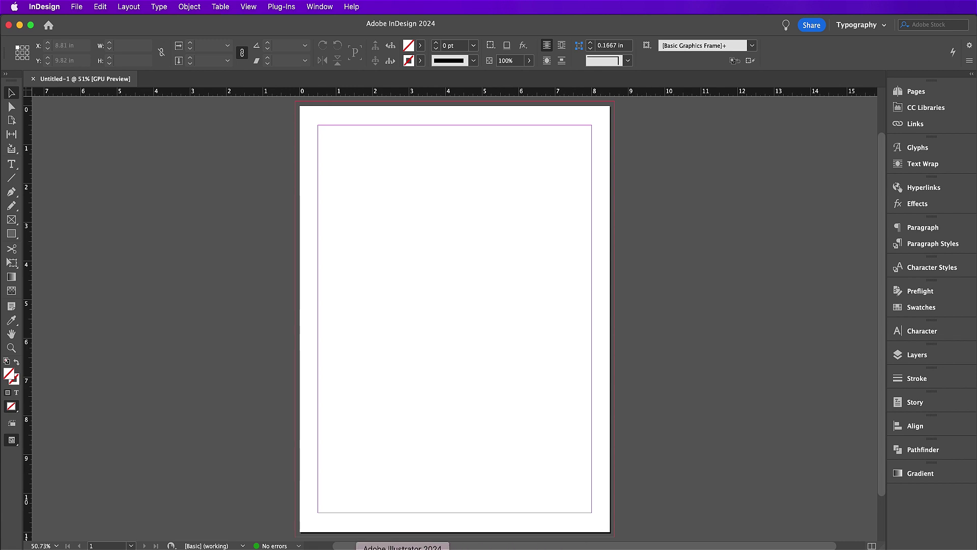
Step: Switch to Photoshop and open the locker photo ending in nT9cQNZ67qI-unsplash.jpg from the Assets folder
left_click(364, 547)
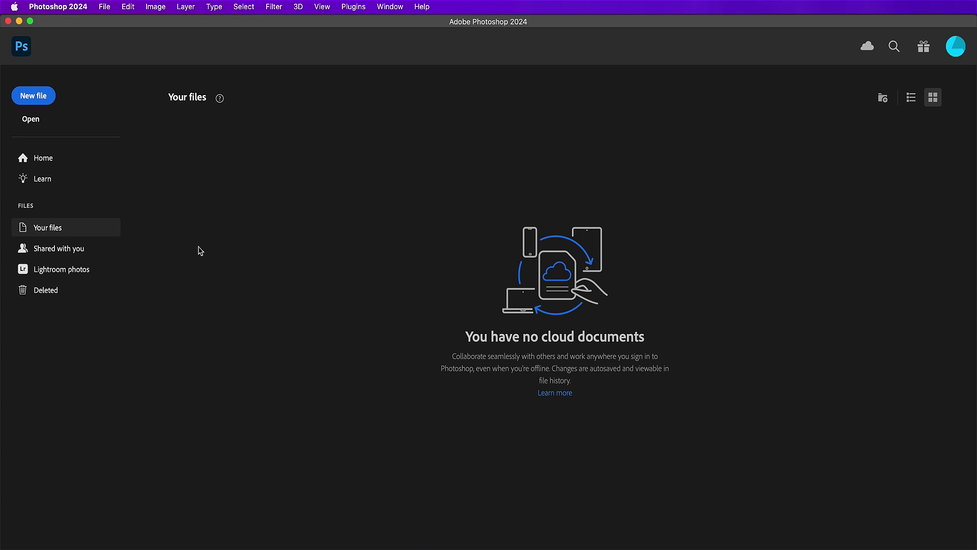
left_click(38, 120)
left_click(404, 123)
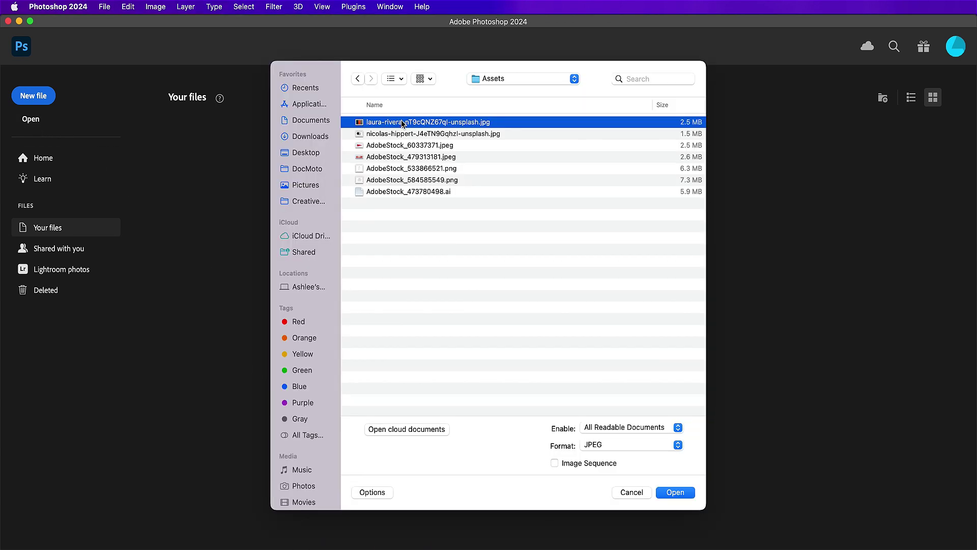
double_click(402, 123)
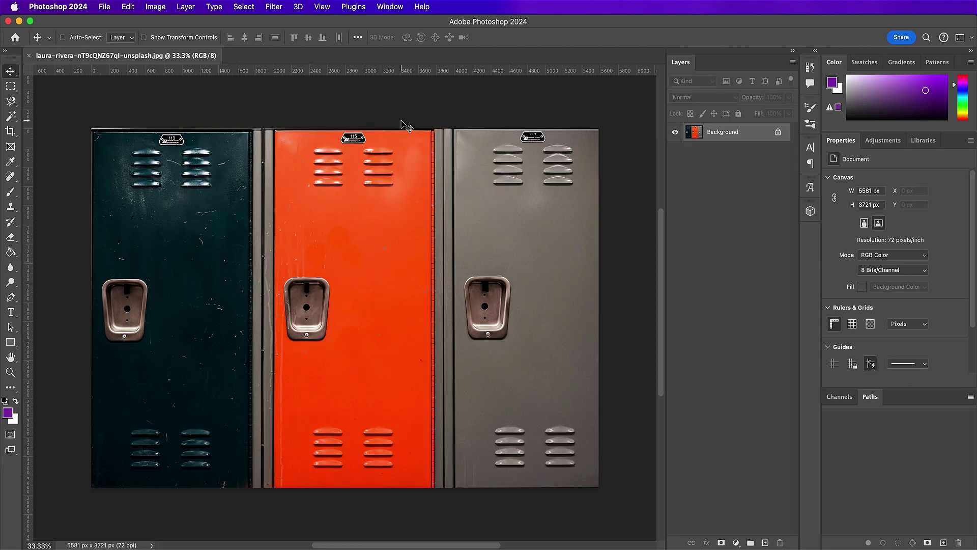
Step: Convert the locker photo's Background into a regular layer named Locker
double_click(723, 133)
type("Loc")
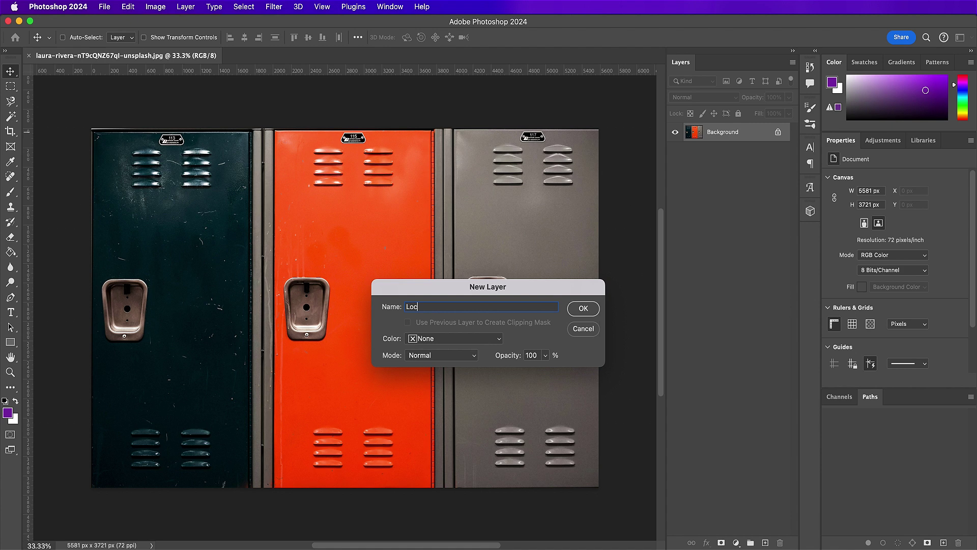
key("Return")
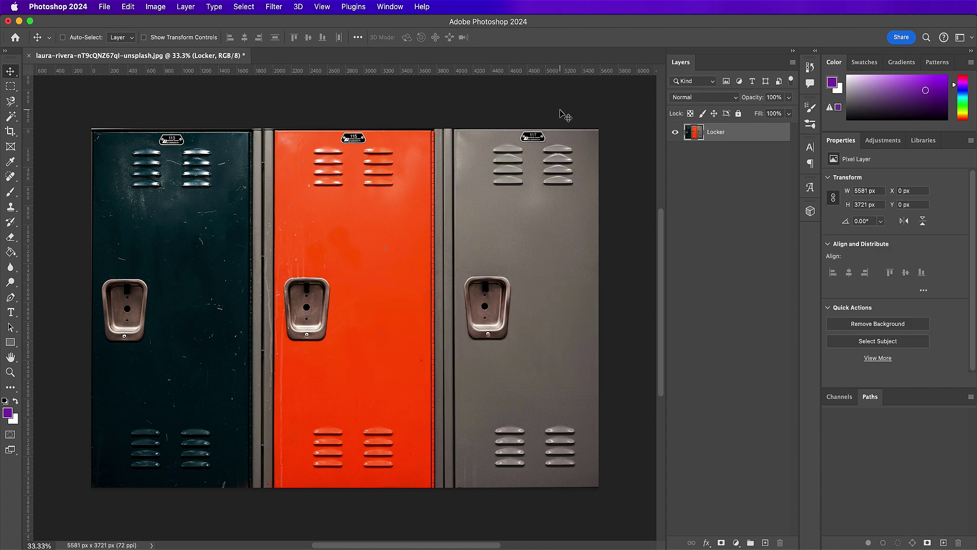
Step: Convert the locker document's color mode to CMYK Color, accepting the U.S. Web Coated (SWOP) v2 profile
left_click(159, 7)
mouse_move(168, 22)
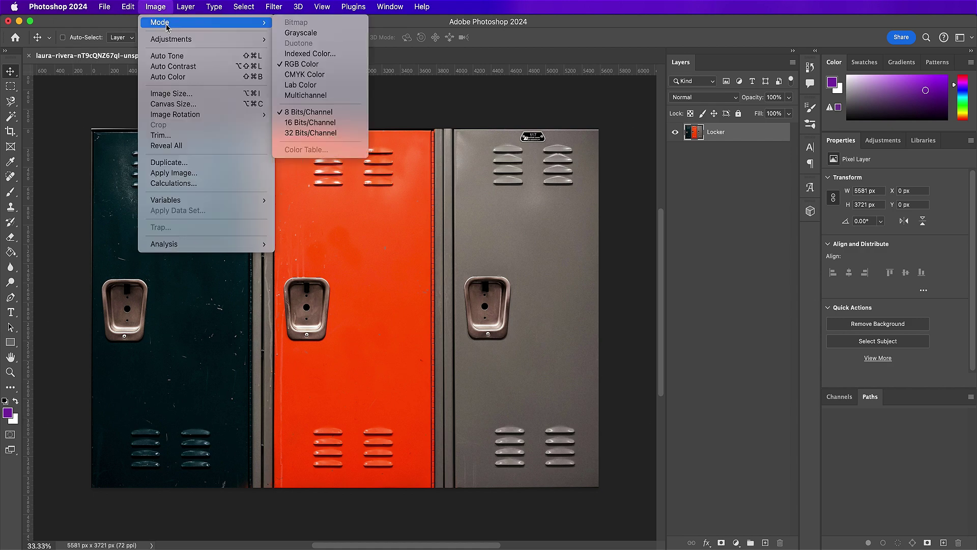
left_click(338, 81)
left_click(450, 268)
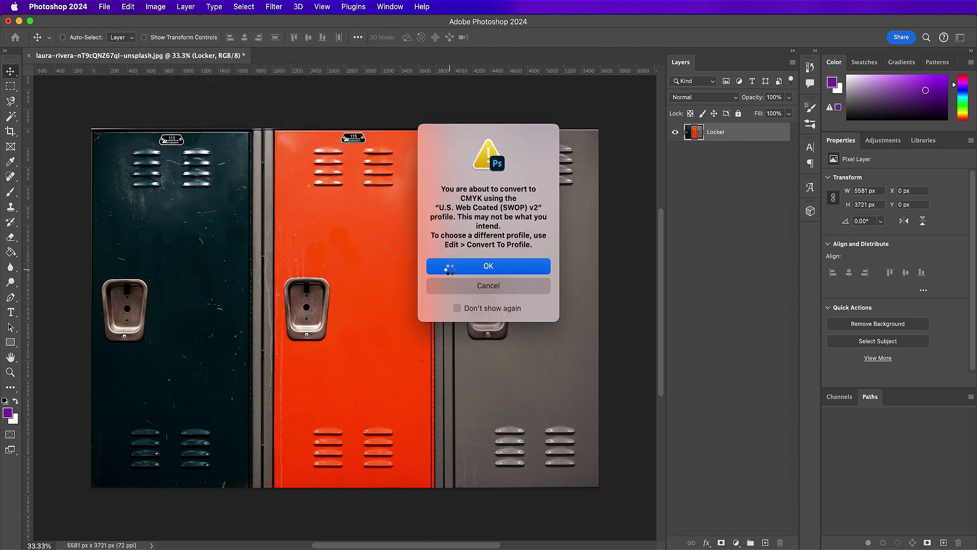
Step: Set the locker image's resolution to 300 pixels/inch with resampling off
left_click(155, 7)
left_click(181, 92)
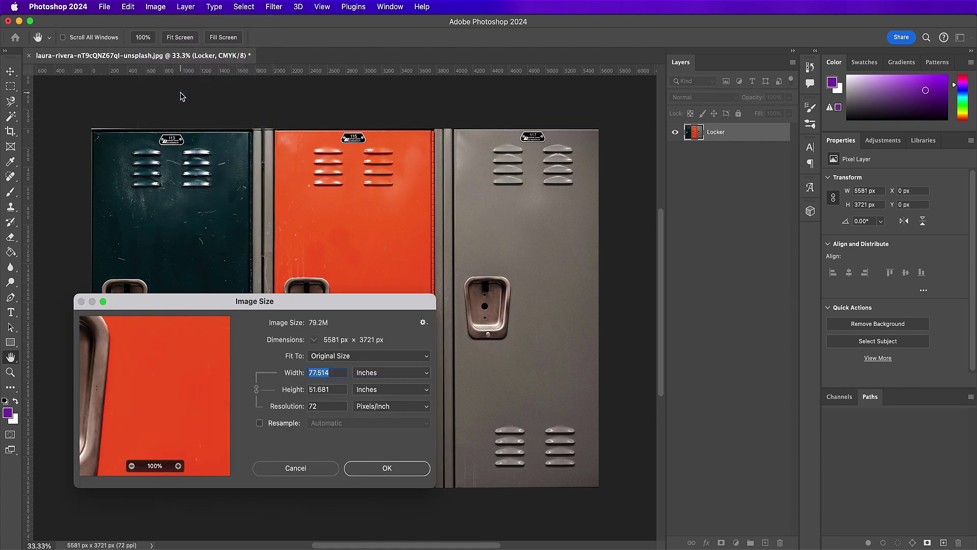
double_click(330, 407)
type("300")
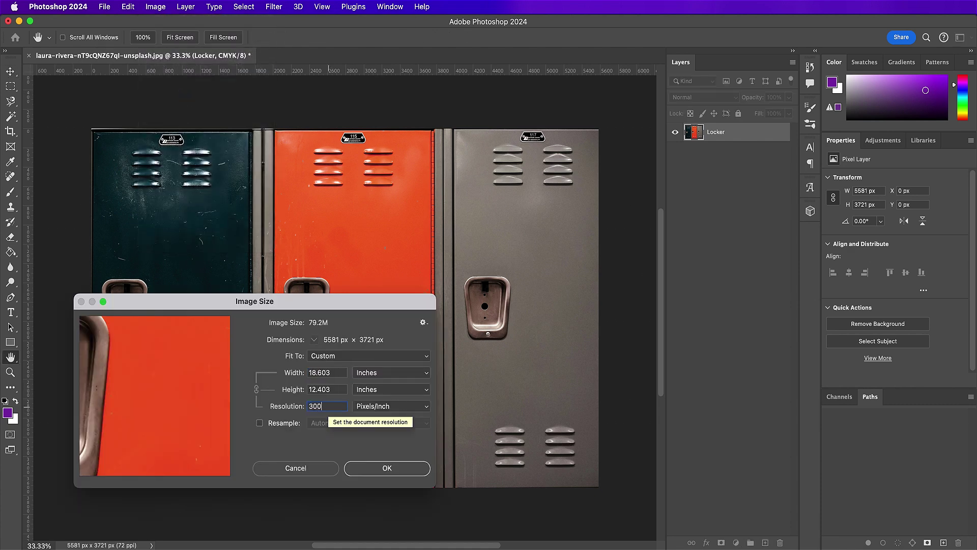
left_click(386, 467)
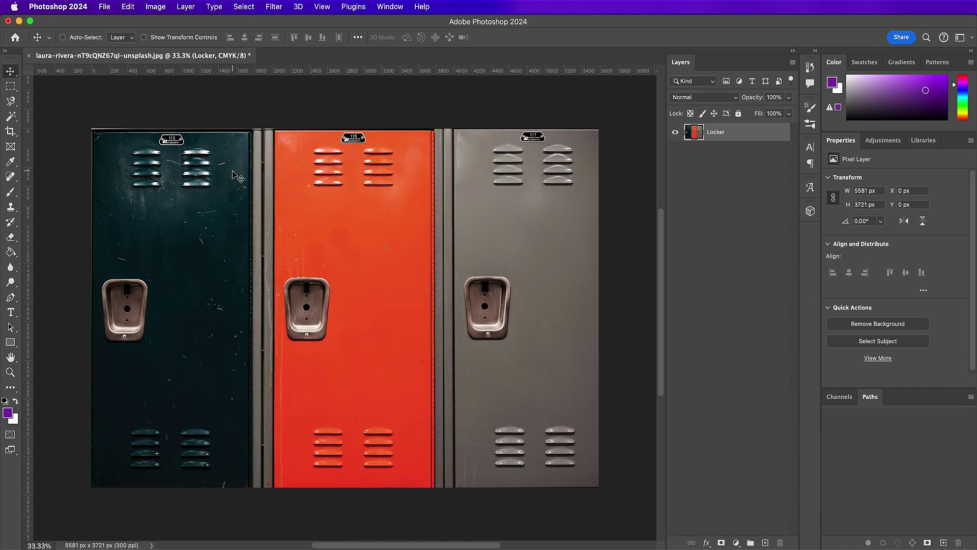
Step: Open the padlock photo, the second unsplash JPEG in the Assets folder
key("super+o")
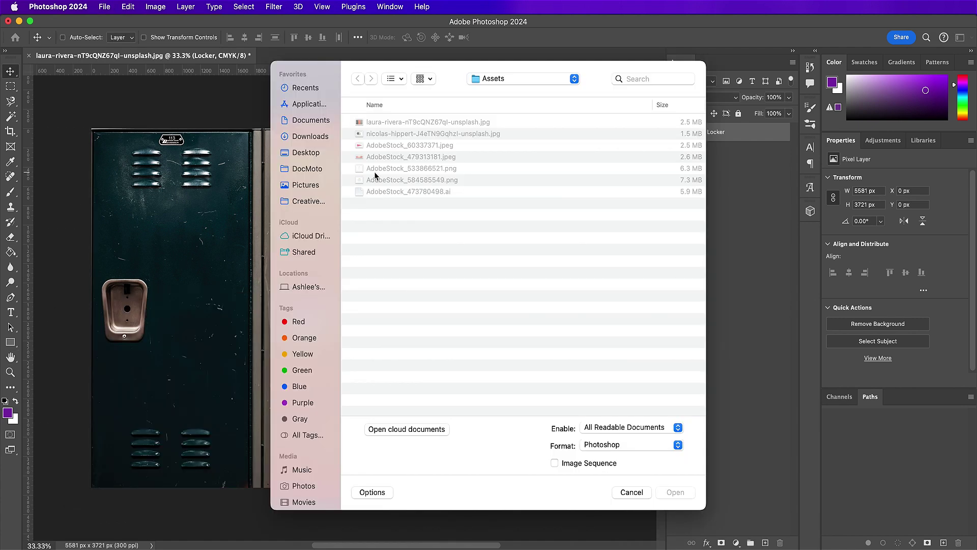
left_click(380, 133)
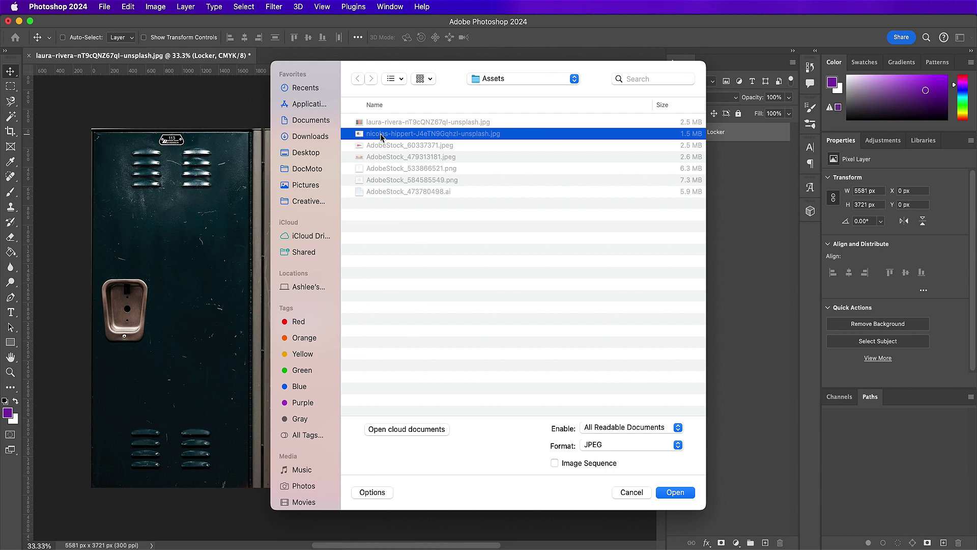
double_click(381, 133)
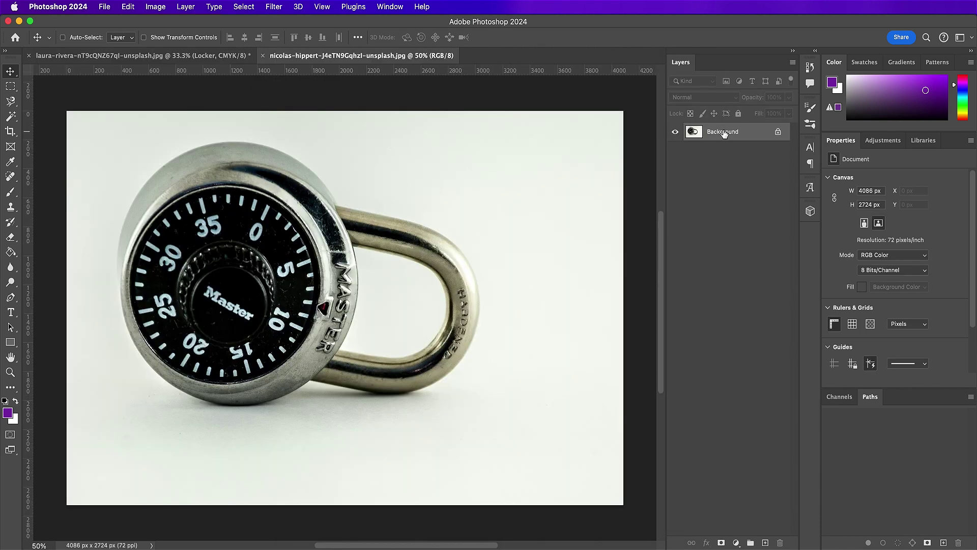
Step: Convert the padlock photo's Background into a regular layer named Lock
double_click(723, 132)
type("Lock")
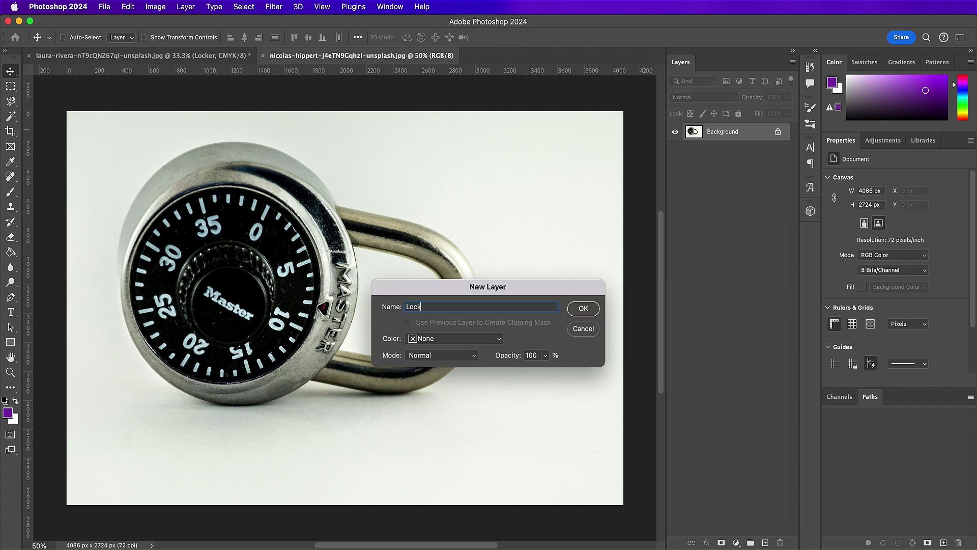
key("Return")
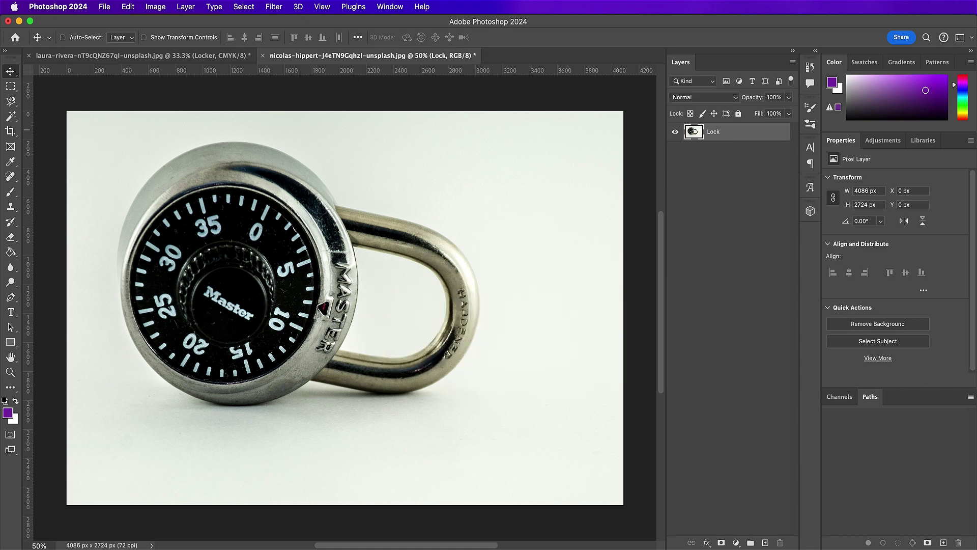
Step: Convert the Lock layer to a smart object and select the padlock with Select Subject
right_click(731, 134)
left_click(760, 281)
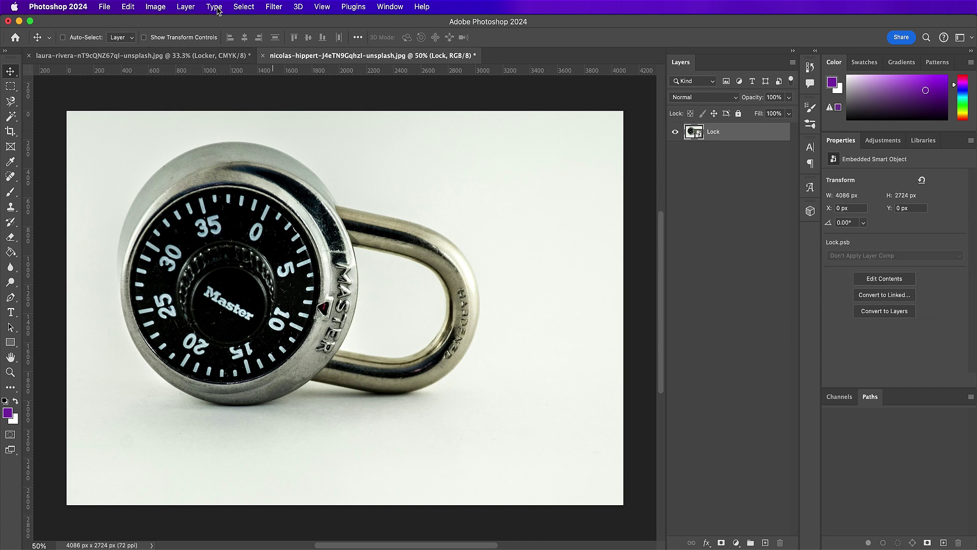
left_click(242, 8)
left_click(258, 138)
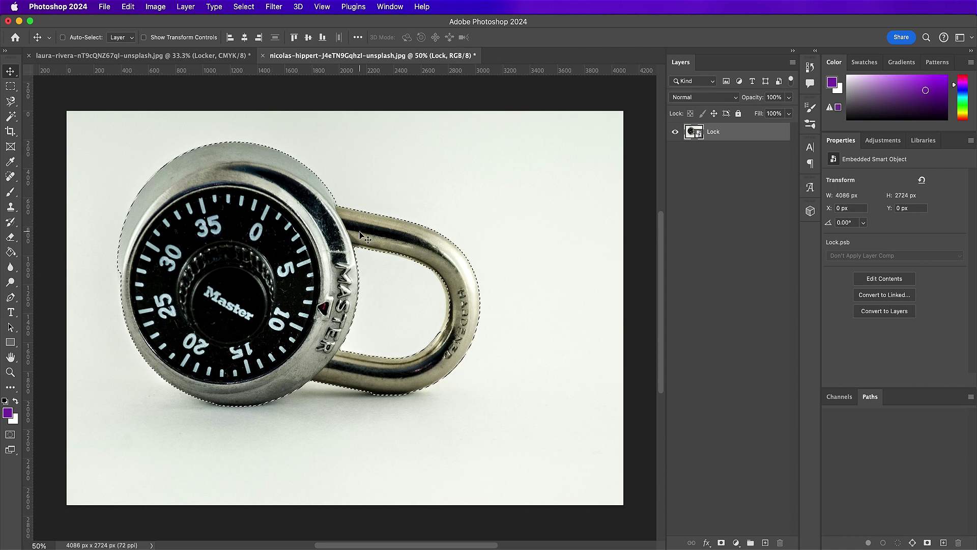
Step: Trace the shackle's inner edge with the Pen tool and add the path to the selection with a feather radius of 0 pixels
scroll(360, 235, "up", 5)
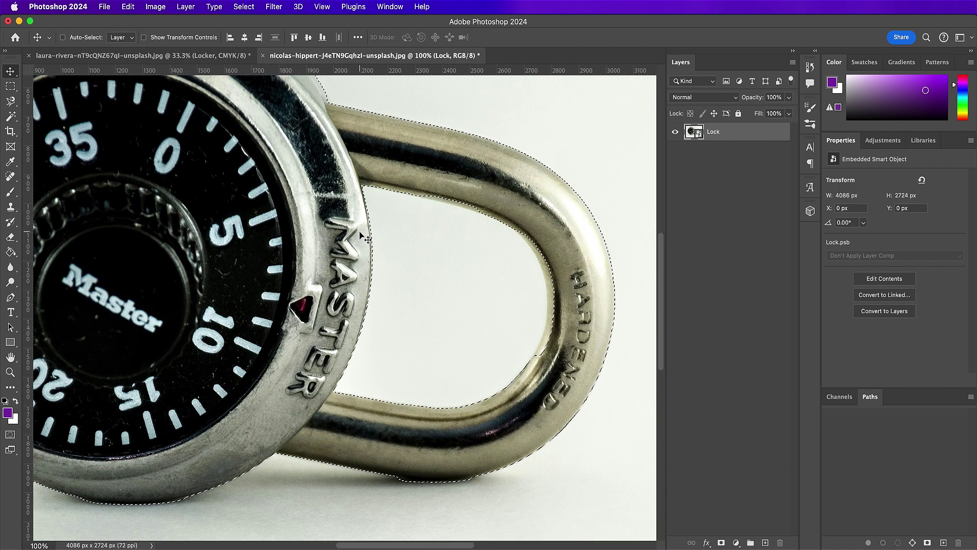
key("p")
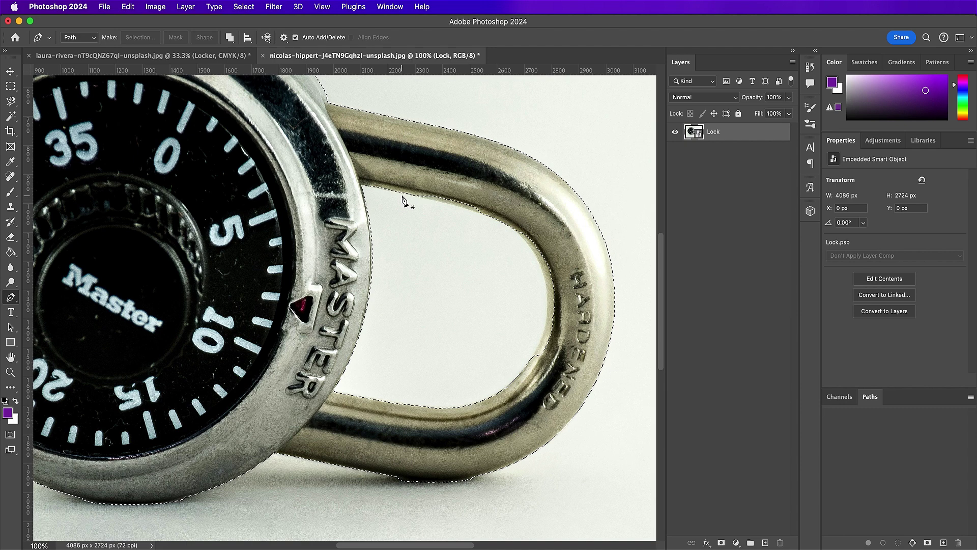
left_click(408, 194)
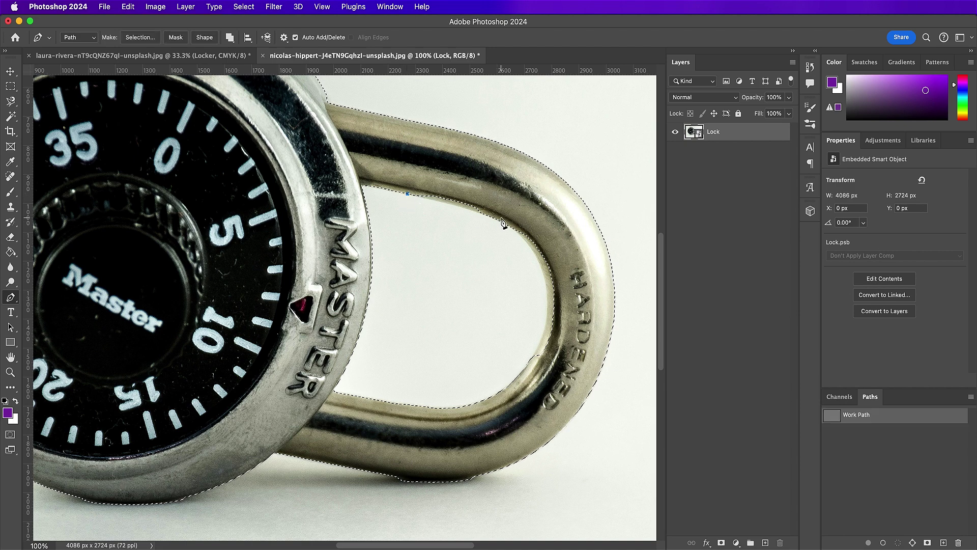
left_click(512, 227)
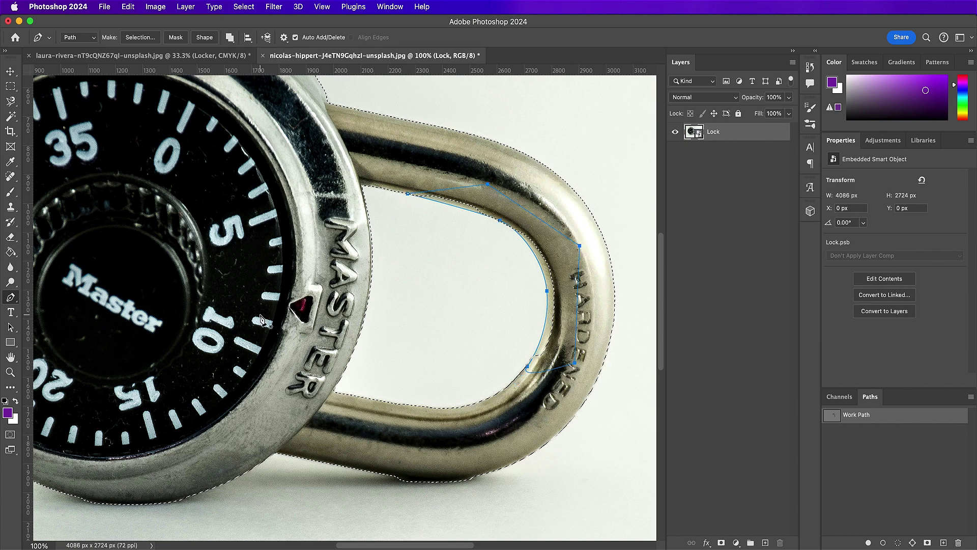
left_click(127, 39)
left_click(432, 353)
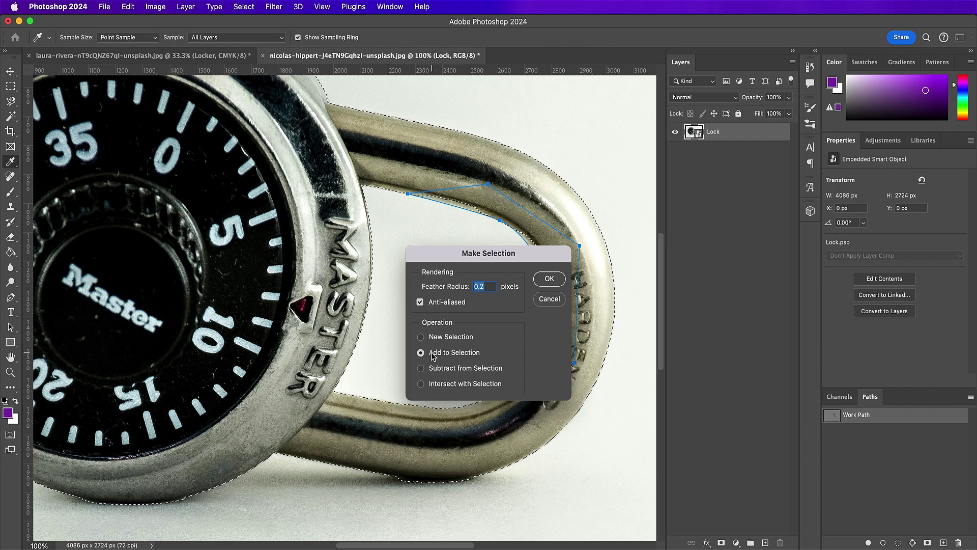
type("0")
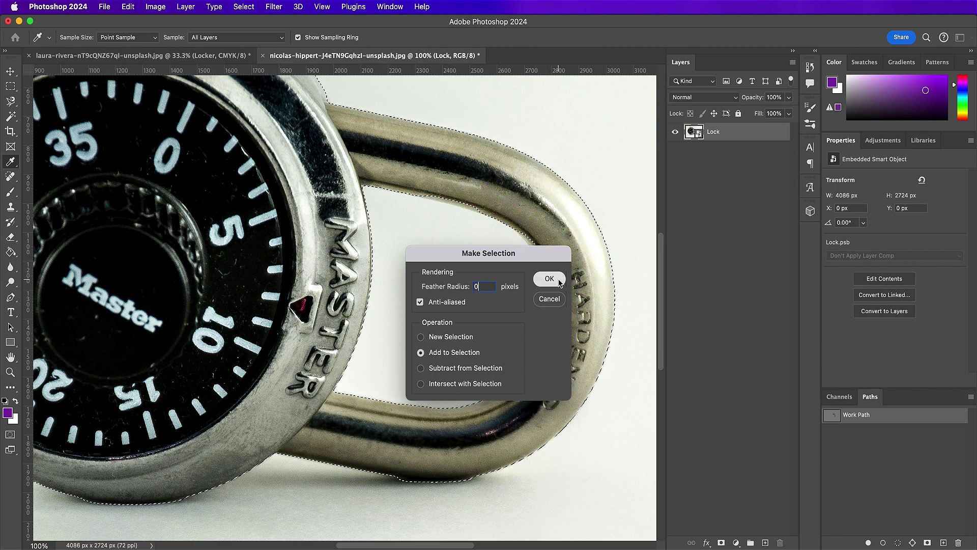
left_click(560, 280)
Step: Draw a closed Pen path around the excess beneath the shackle's lower edge and subtract it from the selection
scroll(501, 413, "down", 2)
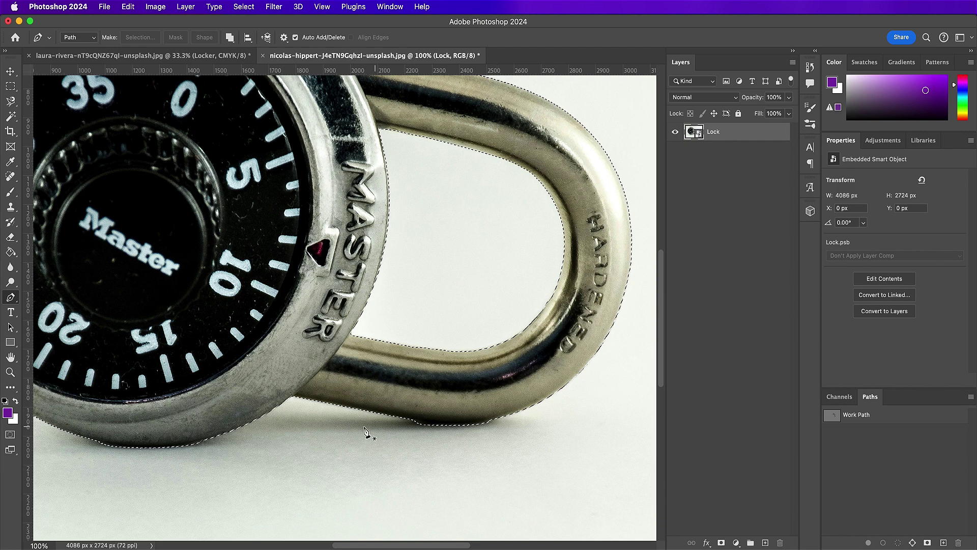
left_click(363, 417)
left_click(403, 418)
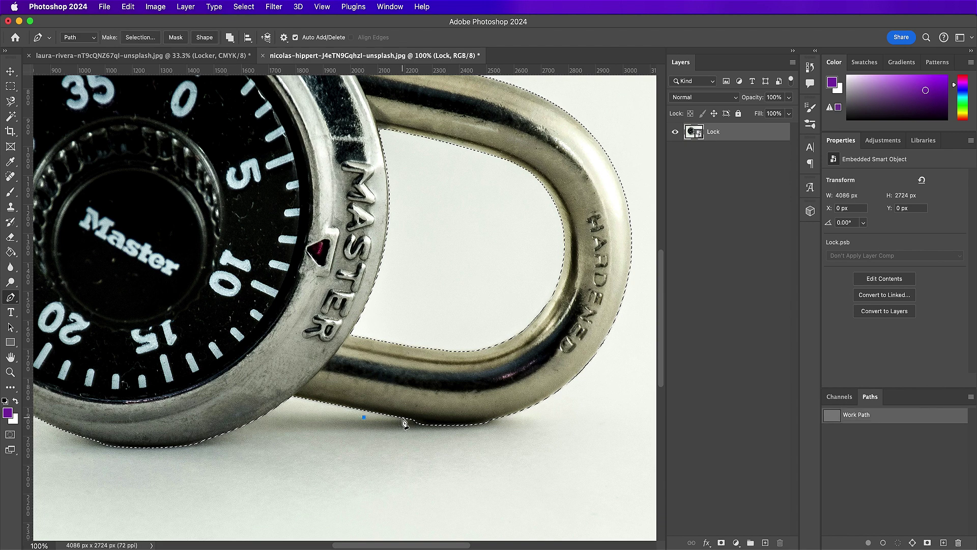
left_click_drag(500, 417, 533, 410)
left_click(544, 444)
left_click(391, 455)
left_click(364, 417)
left_click(138, 37)
left_click(442, 368)
key("Return")
Step: Draw a closed Pen path along the underside of the padlock's round body and subtract it from the selection
scroll(441, 374, "left", 5)
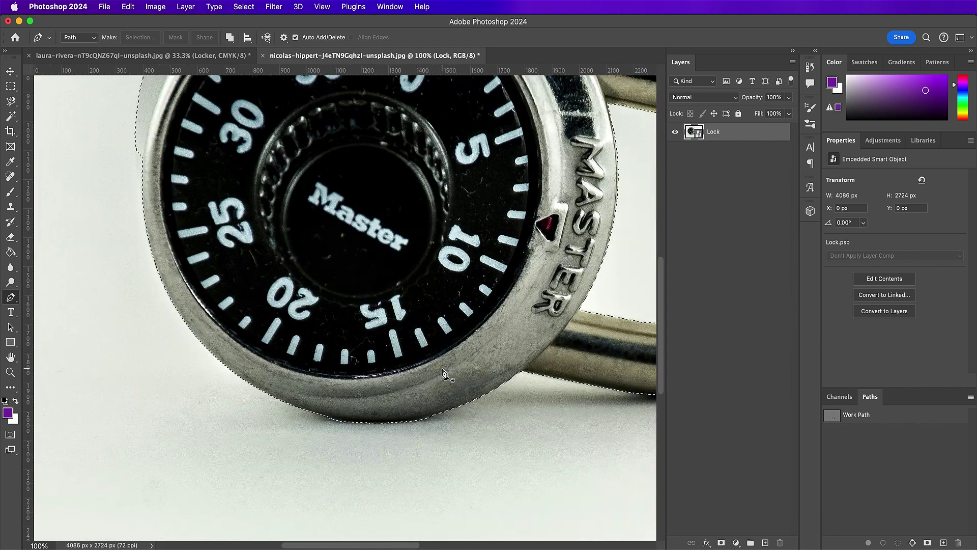
left_click(307, 419)
left_click_drag(306, 419, 317, 414)
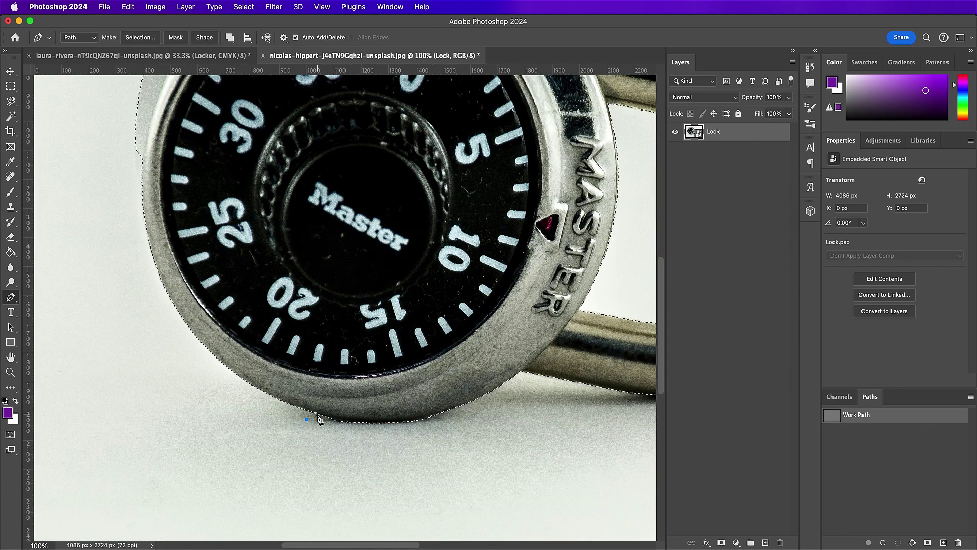
left_click_drag(445, 411, 501, 395)
left_click(455, 440)
left_click(332, 433)
left_click(307, 419)
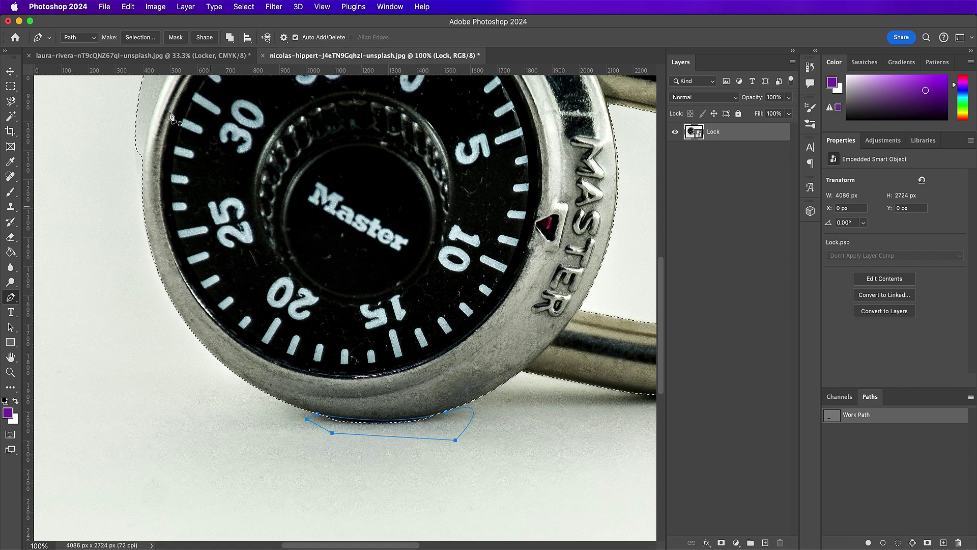
left_click(140, 37)
left_click(420, 368)
key("Return")
Step: Draw a closed Pen path over the missed part of the padlock body's left edge and add it to the selection
scroll(300, 316, "up", 5)
scroll(299, 316, "left", 2)
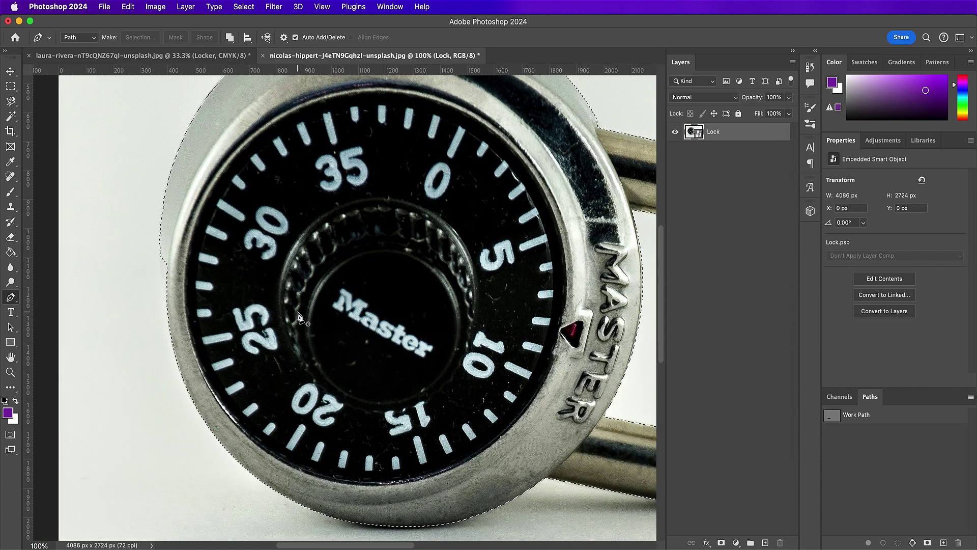
left_click(198, 225)
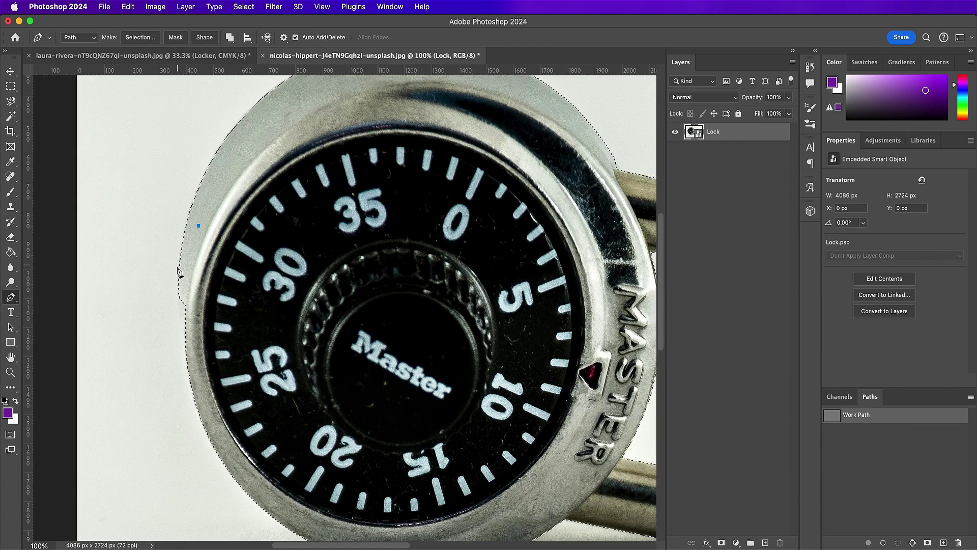
left_click(178, 275)
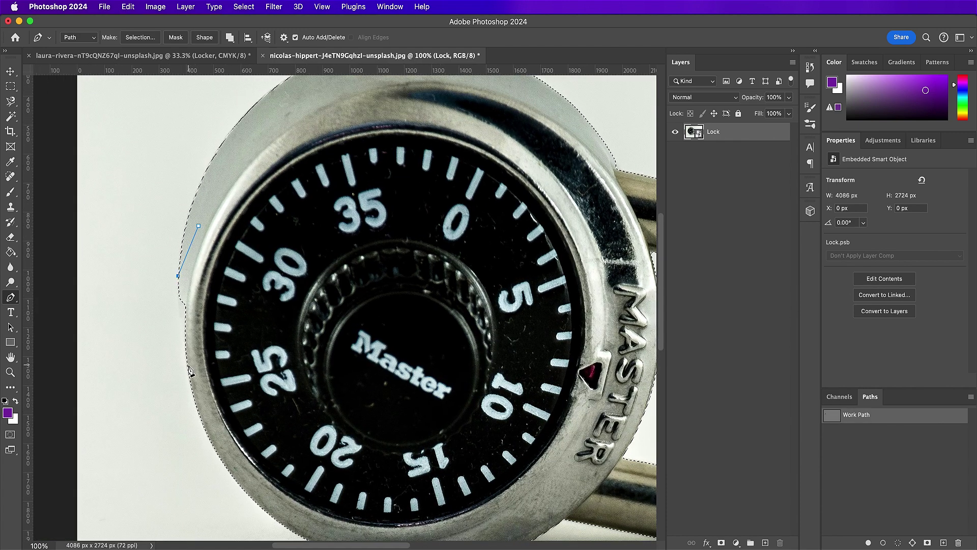
left_click_drag(188, 366, 193, 393)
left_click(254, 293)
left_click(199, 225)
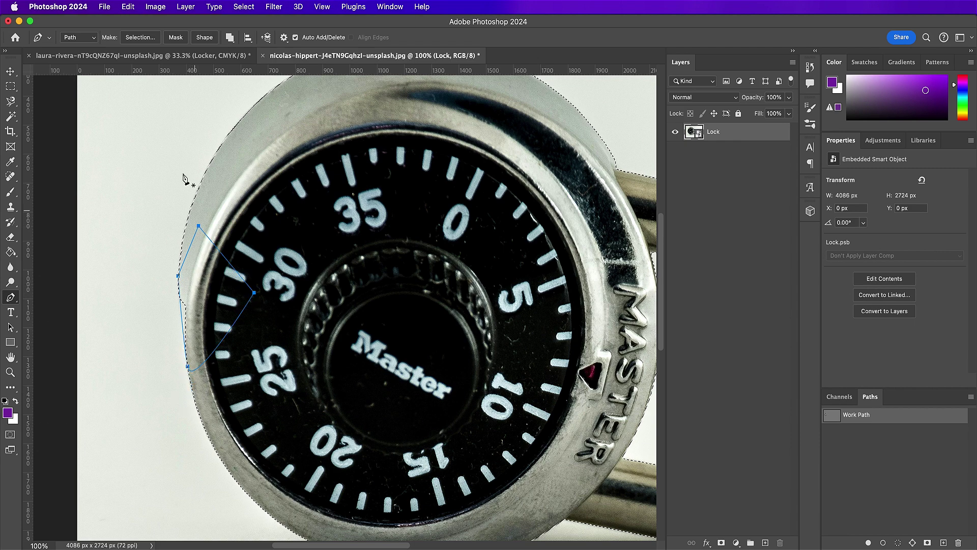
left_click(140, 38)
left_click(430, 359)
key("Return")
Step: Check the selection outline around the padlock's upper body and shackle, and then around the whole padlock
scroll(431, 361, "up", 3)
scroll(431, 361, "right", 4)
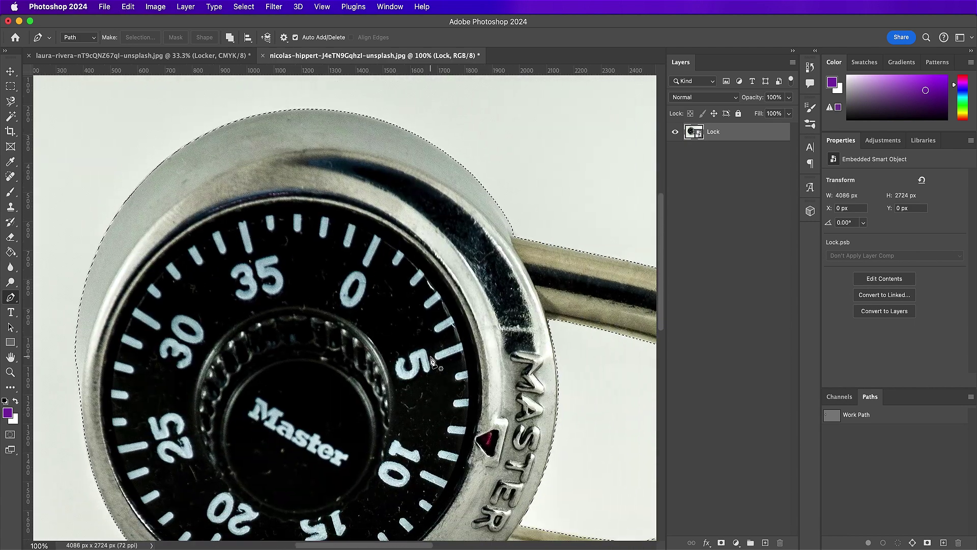
scroll(431, 361, "right", 5)
scroll(430, 361, "down", 2)
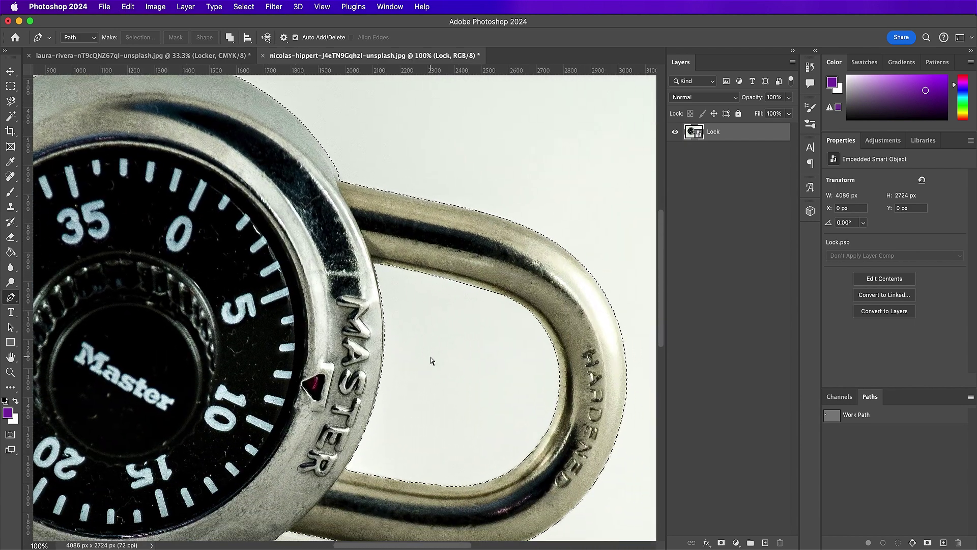
key("super+minus")
key("super+minus")
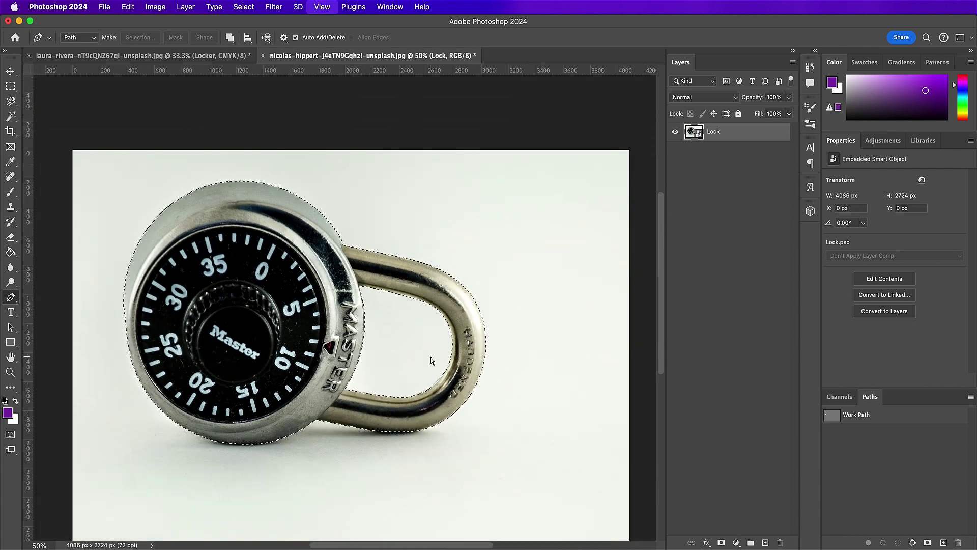
Step: Mask the Lock layer with the padlock selection and move the cut-out padlock into the locker document
left_click(722, 542)
key("v")
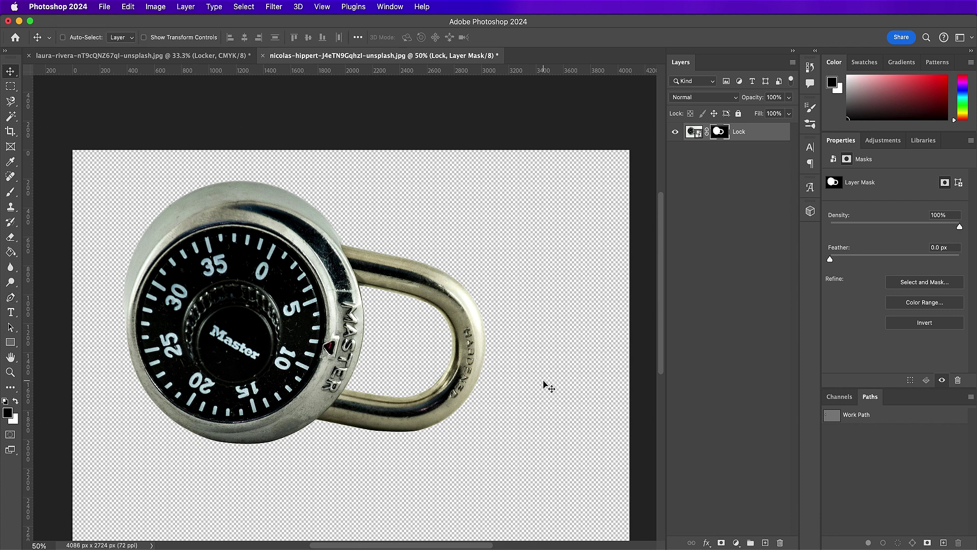
left_click_drag(252, 249, 331, 319)
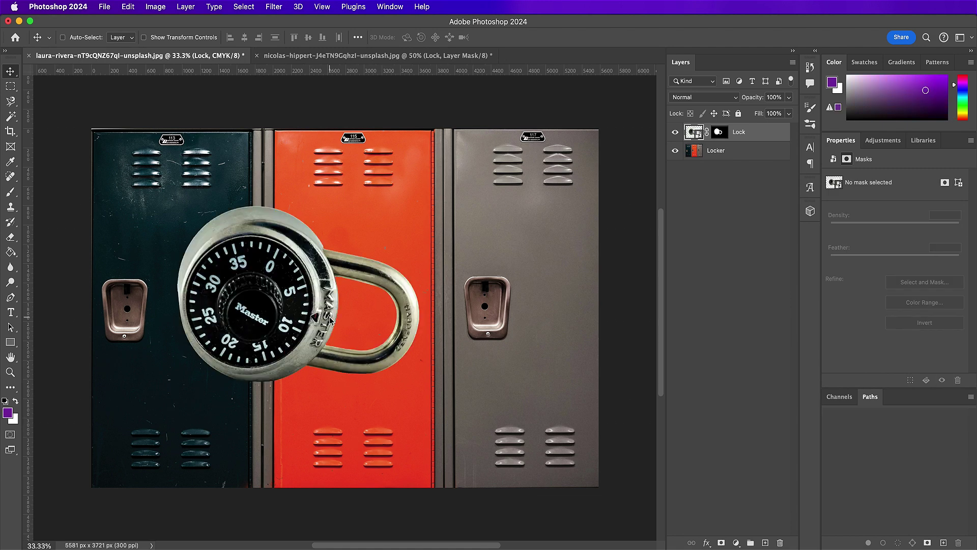
Step: Rotate the padlock about -91.87°, scale it to about 26%, and move it over the orange locker's latch recess
key("super+t")
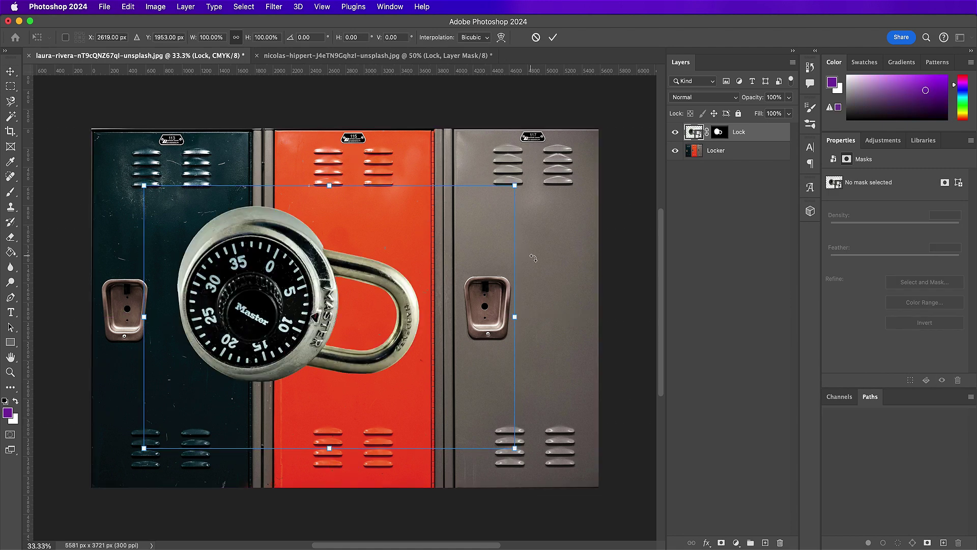
left_click_drag(454, 186, 309, 195)
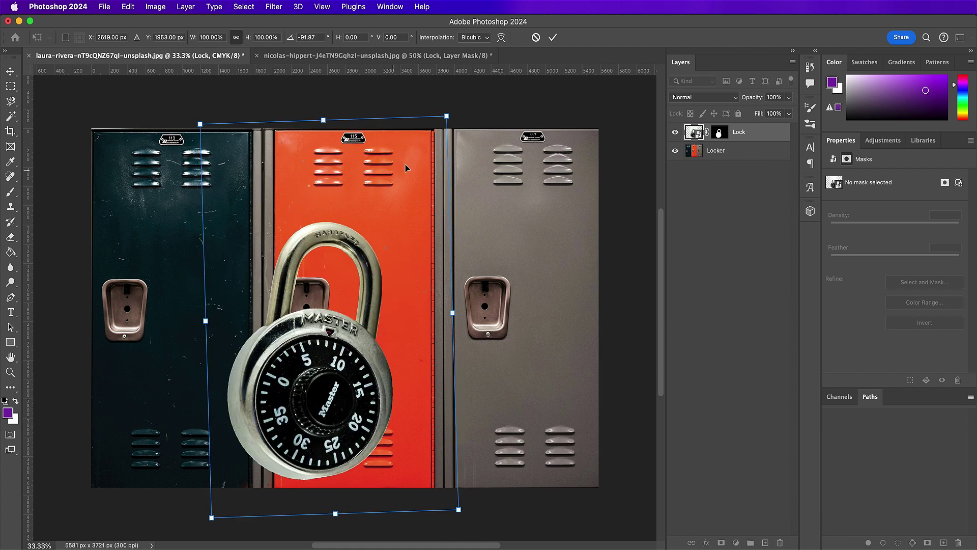
left_click_drag(447, 118, 272, 411)
left_click_drag(301, 352, 326, 302)
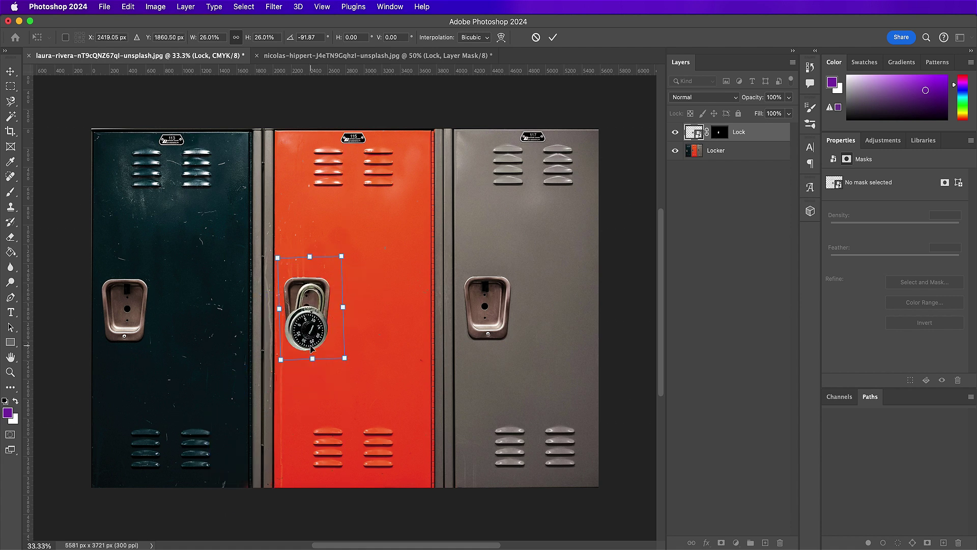
Step: Scale the padlock down to about 17.86% so it fits the orange locker's latch recess, and apply the transform
left_click_drag(312, 359, 320, 315)
key("super+plus")
key("super+plus")
key("super+plus")
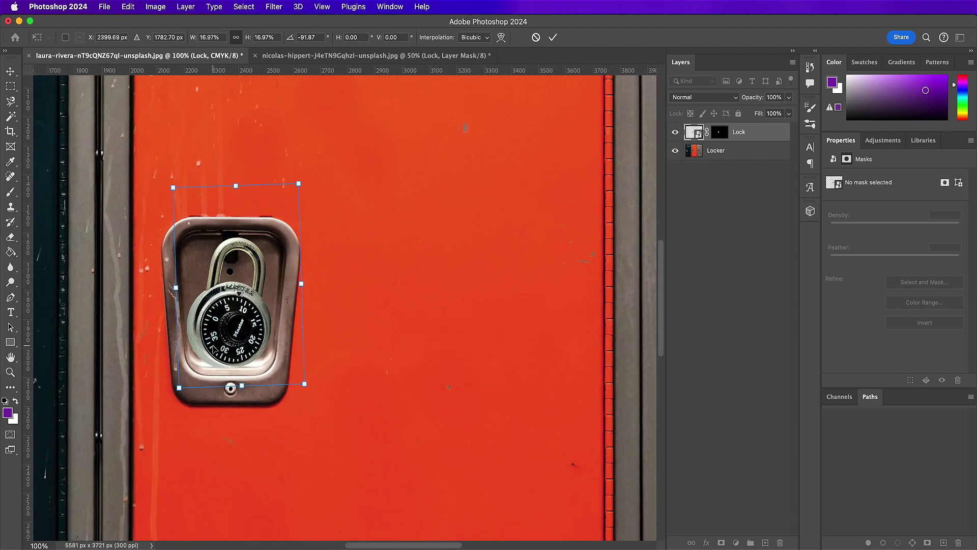
left_click_drag(179, 388, 174, 402)
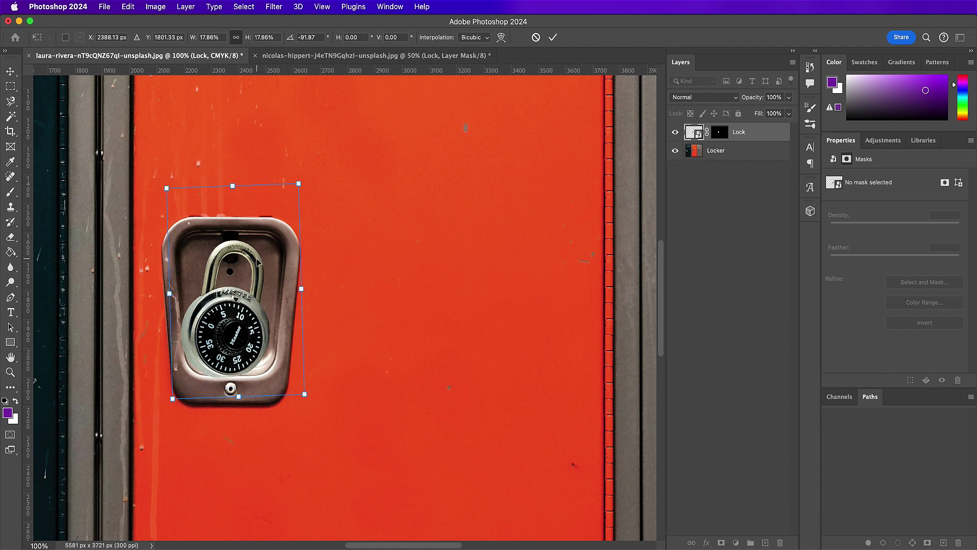
key("Return")
Step: Add a drop shadow to the Lock layer, reset it to its default settings, and adjust its distance, opacity and size
double_click(760, 135)
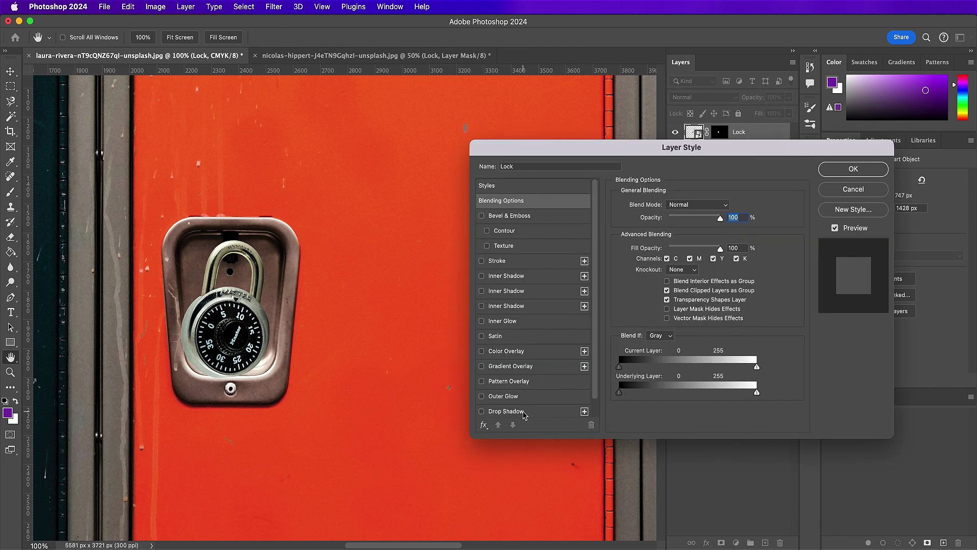
left_click(524, 412)
left_click(709, 368)
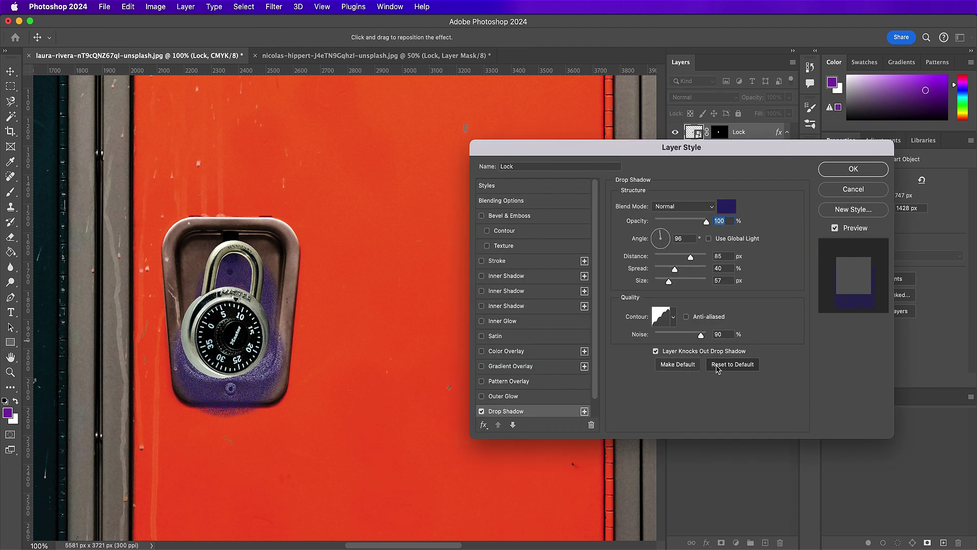
left_click_drag(665, 256, 682, 258)
left_click_drag(672, 222, 695, 222)
left_click_drag(659, 282, 667, 259)
Step: Add a Color Overlay to the padlock using the brown sampled from the latch plate, with Hue blending and reduced opacity
left_click(531, 352)
left_click(725, 207)
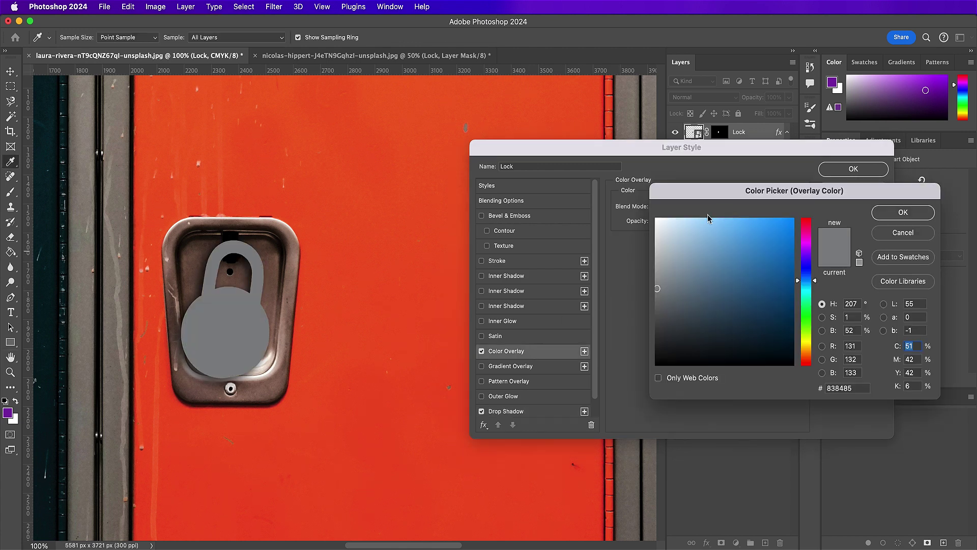
left_click(292, 280)
key("Return")
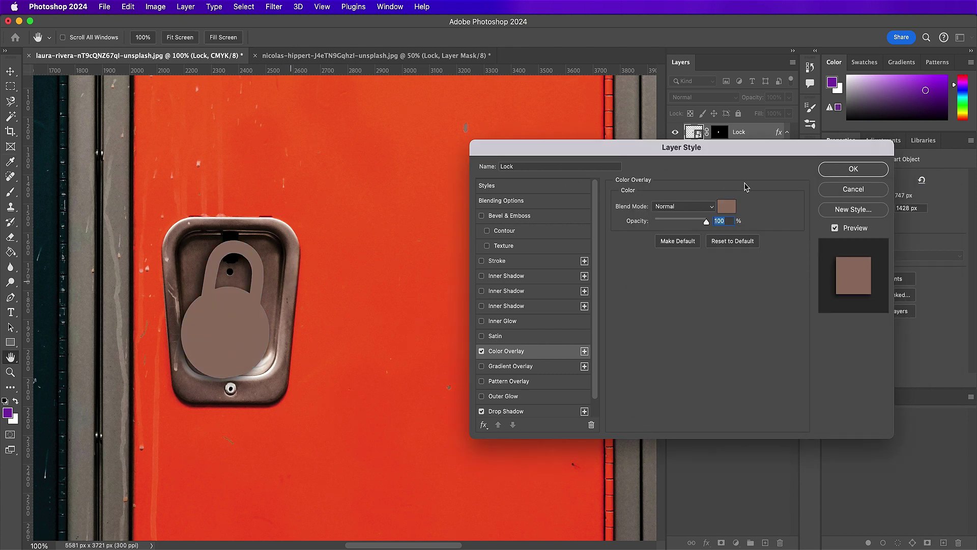
left_click(681, 207)
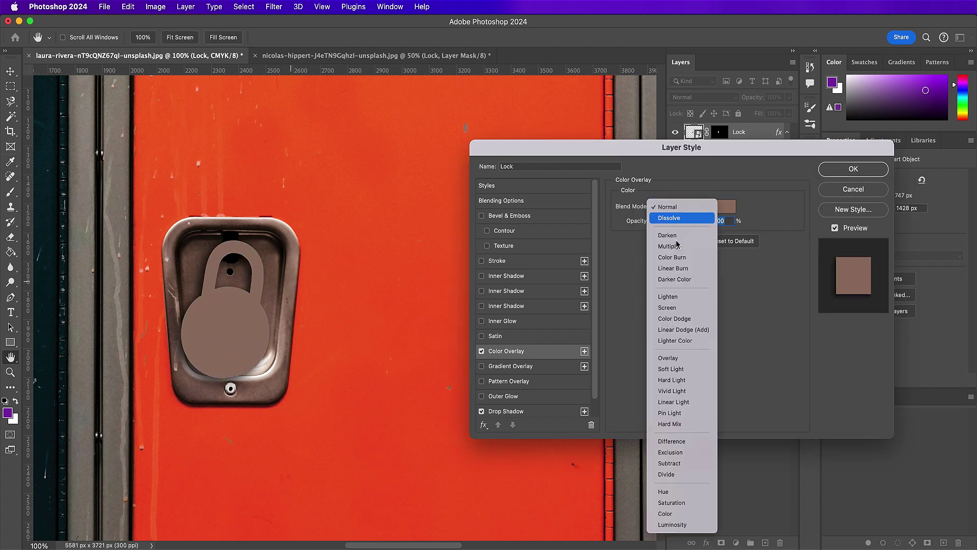
left_click(673, 492)
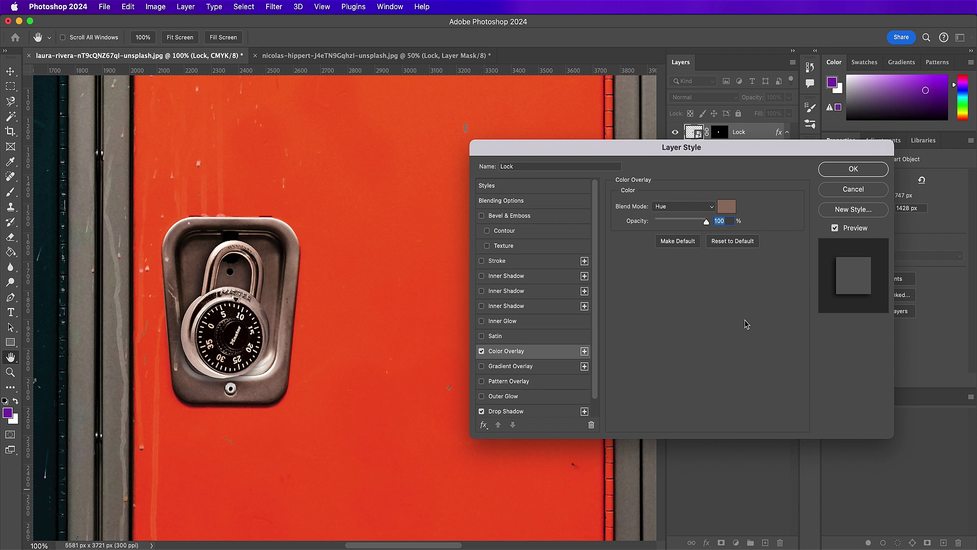
left_click_drag(709, 228, 687, 229)
left_click(847, 169)
Step: Save the locker composite in the Assets folder as Locker.psd in Photoshop format with Maximize Compatibility enabled
key("super+minus")
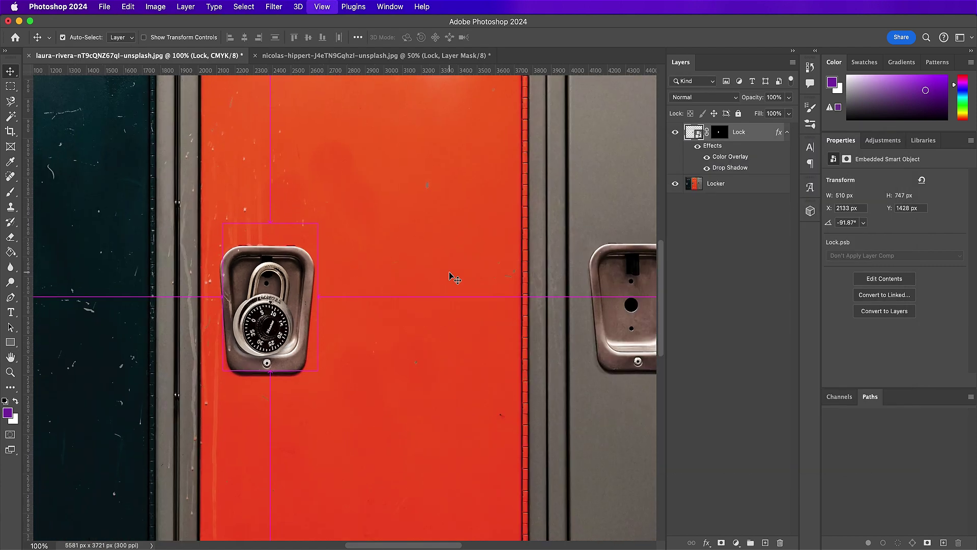
key("super+minus")
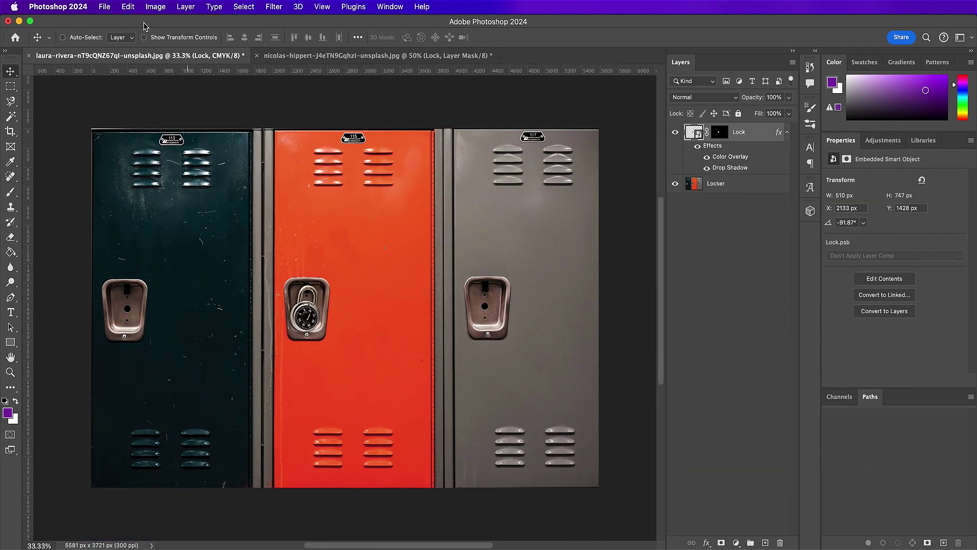
left_click(105, 7)
left_click(123, 138)
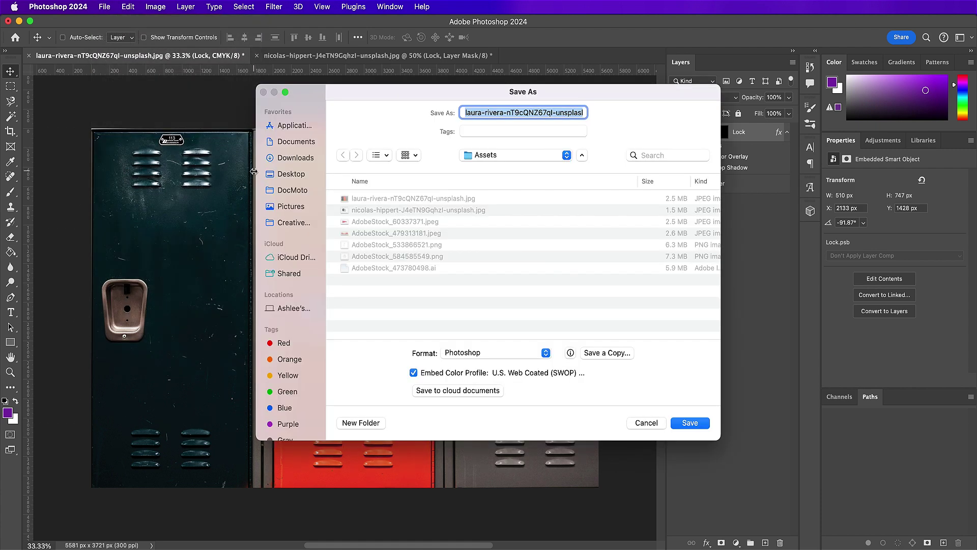
type("Lokc")
key("BackSpace")
key("BackSpace")
type("cker.psd")
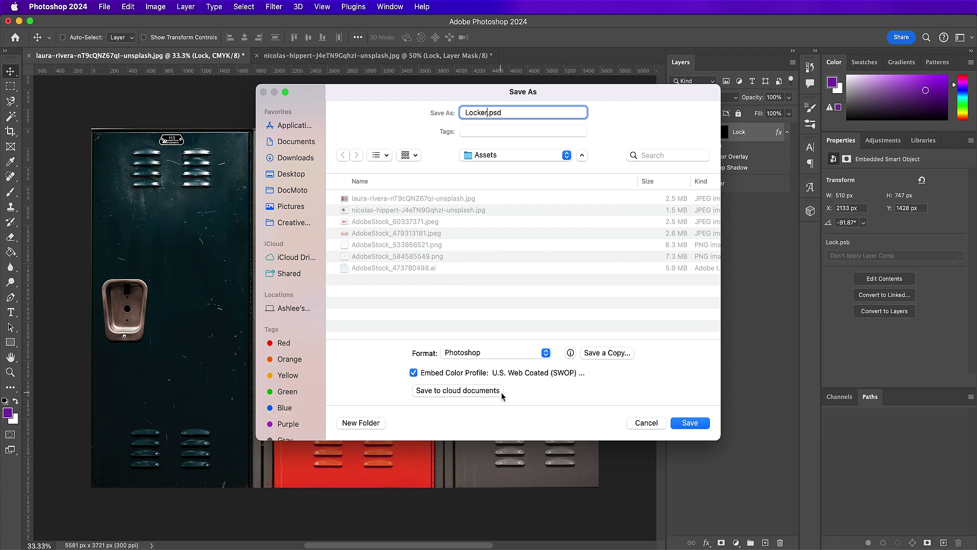
left_click(683, 424)
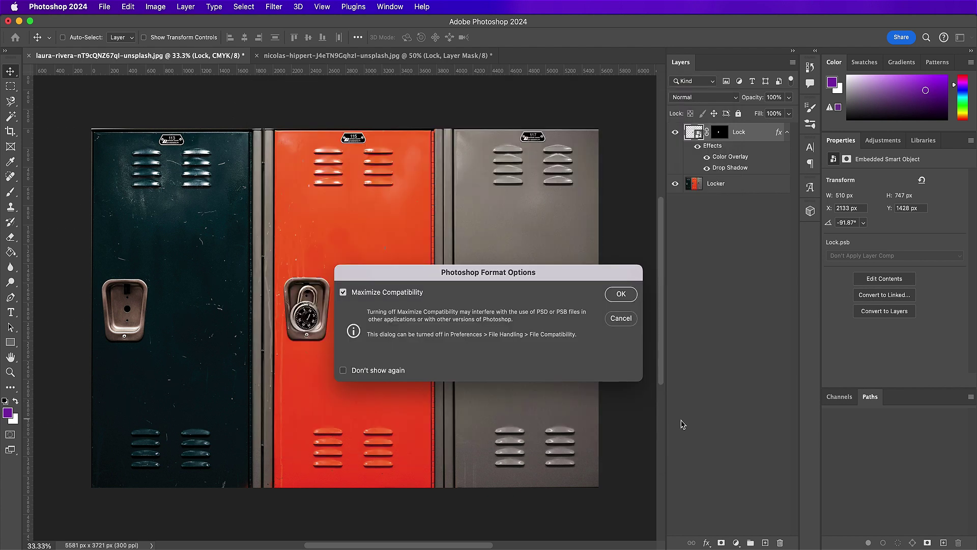
key("Return")
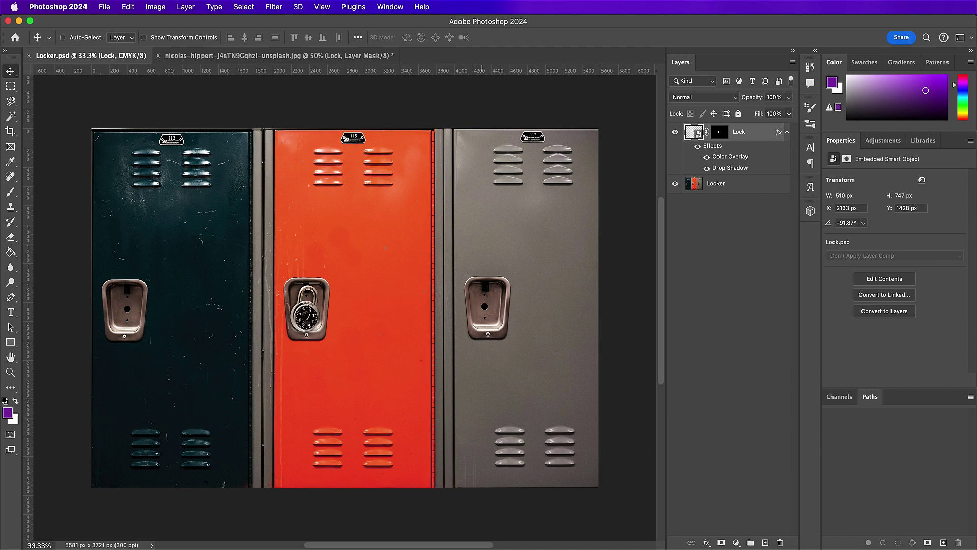
Step: Switch to InDesign and place Locker.psd at full size in the Untitled-1 document
left_click(400, 548)
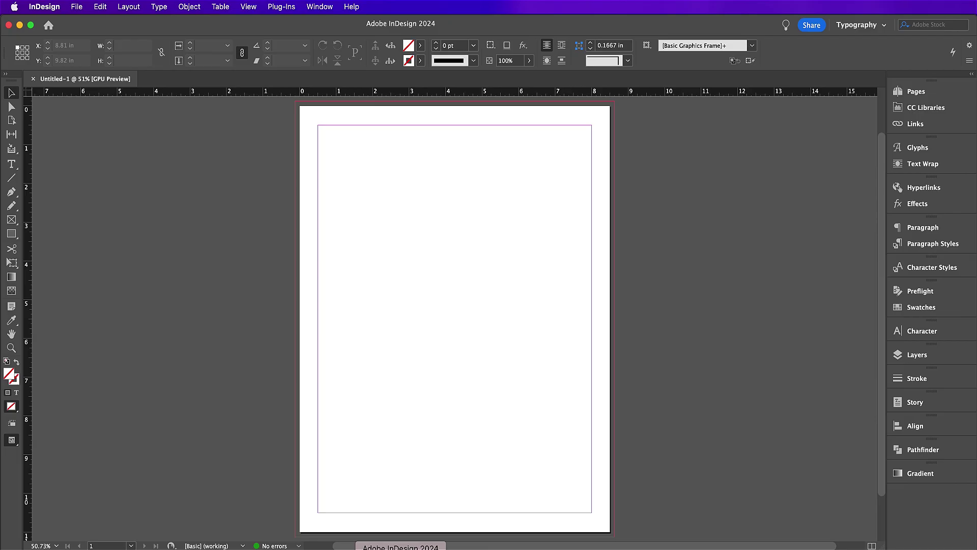
left_click(86, 7)
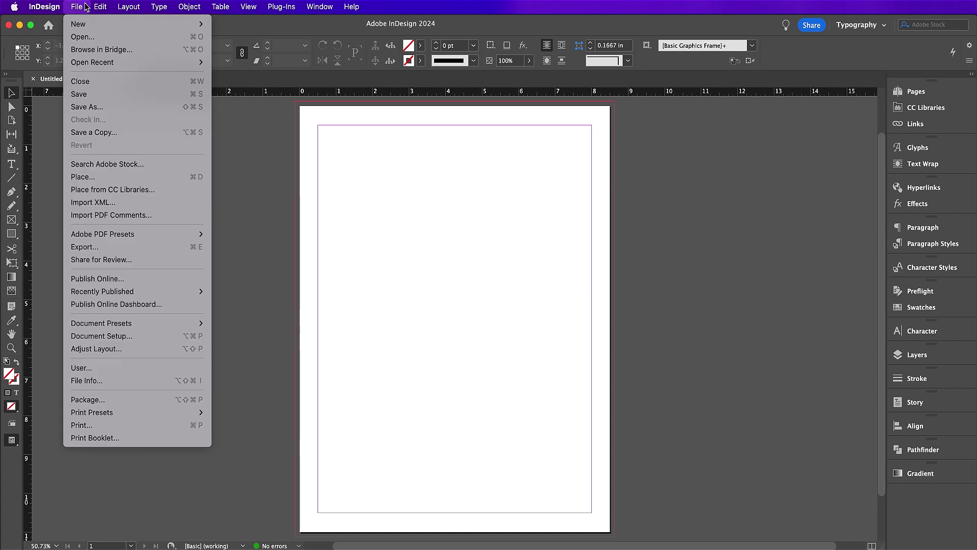
left_click(119, 181)
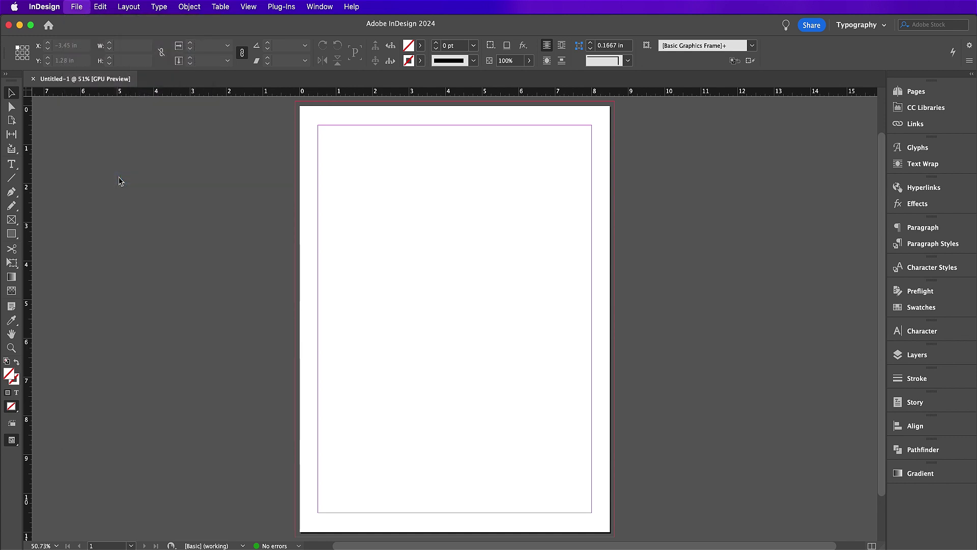
double_click(421, 160)
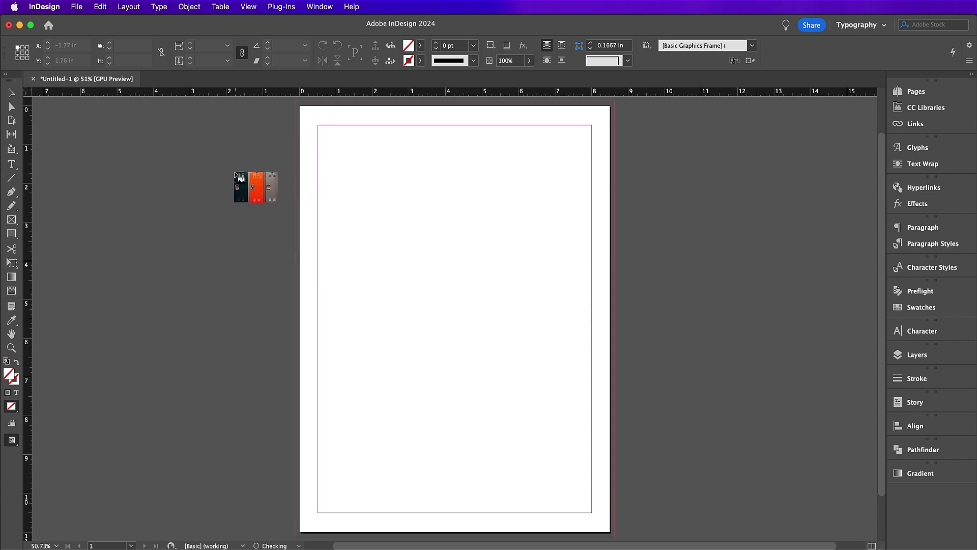
left_click(216, 143)
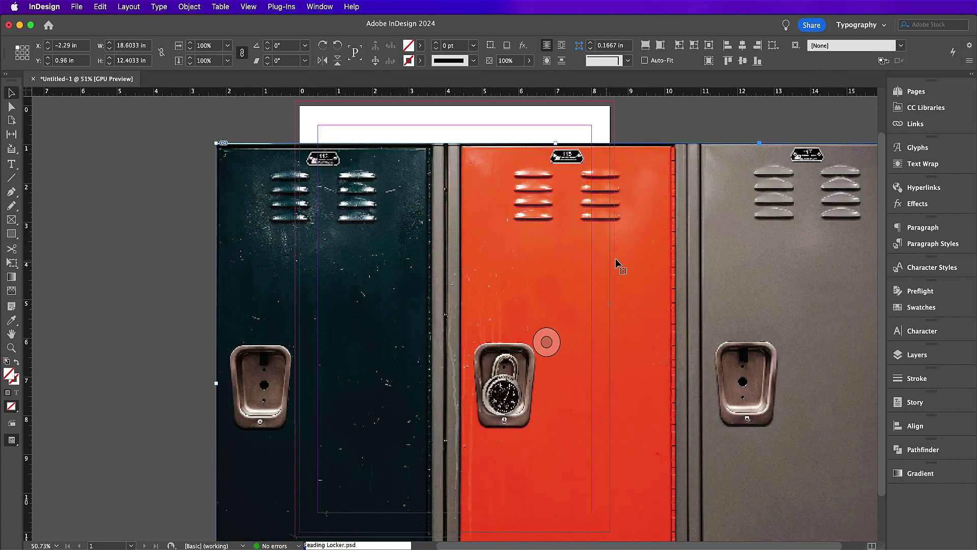
Step: Position the locker image at about X -5.45 in and Y -0.125 in, with the orange locker centred on the page
left_click_drag(615, 264, 503, 220)
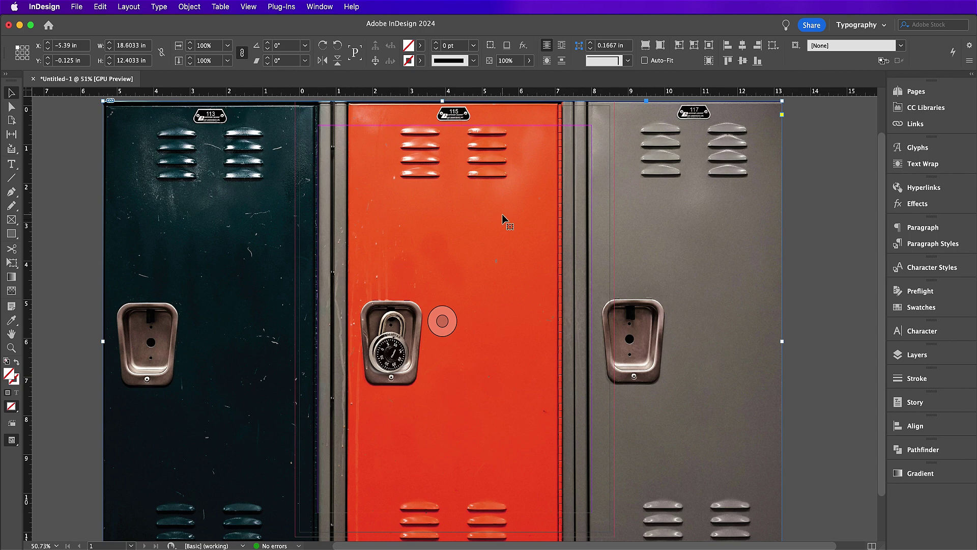
key("Left")
key("Left")
key("Left")
key("Left")
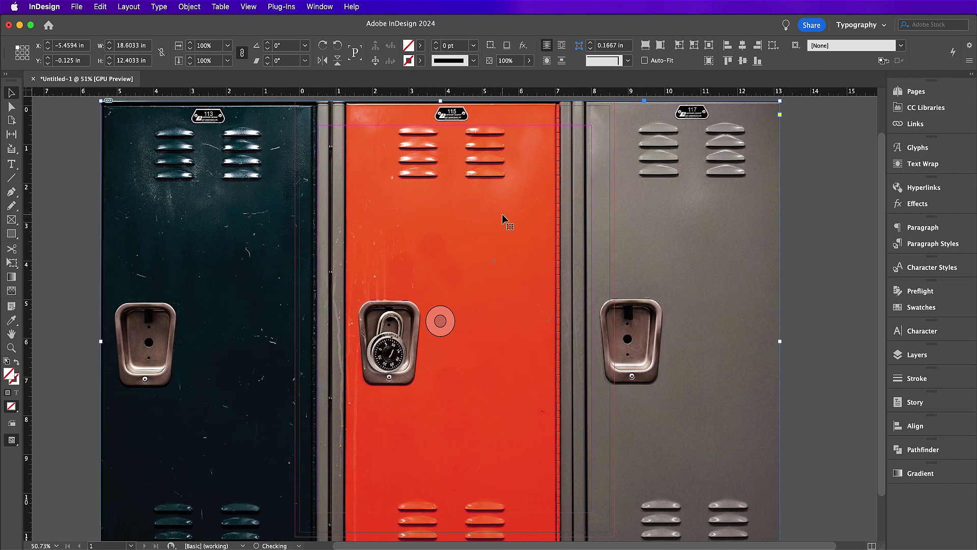
left_click(802, 238)
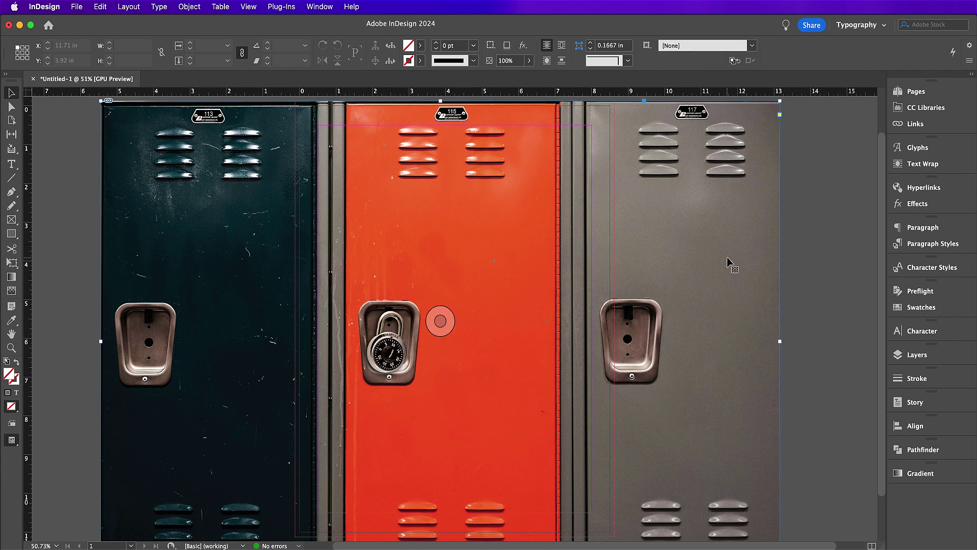
Step: Crop the locker image's frame on both sides to the page's bleed edges, making it 8.75 in wide
left_click_drag(780, 341, 615, 336)
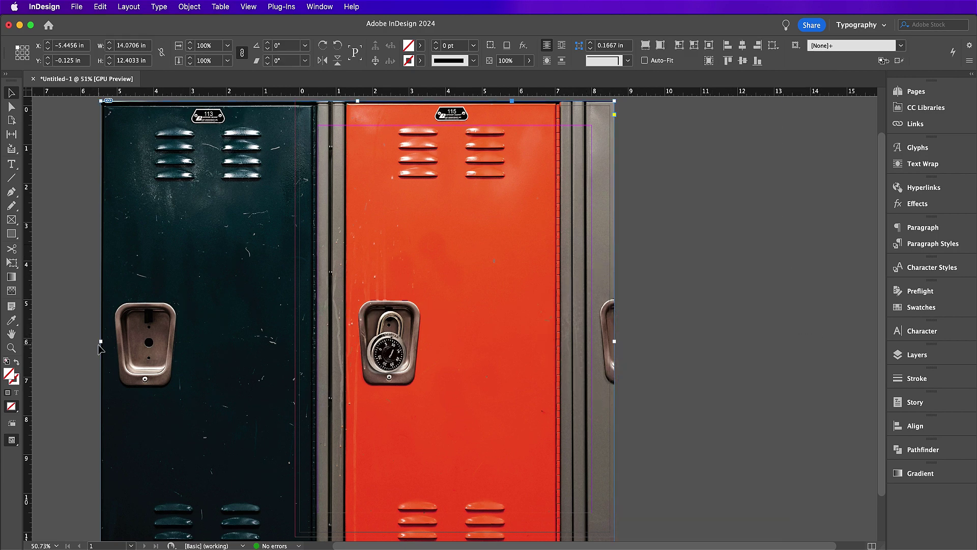
left_click_drag(100, 342, 296, 355)
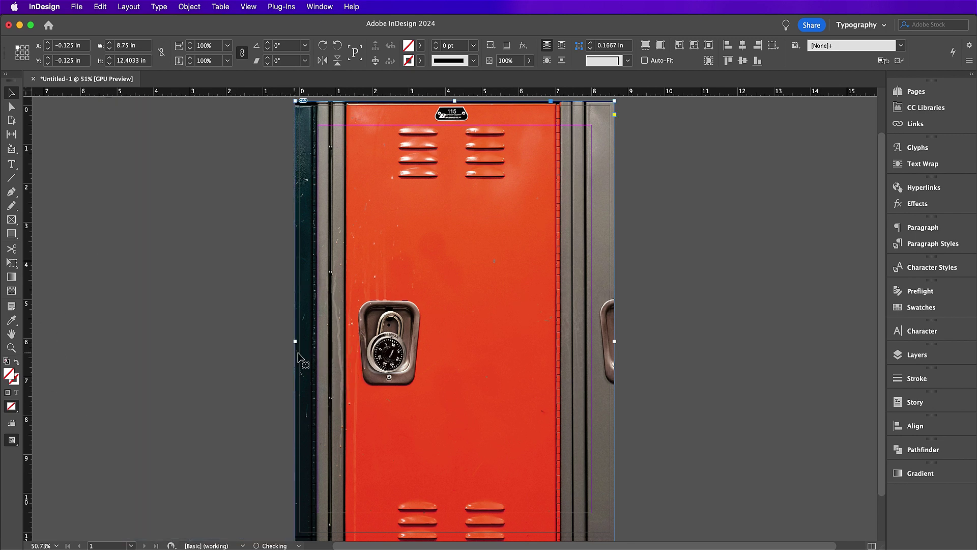
left_click(666, 372)
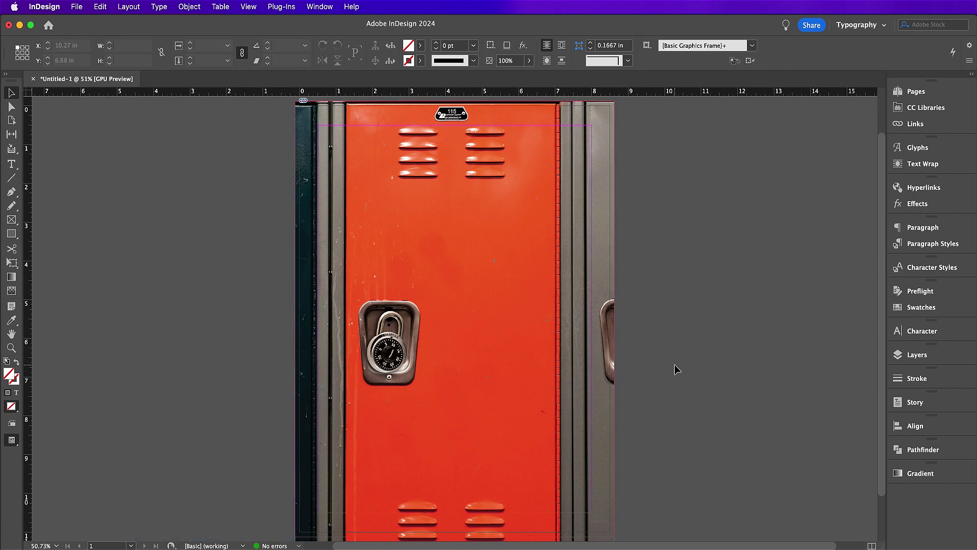
Step: Draw an 8.75 by 11.25 in rectangle covering the page out to the bleed and fill it with [Black]
left_click(11, 233)
left_click_drag(299, 102, 614, 537)
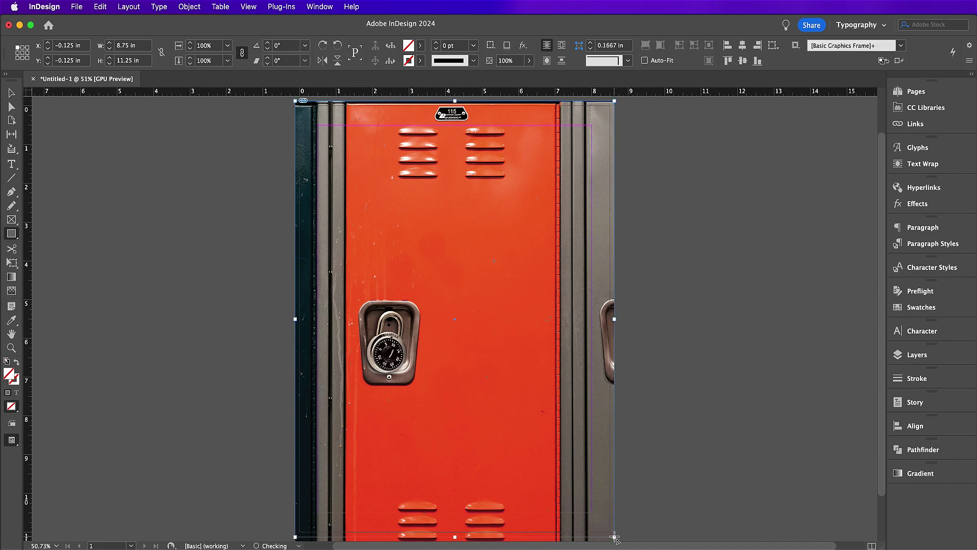
left_click(913, 315)
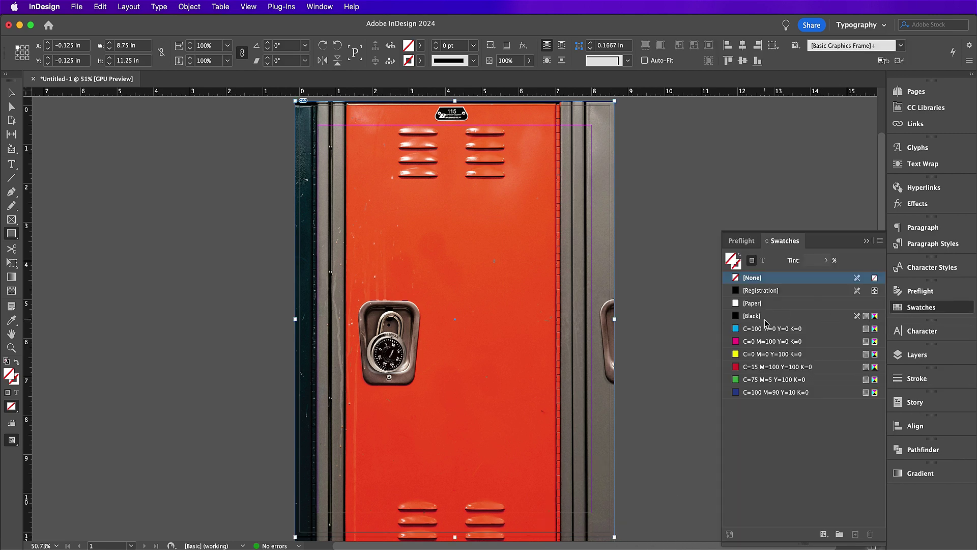
left_click(764, 315)
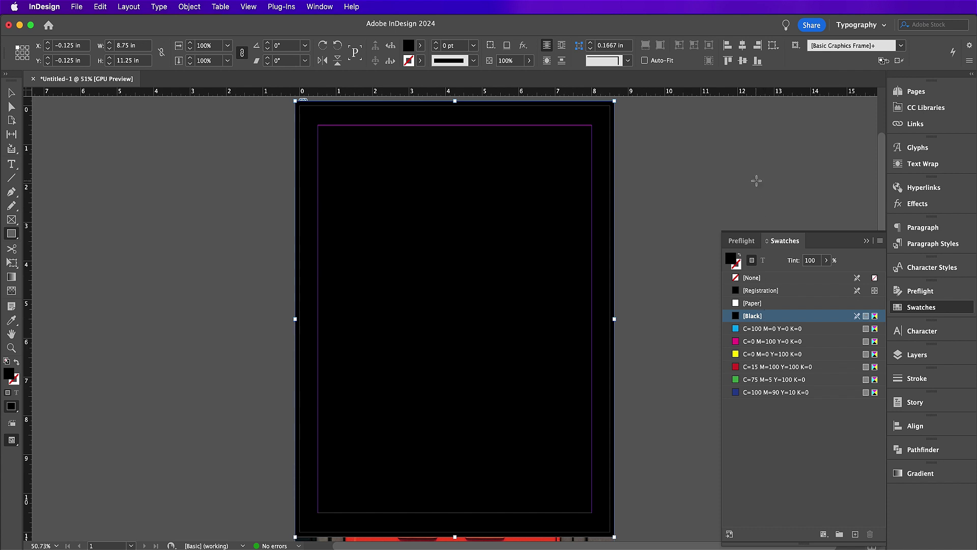
Step: Set the black rectangle's opacity to 75%
left_click(509, 61)
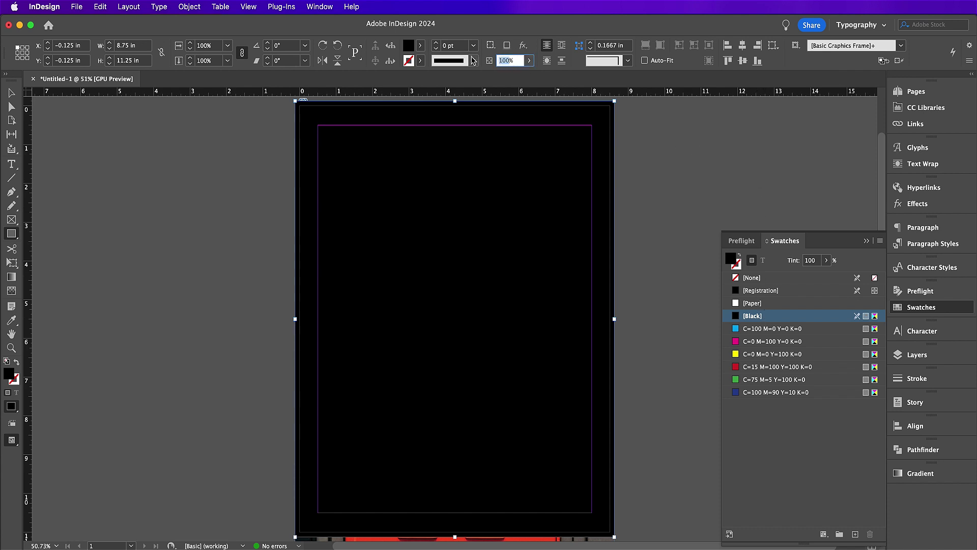
type("75")
key("Return")
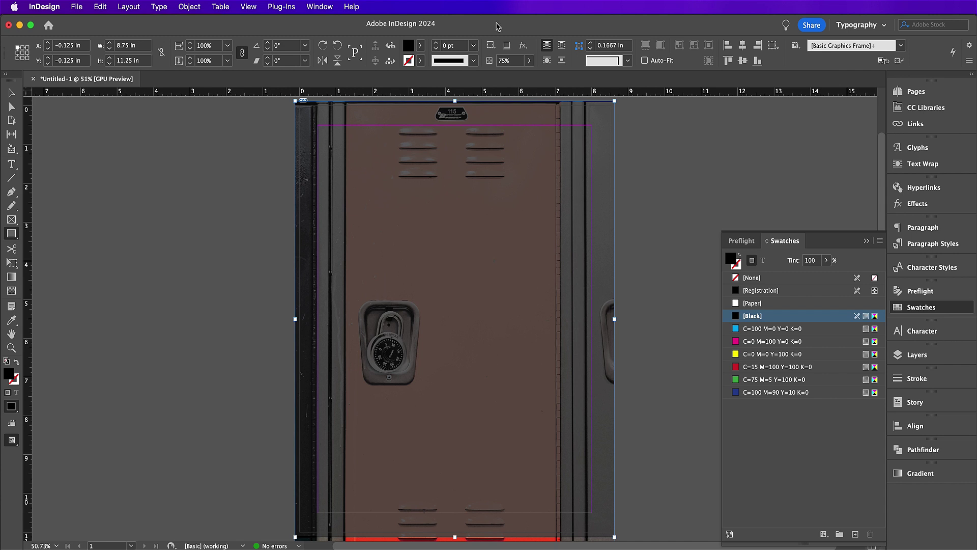
Step: Apply a radial Gradient Feather to the black rectangle, with the gradient reversed so its centre is transparent
left_click(522, 46)
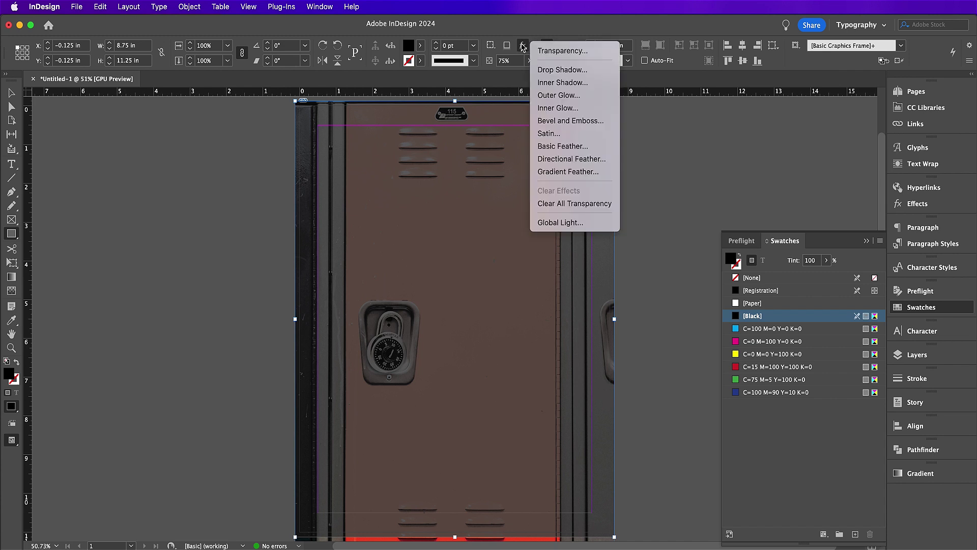
left_click(543, 171)
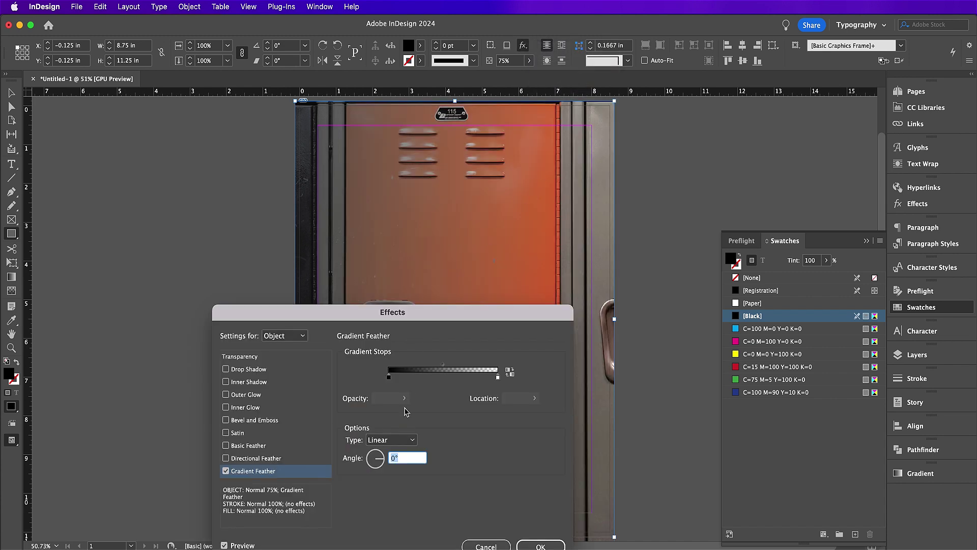
left_click(402, 441)
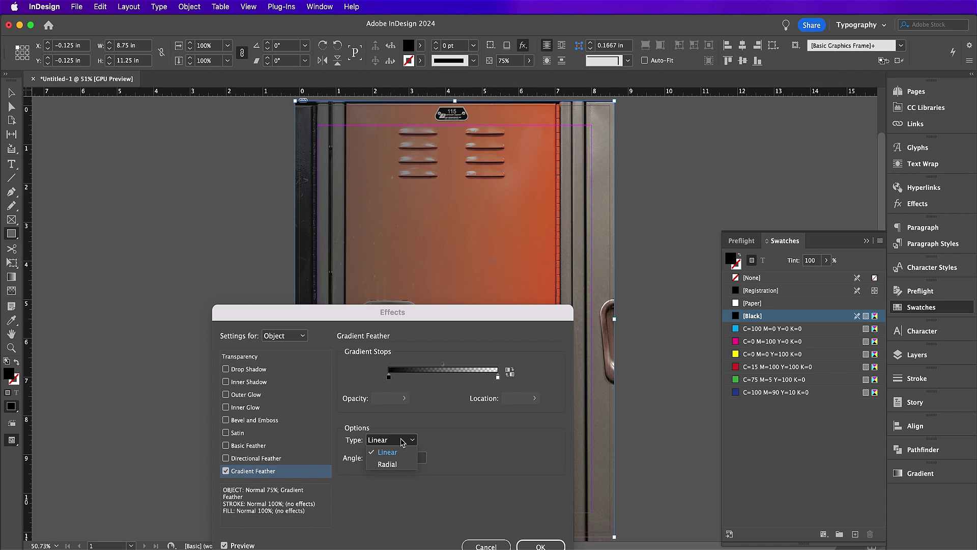
left_click(395, 464)
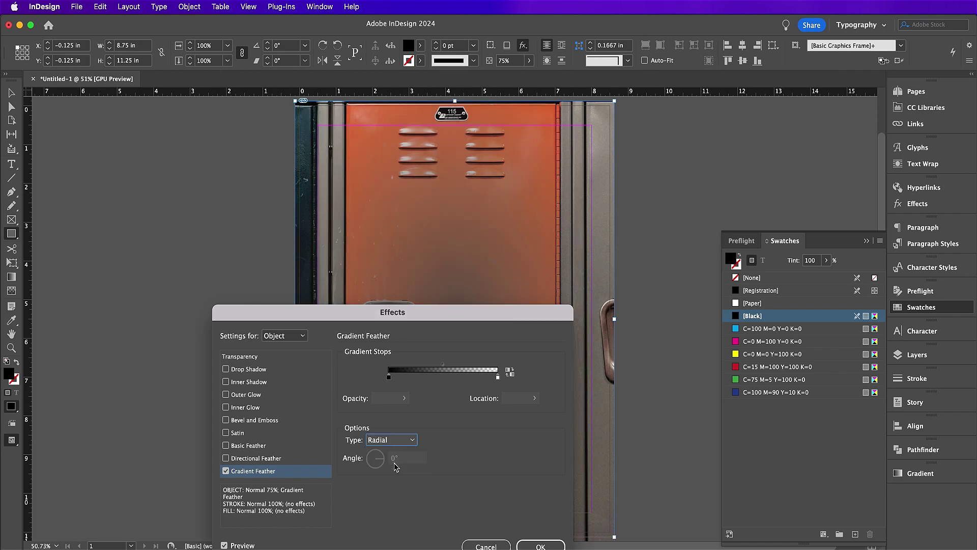
left_click(509, 373)
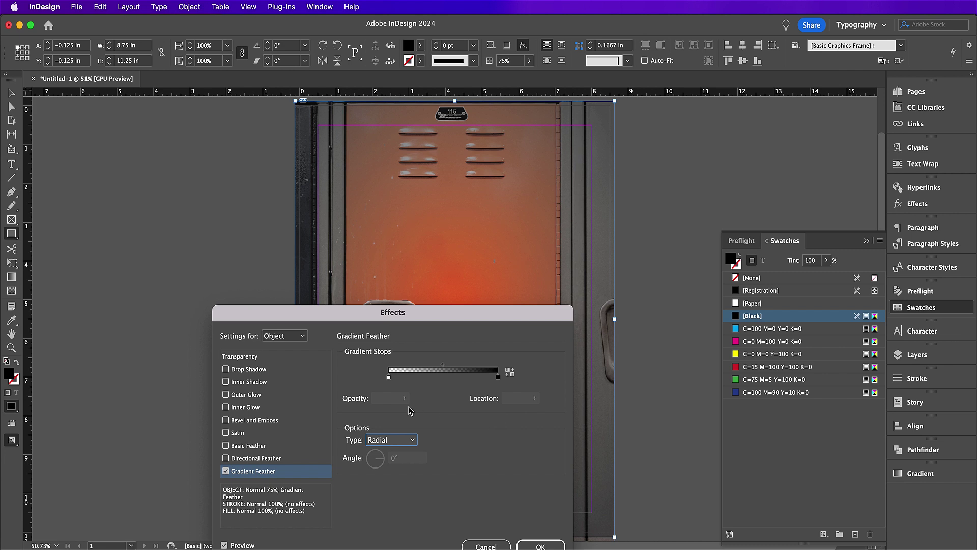
Step: Set the black rectangle's blending mode to Multiply in its transparency effects
left_click(284, 356)
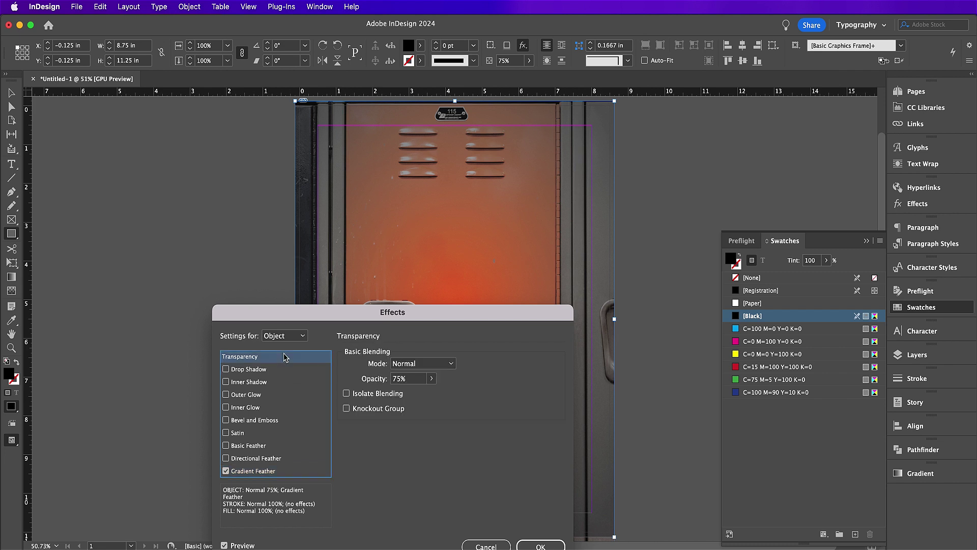
left_click(414, 363)
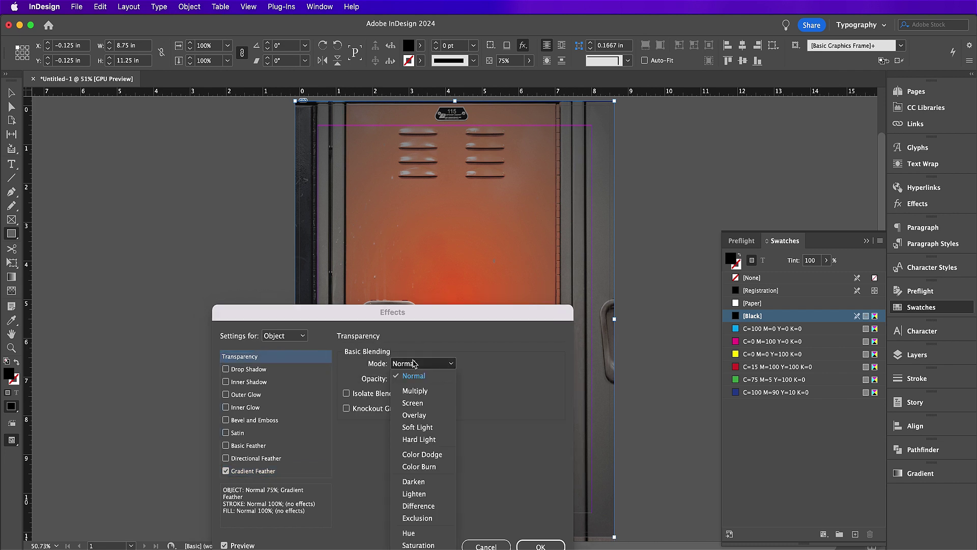
left_click(414, 390)
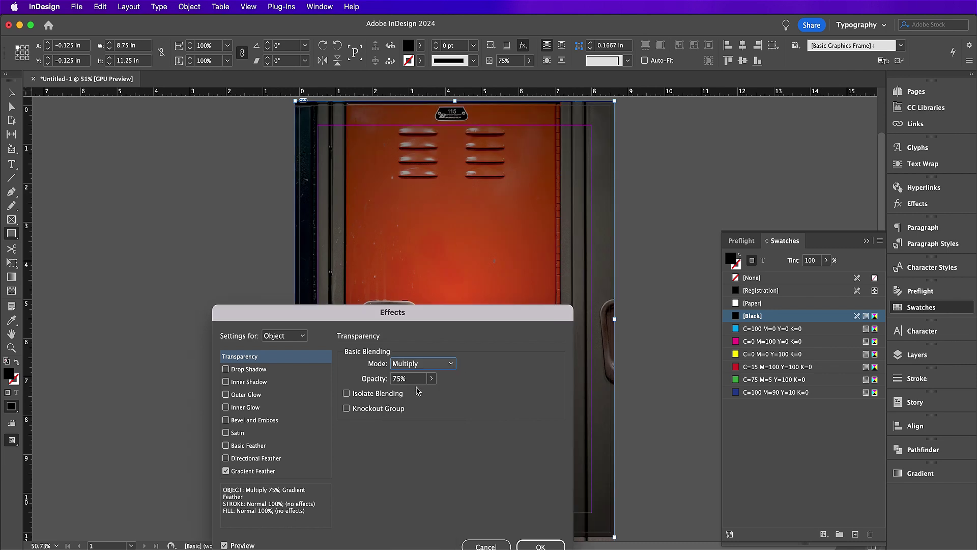
left_click_drag(467, 316, 278, 193)
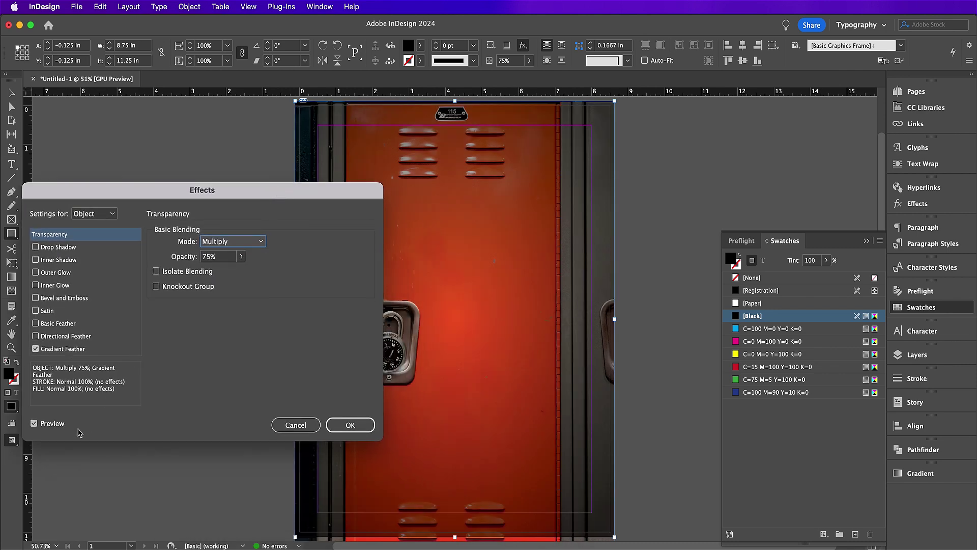
Step: Shift the gradient feather's midpoint to about 77%, apply the effects and deselect the rectangle
left_click(60, 350)
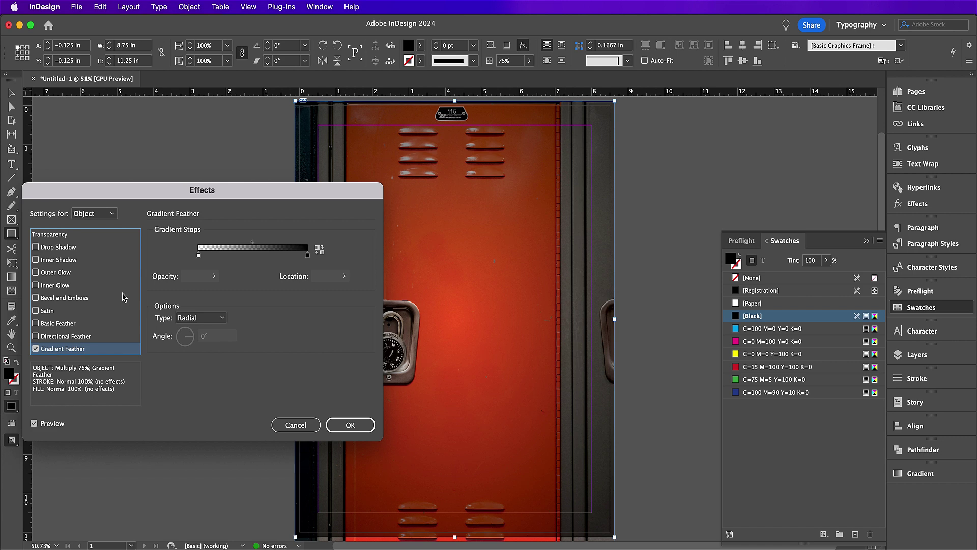
left_click_drag(253, 242, 284, 247)
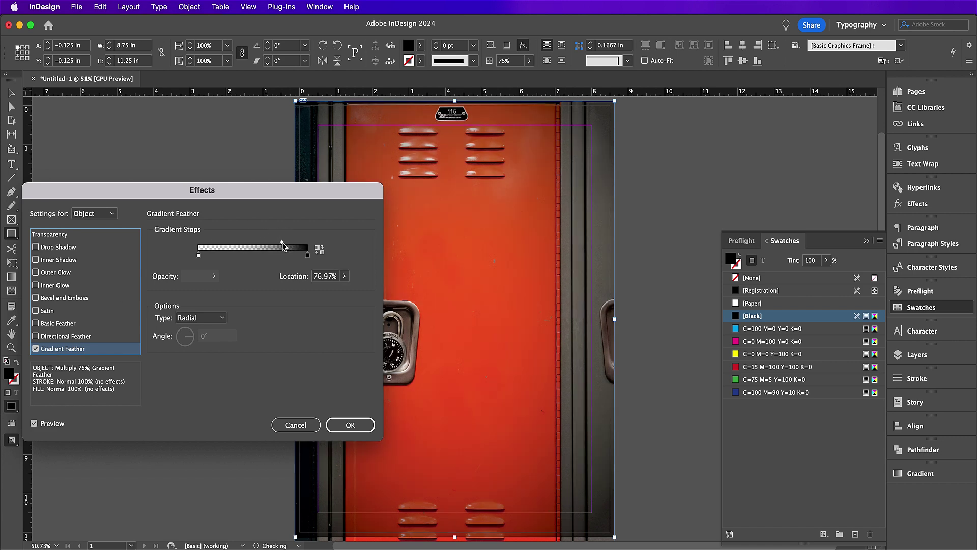
left_click(352, 423)
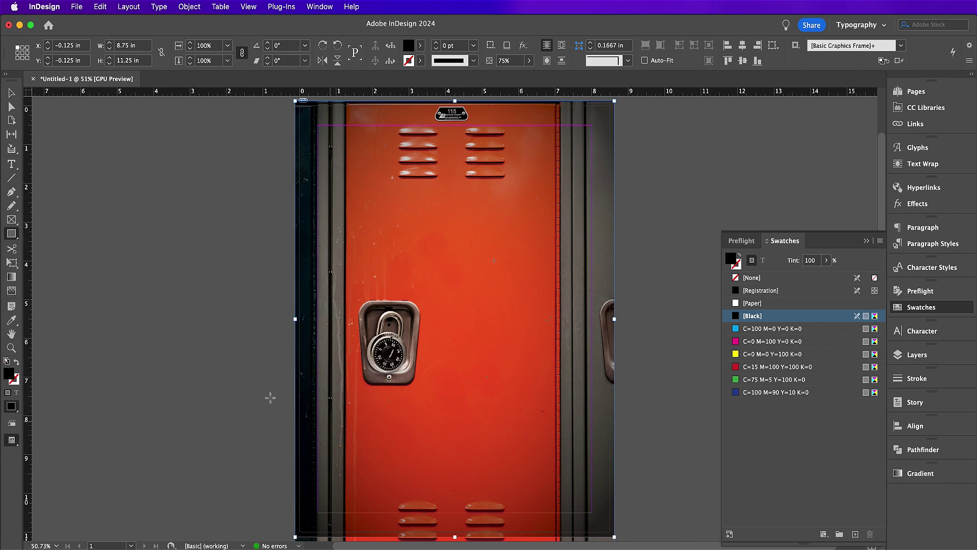
left_click(11, 92)
left_click(177, 281)
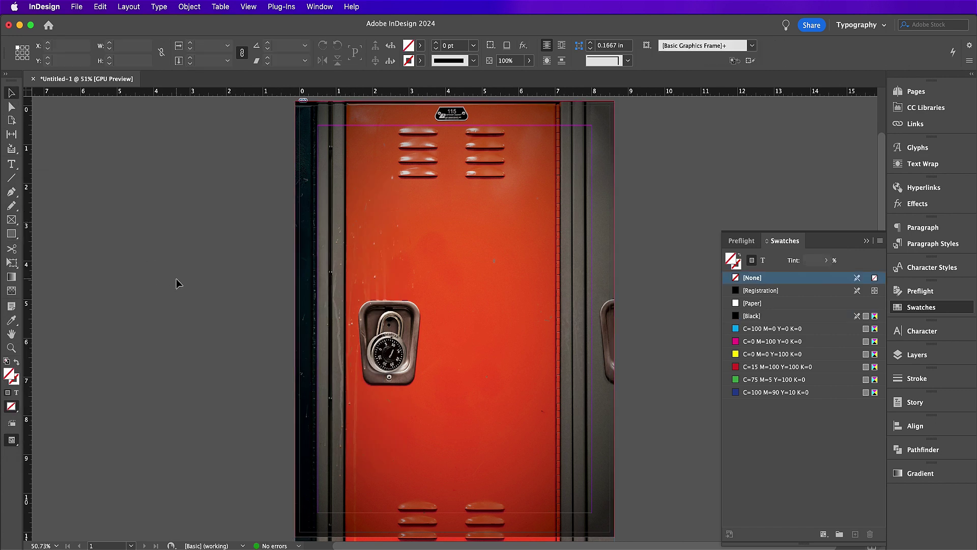
Step: Draw a text frame about 1.6 by 1.6 in above the padlock and enter the letter "B"
left_click(11, 164)
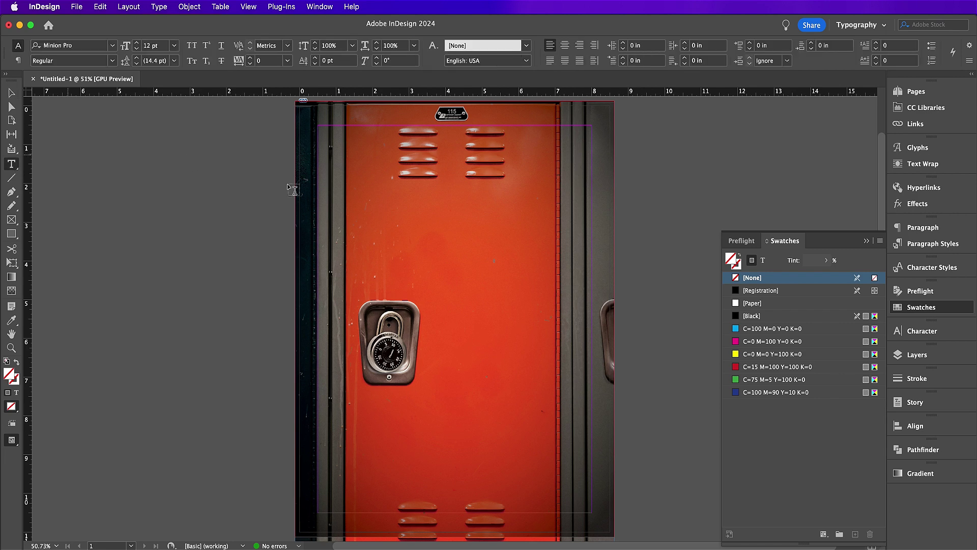
left_click_drag(350, 193, 410, 253)
type("B")
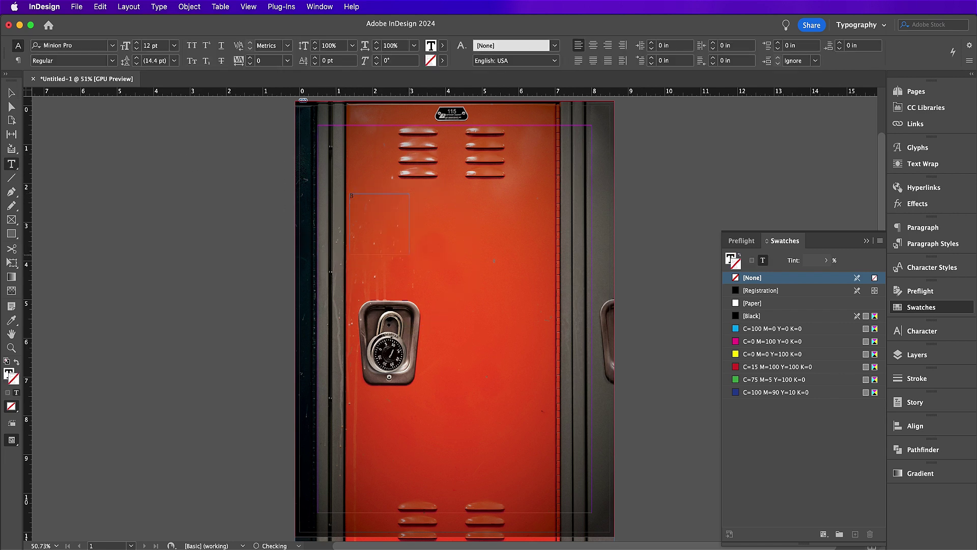
Step: Set the letter B in the ARCO font at 130 pt
left_click(731, 258)
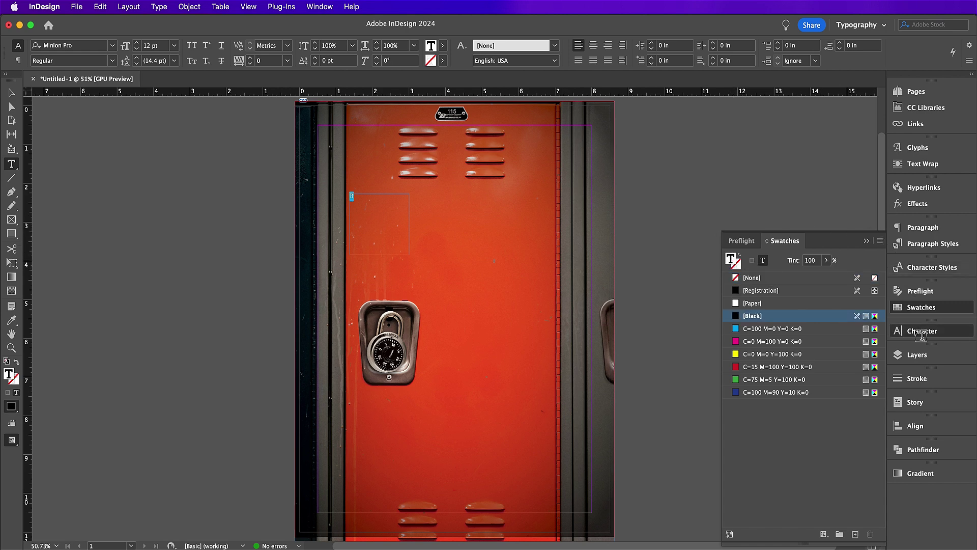
key("super+t")
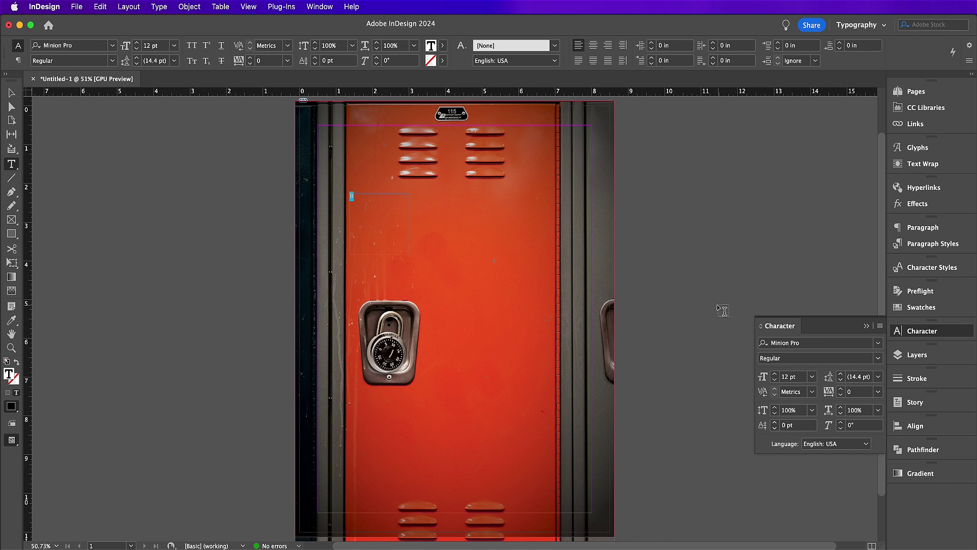
left_click(803, 341)
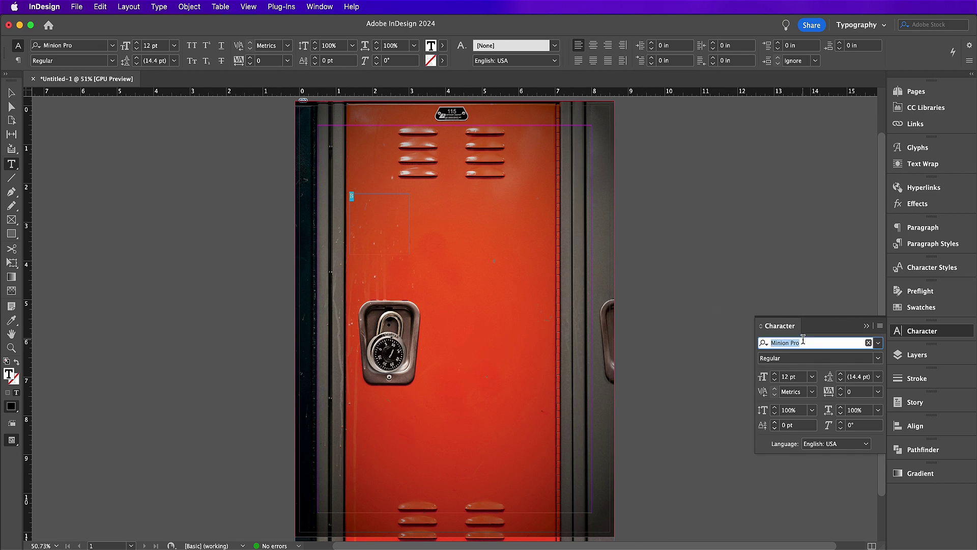
type("arco")
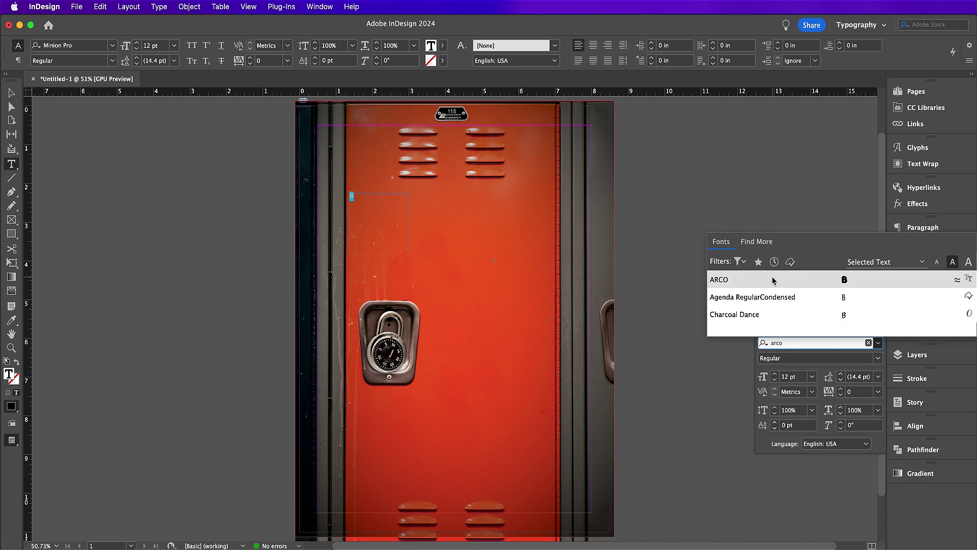
key("Return")
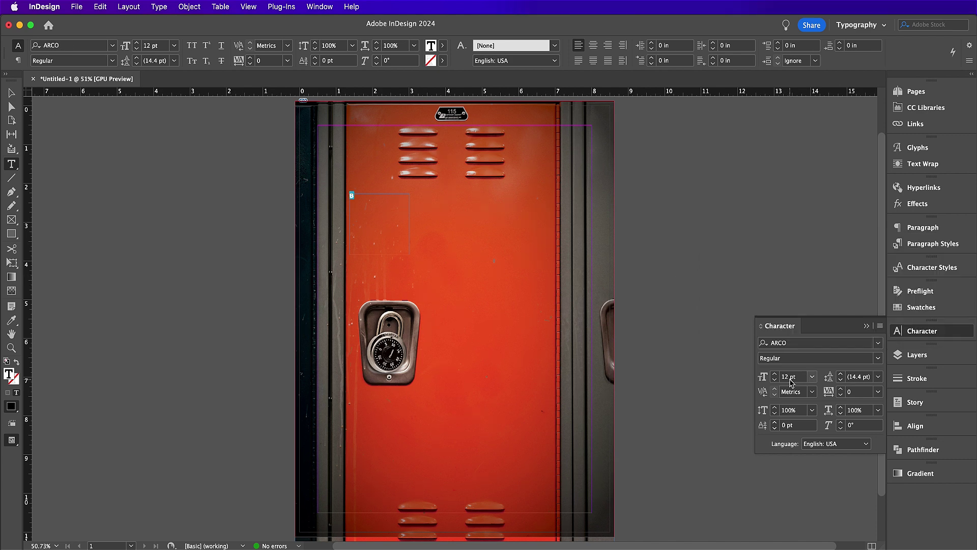
left_click(788, 376)
key("BackSpace")
key("BackSpace")
type("130")
key("Return")
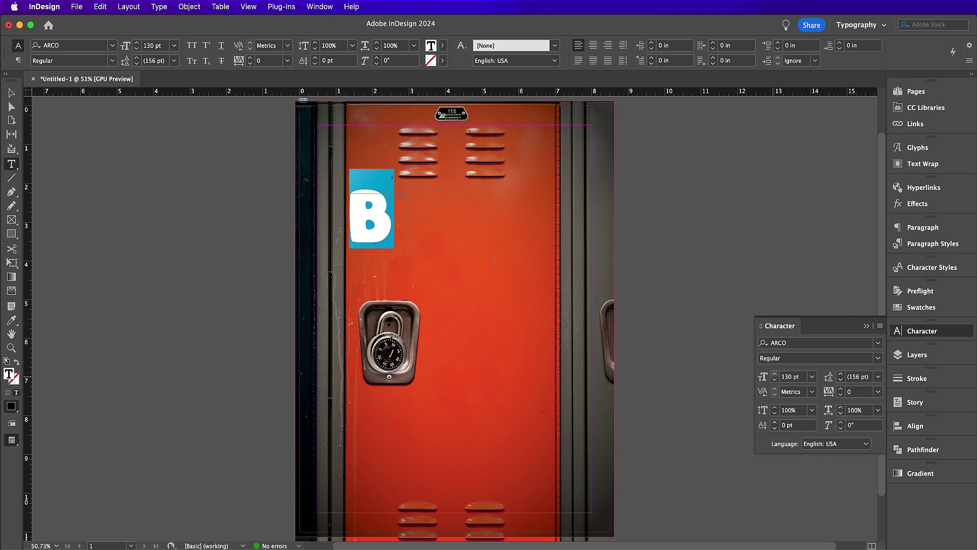
Step: With nothing selected, change the yellow C=0 M=0 Y=100 K=0 swatch to 17% magenta
left_click(11, 92)
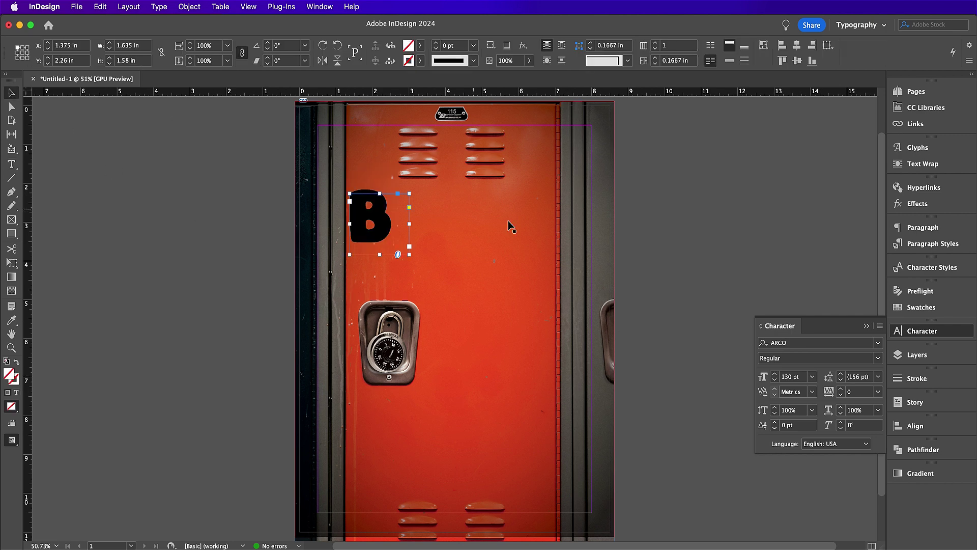
left_click(913, 307)
left_click(704, 363)
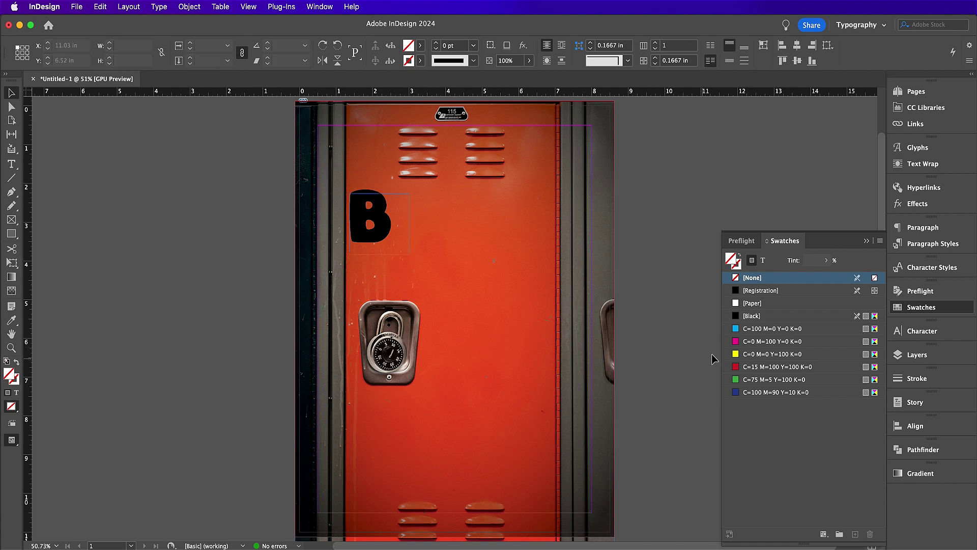
double_click(811, 355)
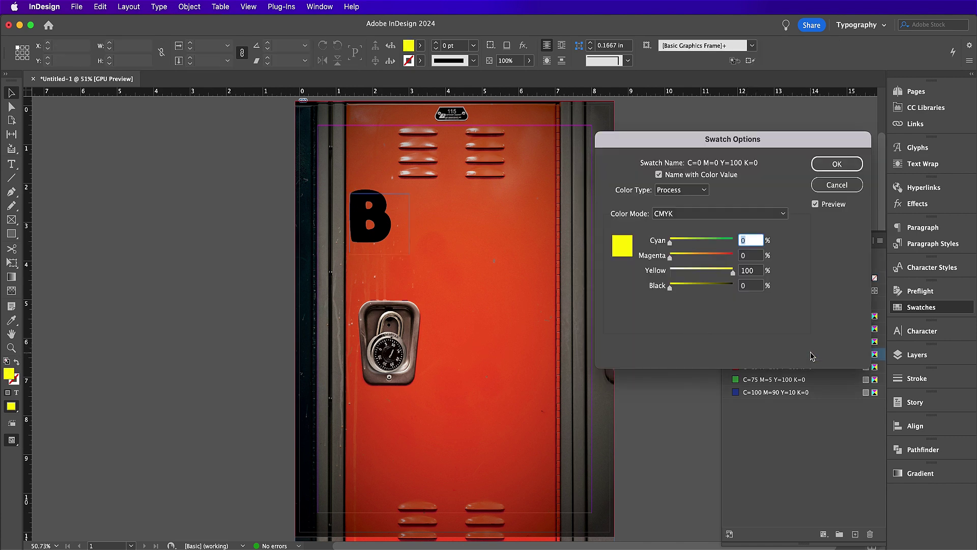
double_click(751, 257)
type("17")
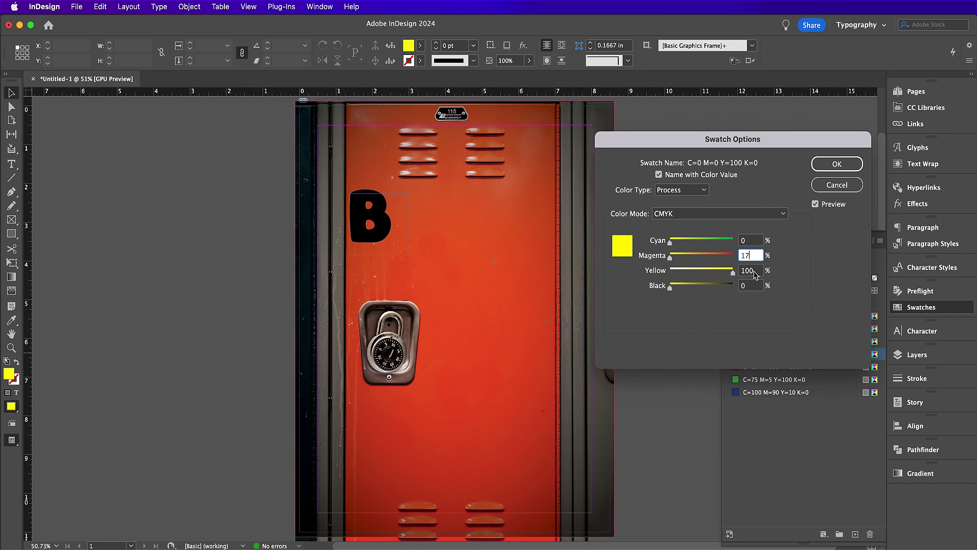
left_click(823, 170)
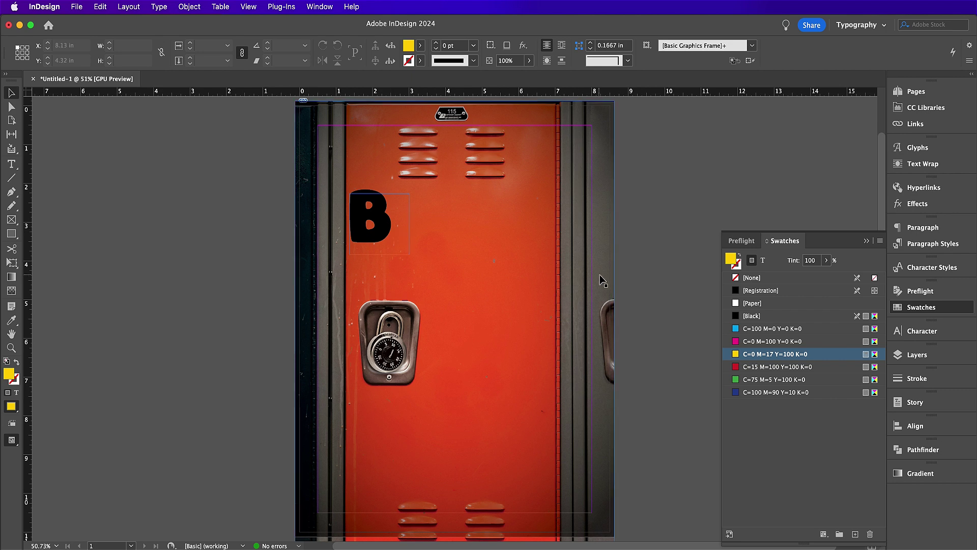
Step: Create a dark brown CMYK process swatch with C=34, M=71, Y=91 and K=65
left_click(880, 241)
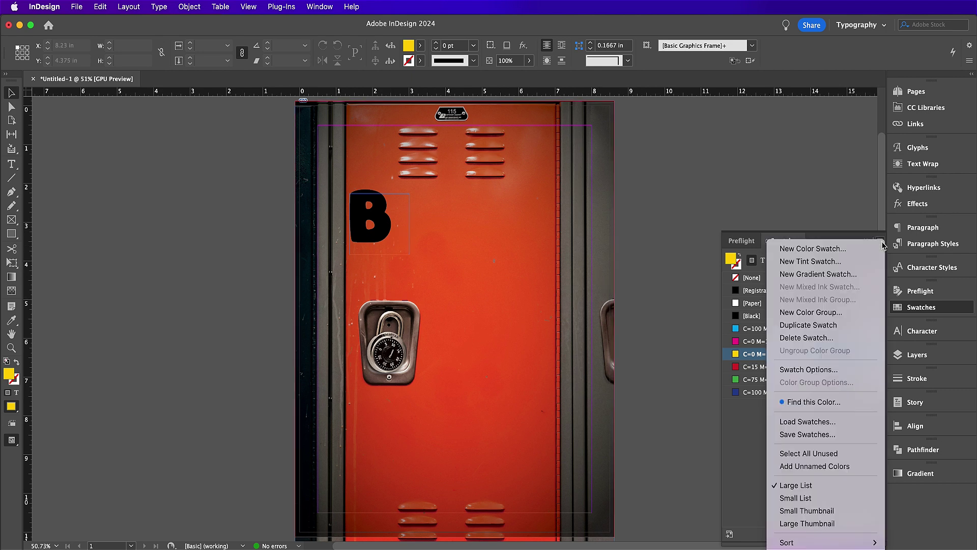
left_click(838, 253)
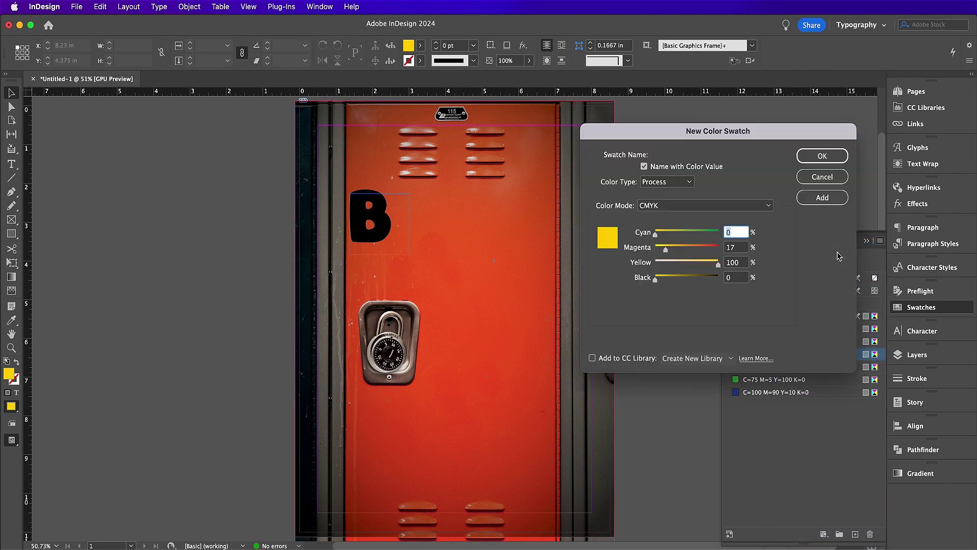
type("34")
left_click(743, 248)
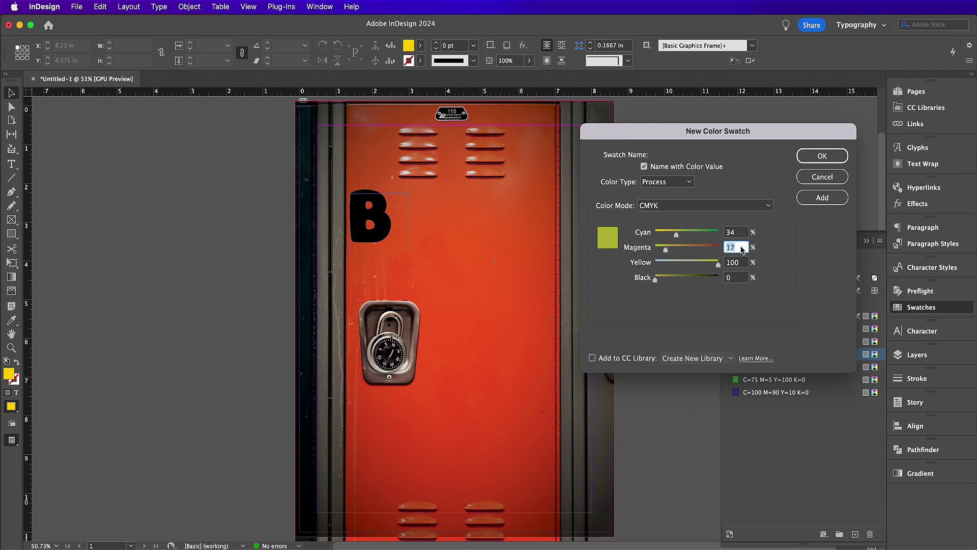
type("7")
left_click(743, 263)
type("91")
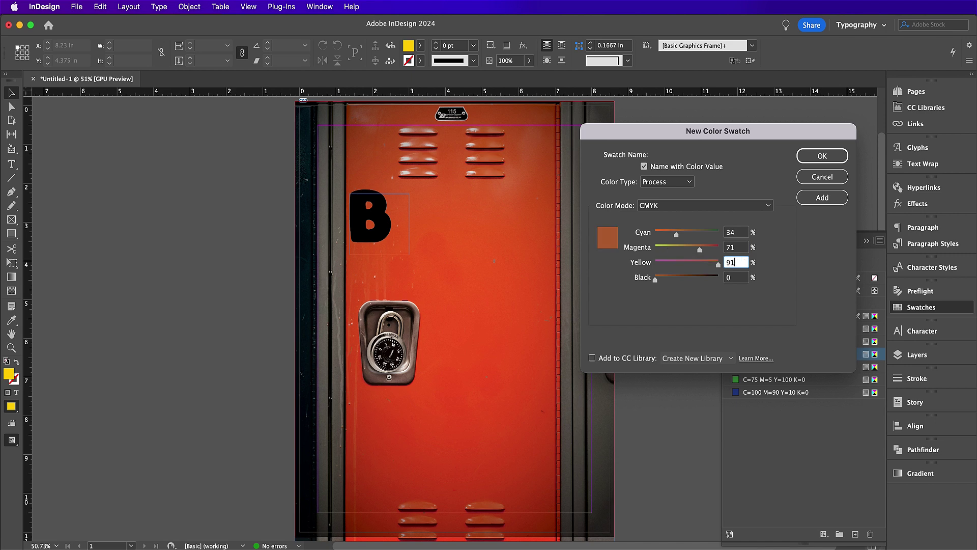
left_click(743, 278)
type("65")
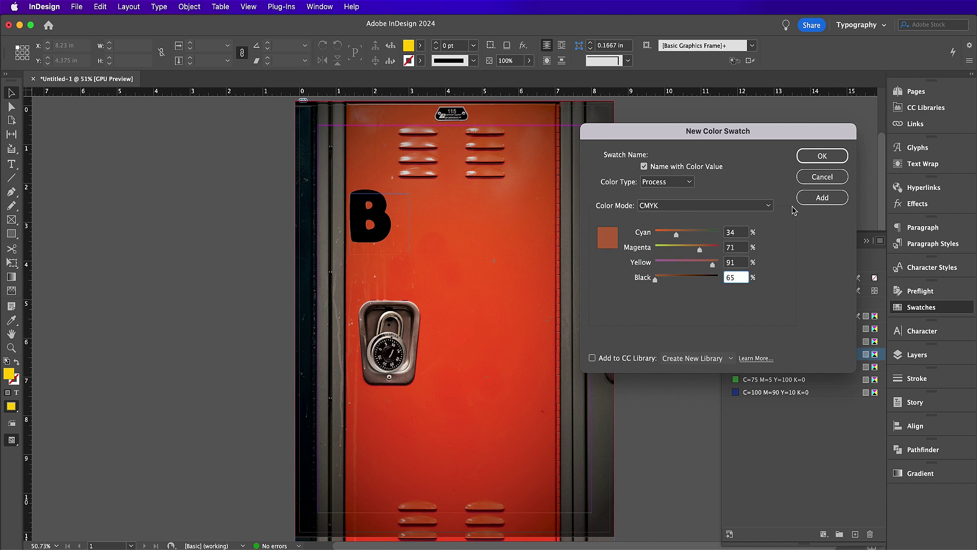
left_click(810, 198)
left_click(806, 156)
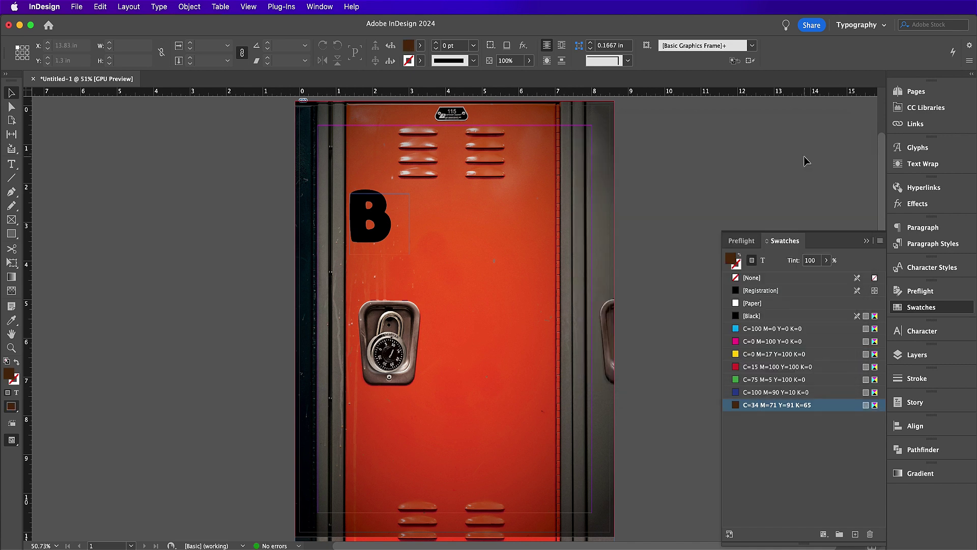
Step: Fill the letter B with the C=0 M=17 Y=100 K=0 yellow and stroke it with the C=34 M=71 Y=91 K=65 brown
left_click(382, 219)
double_click(381, 219)
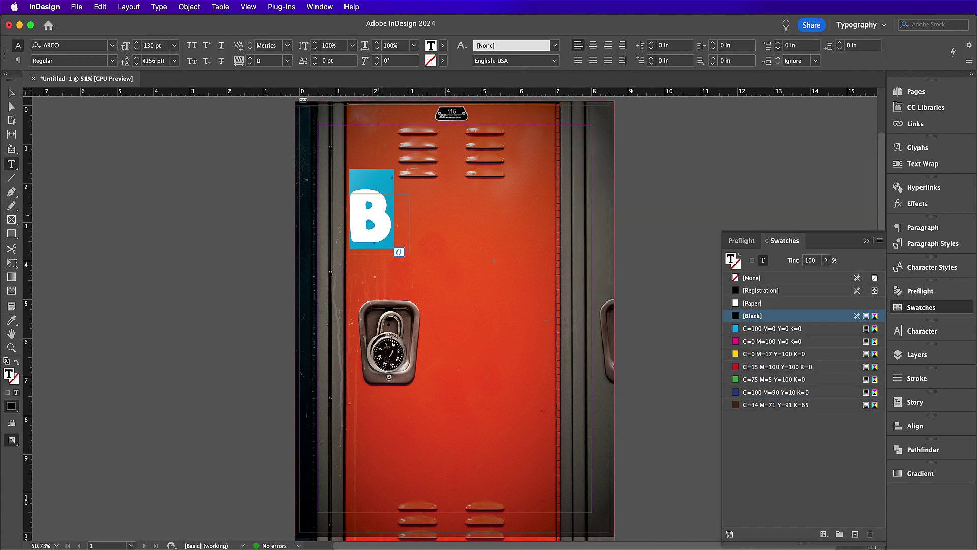
left_click(756, 354)
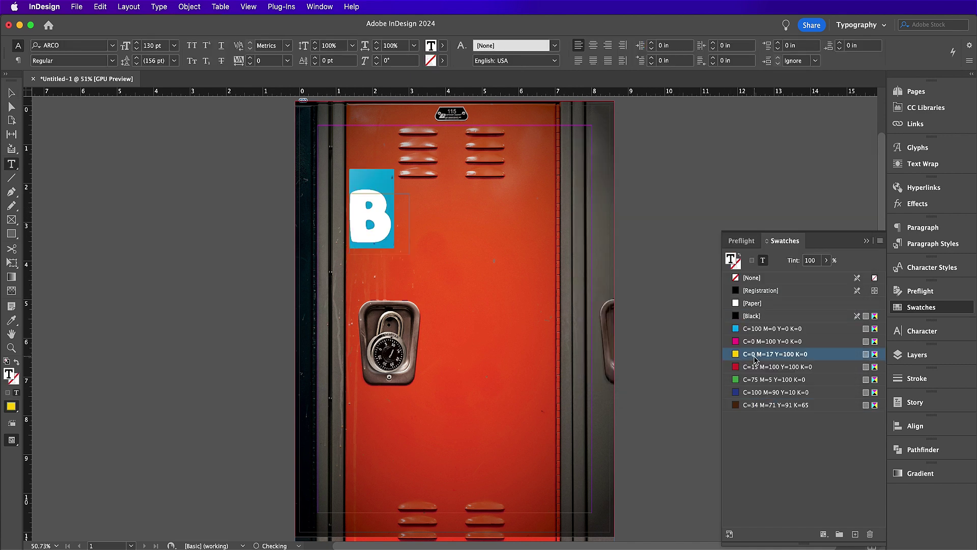
left_click(739, 270)
left_click(749, 405)
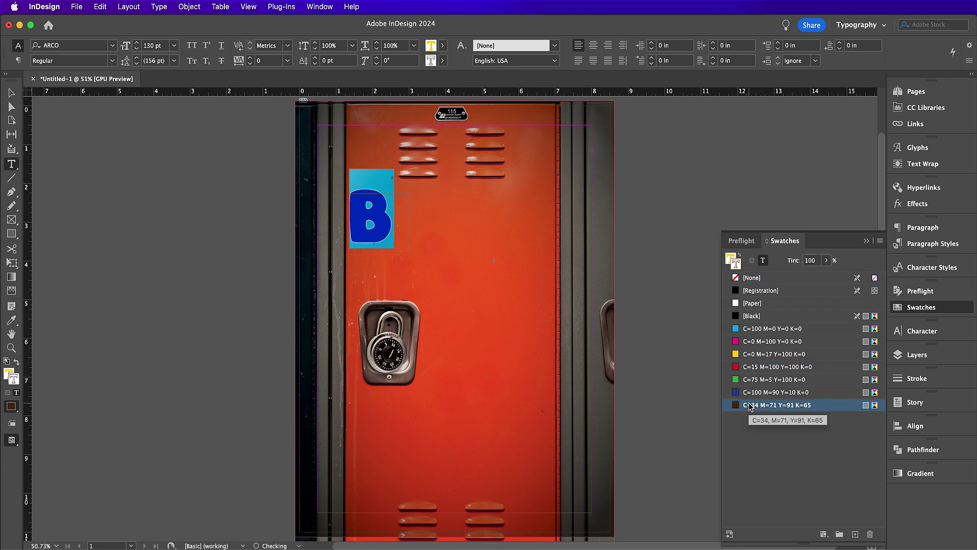
Step: Set the letter B's stroke weight to 6 pt
left_click(905, 374)
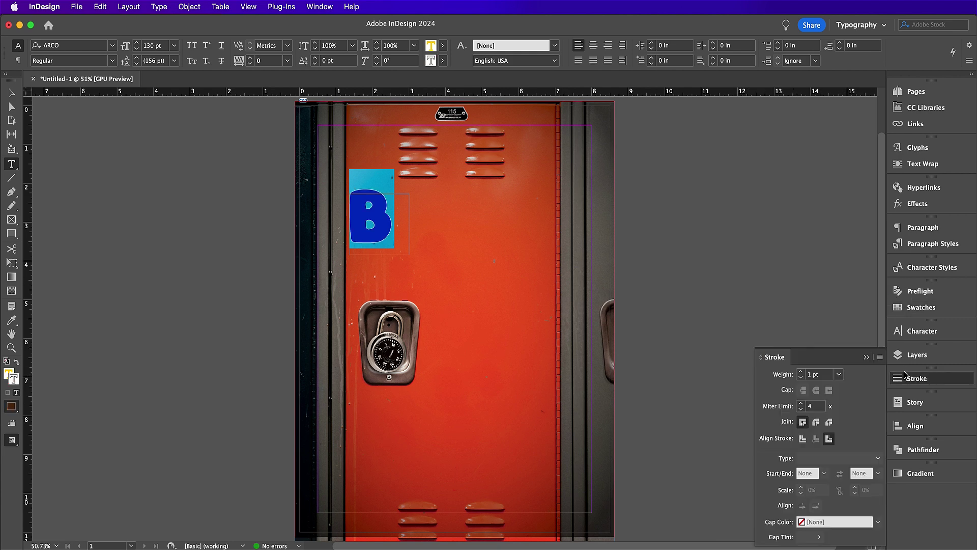
double_click(810, 375)
type("6")
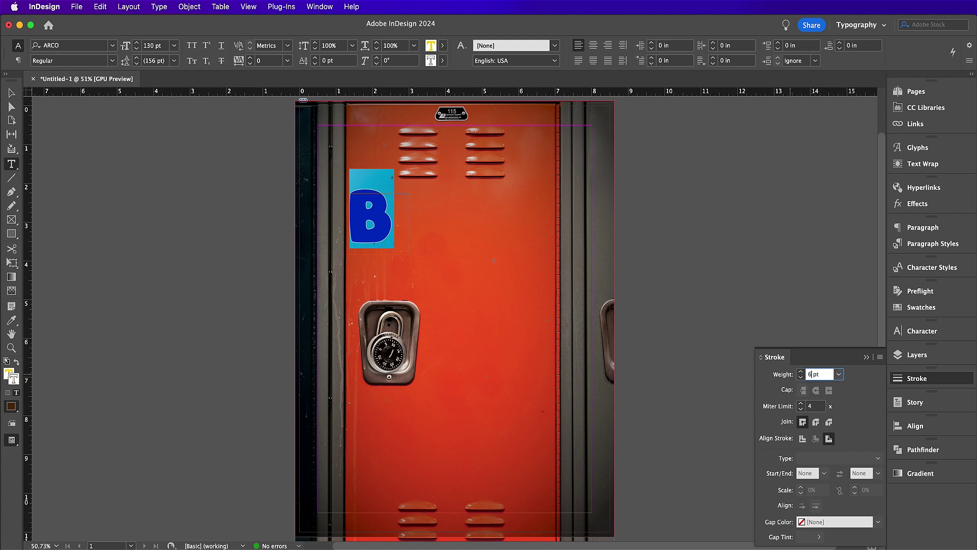
key("Return")
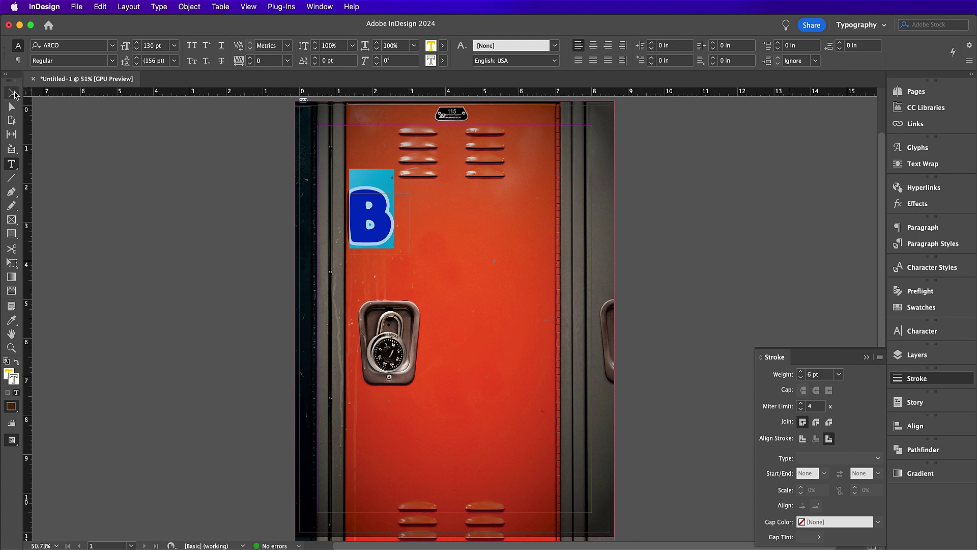
Step: Add a drop shadow to the letter B's frame with a distance of 0.0625 in
left_click(12, 93)
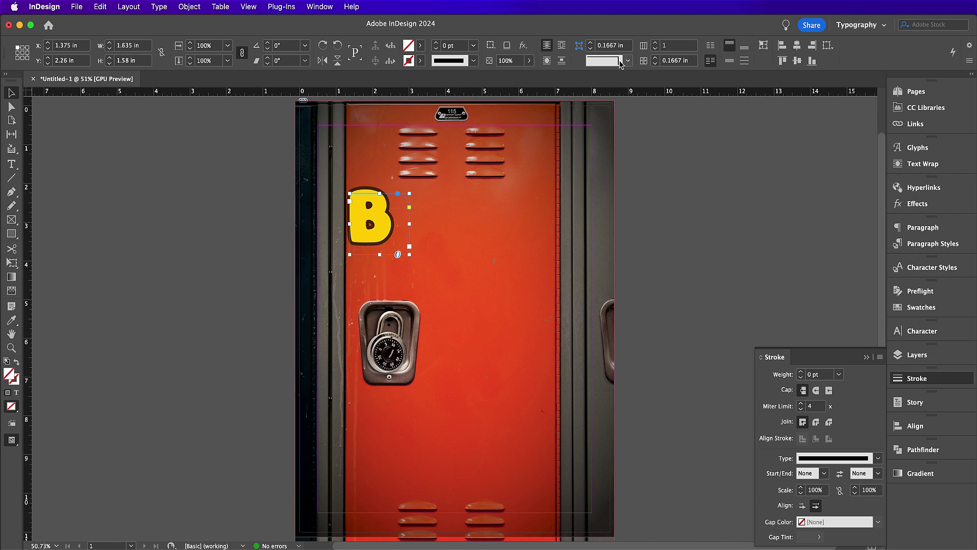
left_click(528, 46)
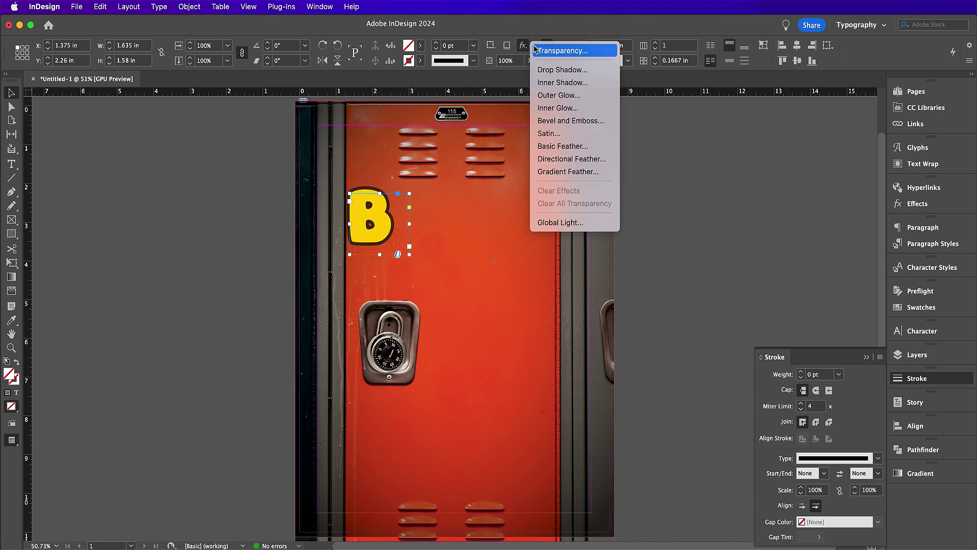
left_click(545, 69)
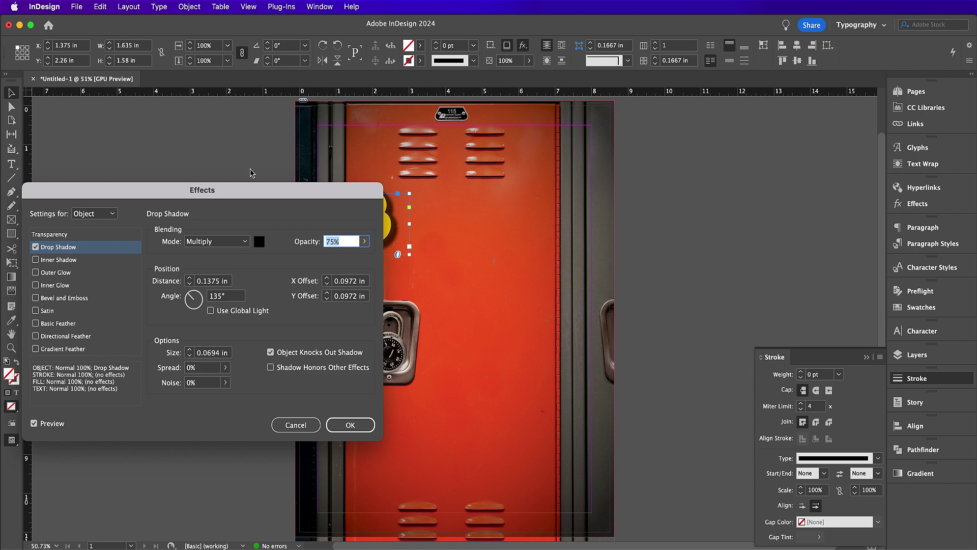
left_click_drag(232, 197, 674, 173)
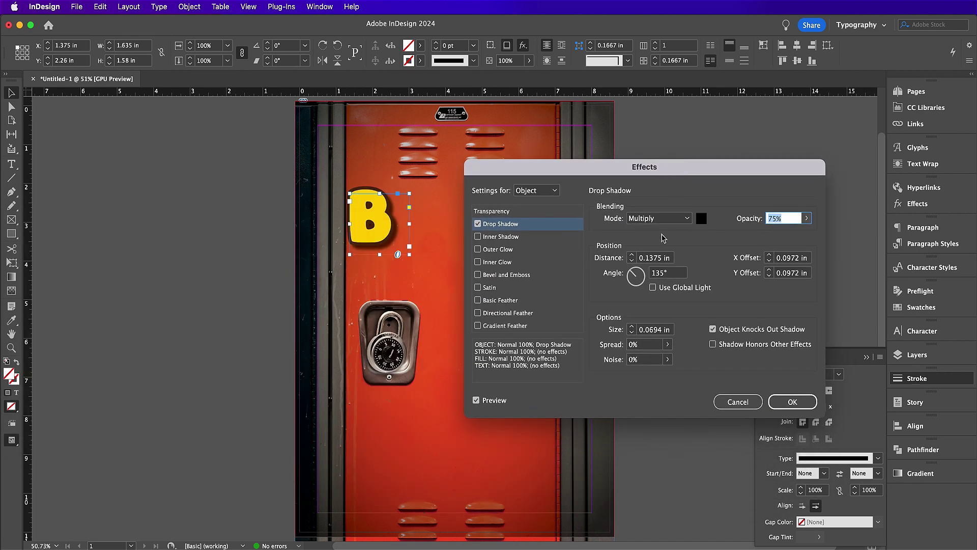
left_click(631, 260)
left_click(632, 261)
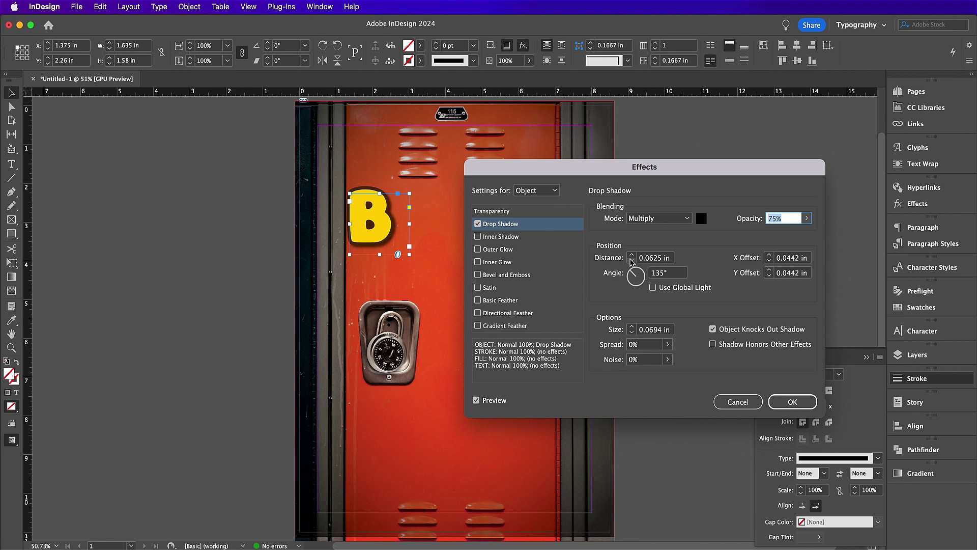
Step: Set the drop shadow's size to 0.0325 in and its noise to 40%
left_click(632, 333)
left_click(631, 333)
left_click(632, 327)
left_click(652, 330)
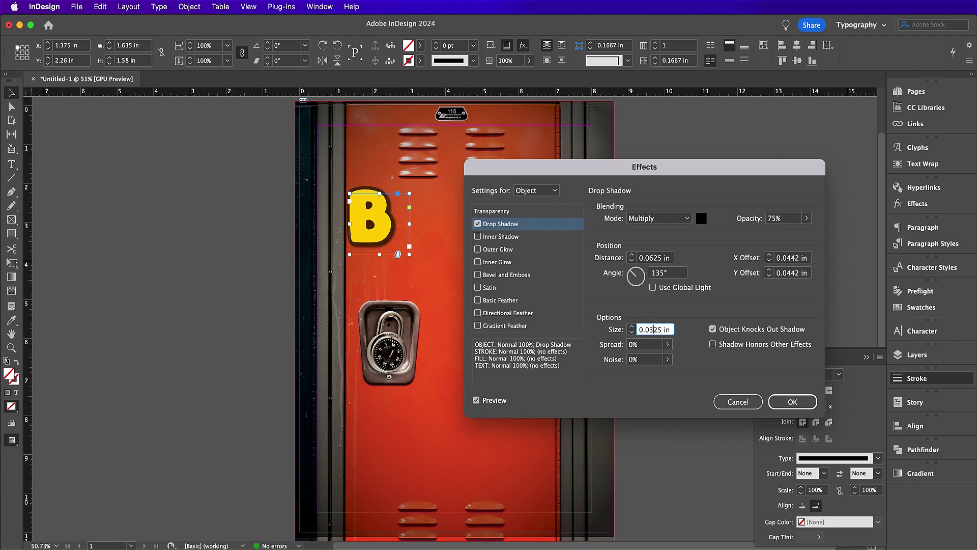
left_click(633, 361)
type("4")
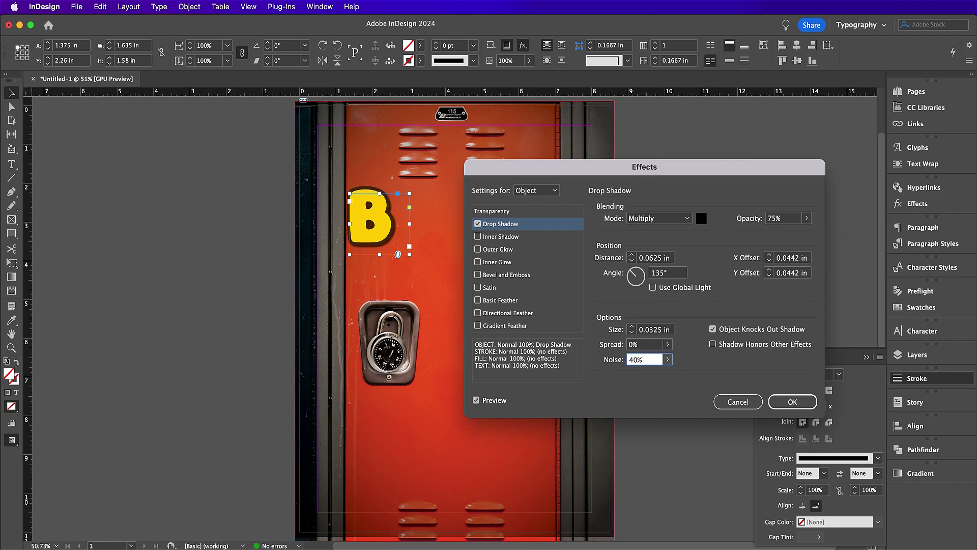
Step: Add a Bevel and Emboss effect with 0.0625 in soften, Use Global Light on and 37% shadow opacity, and apply the effects
left_click(502, 277)
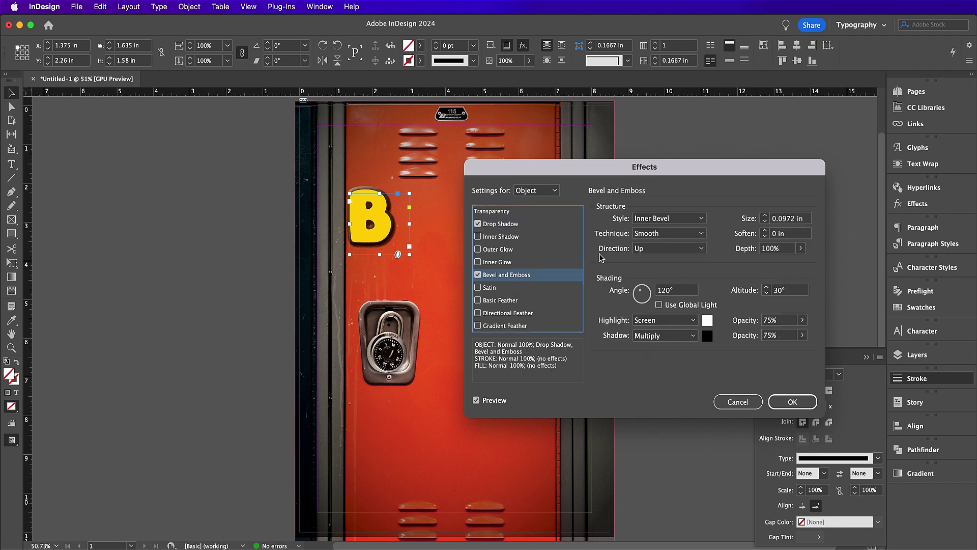
left_click(765, 231)
left_click(686, 308)
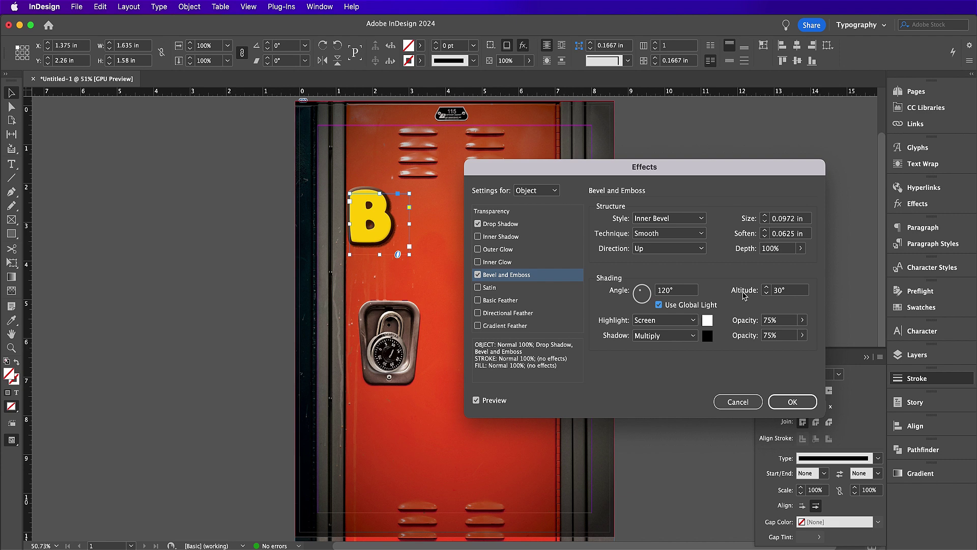
double_click(772, 337)
type("3")
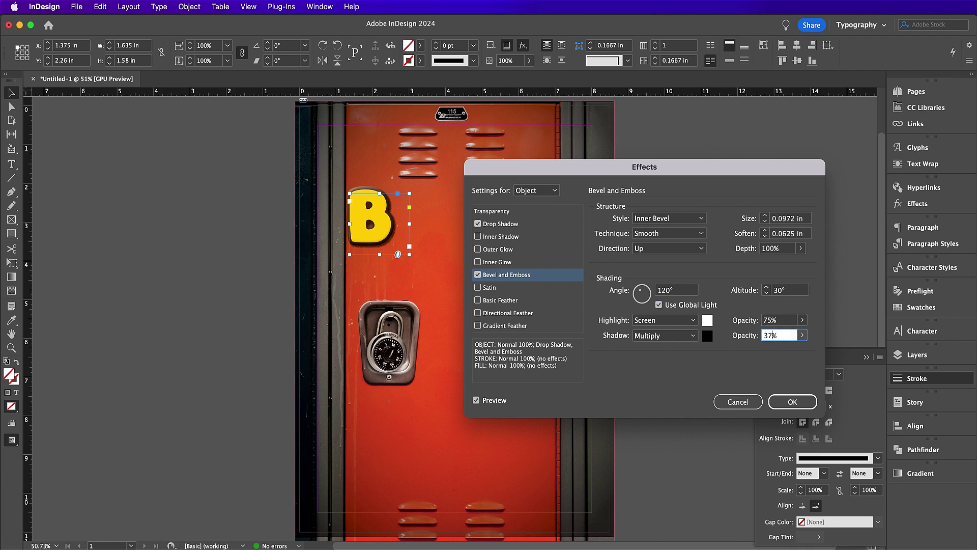
left_click(792, 402)
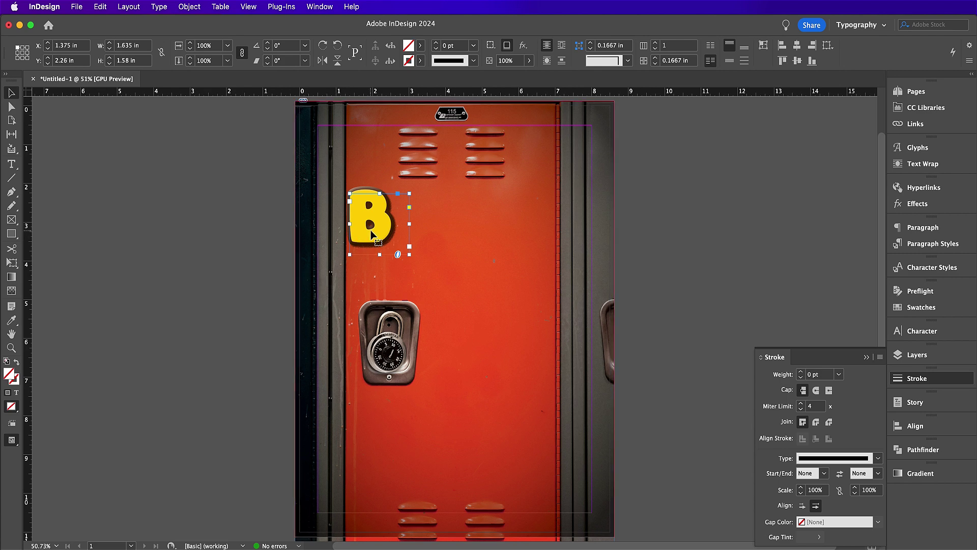
Step: Paste a copy of the styled B frame and change its letter to A
key("super+equal")
scroll(373, 235, "down", 3)
scroll(373, 236, "right", 5)
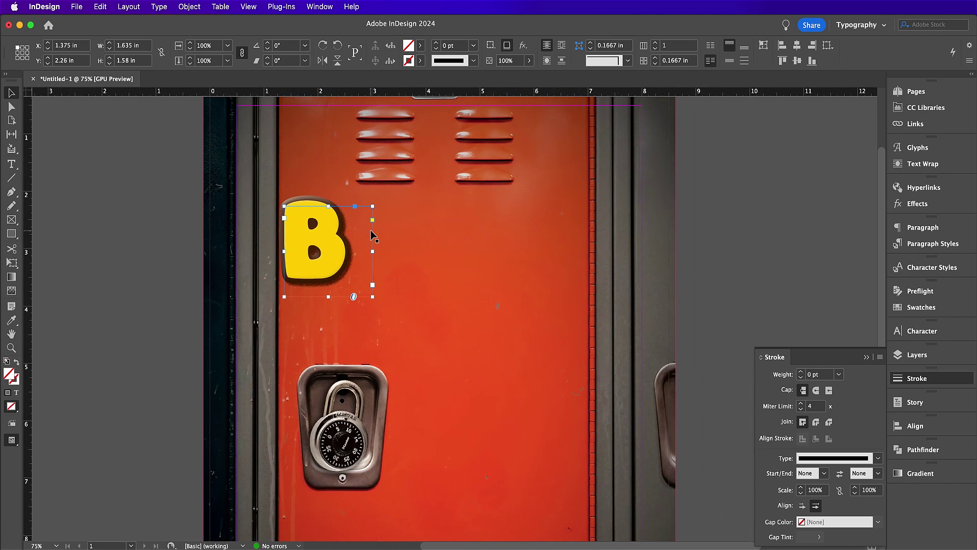
key("super+v")
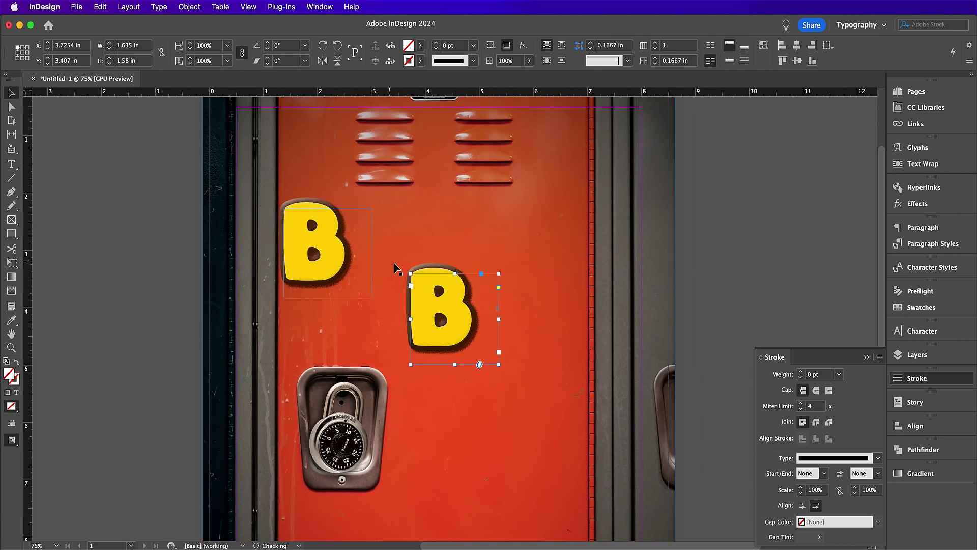
double_click(446, 294)
key("super+a")
type("A")
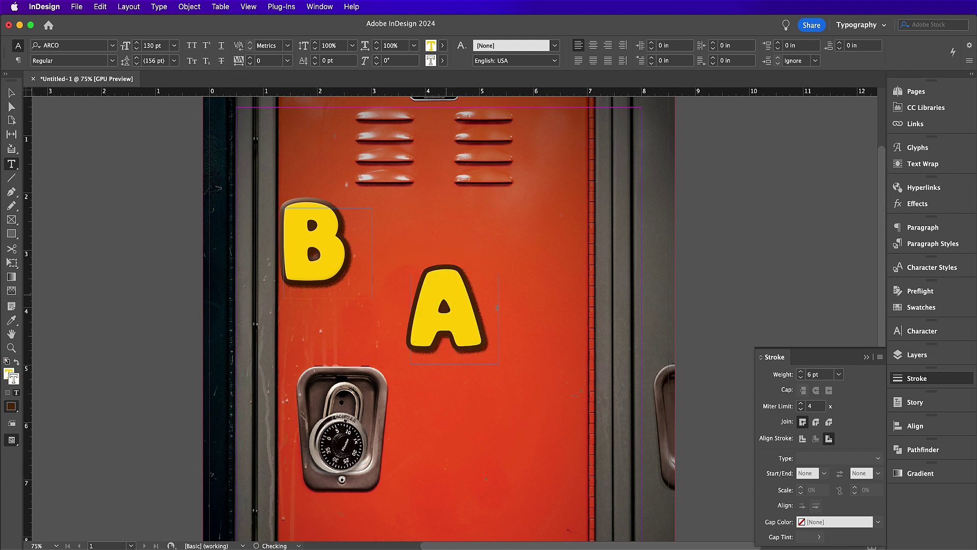
Step: Place the A directly beside the B on its right and rotate it to -6°
left_click(11, 92)
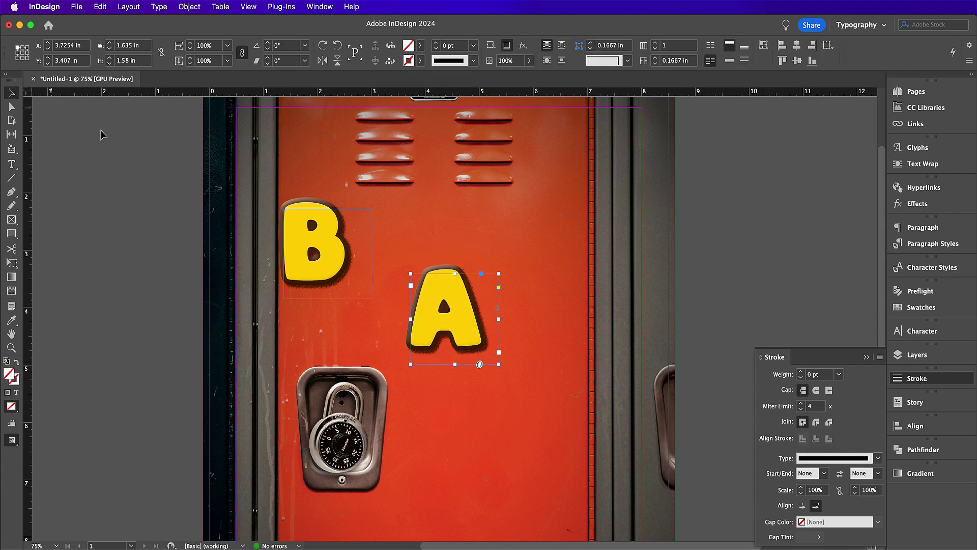
left_click_drag(423, 307, 351, 237)
left_click_drag(429, 200, 436, 209)
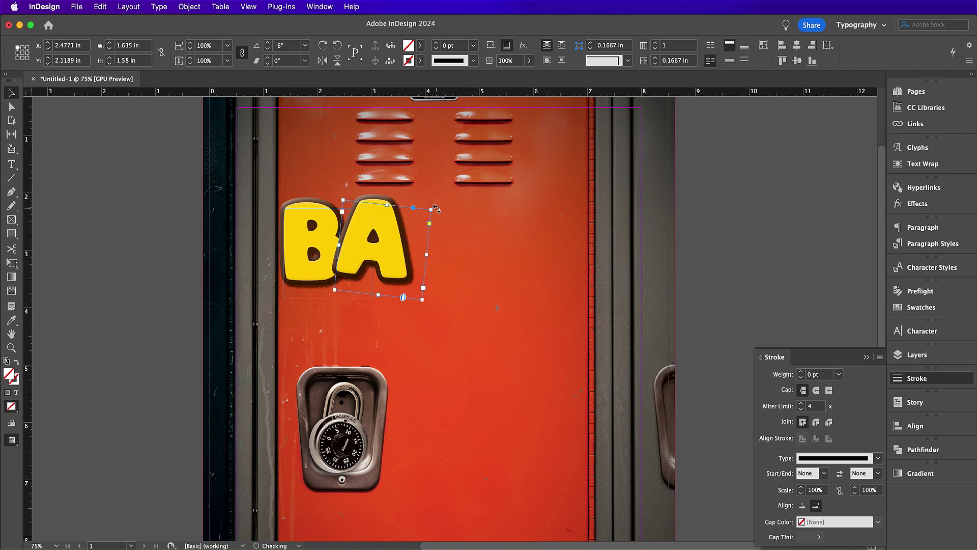
Step: Paste another copy of the styled B frame and change its letter to C
key("super+v")
double_click(458, 320)
double_click(456, 314)
type("C")
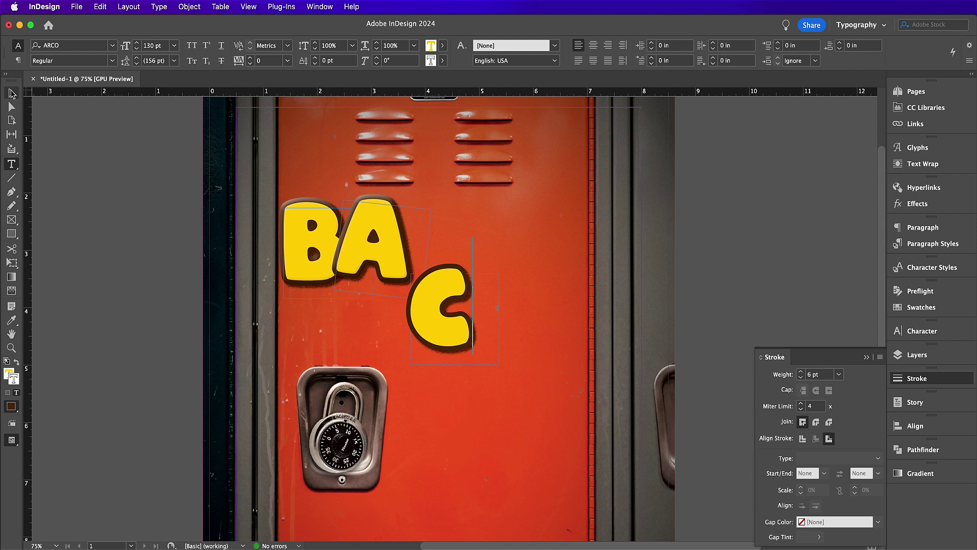
Step: Rotate the C to 3° and place it directly after the A
left_click(11, 93)
left_click_drag(501, 364, 504, 362)
left_click_drag(448, 340, 445, 271)
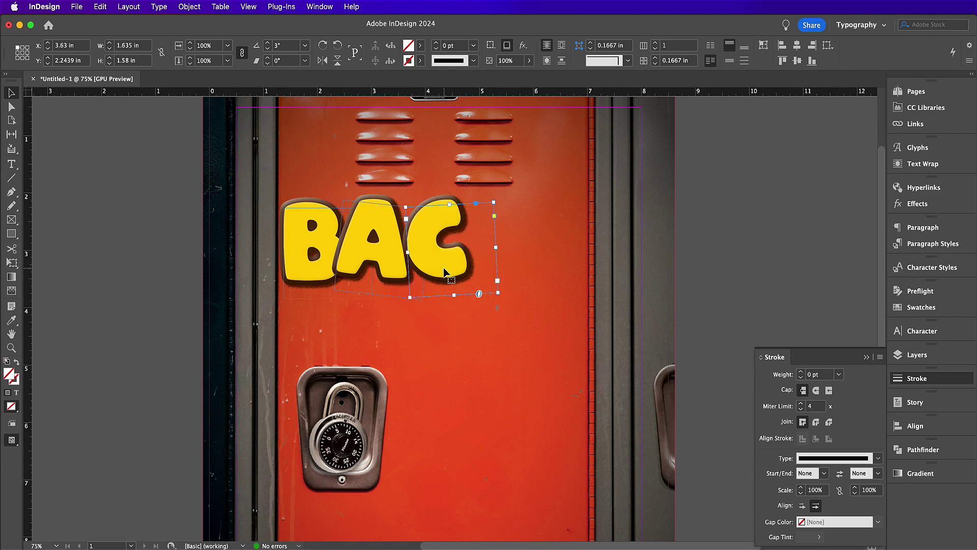
Step: Paste one more copy of the styled B frame and change its letter to K
key("super+v")
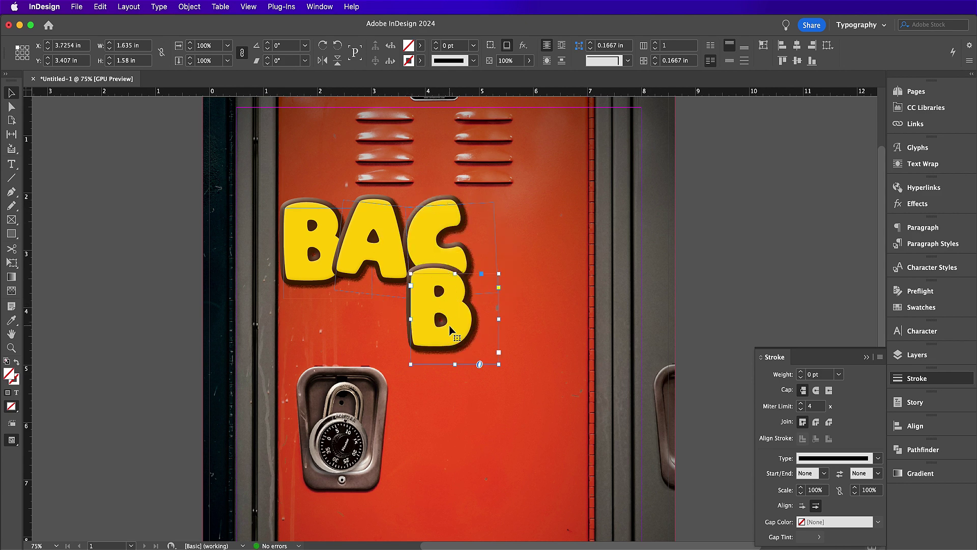
double_click(450, 329)
key("super+a")
type("K")
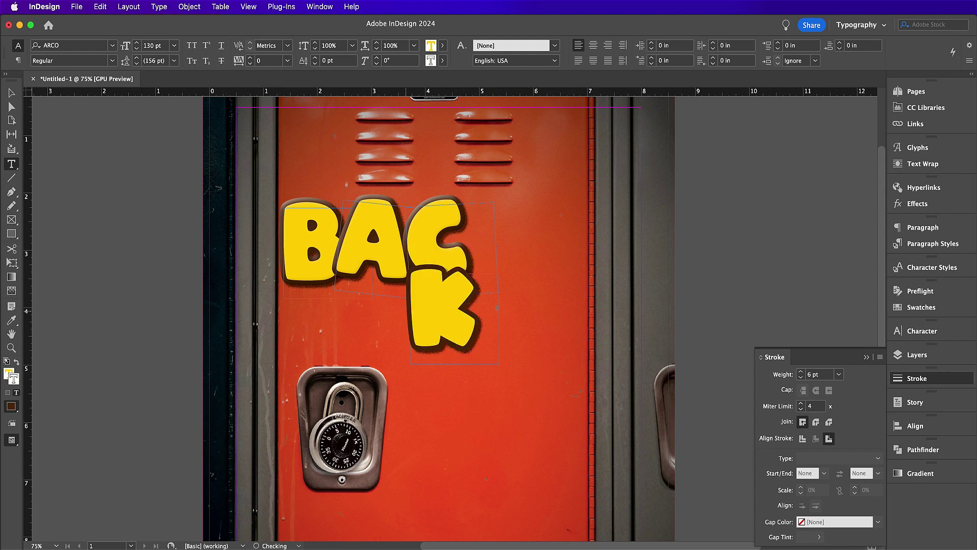
Step: Place the K after the C to complete BACK, nudge it down level with the other letters and rotate it to -4°
left_click(11, 92)
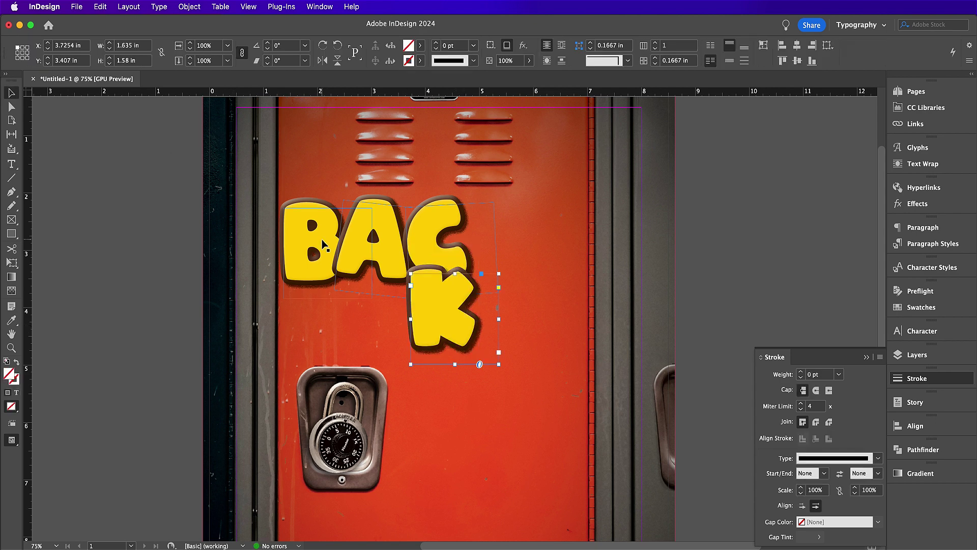
left_click_drag(434, 321, 493, 248)
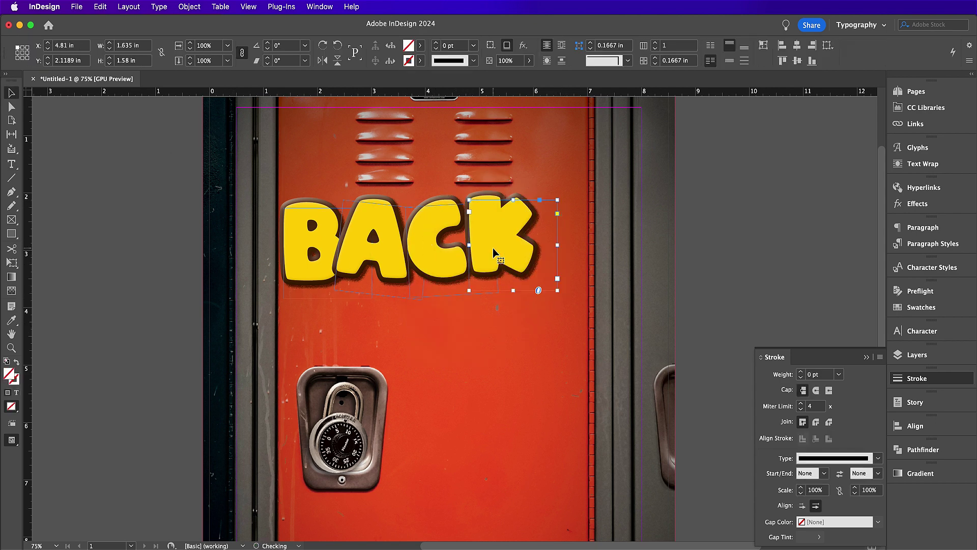
key("Down")
key("Down")
key("Down")
key("Down")
key("Down")
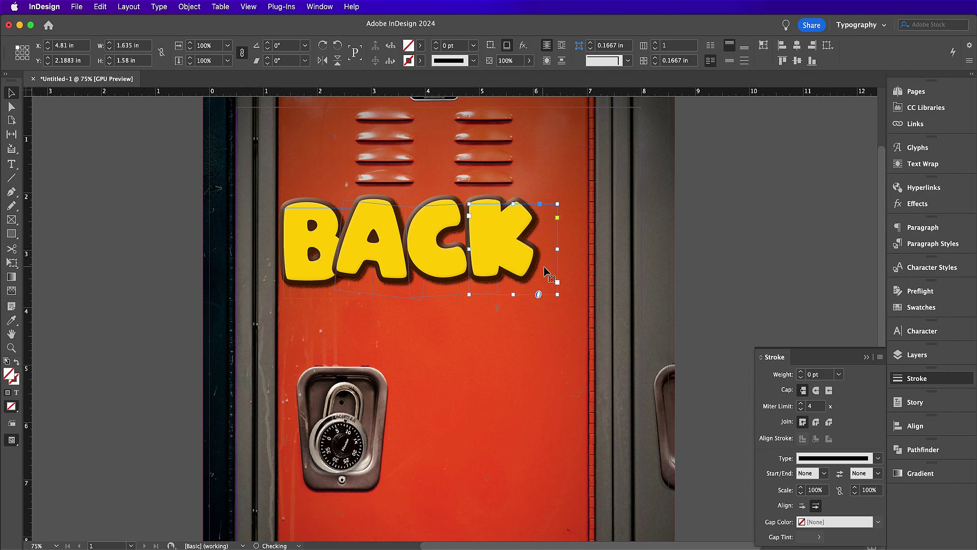
left_click_drag(563, 305, 558, 310)
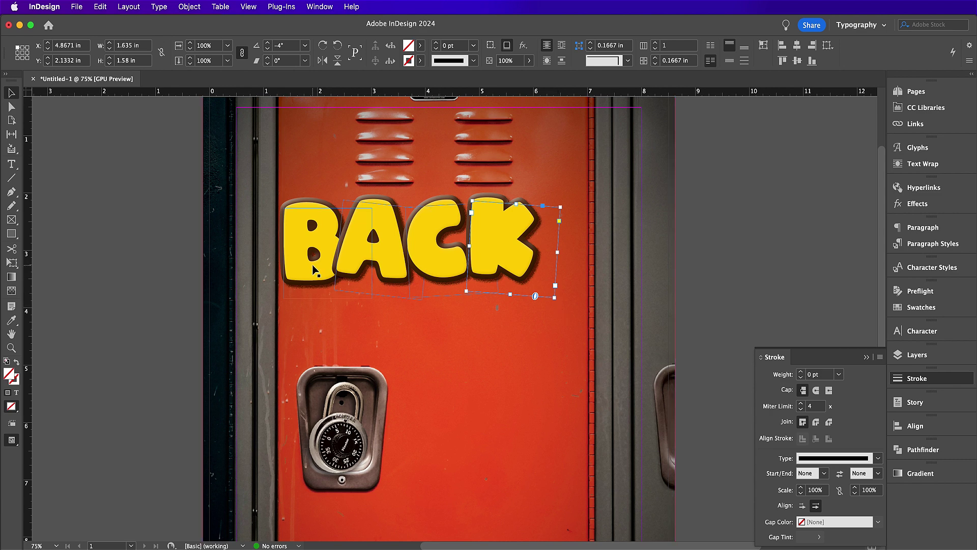
Step: Draw a circle about 0.99 in across just below the letter B with the Ellipse tool
left_click(13, 234)
left_click_drag(14, 236, 44, 259)
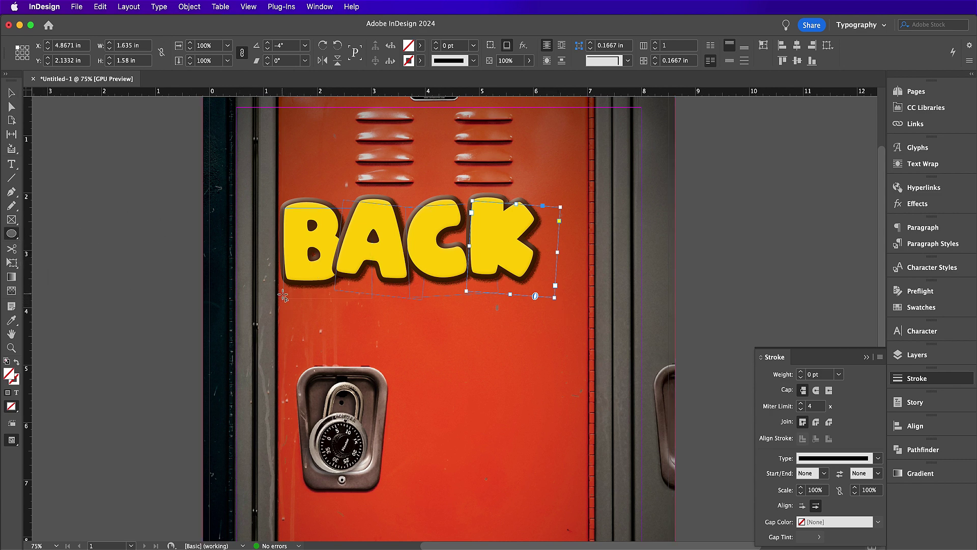
left_click_drag(283, 295, 337, 350)
key("v")
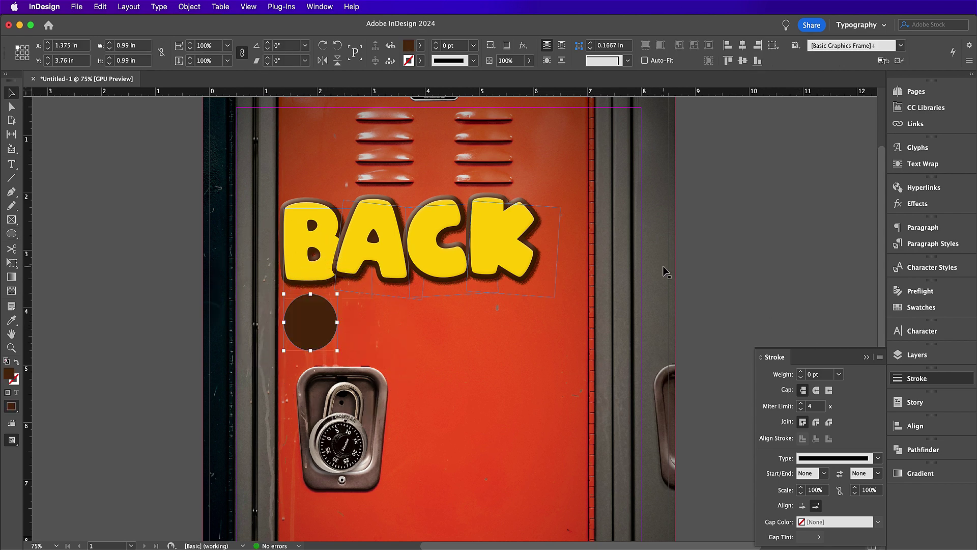
Step: Fill the circle with the green C=75 M=5 Y=100 K=0 swatch and change that swatch to C=68, M=3, Y=80, K=53
left_click(907, 309)
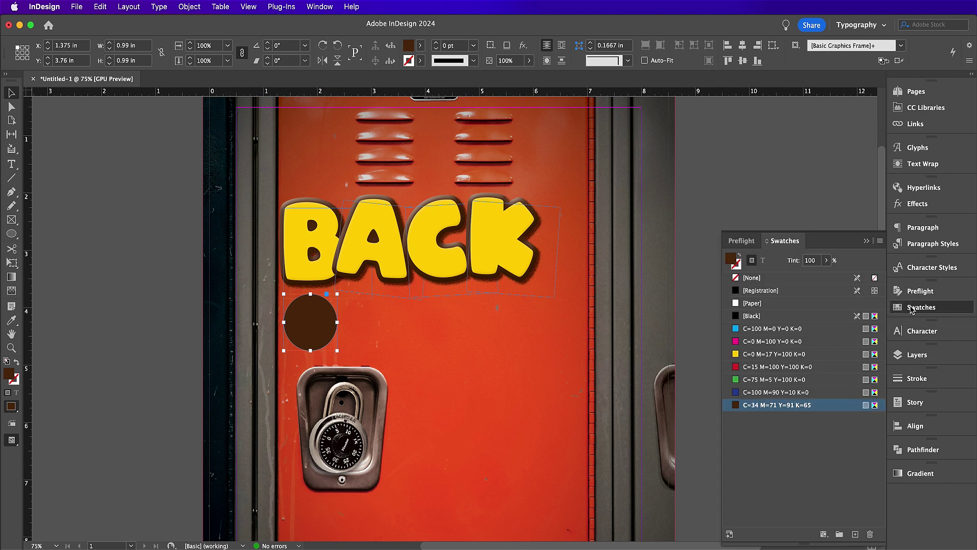
left_click(825, 381)
double_click(825, 381)
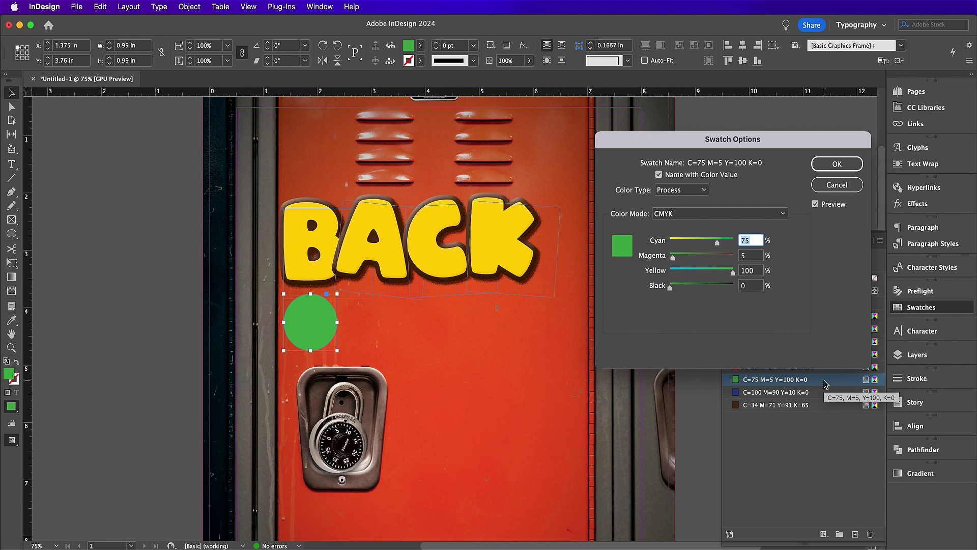
type("68")
double_click(751, 255)
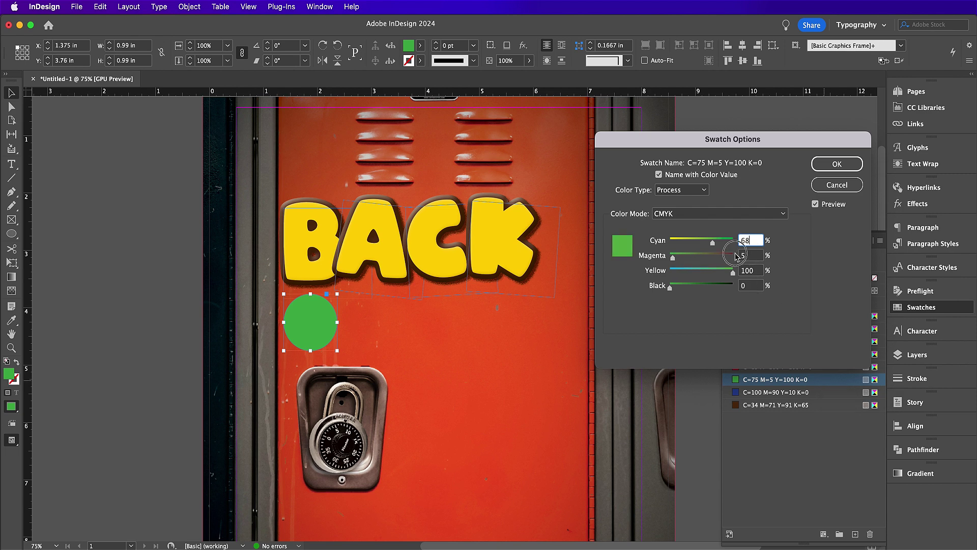
type("3")
key("Tab")
type("8")
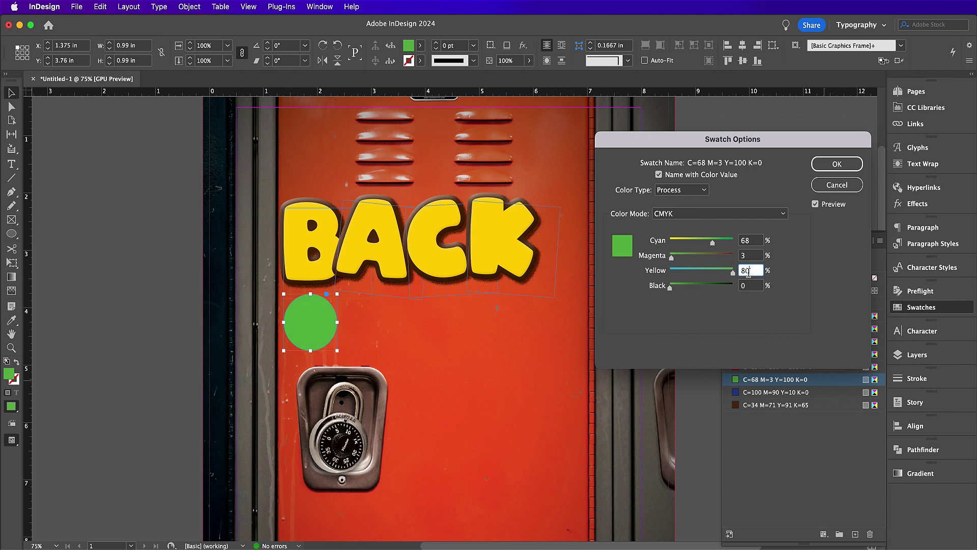
key("Tab")
type("5")
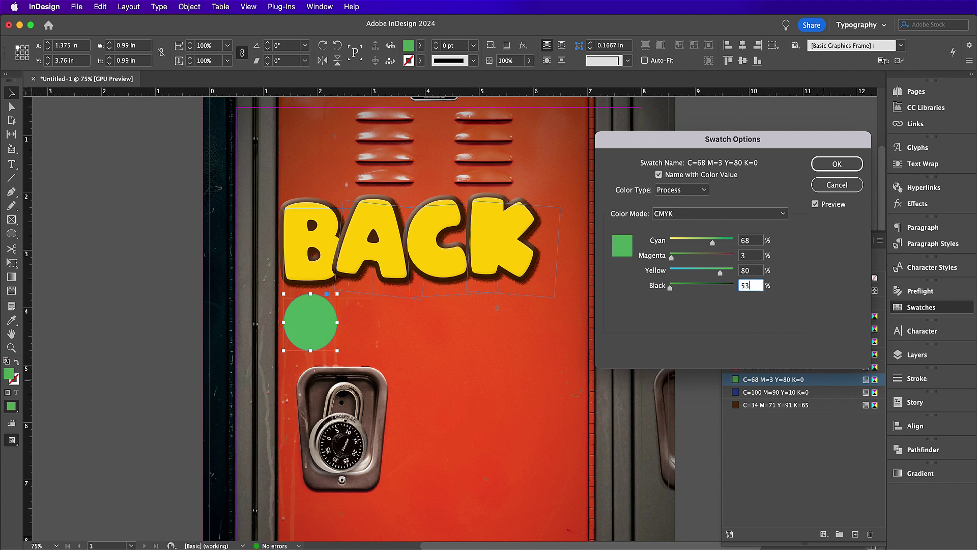
left_click(835, 165)
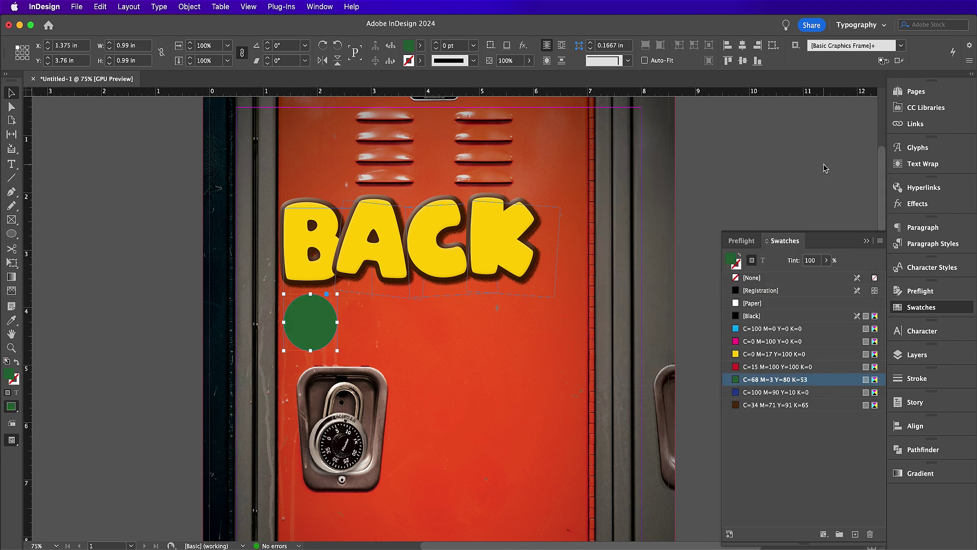
Step: Give the green circle an inner shadow with a 0.0732 in distance, 100% opacity and 0 in size
left_click(522, 45)
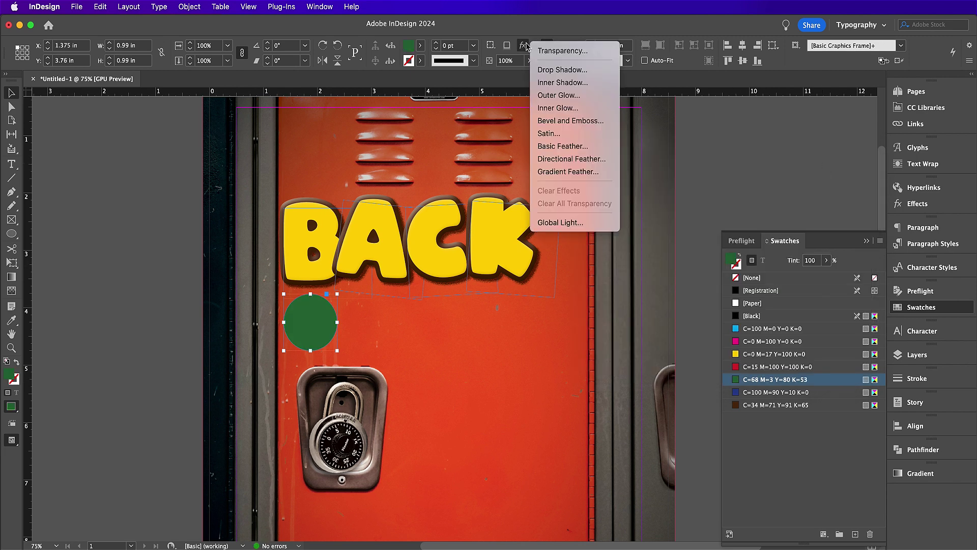
left_click(541, 83)
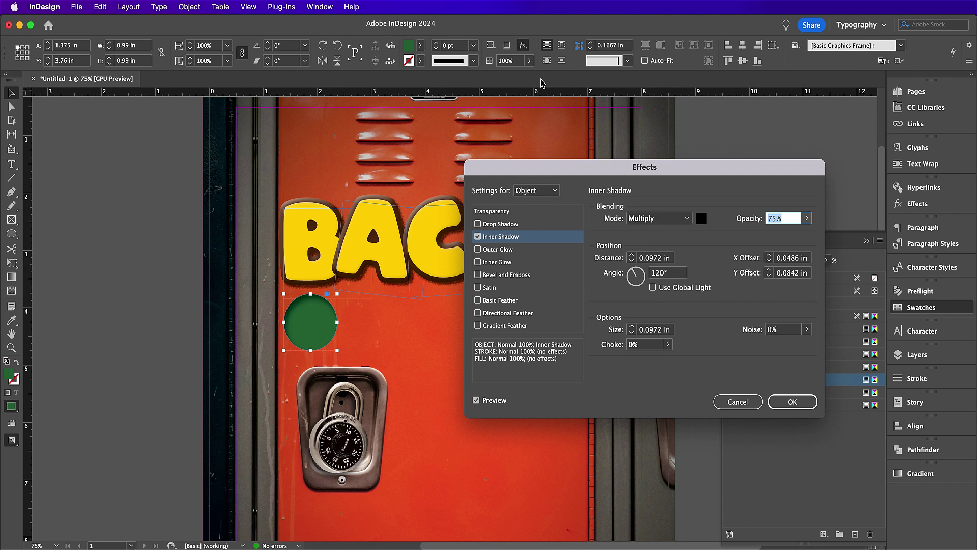
left_click(631, 260)
double_click(661, 259)
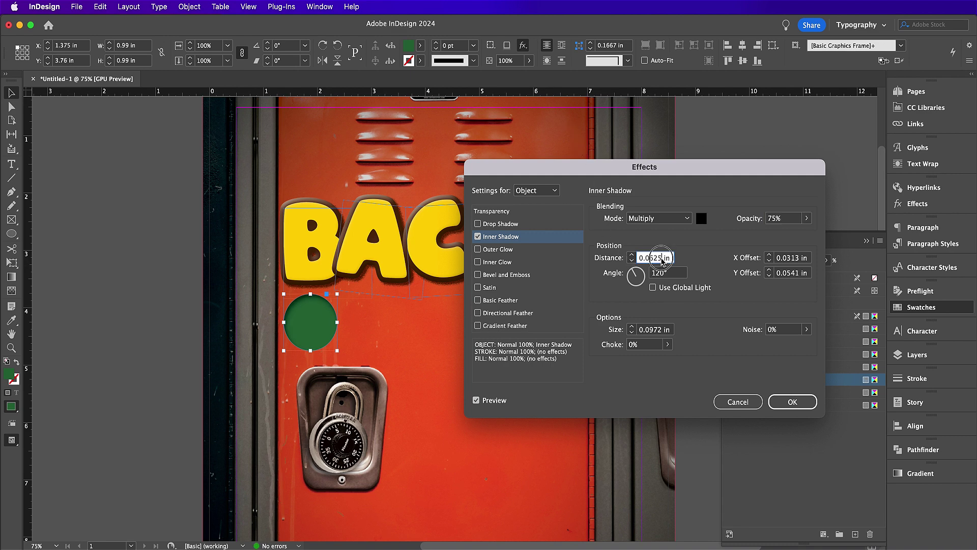
type("0.0732")
left_click(663, 271)
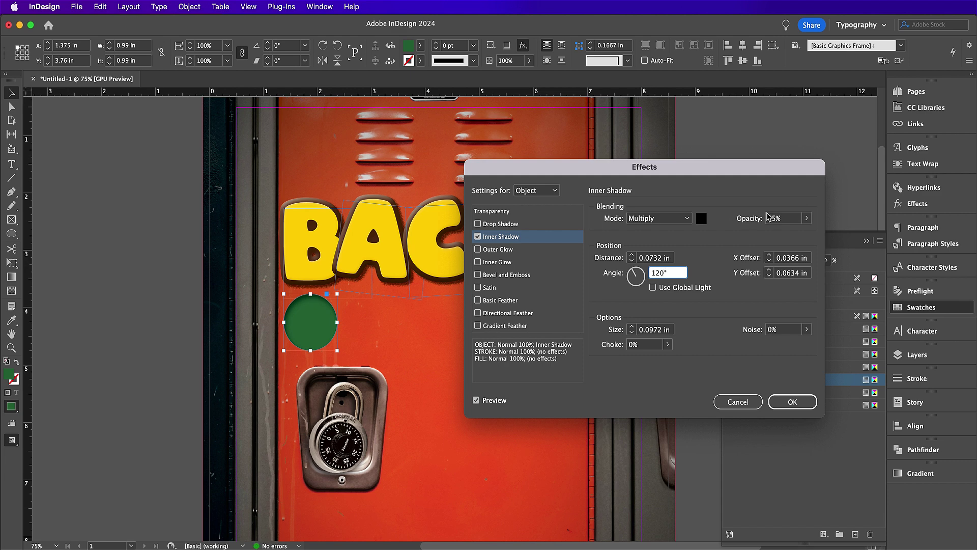
left_click(806, 219)
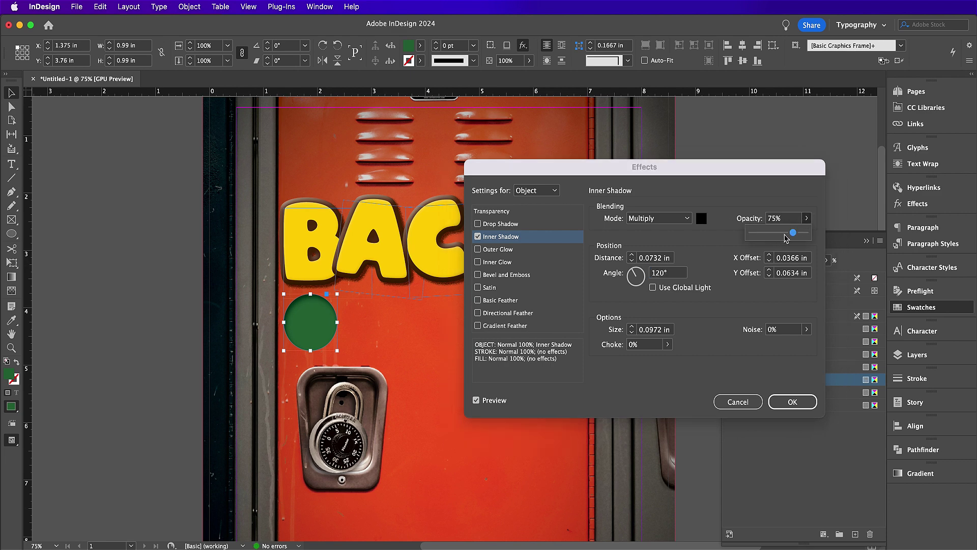
left_click_drag(793, 233, 818, 242)
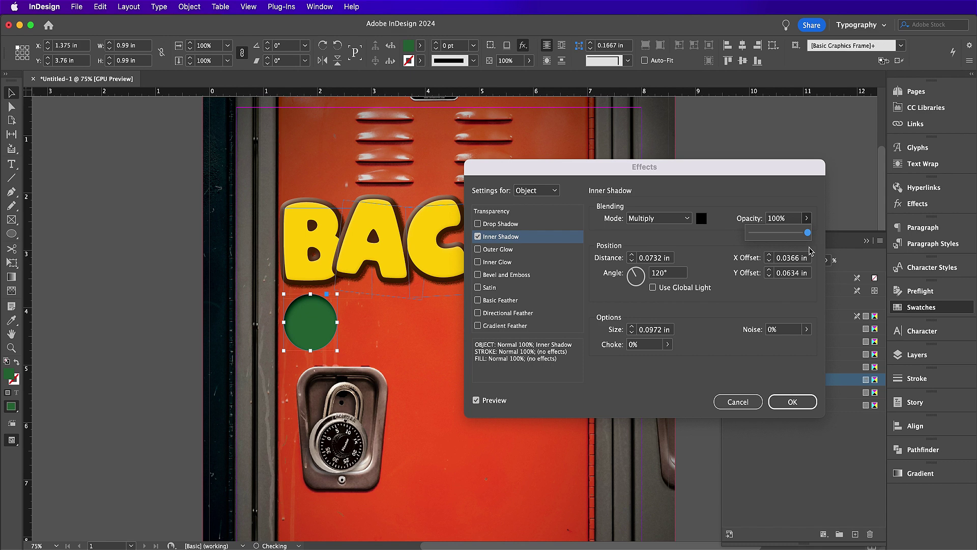
left_click(631, 331)
left_click(631, 331)
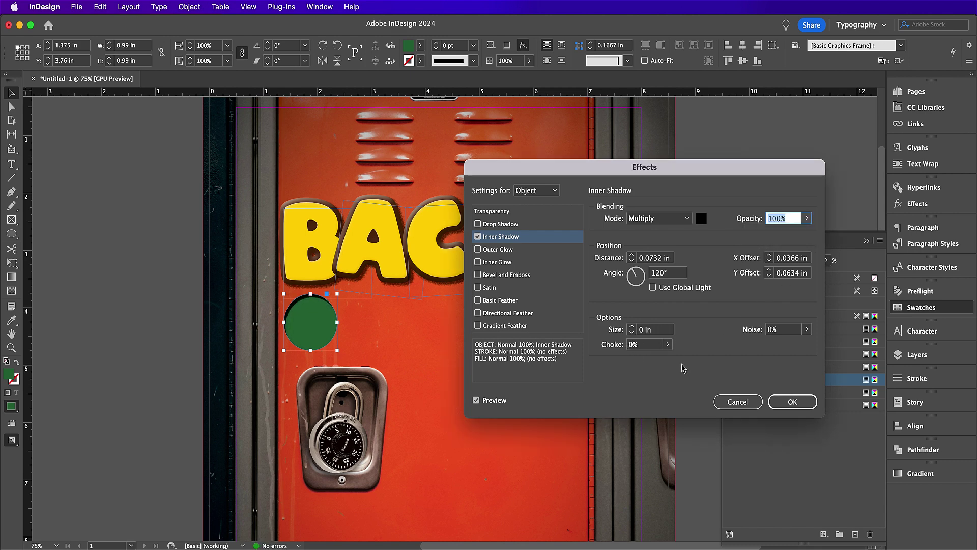
left_click(792, 401)
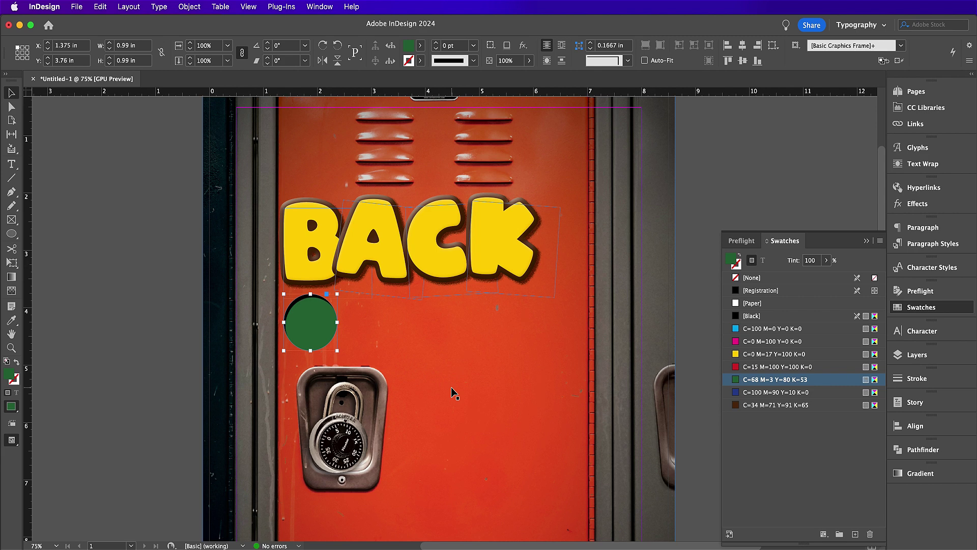
Step: Draw a text frame about 1.635 by 0.9 in beside the green circle and enter "to" in it
key("t")
left_click_drag(362, 329, 450, 380)
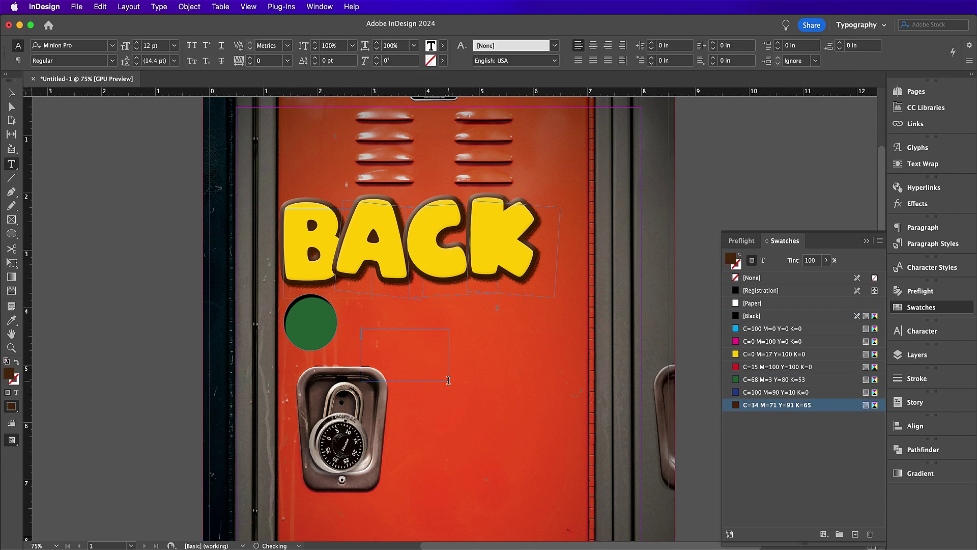
type("to")
Step: Give the word "to" a yellow C=0 M=17 Y=100 K=0 stroke and set it in MrStalwart Pro at 70 pt
double_click(365, 333)
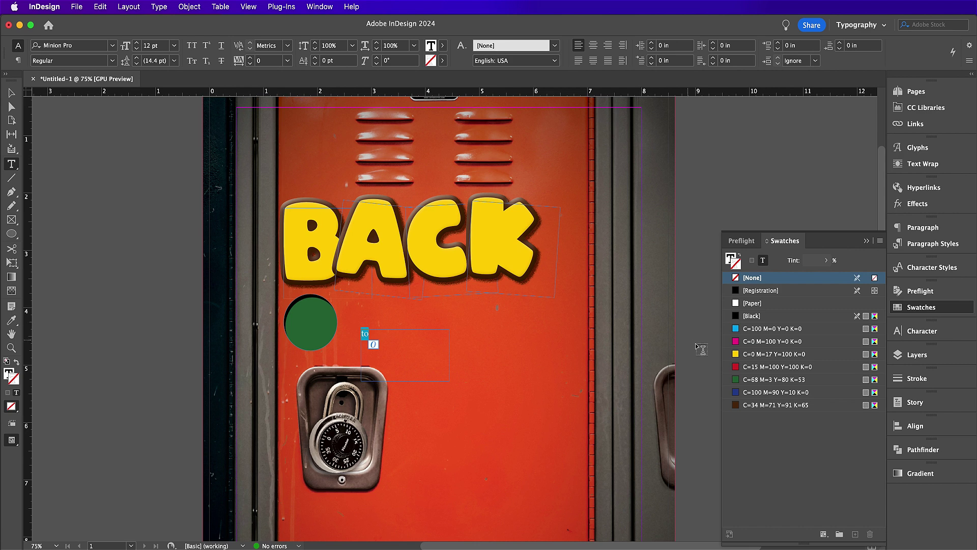
left_click(746, 355)
left_click(901, 330)
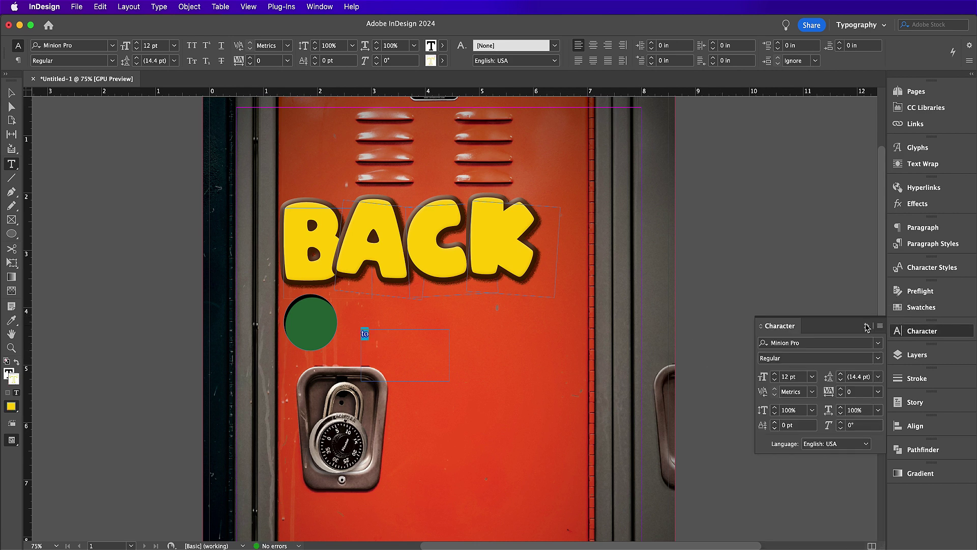
left_click(791, 342)
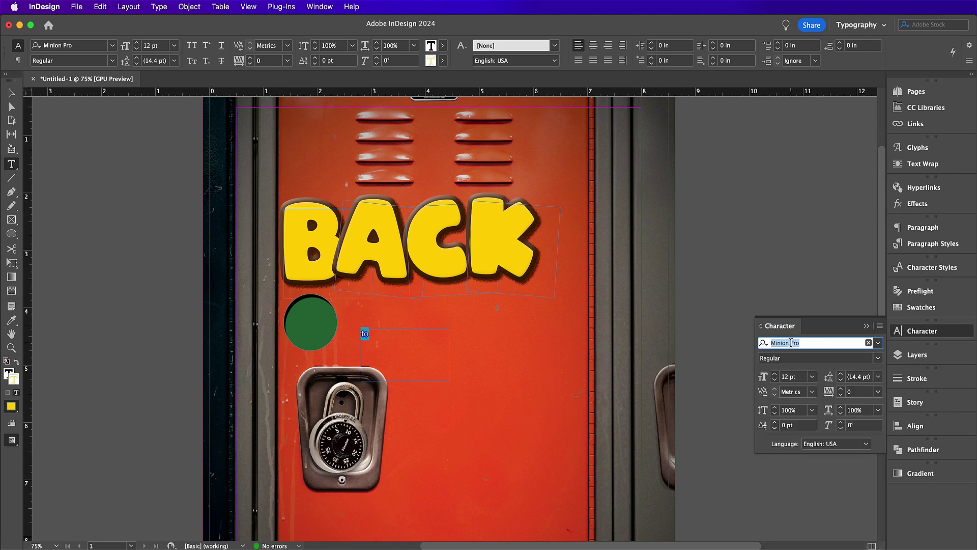
type("mrsta")
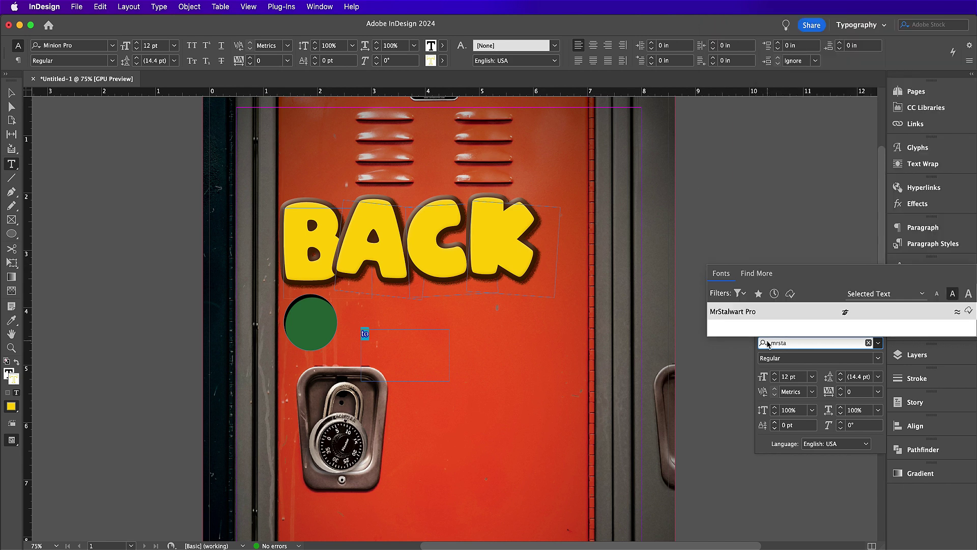
left_click(754, 315)
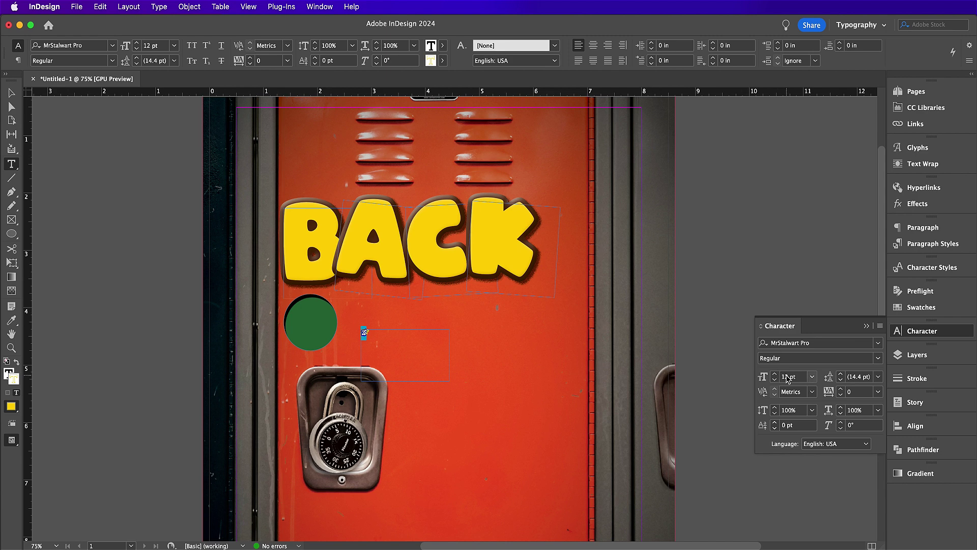
left_click(754, 376)
type("70")
key("Return")
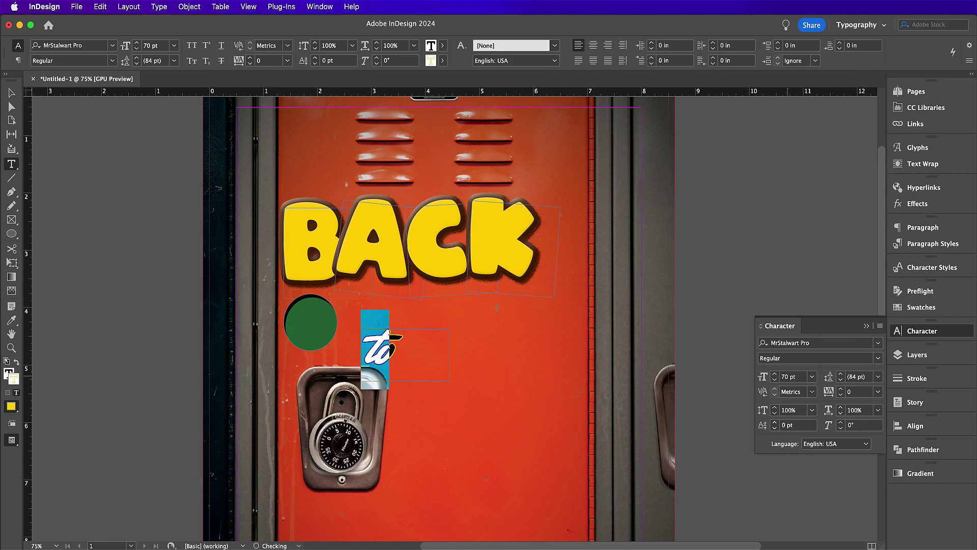
Step: Swap the word's fill and stroke colors so the fill is yellow, and set the stroke to None
left_click(914, 307)
left_click(740, 249)
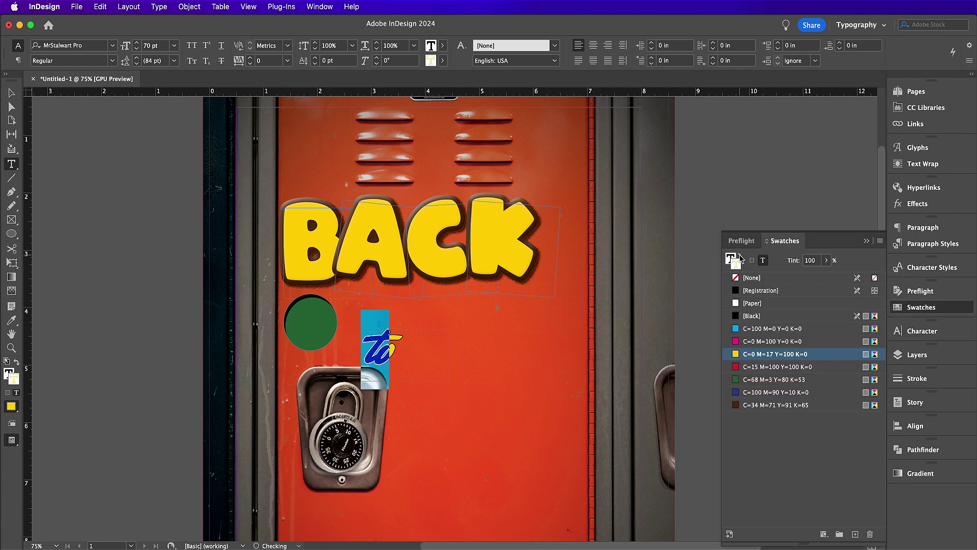
left_click(749, 281)
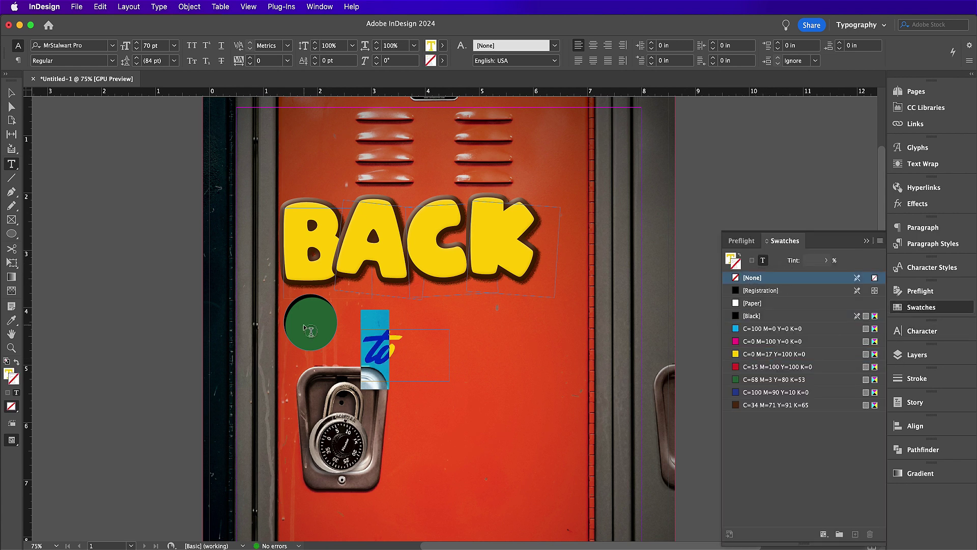
Step: Move the word "to" onto the green circle and nudge it up to center it
left_click(11, 93)
left_click_drag(379, 350, 310, 329)
key("Up")
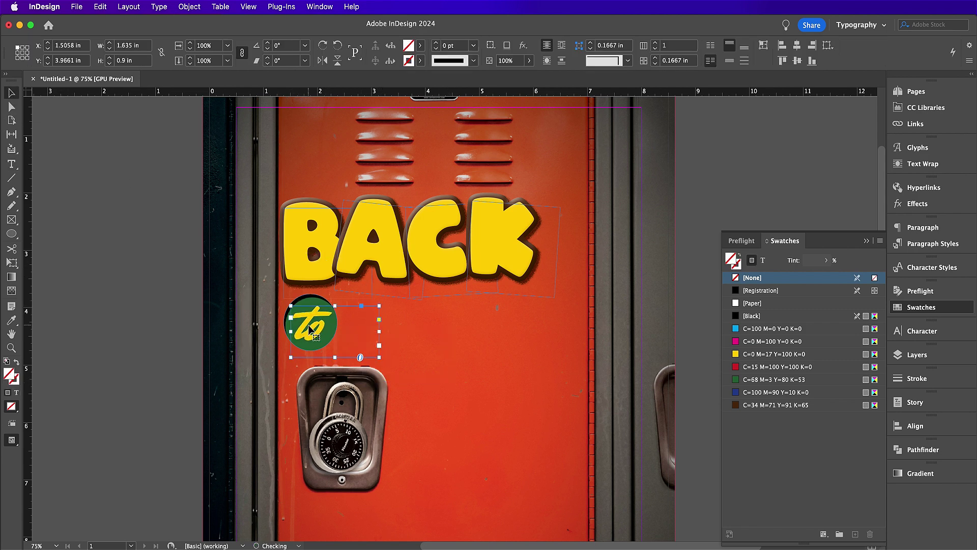
Step: Add a drop shadow with the default settings to the word "to"
left_click(525, 47)
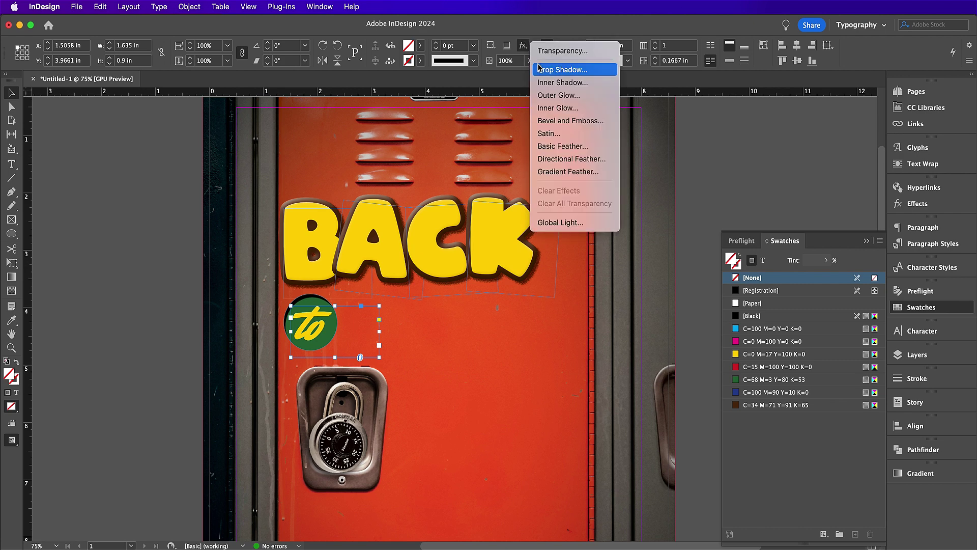
left_click(543, 69)
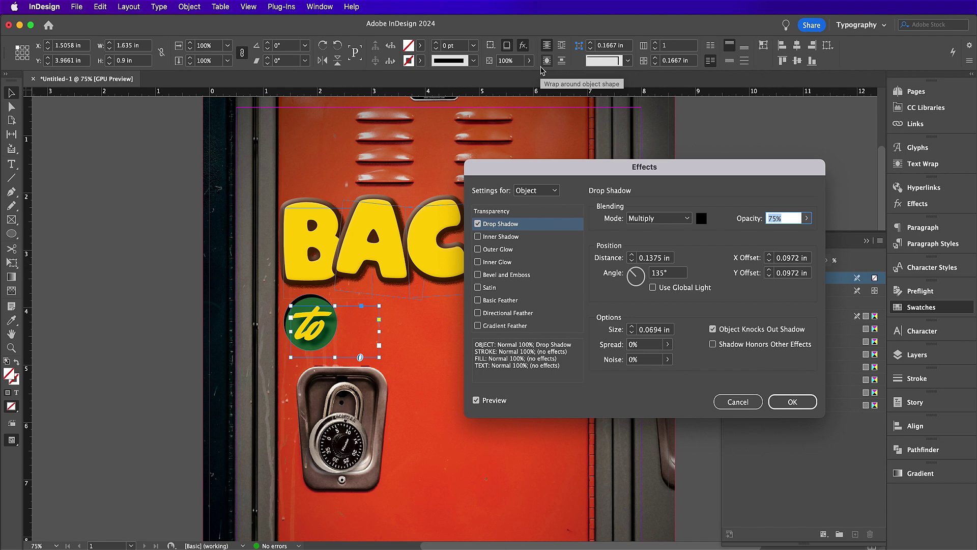
left_click(786, 400)
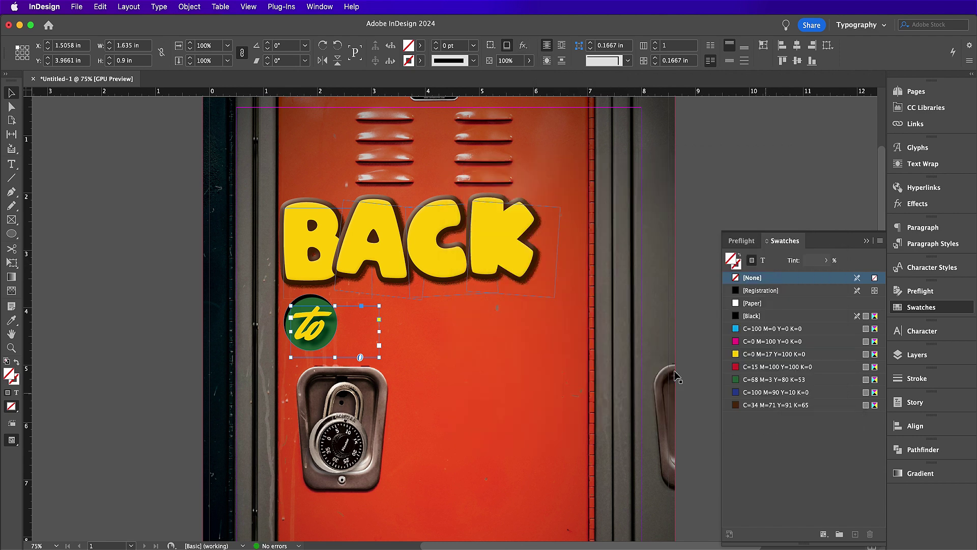
Step: Duplicate the letter B of BACK into the space beside the circle and set the copy's font size to 91 pt
left_click(321, 257)
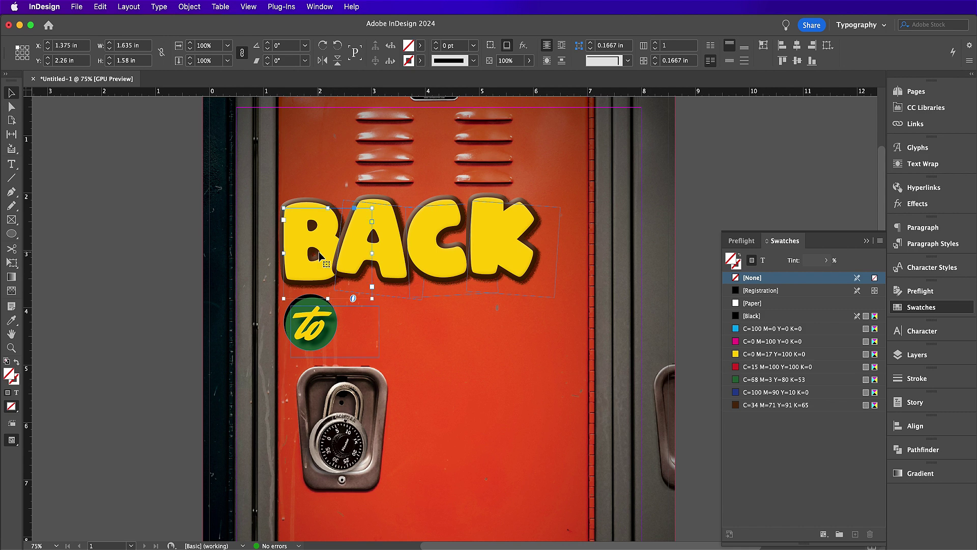
left_click_drag(321, 257, 422, 368)
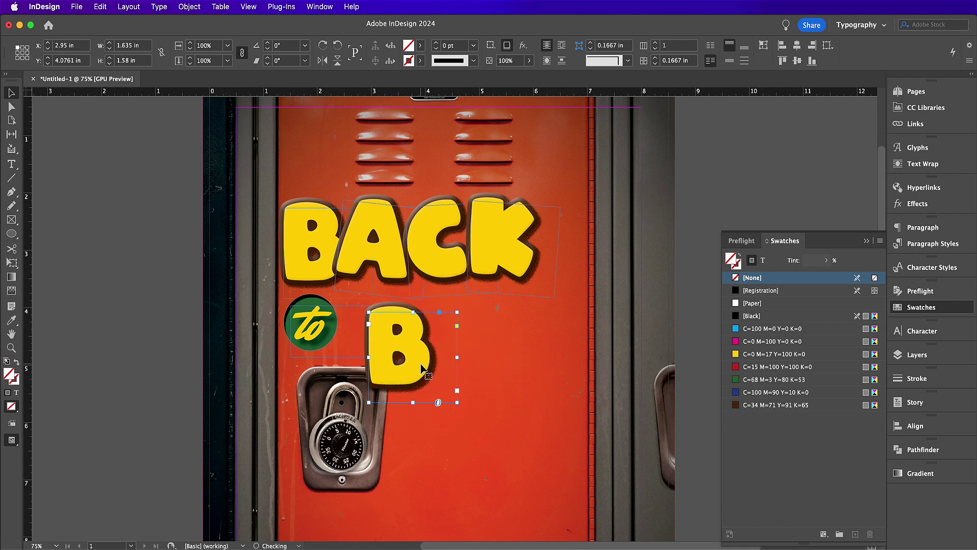
double_click(422, 367)
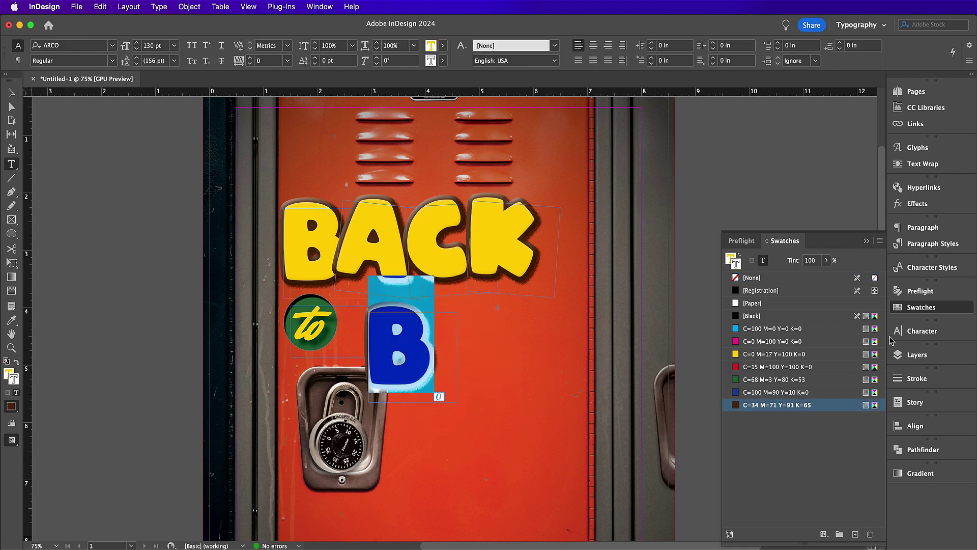
left_click(905, 332)
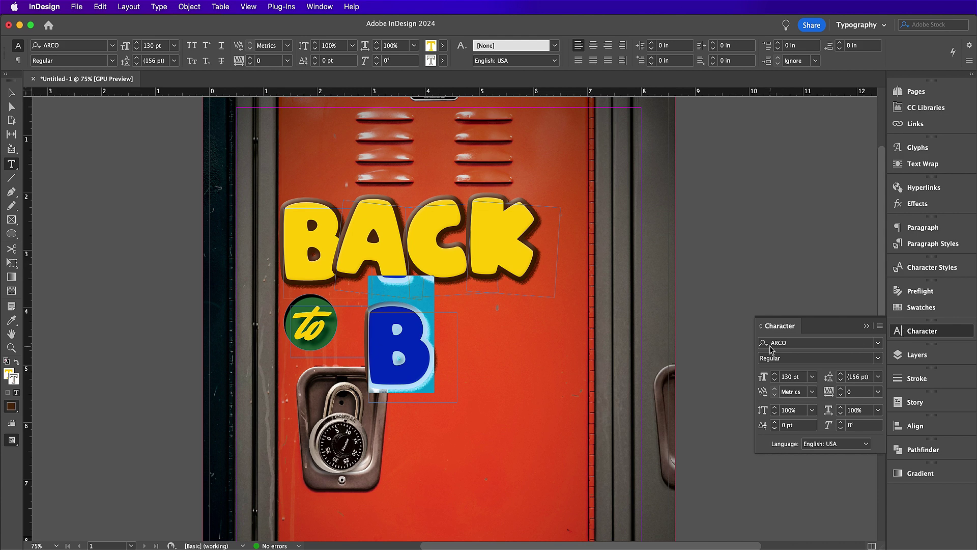
double_click(792, 377)
type("91")
key("Return")
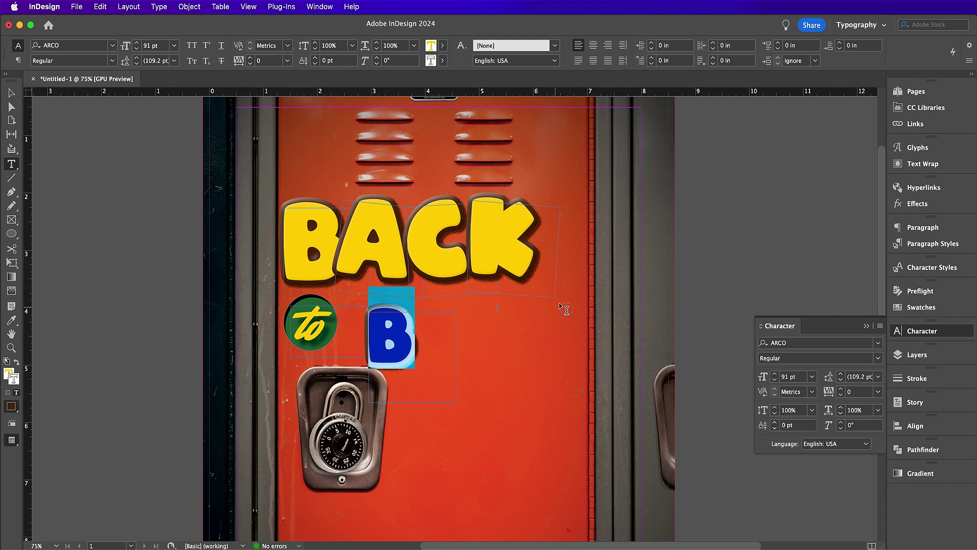
Step: Reduce the stroke weight of the copied B to 4 pt
left_click(923, 307)
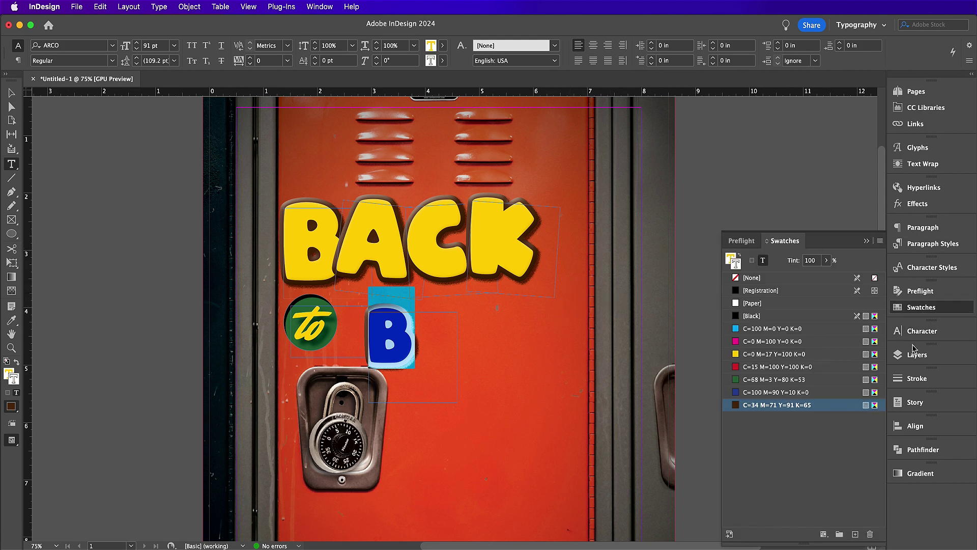
left_click(911, 379)
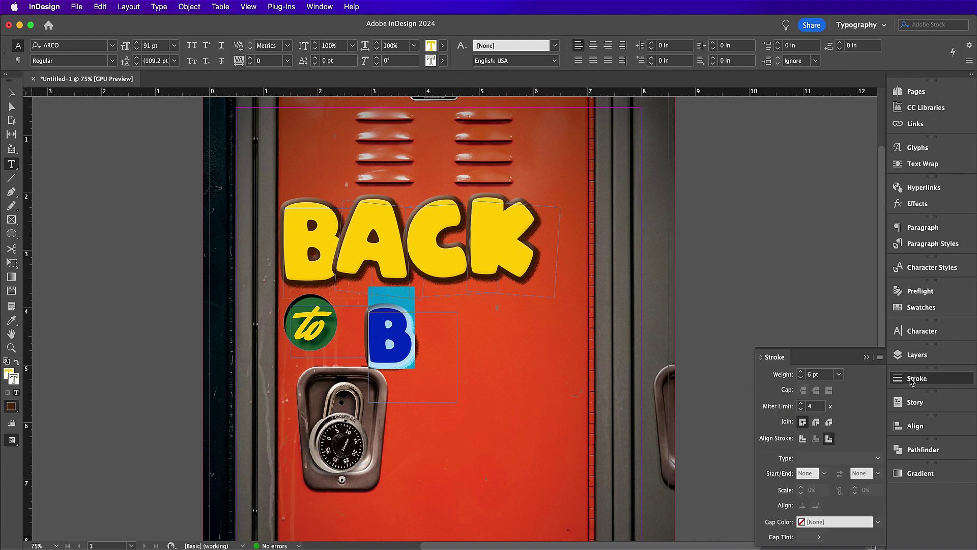
left_click(802, 379)
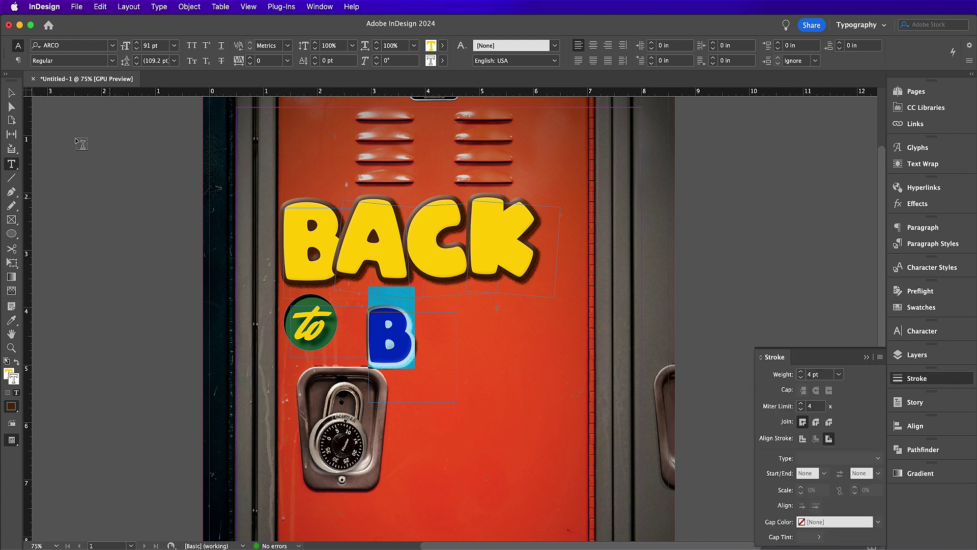
left_click(11, 92)
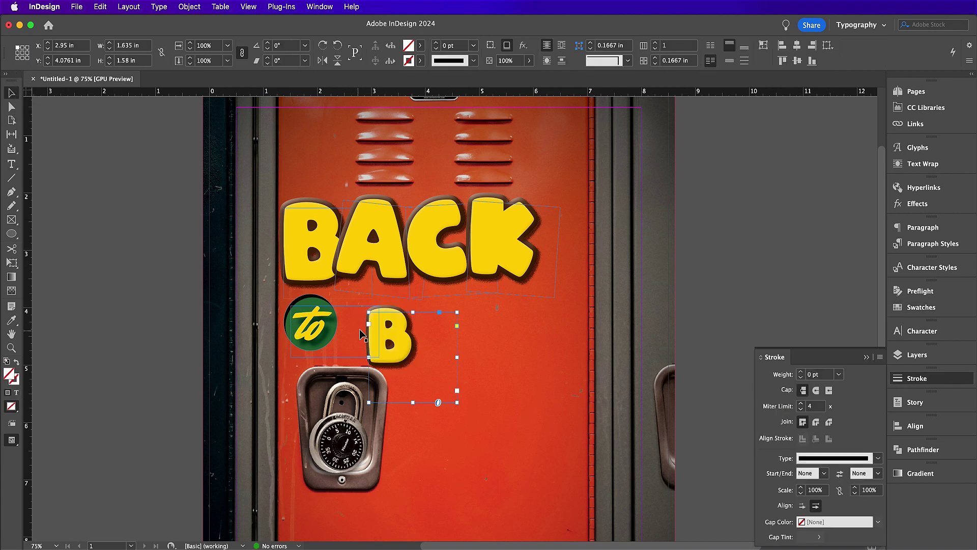
Step: Change the copied letter B to S
double_click(401, 332)
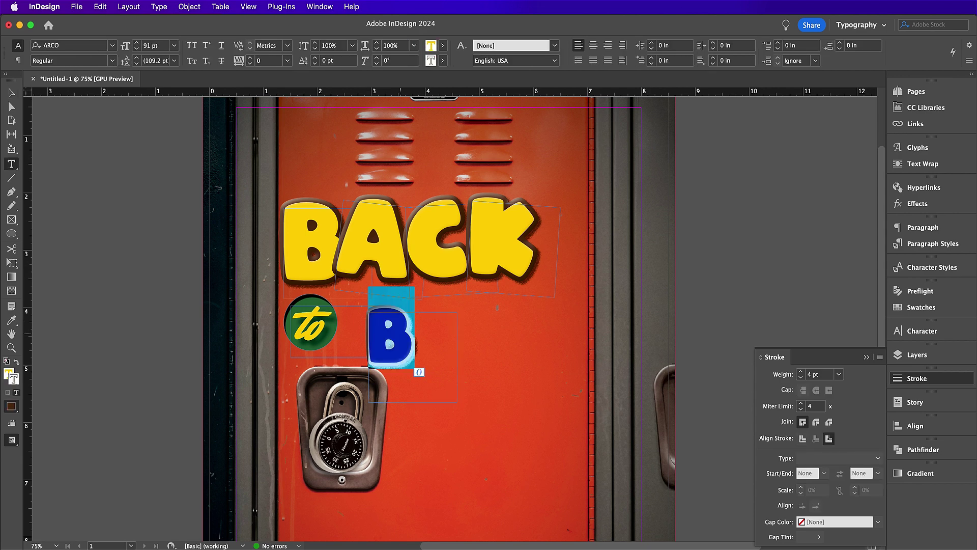
type("S")
key("Escape")
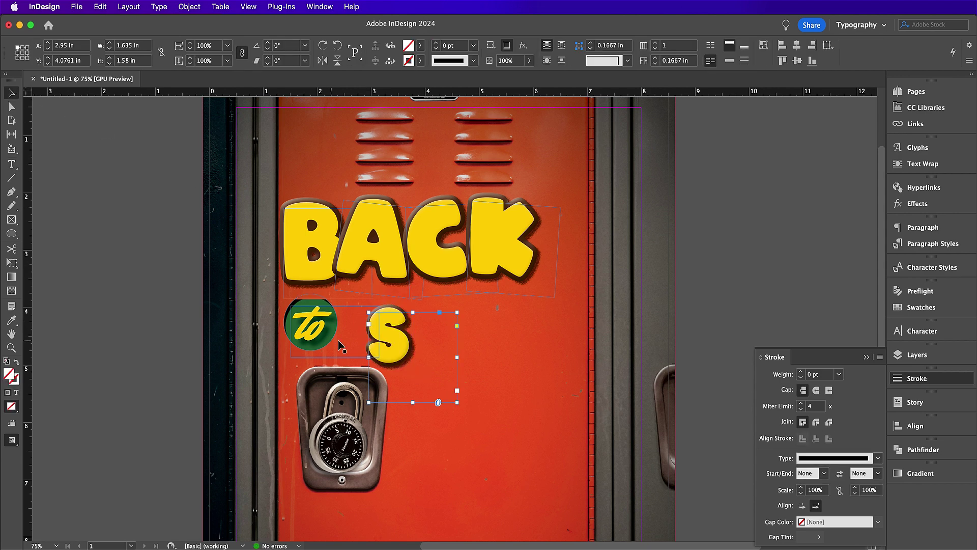
Step: Move the S close beside the green circle under BACK and nudge it down slightly to line up with the circle
left_click_drag(412, 347, 388, 334)
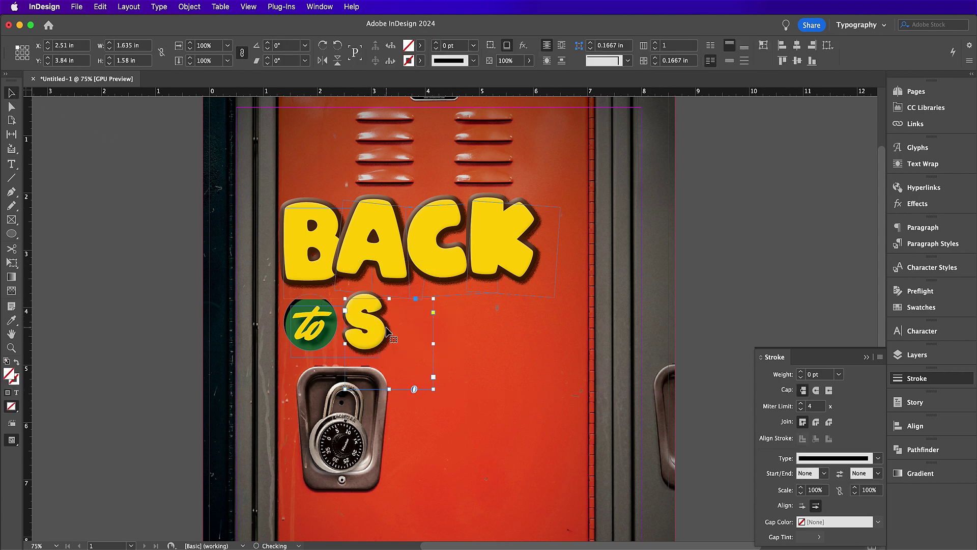
key("Down")
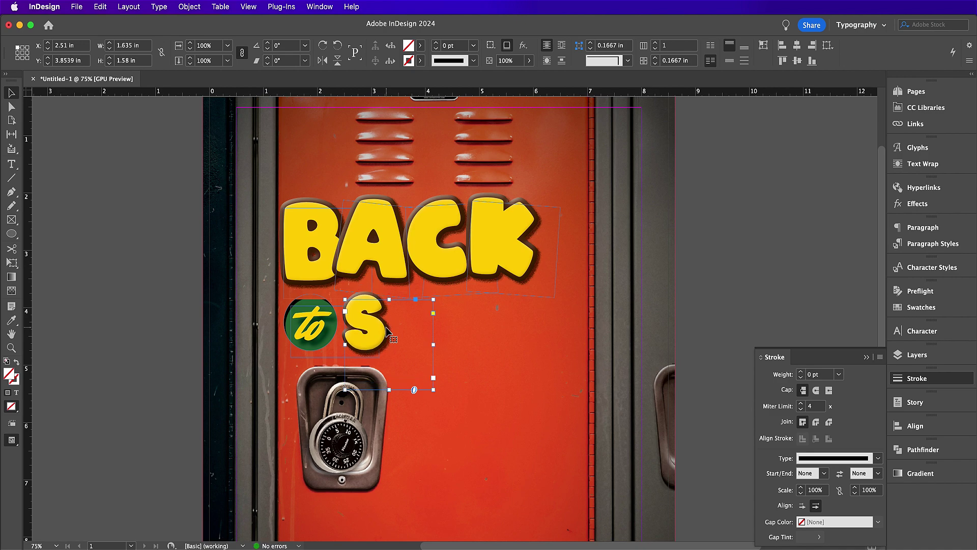
key("super+minus")
key("super+minus")
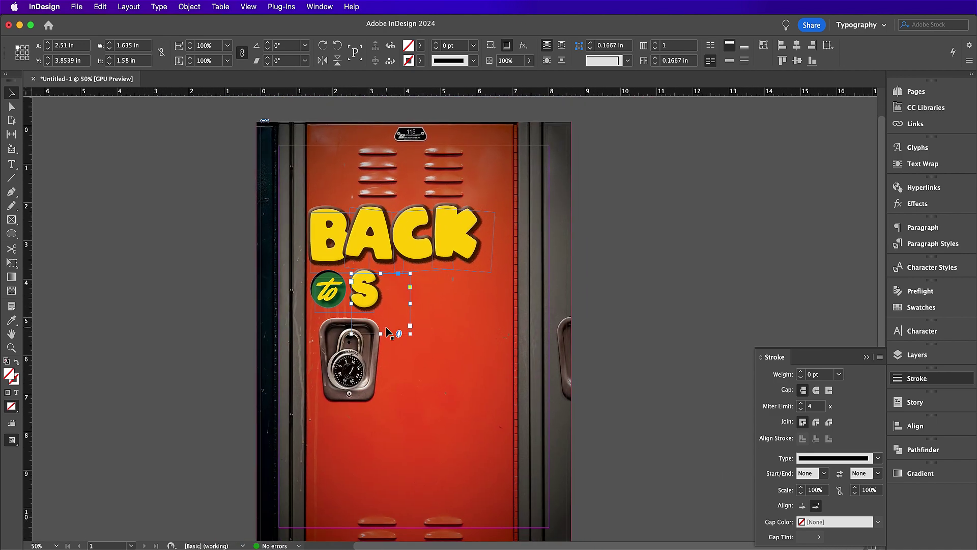
Step: Add a C directly after the S under BACK by duplicating the S and replacing the copy's letter
left_click_drag(387, 333, 462, 348)
double_click(439, 306)
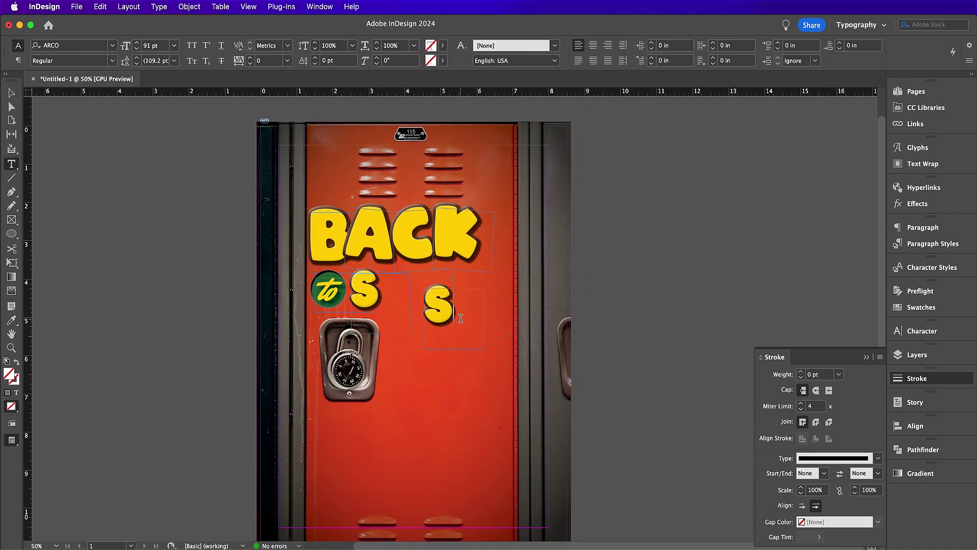
key("super+a")
type("C")
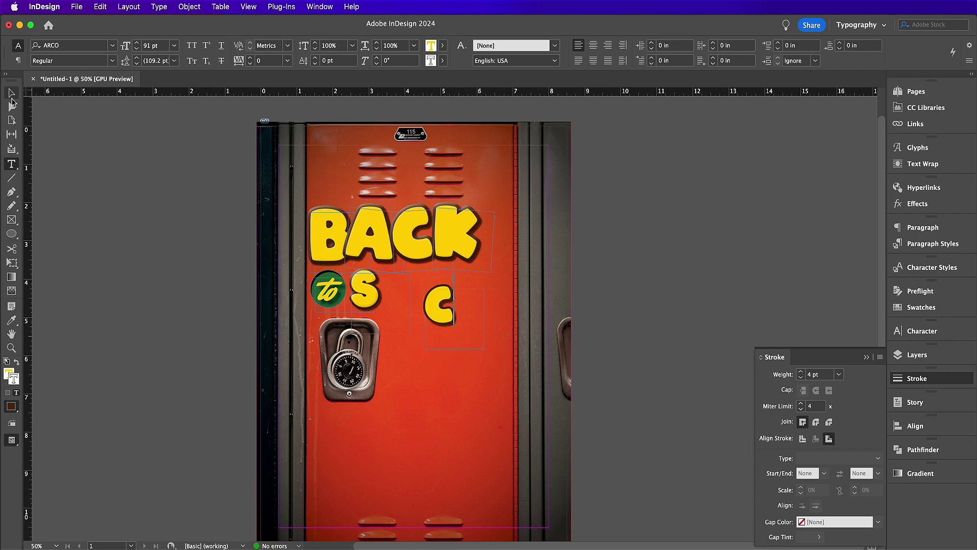
left_click(11, 94)
left_click_drag(452, 315, 406, 308)
key("shift+Right")
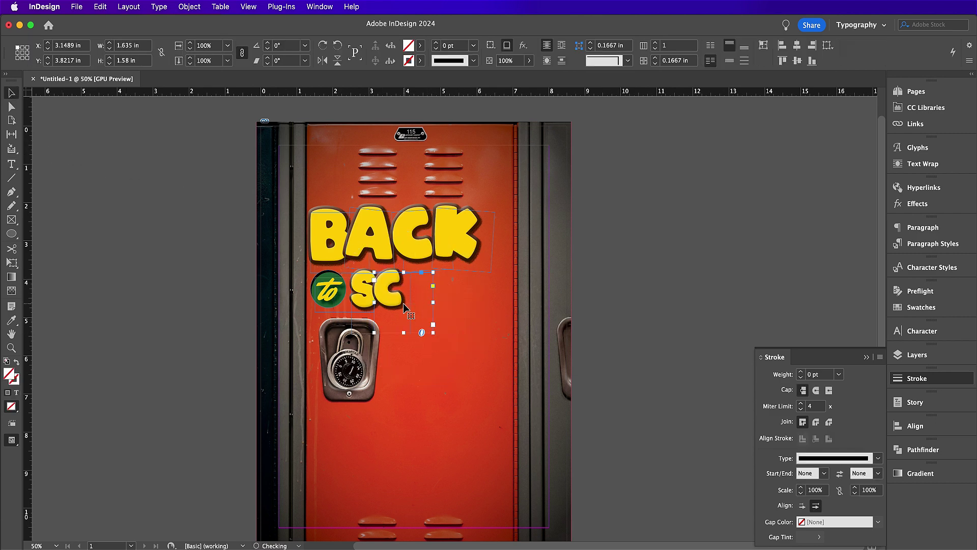
Step: Paste another copy of the S, change it to H and place it directly after the C
key("super+v")
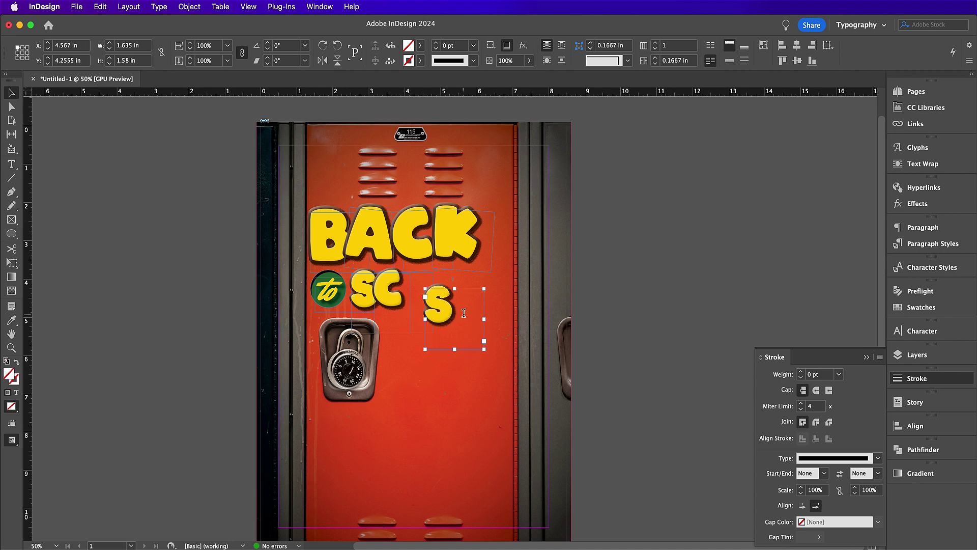
double_click(464, 314)
type("H")
key("Escape")
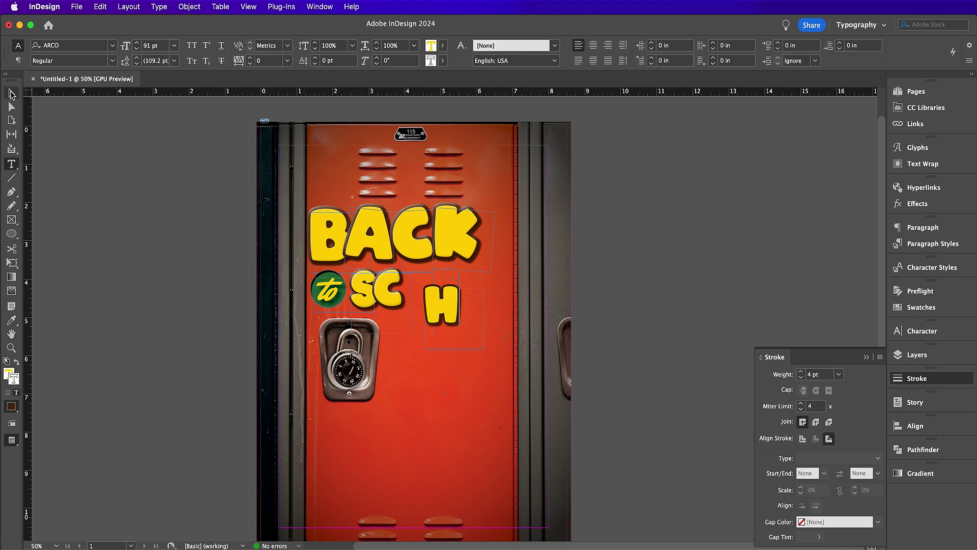
left_click_drag(488, 354, 463, 325)
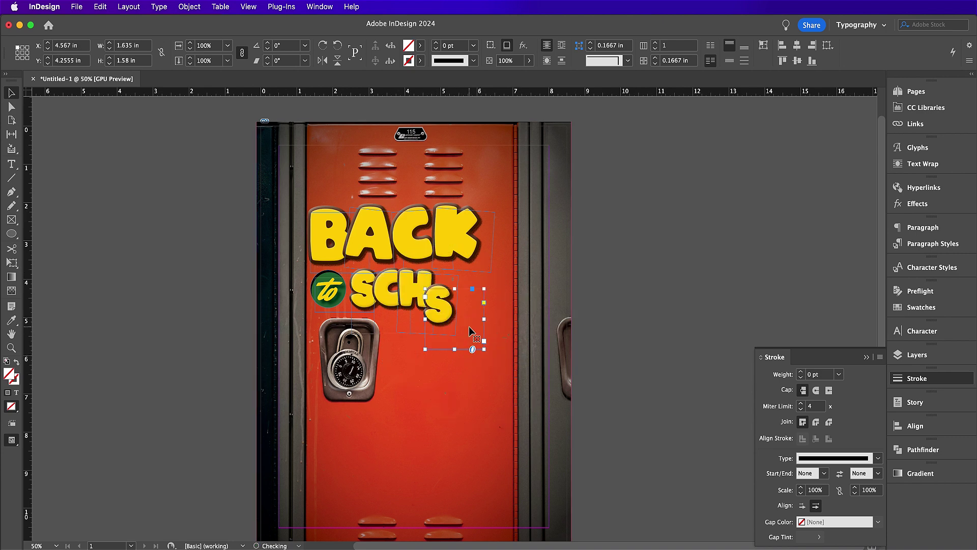
Step: Change the next spare S copy to O and fit it closely after the H
double_click(469, 325)
type("O")
left_click(11, 93)
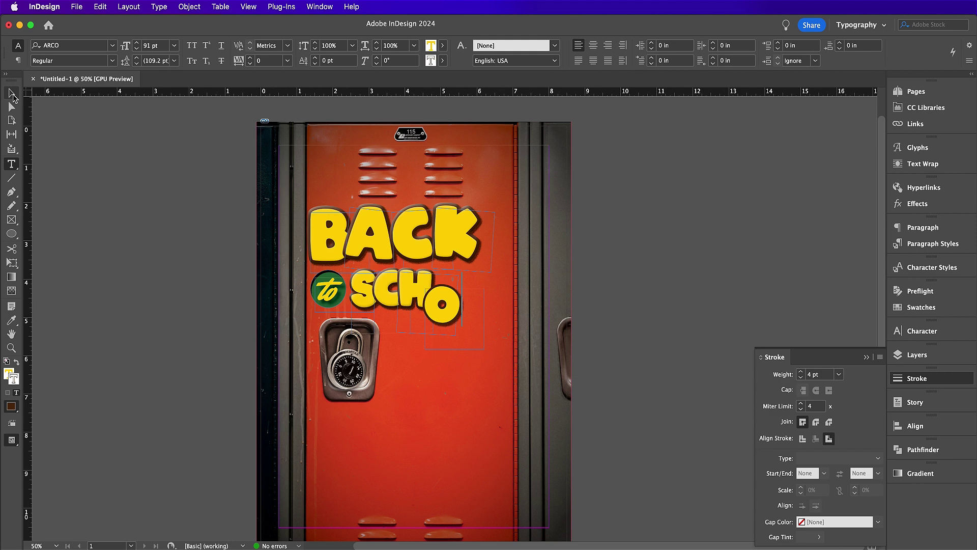
left_click_drag(462, 326, 468, 311)
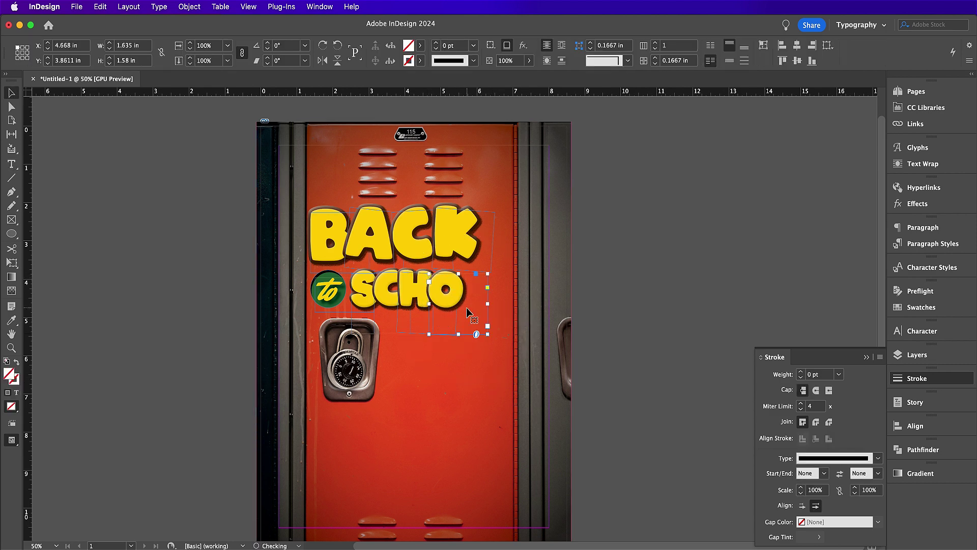
key("Right")
key("Right")
Step: Duplicate the O, change the copy to L and place it at the end of the SCHOO lettering
left_click_drag(449, 303, 446, 357)
key("t")
double_click(445, 358)
type("L")
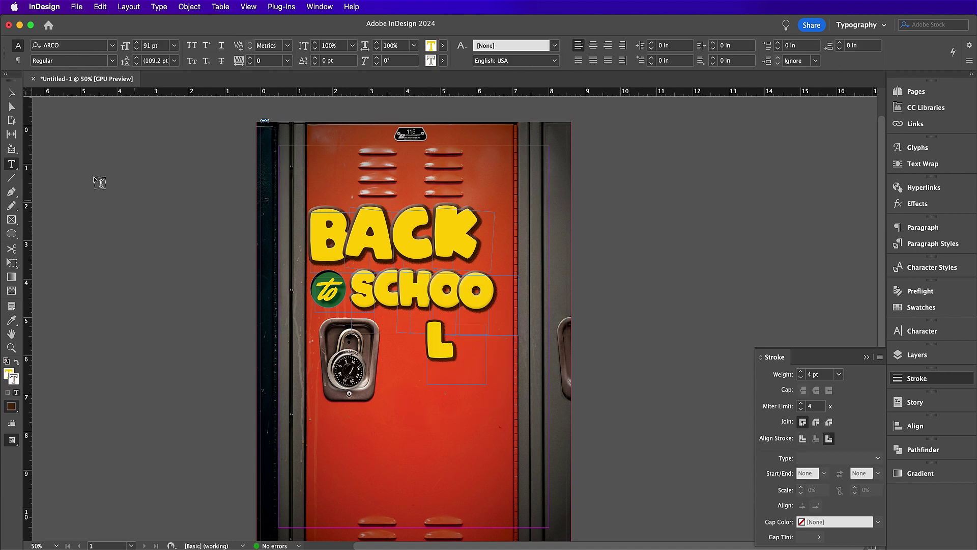
left_click(11, 93)
left_click_drag(458, 346, 495, 305)
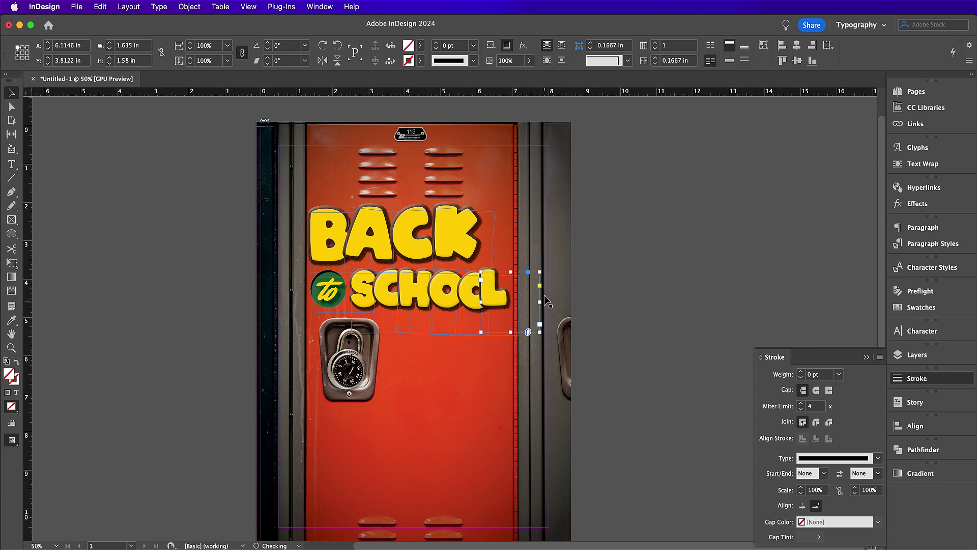
Step: Rotate the L by 3° and nudge it right until it clears the last O
left_click_drag(545, 273, 541, 265)
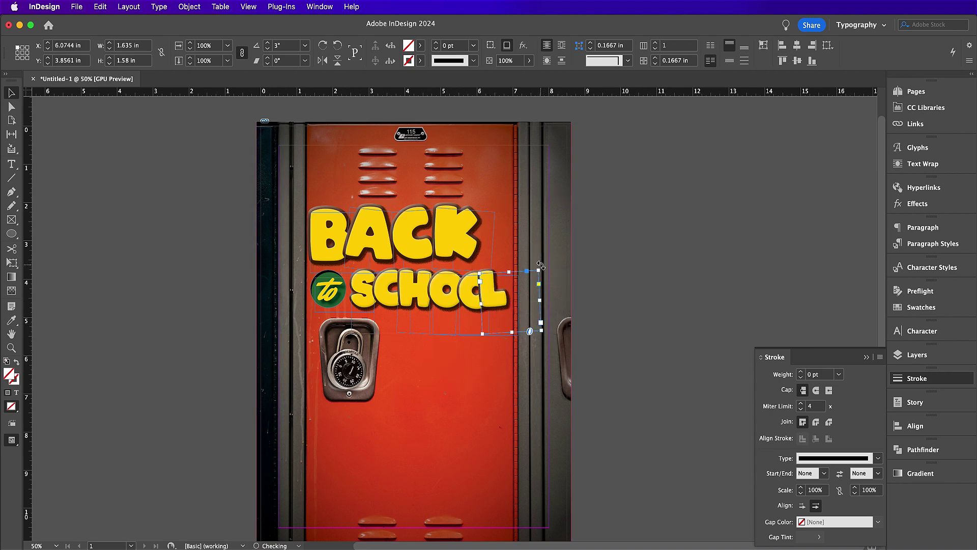
key("Right")
key("Right")
key("Right")
key("Right")
key("Right")
key("Right")
key("Right")
key("Right")
key("Right")
key("Right")
key("Right")
key("Right")
key("Right")
key("Right")
key("Right")
key("Right")
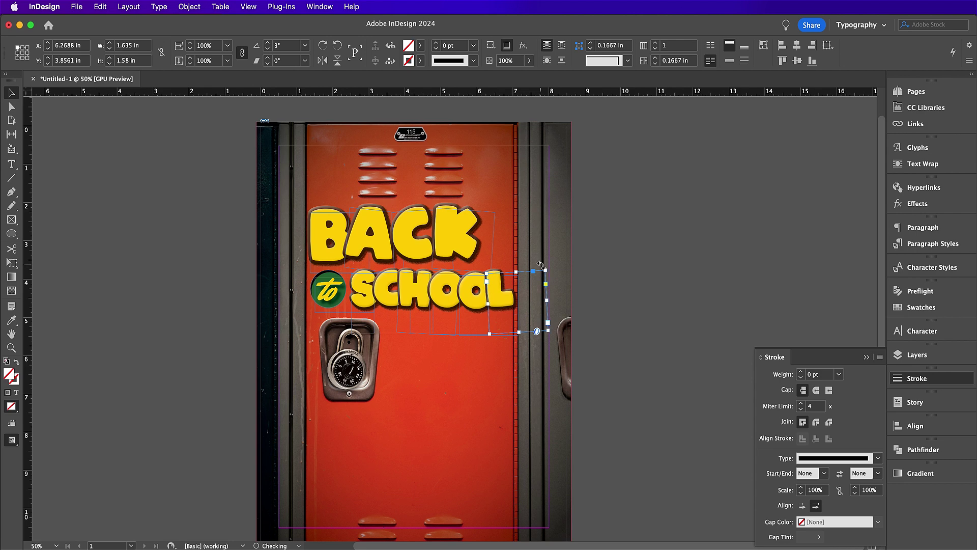
left_click(640, 363)
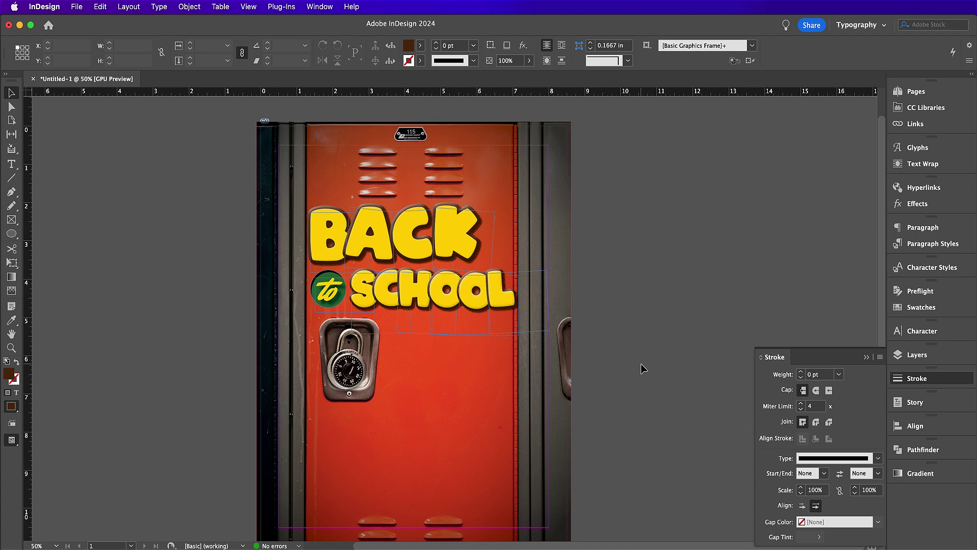
Step: Switch to Photoshop, open AdobeStock_533866521.png from the Assets folder and rename its layer Note_1
left_click(408, 544)
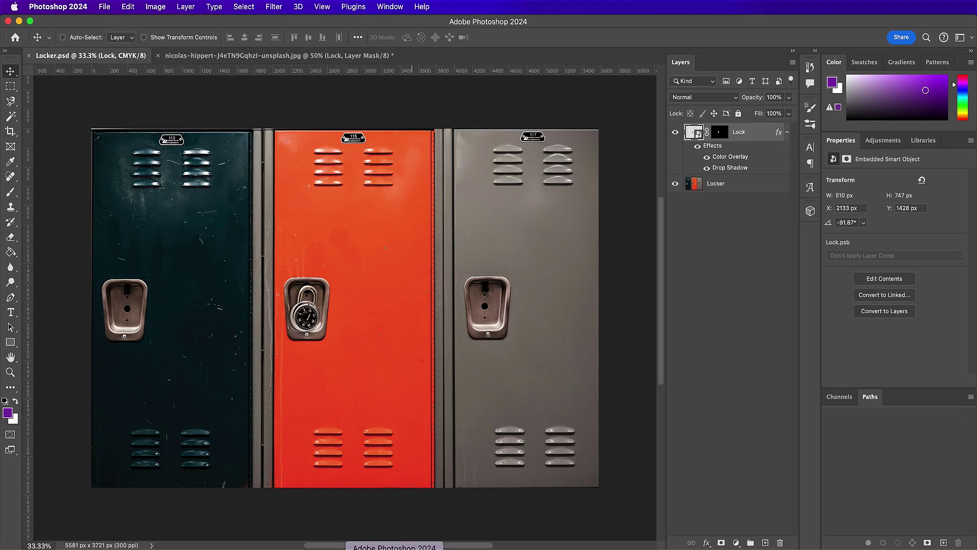
key("super+o")
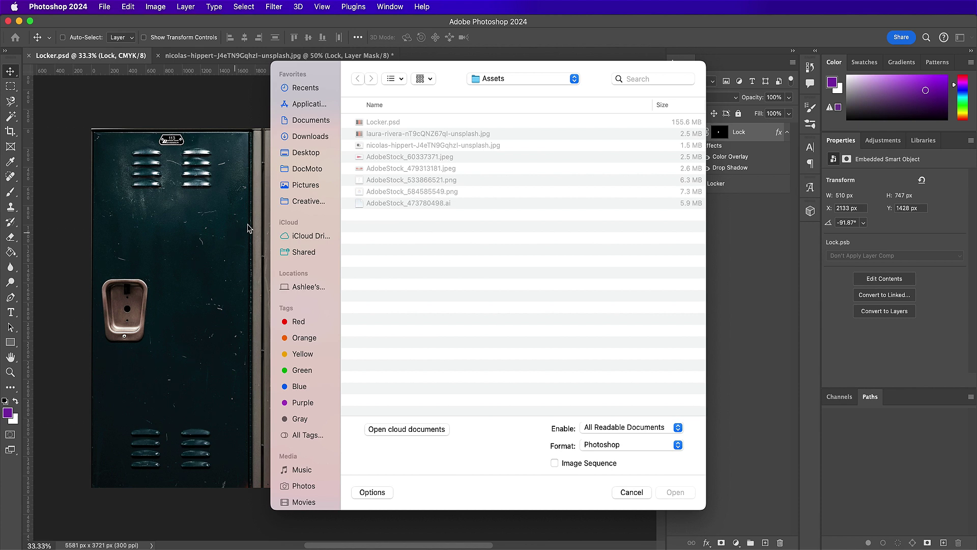
double_click(393, 181)
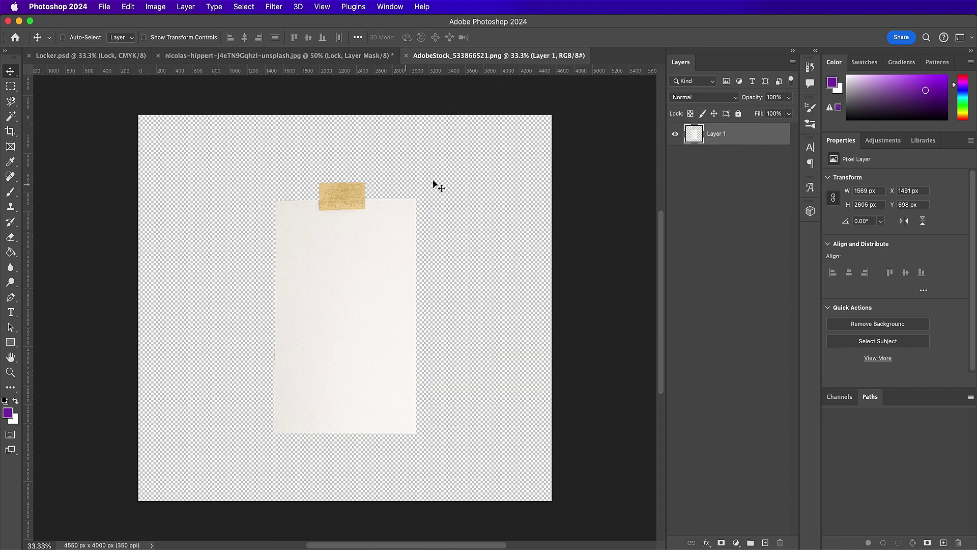
type("N")
key("Return")
Step: Crop the canvas to a narrow margin around the taped paper note
key("c")
left_click_drag(552, 116, 495, 147)
left_click_drag(198, 469, 255, 443)
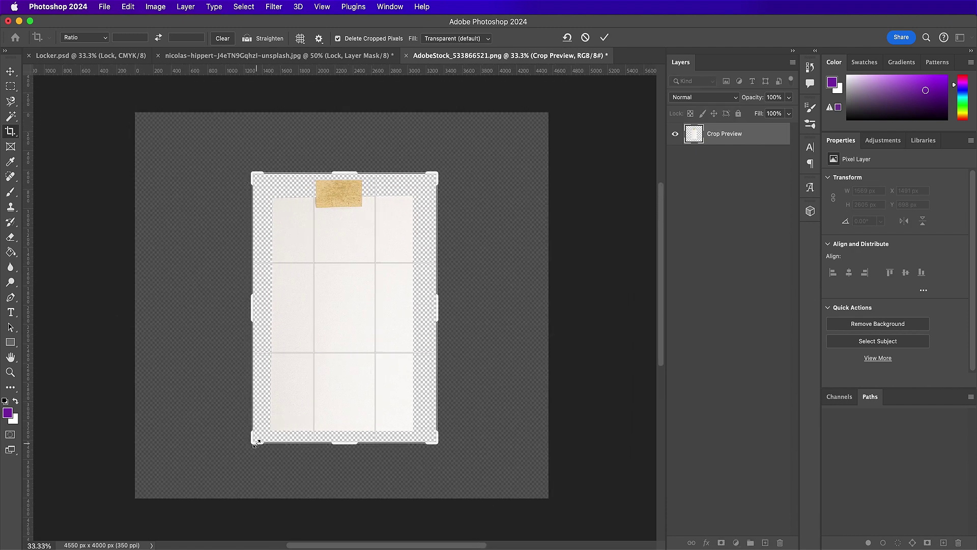
key("Return")
Step: Convert the Note_1 image from RGB to CMYK Color mode
left_click(154, 5)
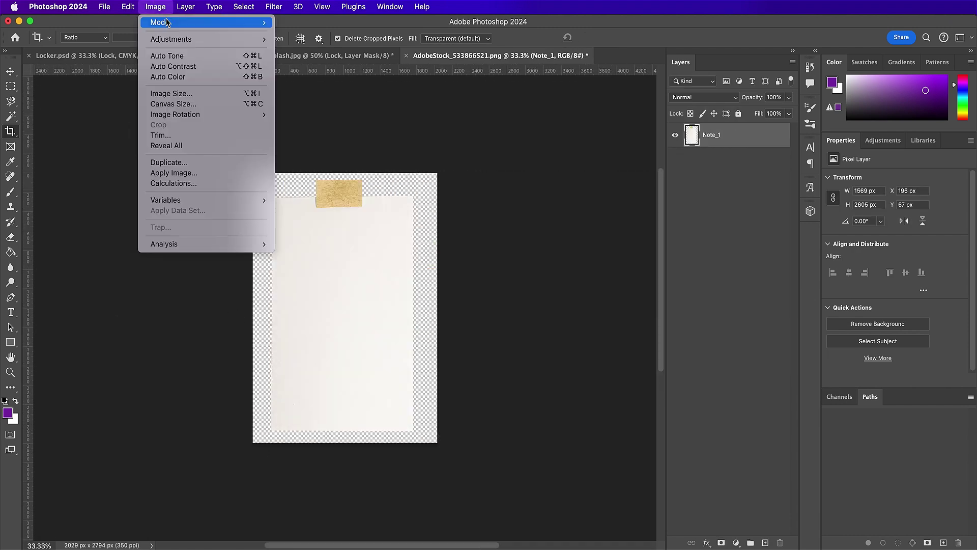
mouse_move(168, 22)
left_click(309, 74)
key("Return")
Step: Set the Note_1 image's resolution to 300 pixels/inch without resampling
left_click(155, 6)
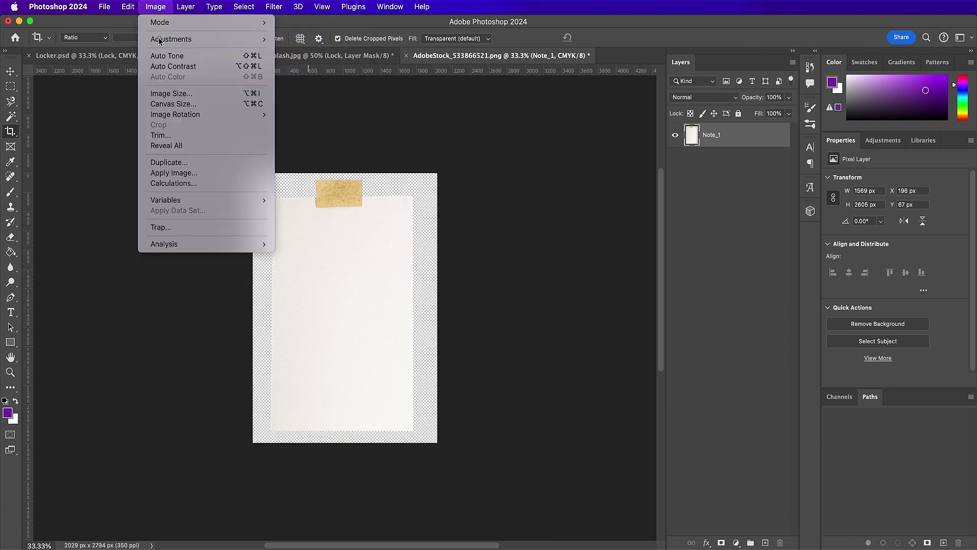
left_click(171, 95)
double_click(325, 406)
type("300")
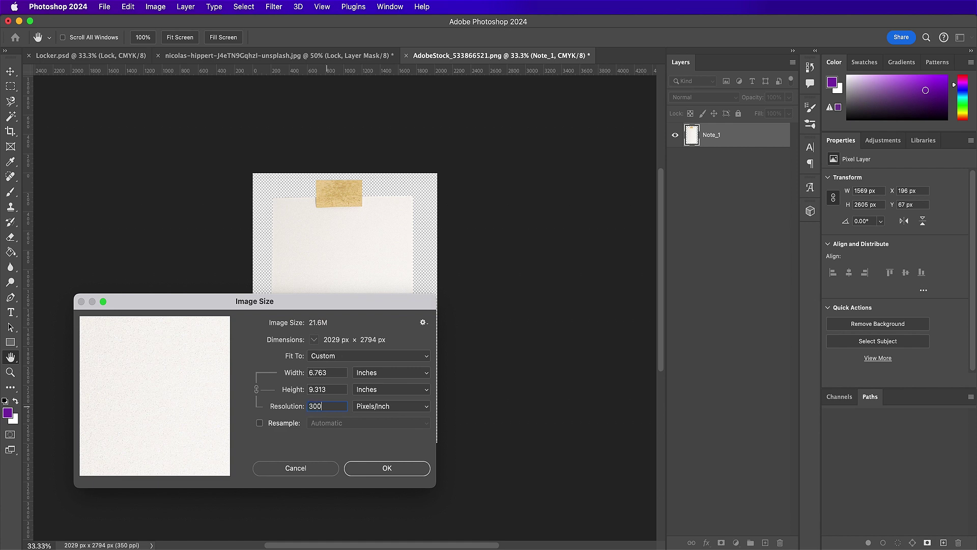
left_click(386, 469)
key("c")
Step: Save the cropped note as Note_1.psd in Photoshop format with Maximize Compatibility on
left_click(107, 11)
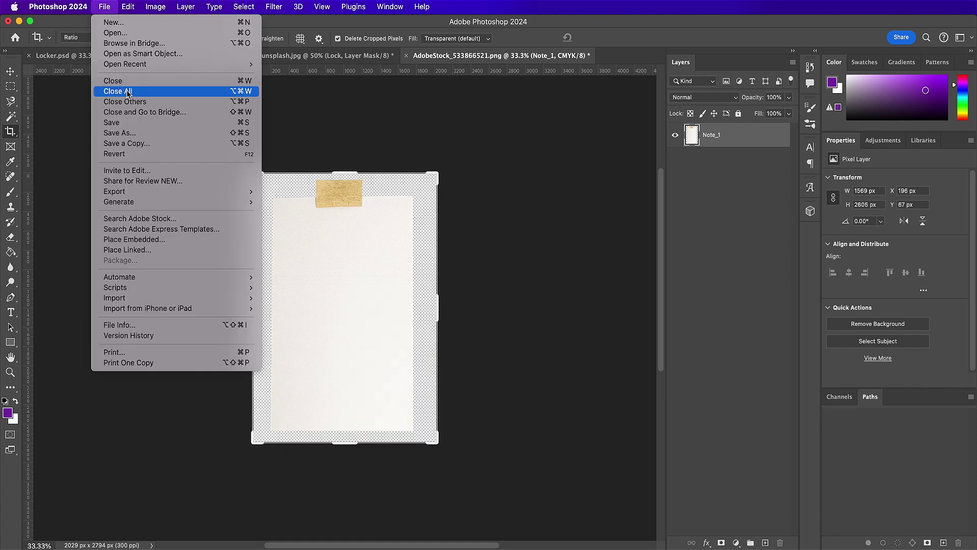
left_click(135, 132)
type("Note_1.psd")
key("Return")
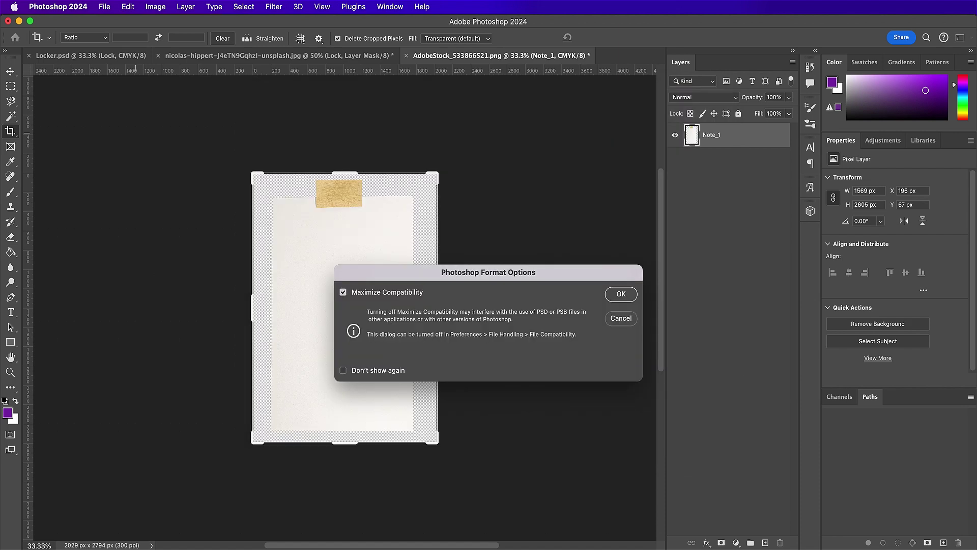
key("Return")
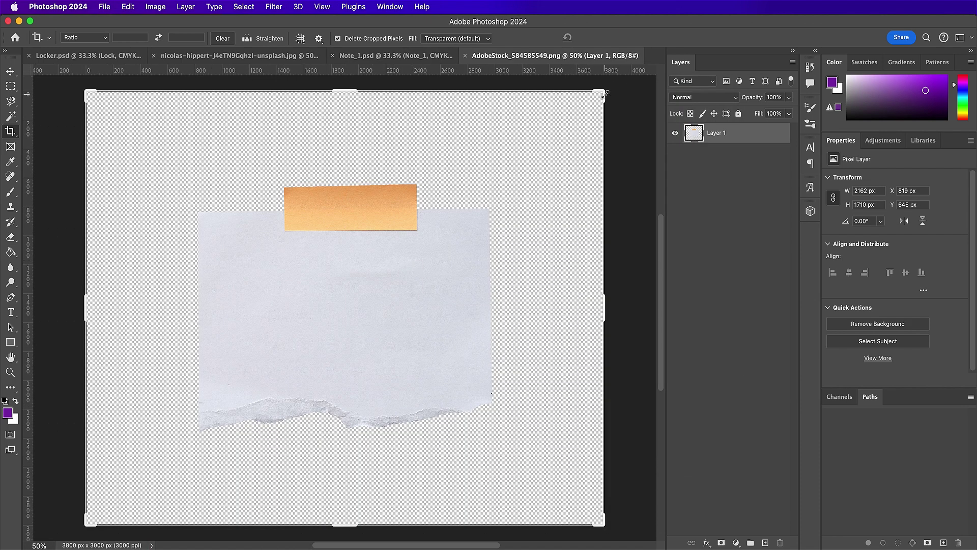
Step: Crop AdobeStock_584585549.png to a narrow margin around the torn note and rename its layer Note_2
left_click_drag(603, 94, 554, 135)
left_click_drag(138, 483, 179, 448)
left_click(604, 39)
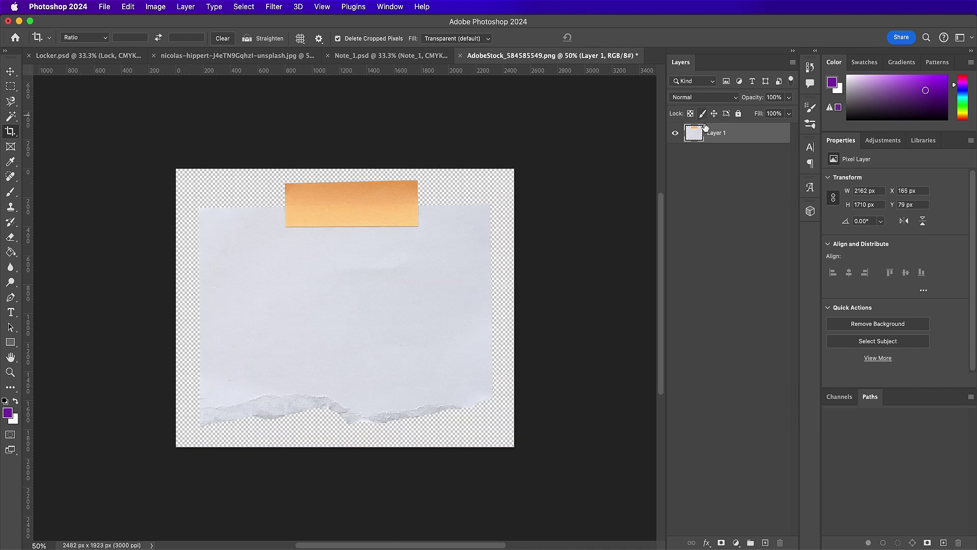
type("Note_2")
key("Return")
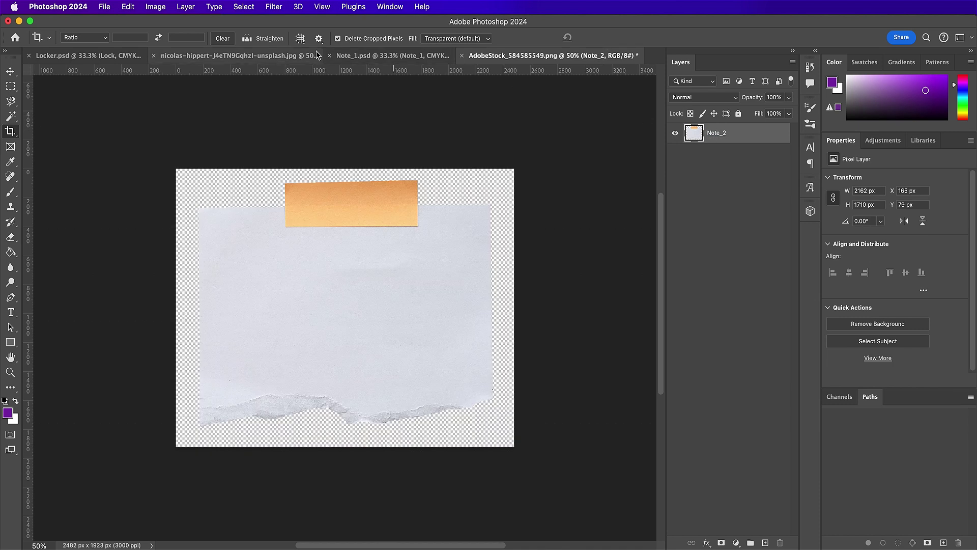
Step: Convert the torn note image to CMYK Color mode
left_click(155, 7)
mouse_move(163, 21)
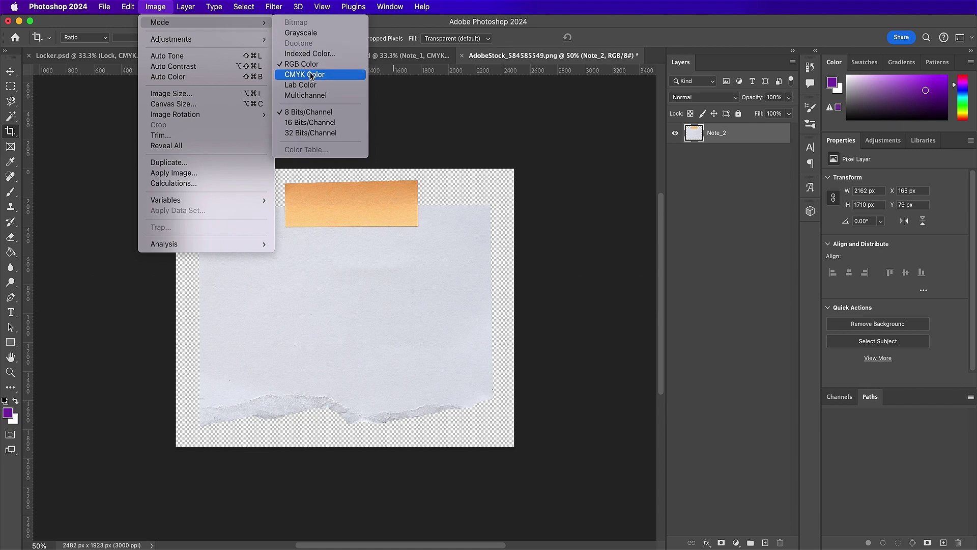
left_click(313, 73)
key("Return")
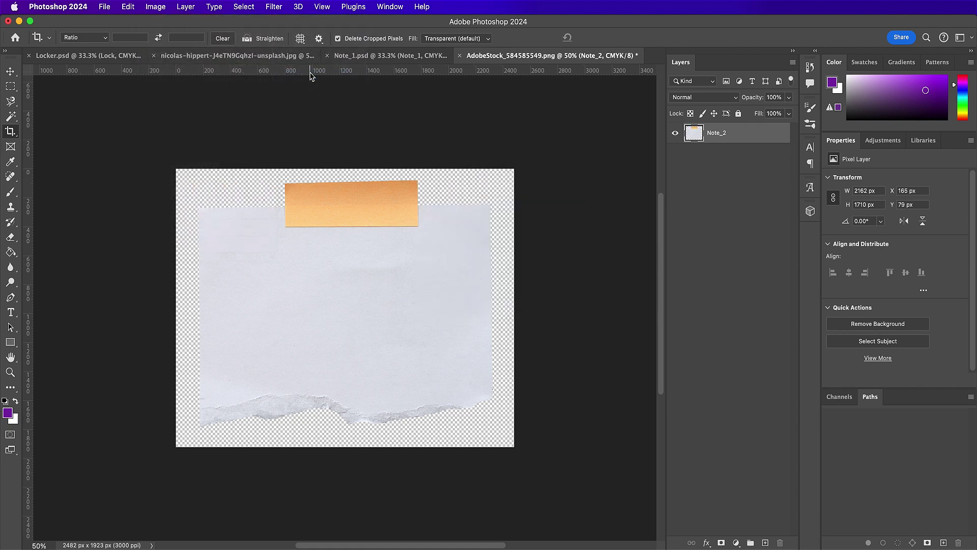
Step: Set the torn note image's resolution to 300 pixels/inch without resampling
left_click(147, 7)
left_click(171, 92)
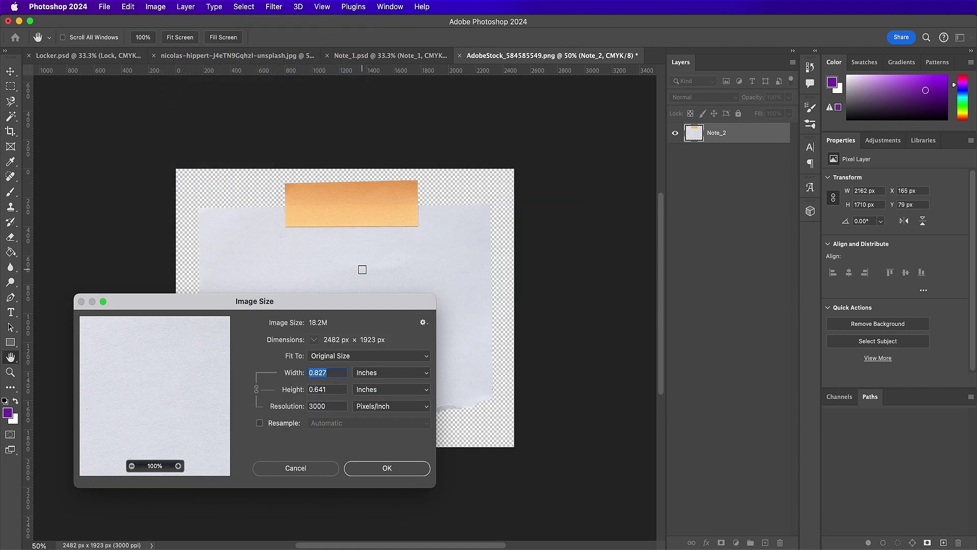
double_click(331, 406)
type("300")
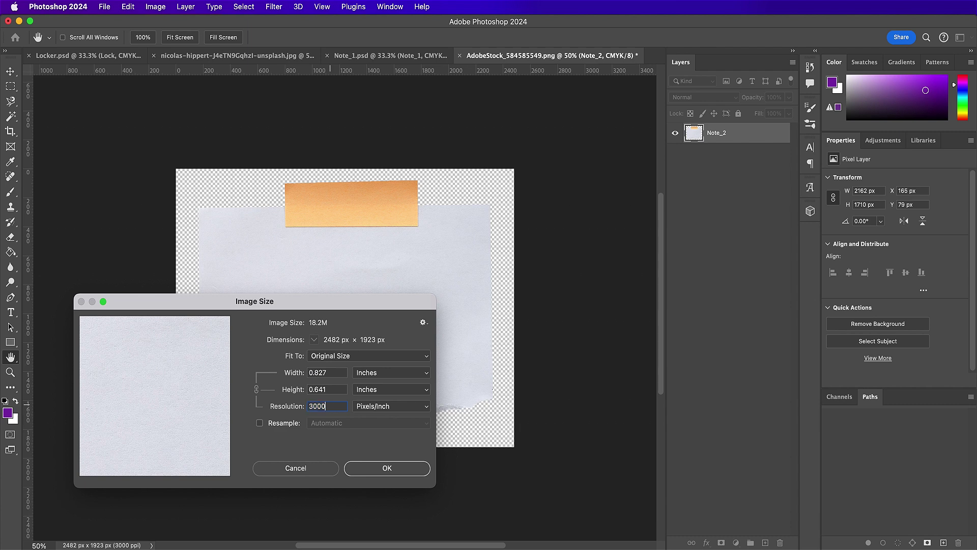
key("Return")
key("c")
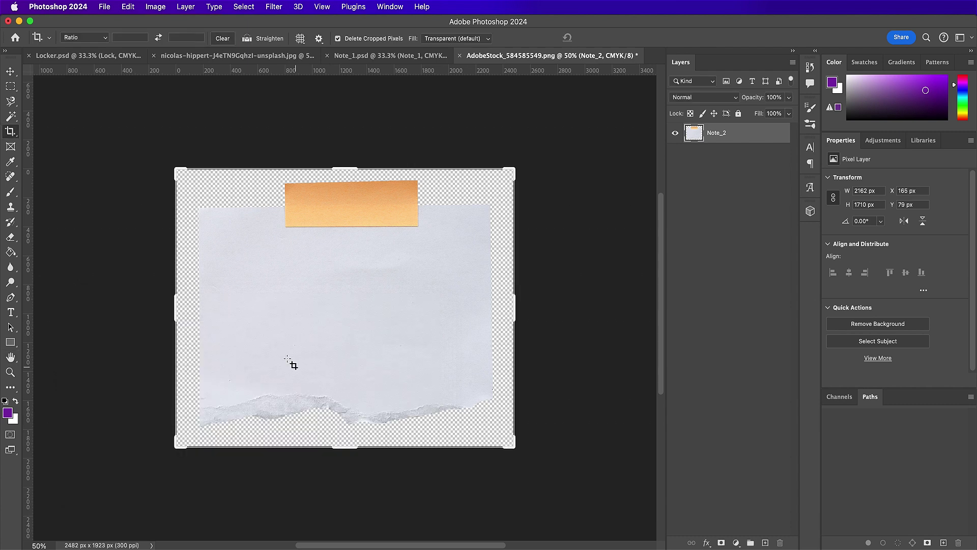
Step: Save the torn note as Note_2.psd in the Assets folder and switch back to InDesign
left_click(105, 6)
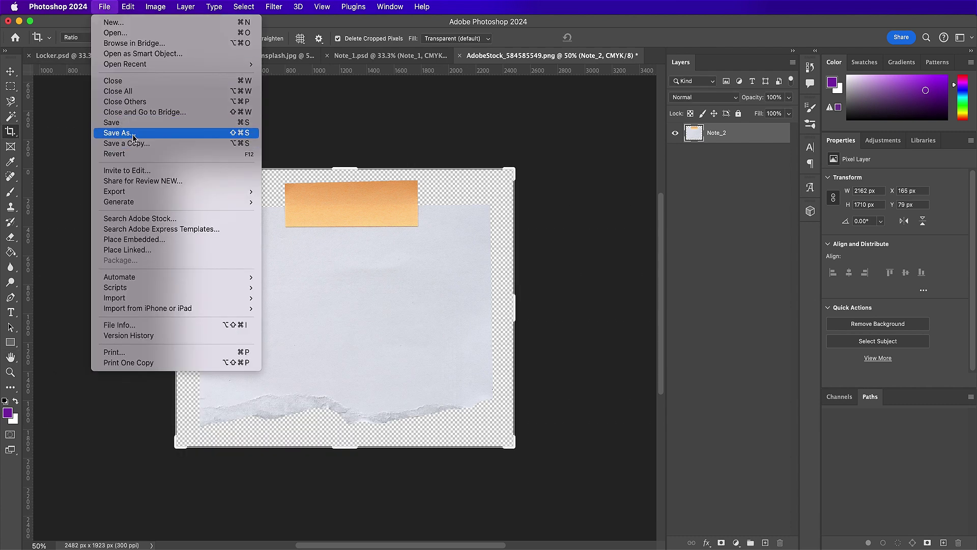
left_click(118, 132)
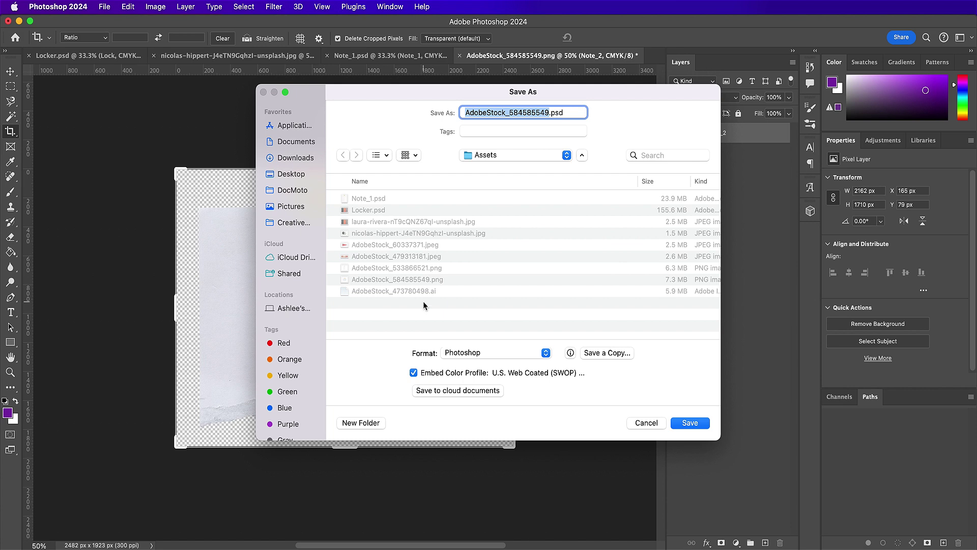
type("Note_2")
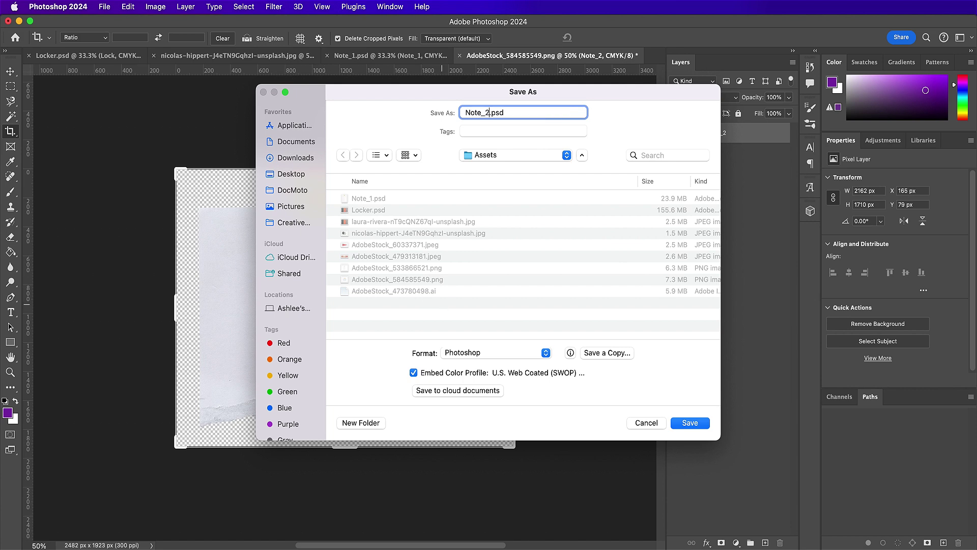
key("Return")
key("Return")
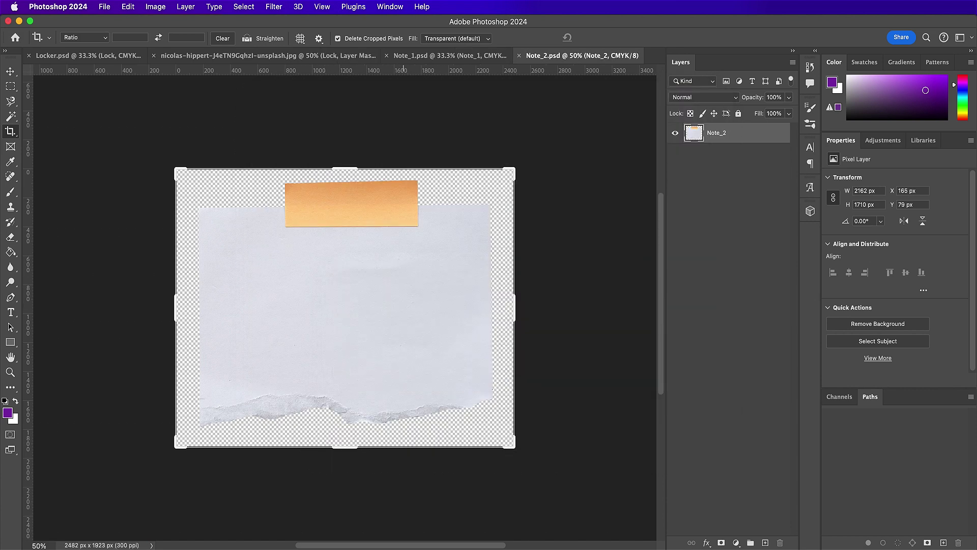
left_click(436, 548)
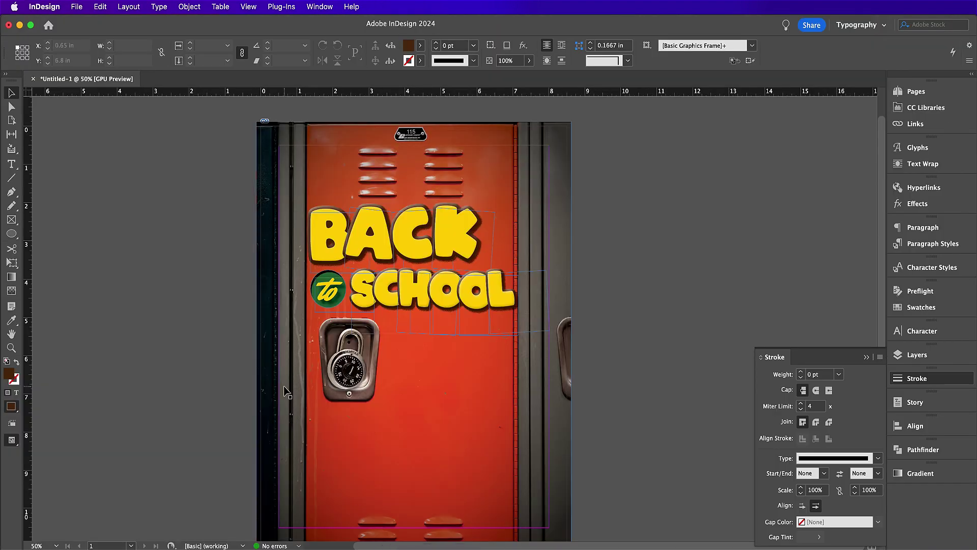
Step: Place Note_2.psd from the Assets folder on the locker door below SCHOOL, beside the padlock, about 3.56 in wide
left_click(76, 7)
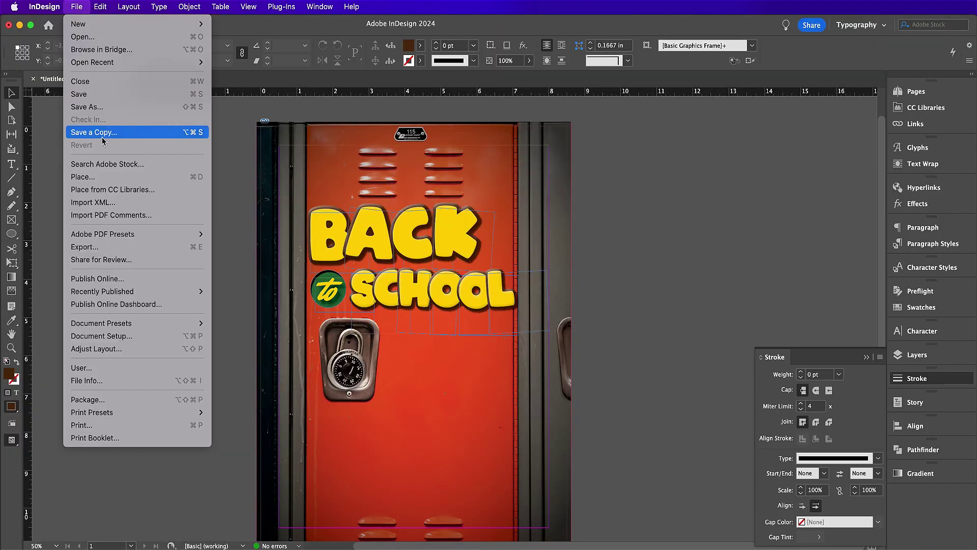
left_click(101, 178)
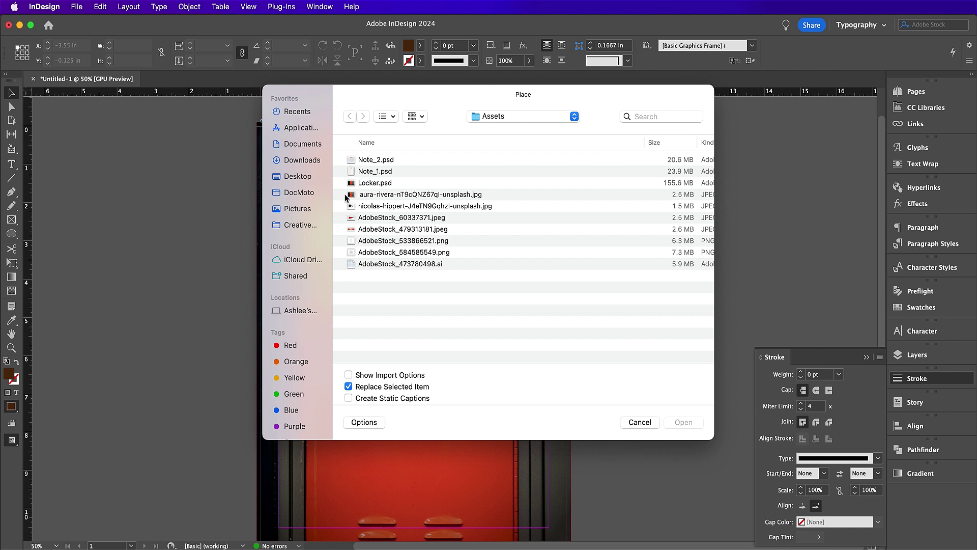
double_click(374, 160)
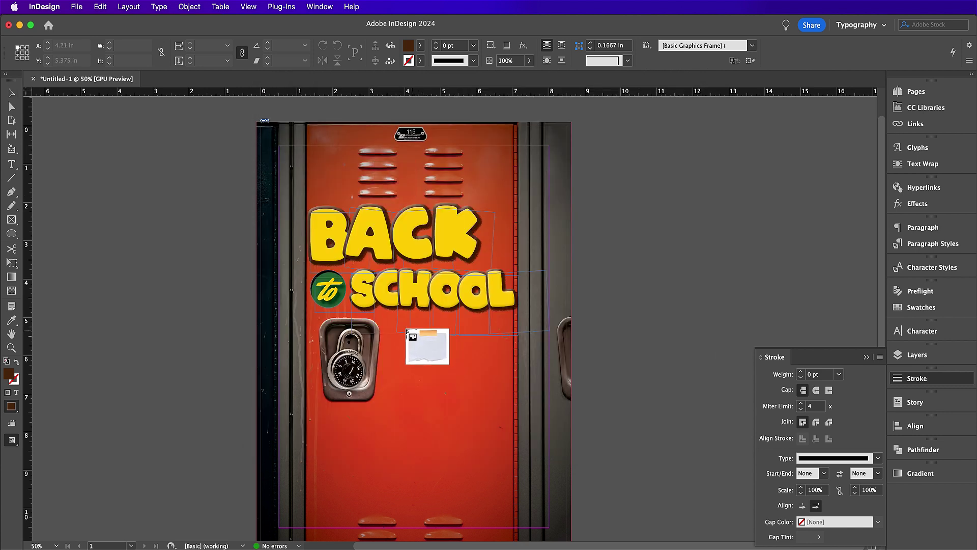
left_click_drag(396, 331, 520, 426)
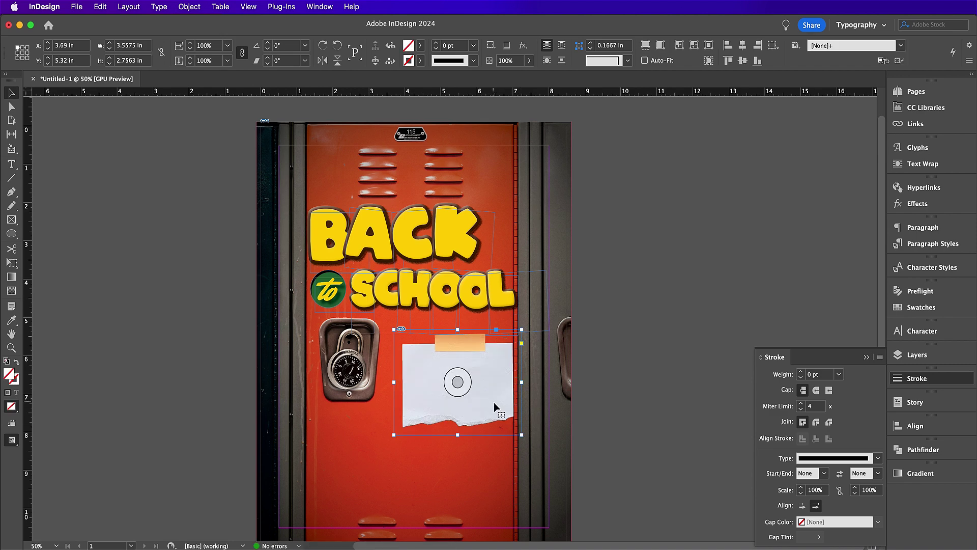
left_click(446, 387)
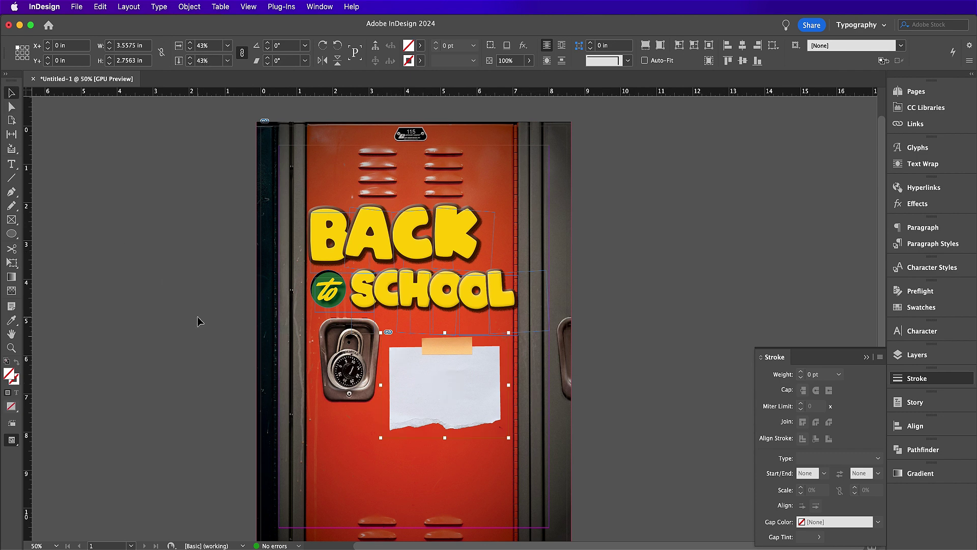
Step: Scale the placed torn note by 110%, and enlarge it further in small increments to about 4.28 in wide by 3.32 in high
left_click(438, 411)
left_click(204, 45)
type("110")
key("Return")
key("Up")
key("Up")
key("Up")
key("Up")
key("Up")
key("Up")
key("Up")
key("Up")
key("Up")
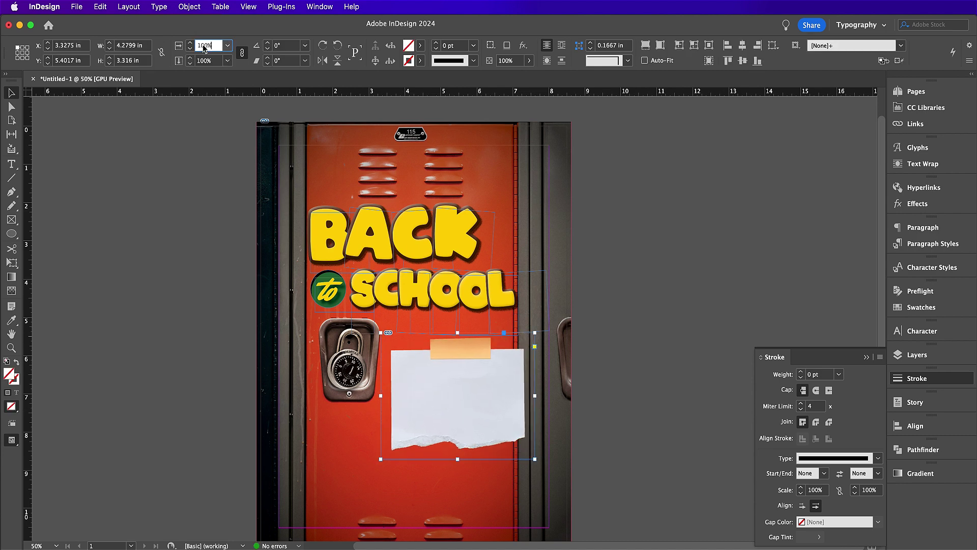
Step: Move the taped paper note beside the padlock on the red locker door, to about X 3.07 in, Y 5.22 in, and deselect it
key("Escape")
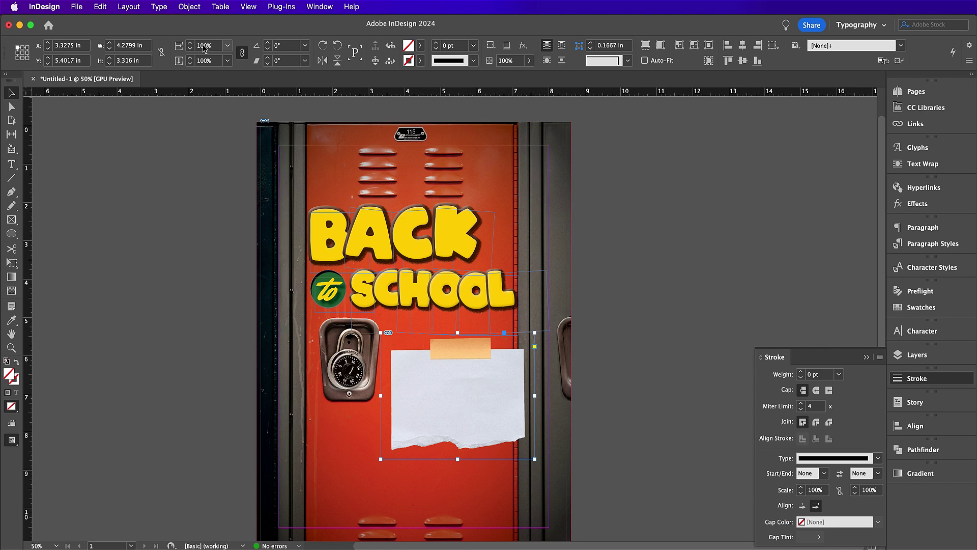
left_click(457, 396)
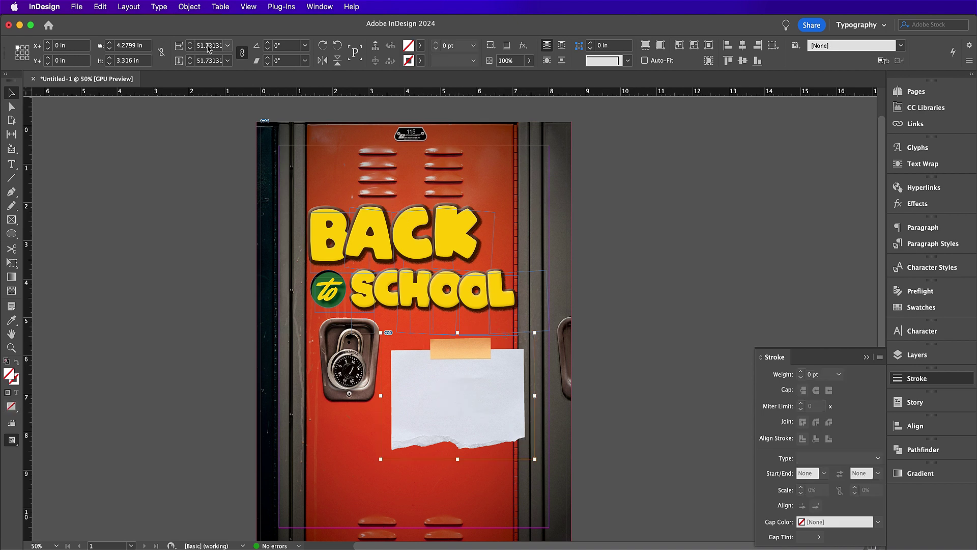
left_click_drag(415, 405, 405, 402)
key("Left")
key("Left")
key("Left")
key("Left")
key("Left")
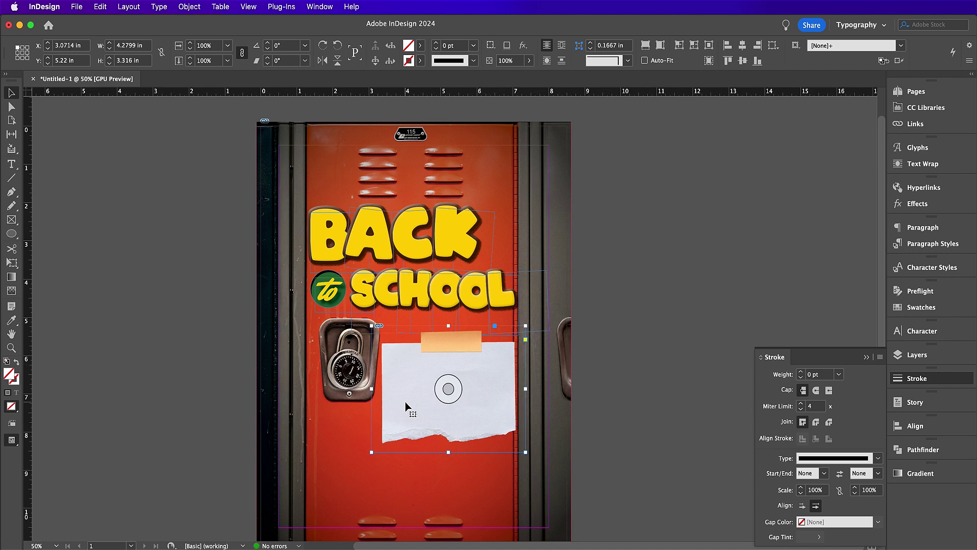
key("super+equal")
left_click(148, 393)
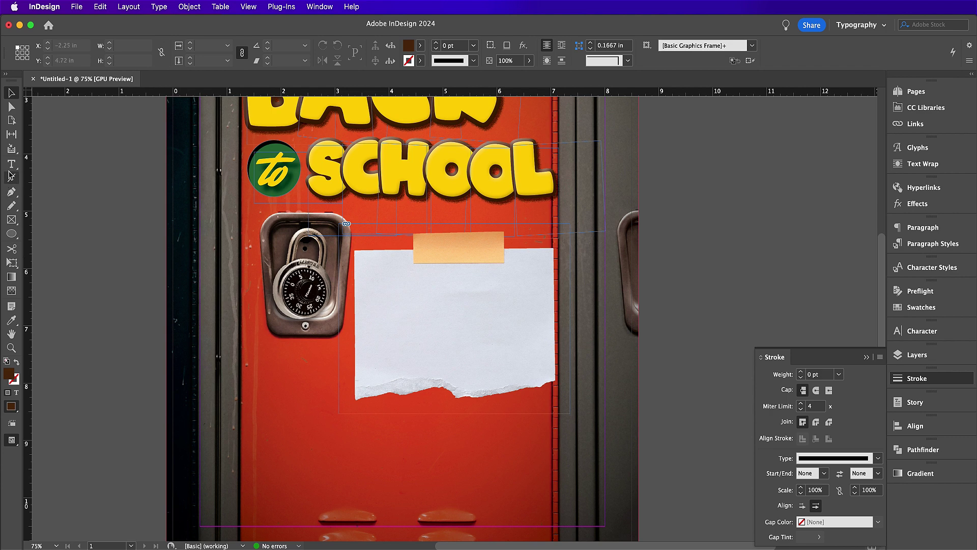
Step: Create a text frame below the padlock with the copied text "Hosted by West Shore Middle School" and centre-align it
left_click(11, 164)
mouse_move(288, 341)
left_mouse_down()
mouse_move(327, 352)
mouse_move(461, 425)
left_mouse_up()
key("super+v")
key("super+a")
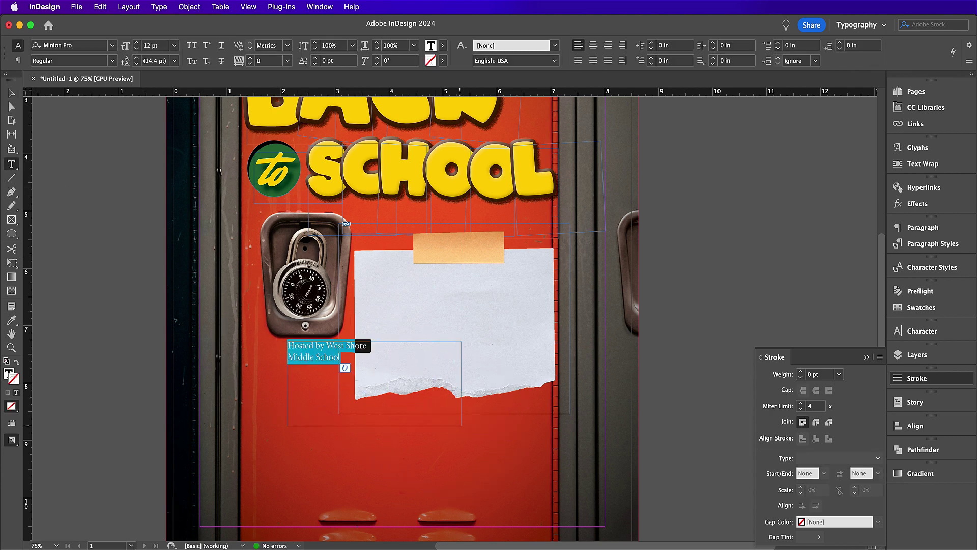
left_click(923, 227)
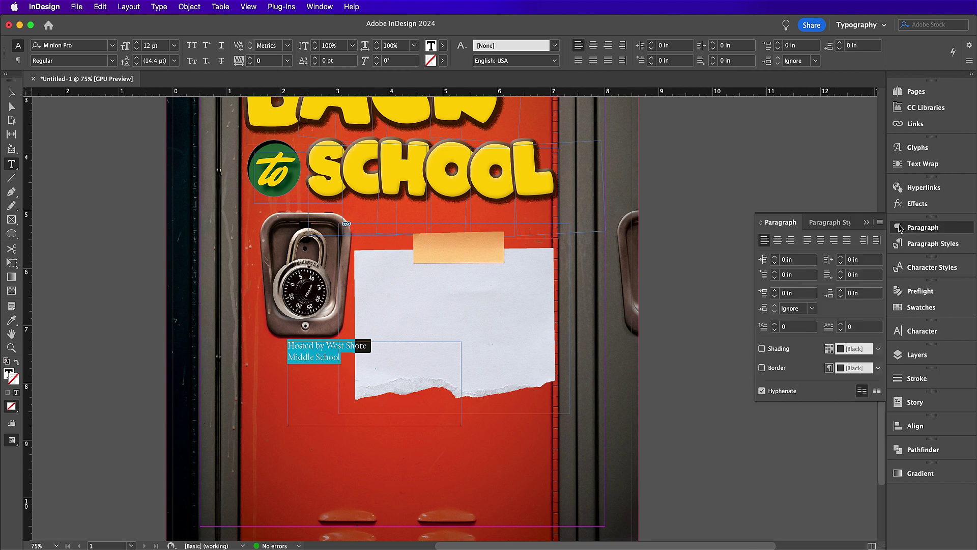
left_click(777, 240)
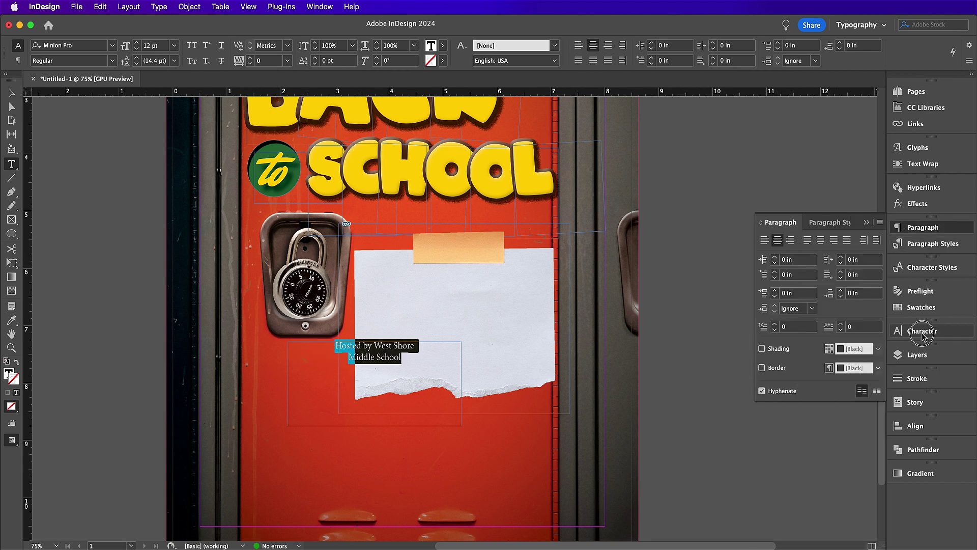
Step: Set the hosted-by text in Articulat CF Heavy and try a 19 pt size
left_click(922, 332)
left_click(809, 343)
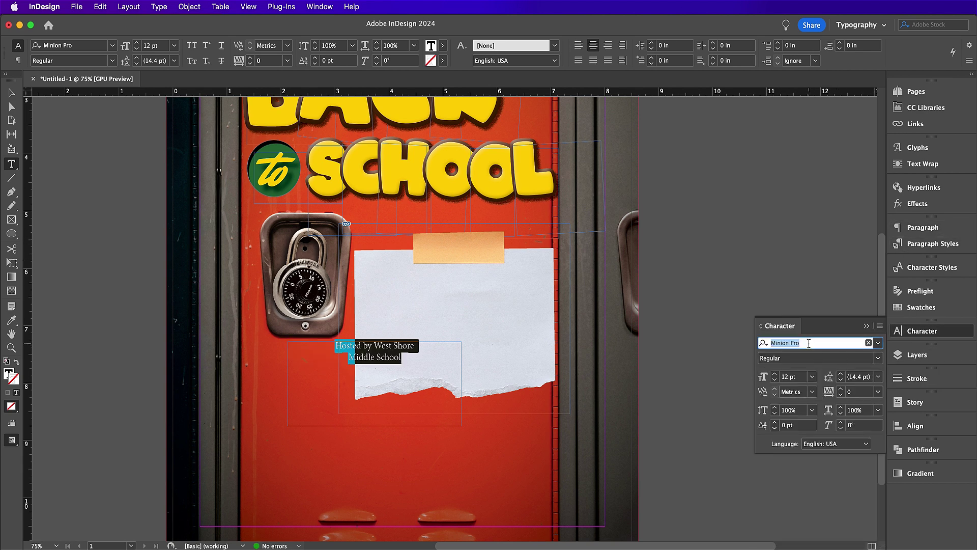
type("artic")
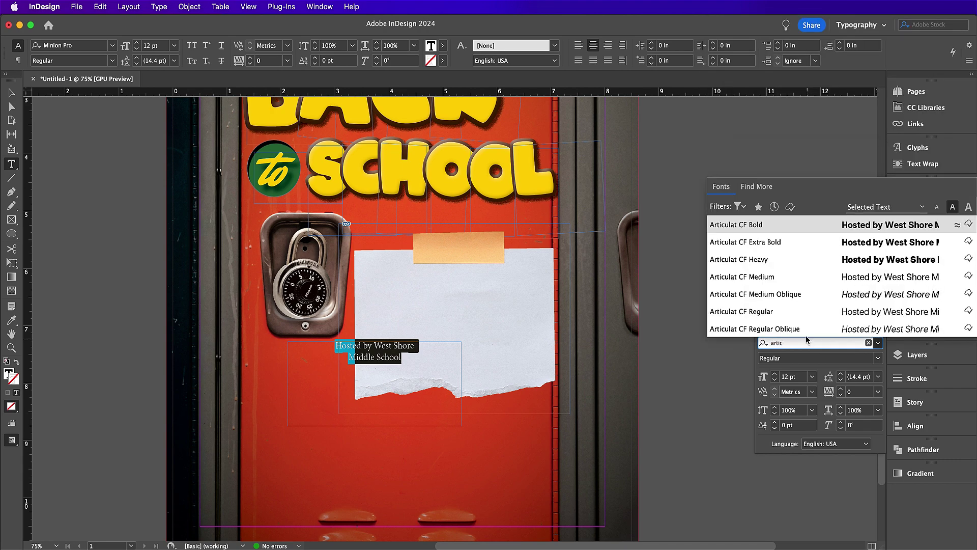
left_click(768, 269)
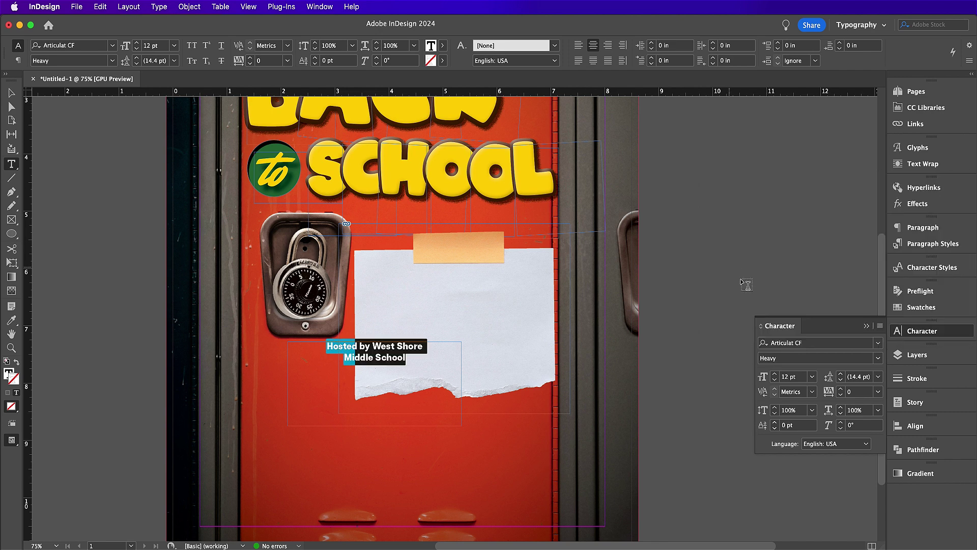
left_click(789, 376)
type("1")
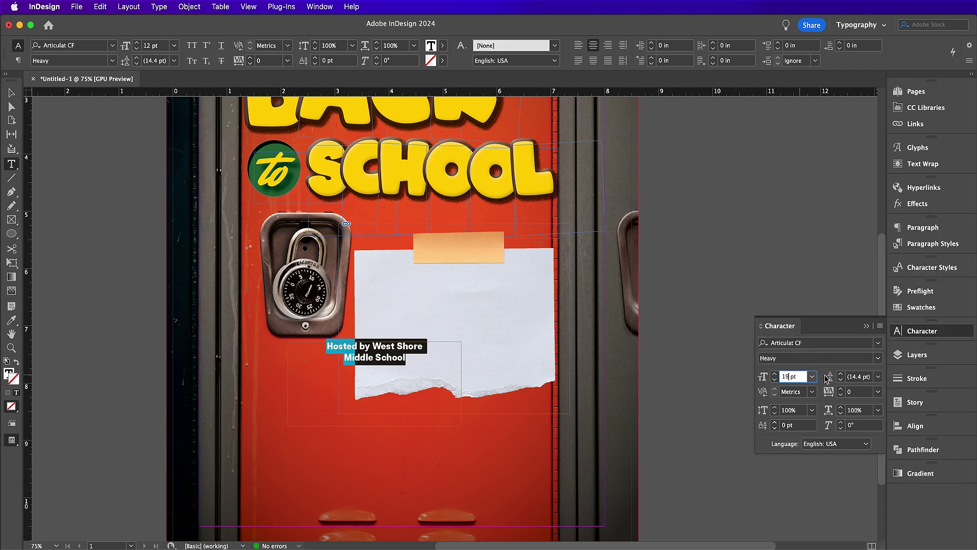
Step: Fill the hosted-by text with the green C=68 M=3 Y=80 K=53 swatch and set its stroke to None
left_click(909, 310)
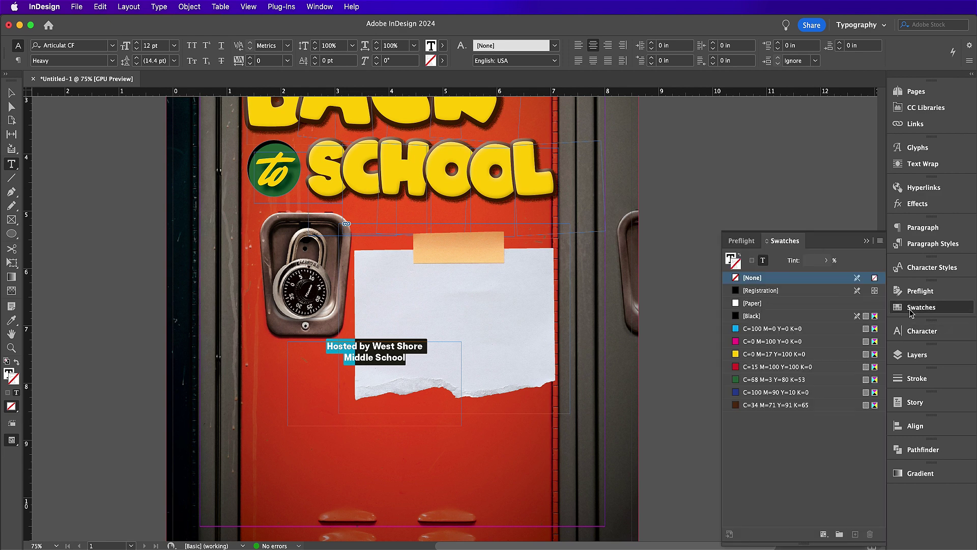
left_click(772, 379)
left_click(736, 264)
left_click(750, 277)
left_click(731, 258)
left_click(748, 313)
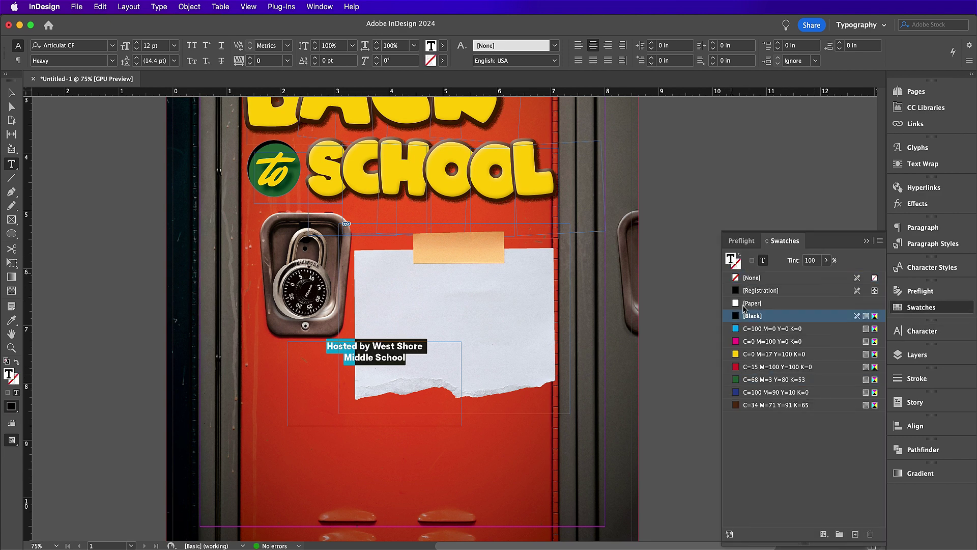
left_click(758, 380)
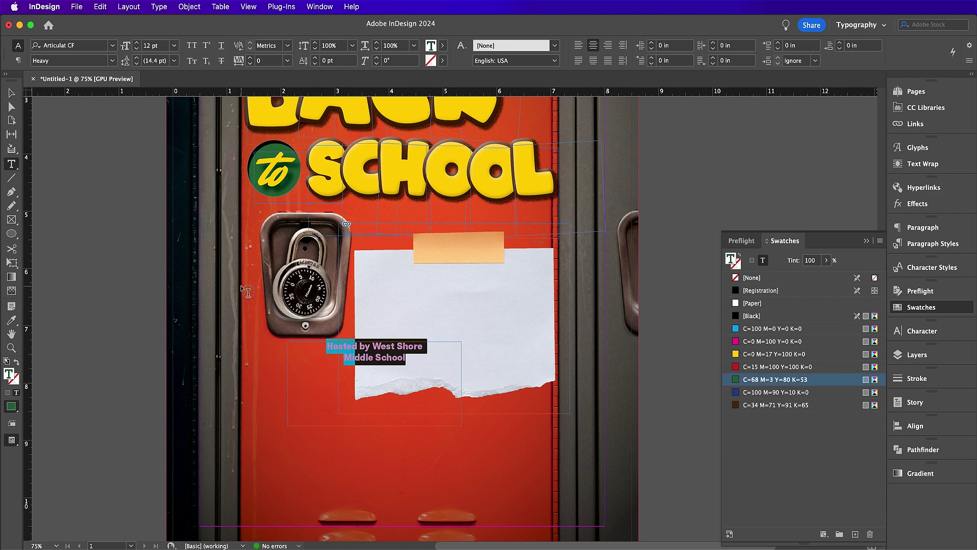
Step: Set the hosted-by text to 19 pt and move its frame onto the paper note just below the tape
left_click(905, 332)
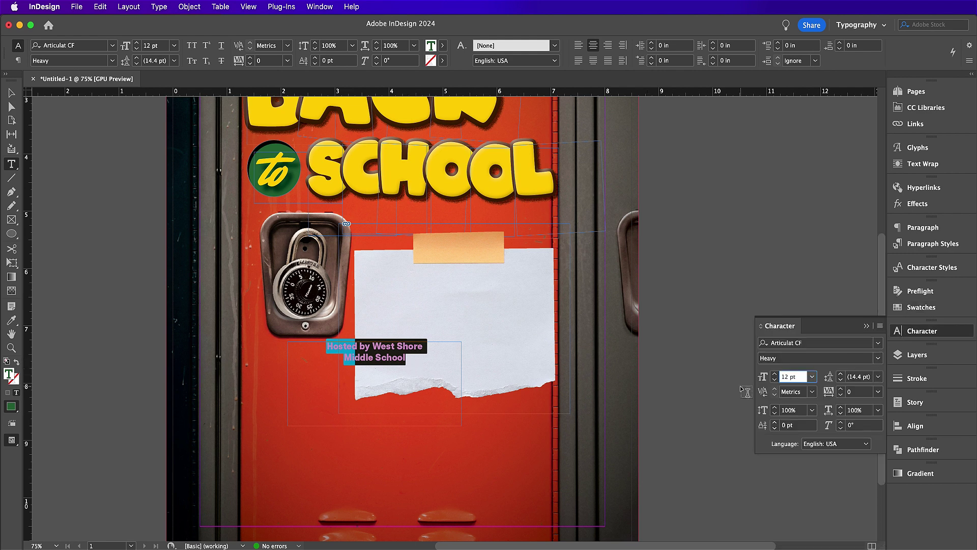
double_click(790, 377)
type("19")
key("Return")
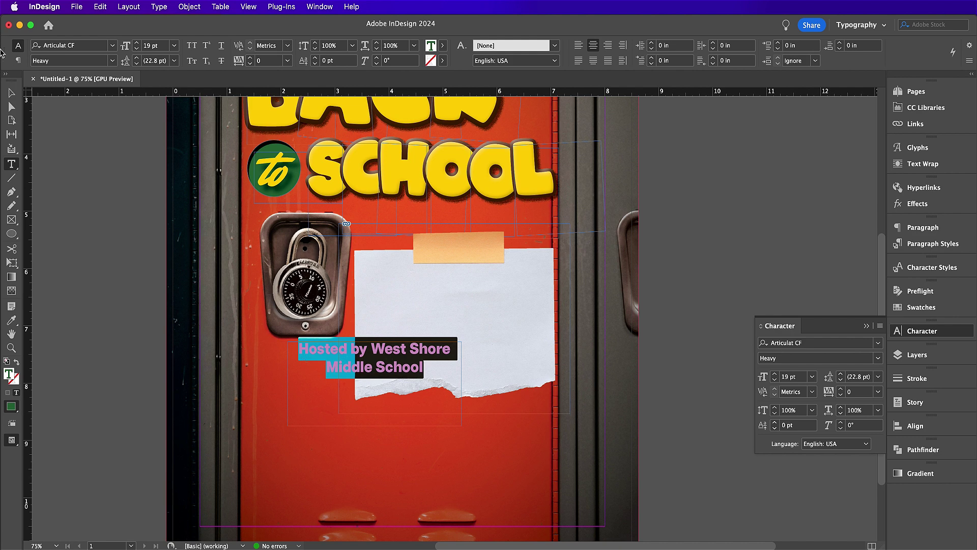
left_click(11, 92)
left_click_drag(350, 395, 435, 331)
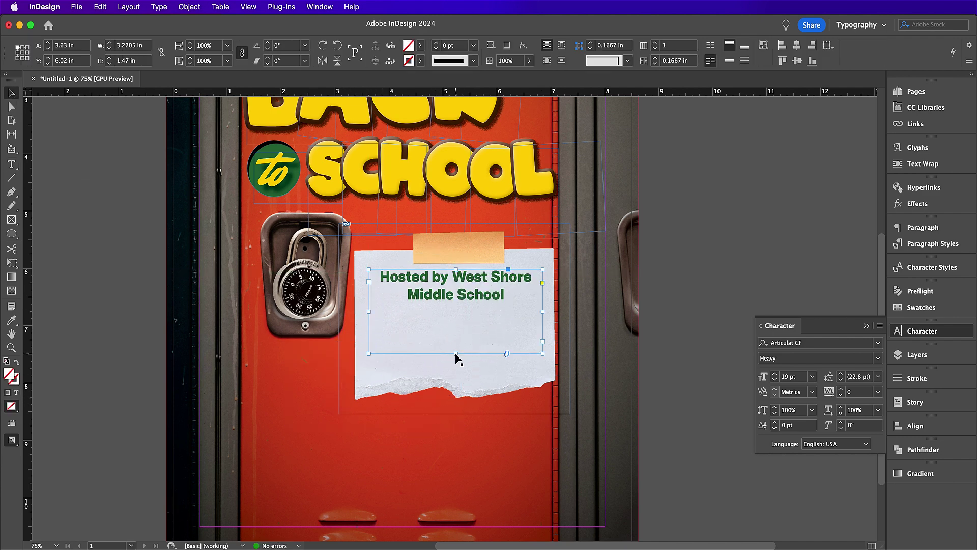
Step: Create a text frame under the hosted-by heading with the copied text "Join us for a fun-filled day of activities and giveaways to kick off the new school year!"
key("t")
left_click_drag(360, 309, 542, 371)
key("super+v")
key("super+a")
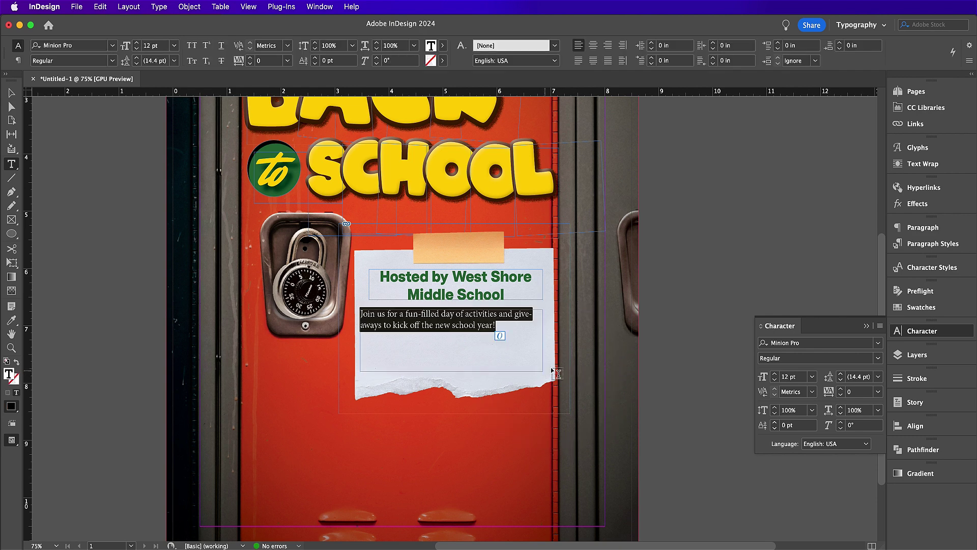
Step: Turn off hyphenation for the invitation paragraph and centre-align it
left_click(911, 227)
left_click(770, 395)
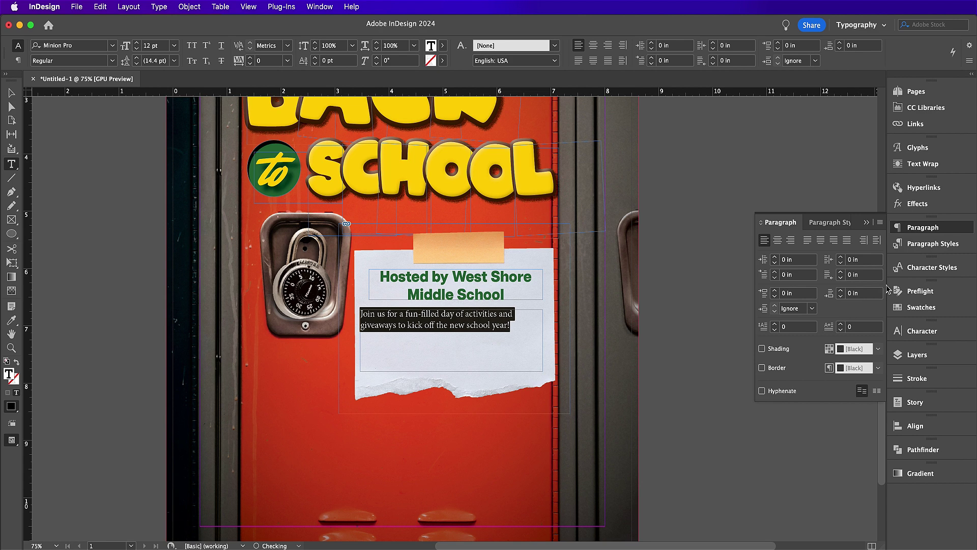
left_click(777, 240)
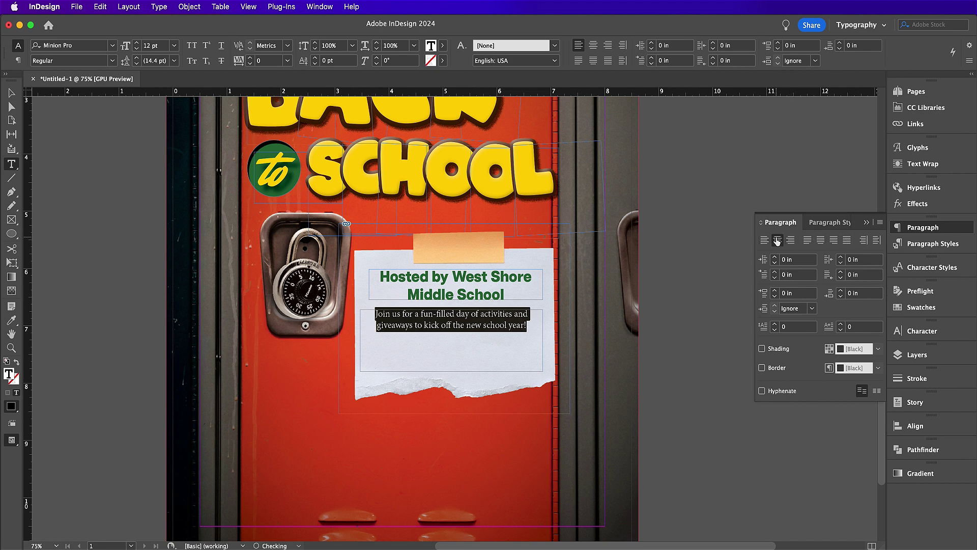
Step: Set the invitation text's font to Felt Tip Woman Bold
left_click(913, 331)
left_click(795, 345)
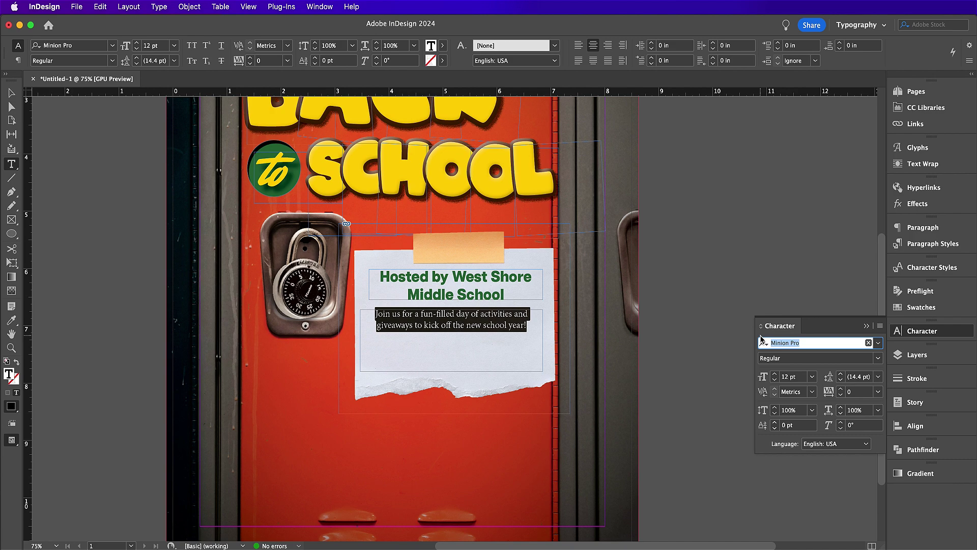
type("felt")
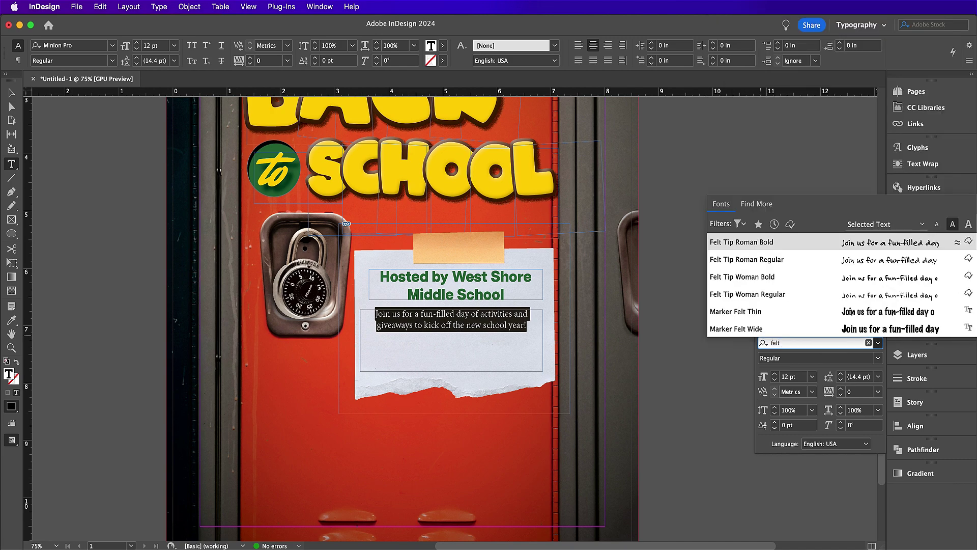
left_click(757, 284)
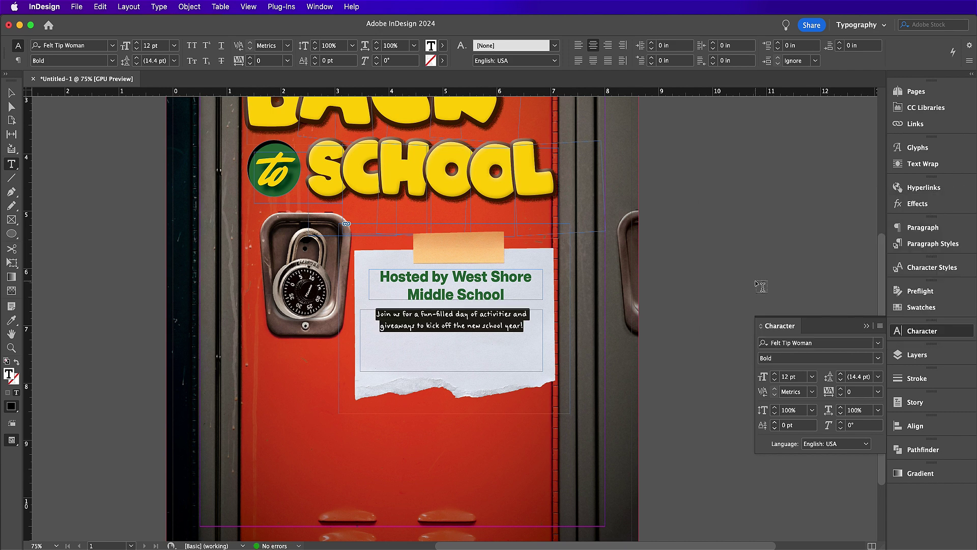
Step: Set the invitation text's size to 22 pt and its tracking to -10
left_click(763, 378)
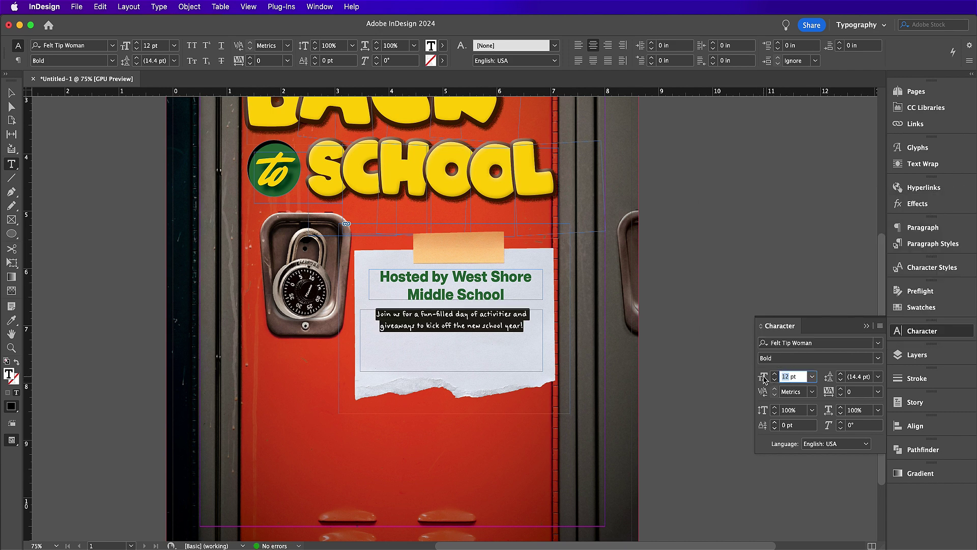
type("22")
key("Return")
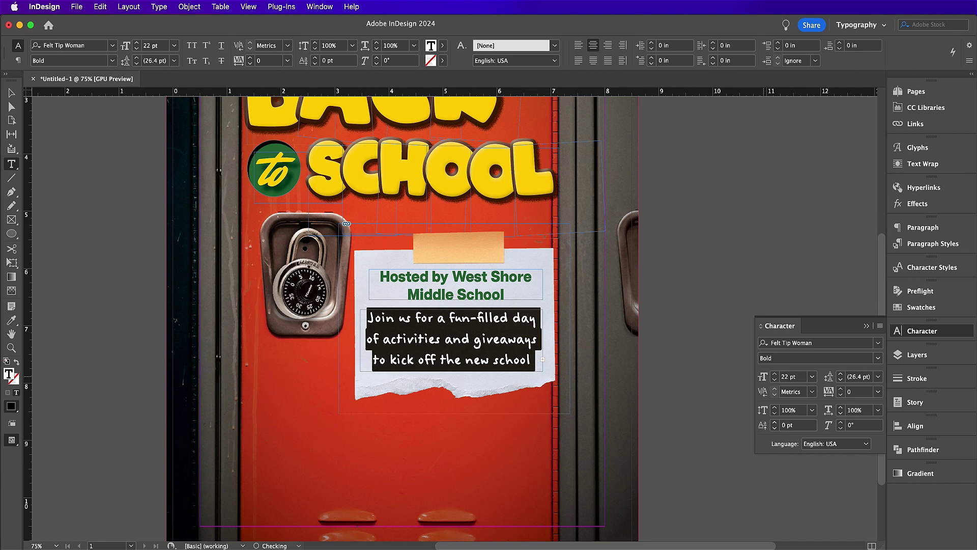
left_click(858, 392)
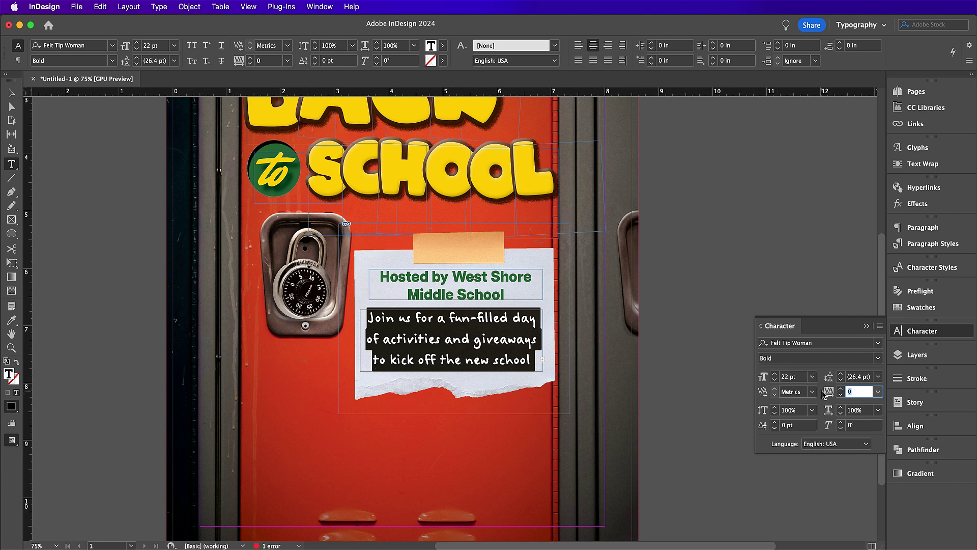
key("Return")
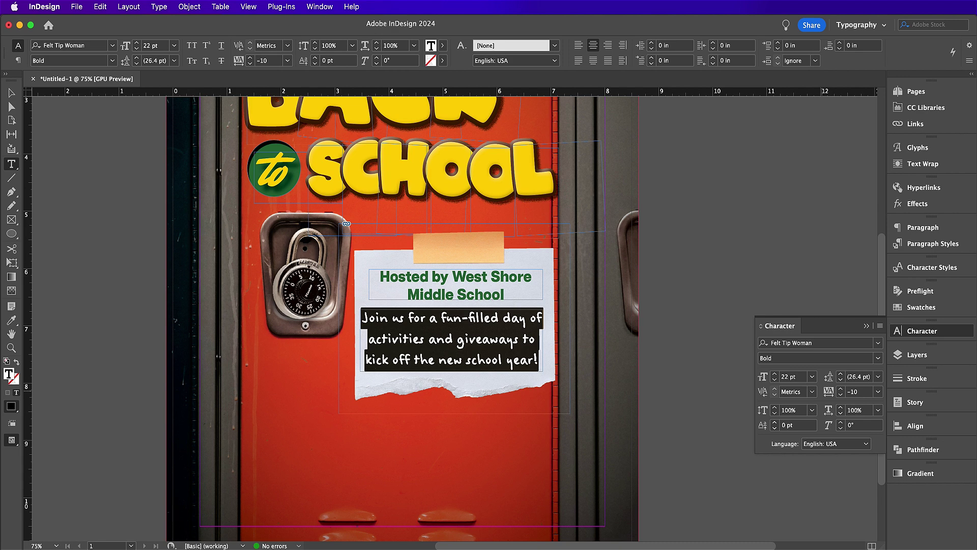
Step: Switch the invitation text's font style to Regular and set its leading to 18 pt
left_click(878, 358)
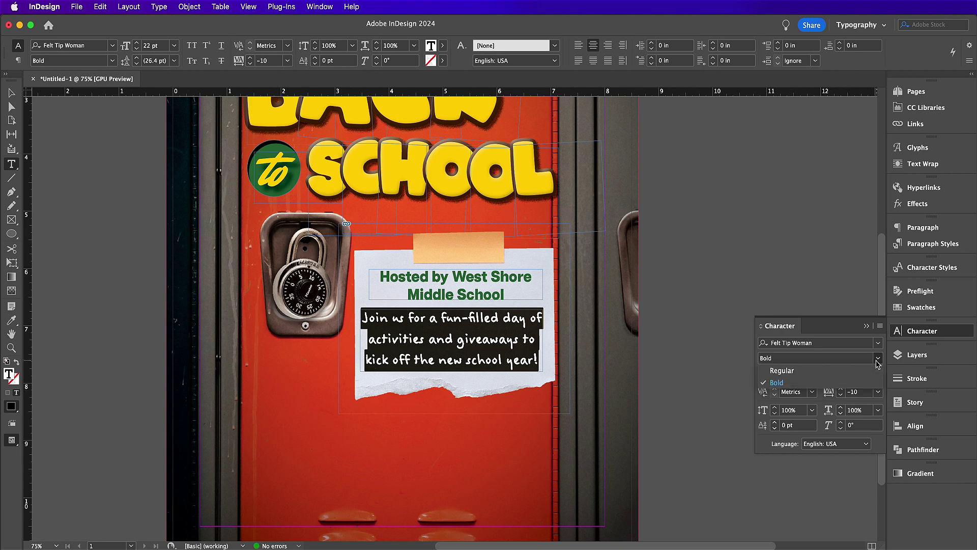
left_click(842, 372)
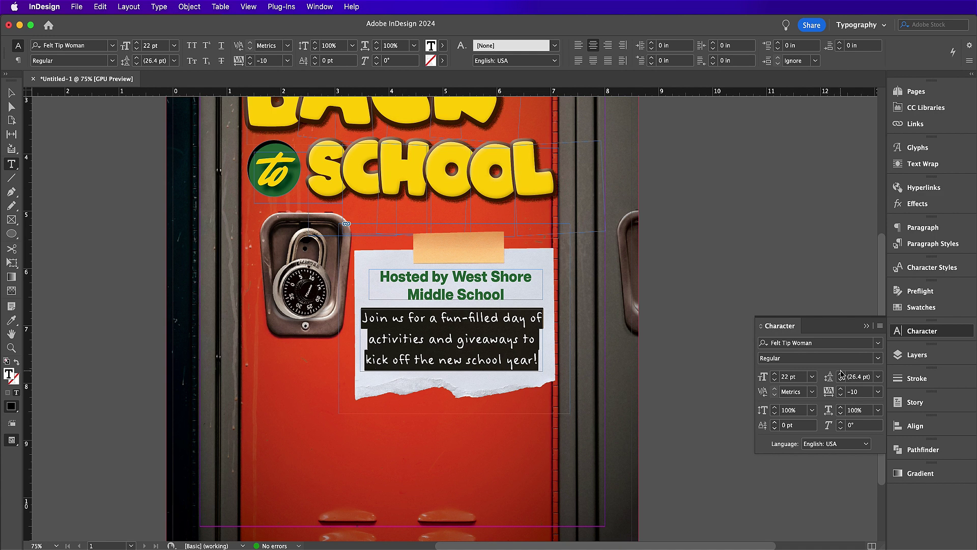
left_click(878, 378)
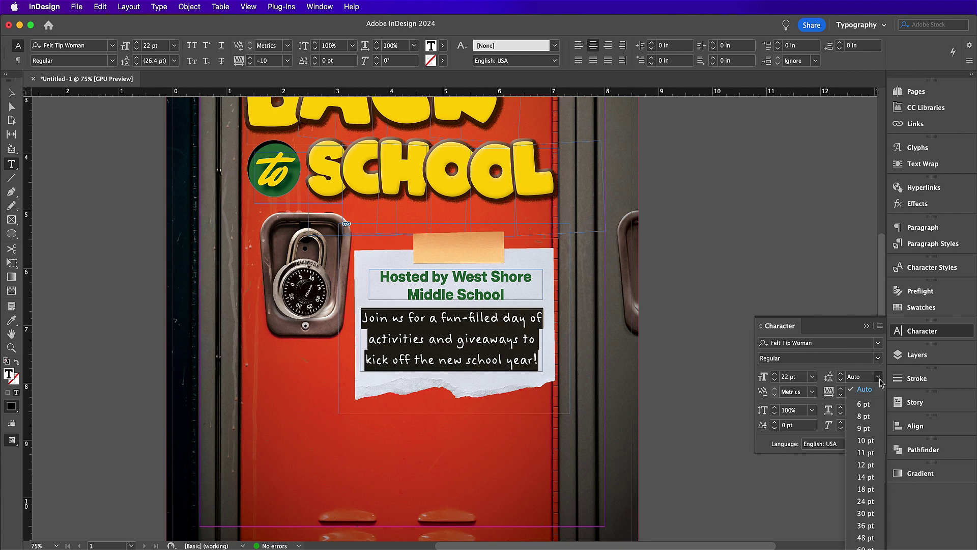
left_click(865, 489)
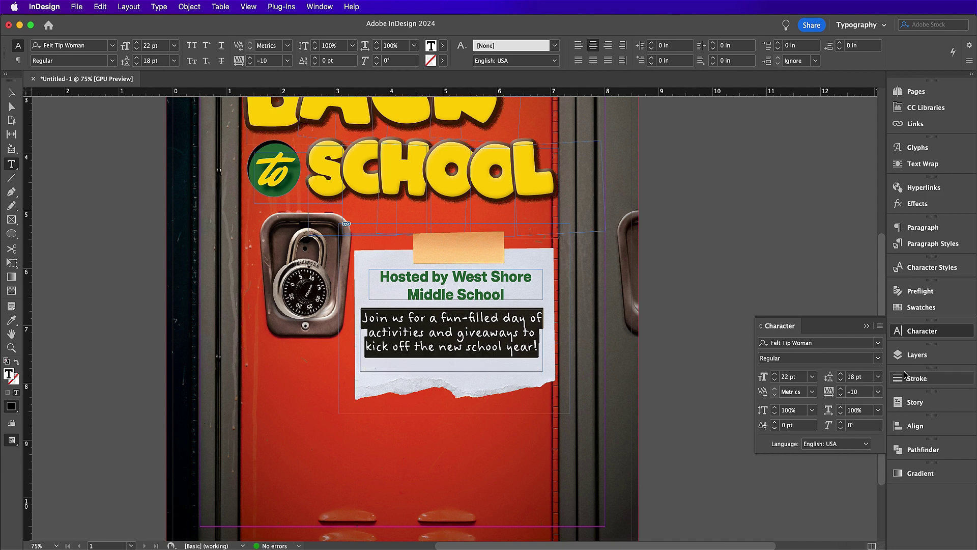
Step: Colour the invitation text with the brown C=34 M=71 Y=91 K=65 swatch and fit its frame's height to the text
left_click(907, 309)
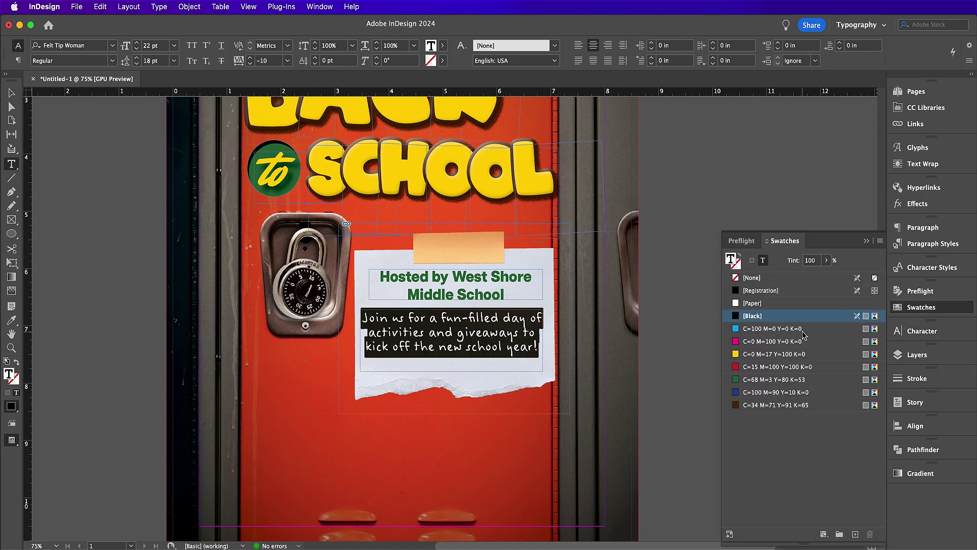
left_click(761, 406)
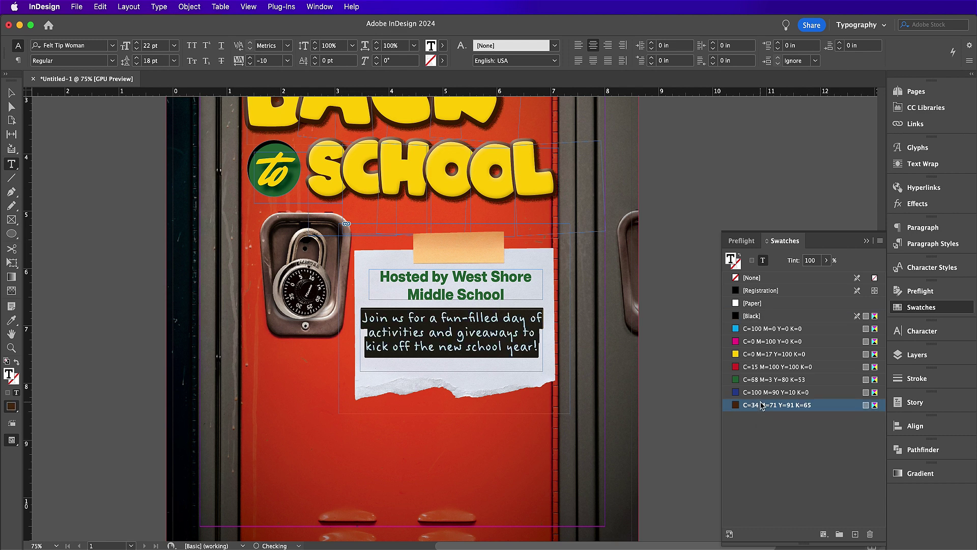
left_click(11, 92)
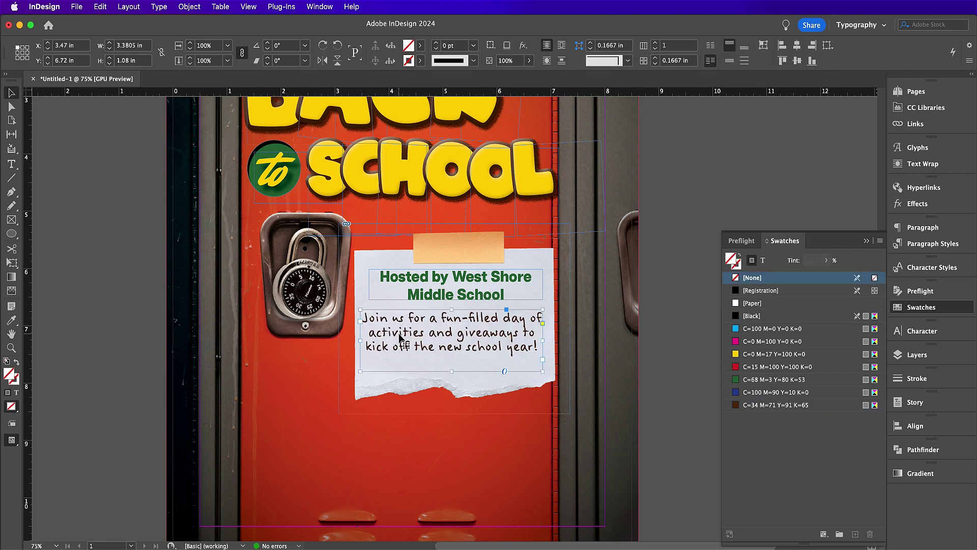
double_click(452, 372)
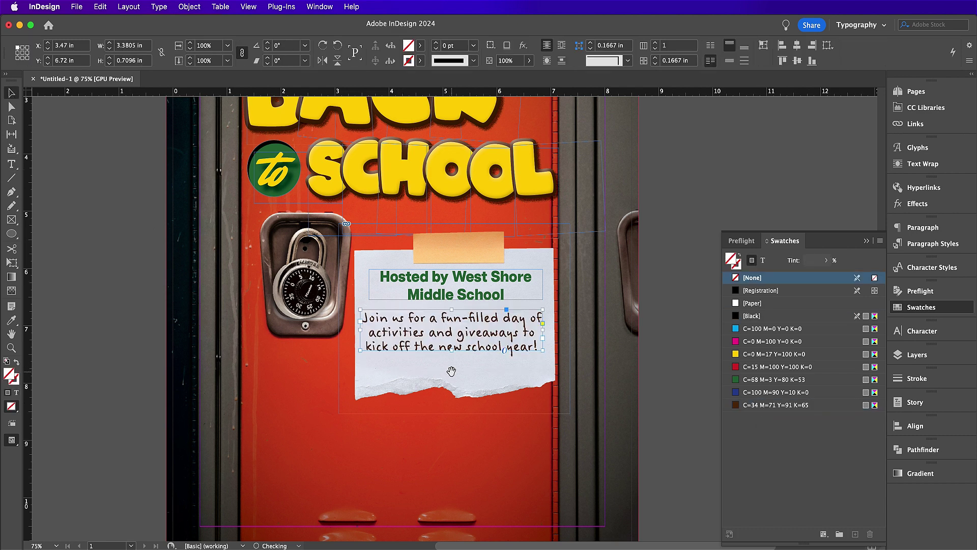
Step: Nudge the invitation text slightly upward, closer to the hosting line on the note
key("Up")
key("Up")
key("Up")
key("Up")
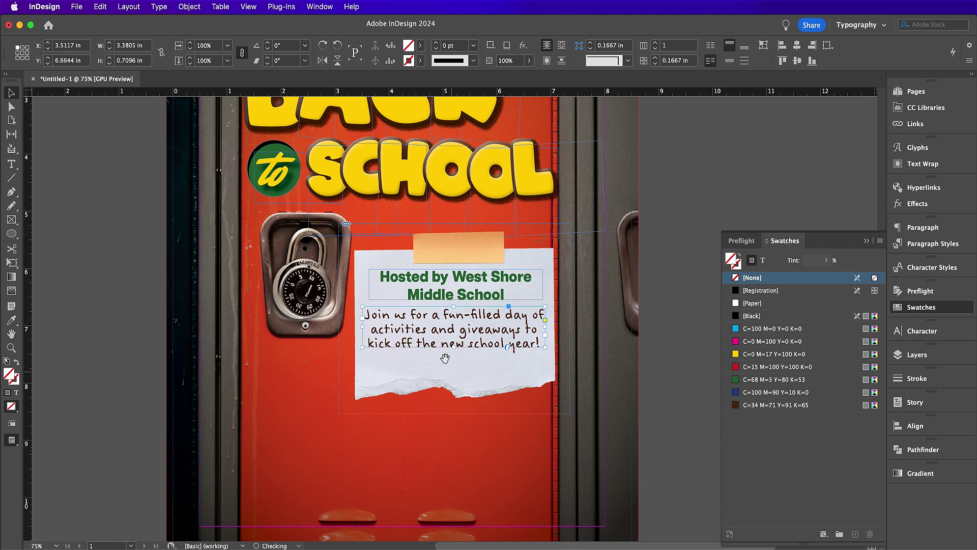
Step: Duplicate the green hosting line below the invitation text and replace its wording with "1 PM TO 5 PM"
left_click(431, 281)
left_click_drag(431, 282, 455, 370)
double_click(454, 370)
key("super+a")
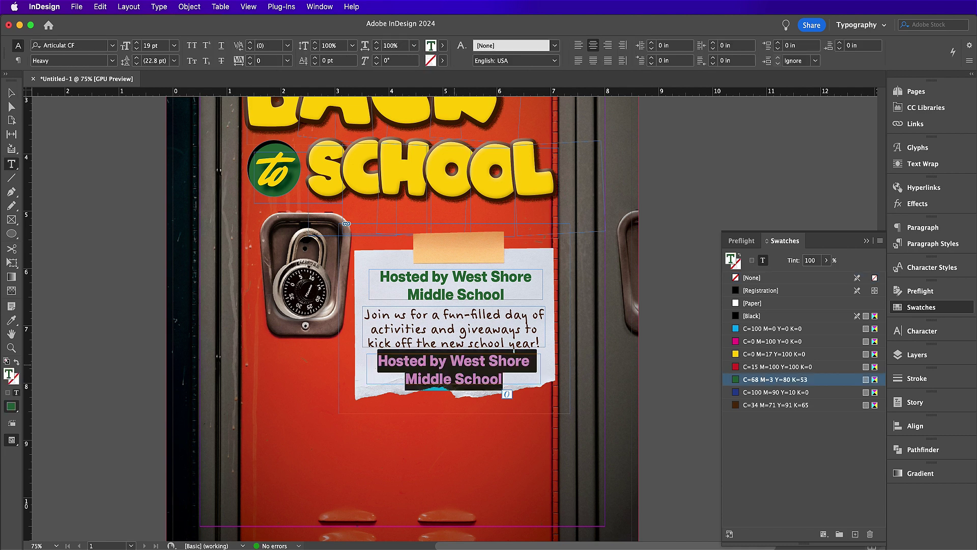
type("1 P")
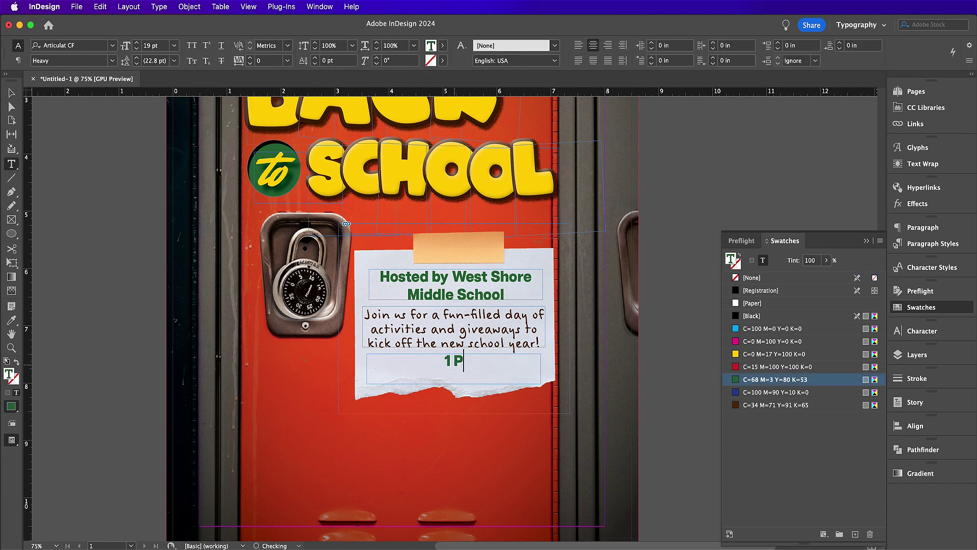
type("M TO 5 PM")
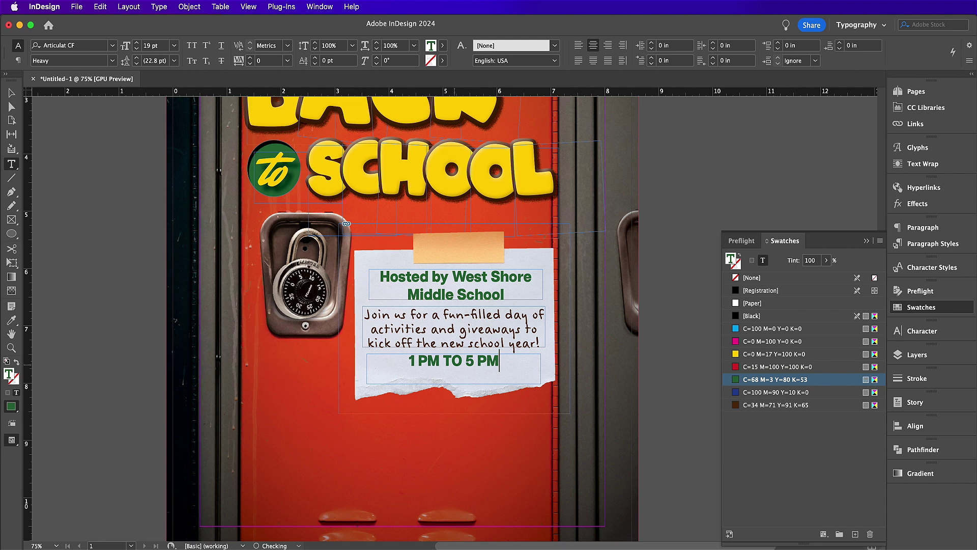
Step: Fit the time line's frame to its text and nudge it slightly down on the note
left_click(11, 93)
left_click(426, 363)
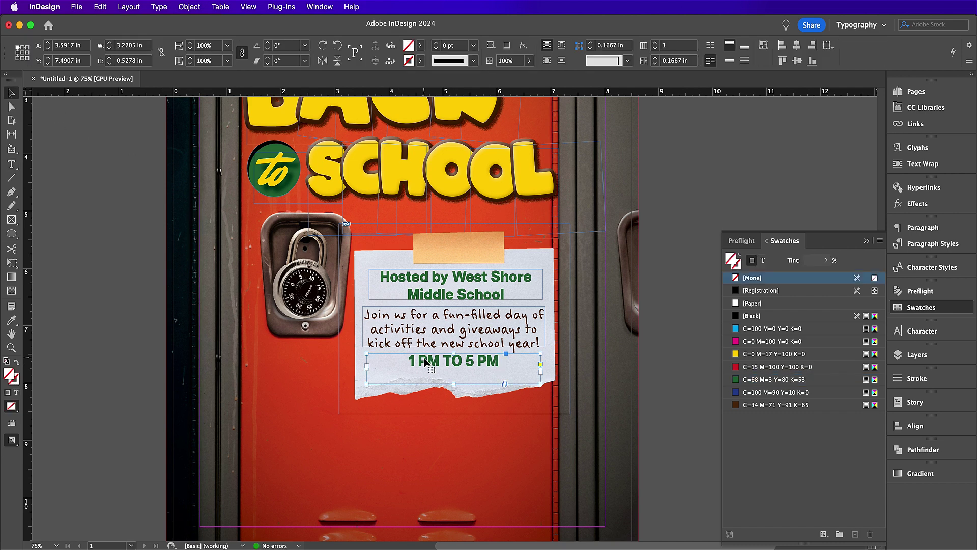
double_click(453, 384)
key("Down")
key("Down")
key("Down")
key("Down")
key("Down")
key("Down")
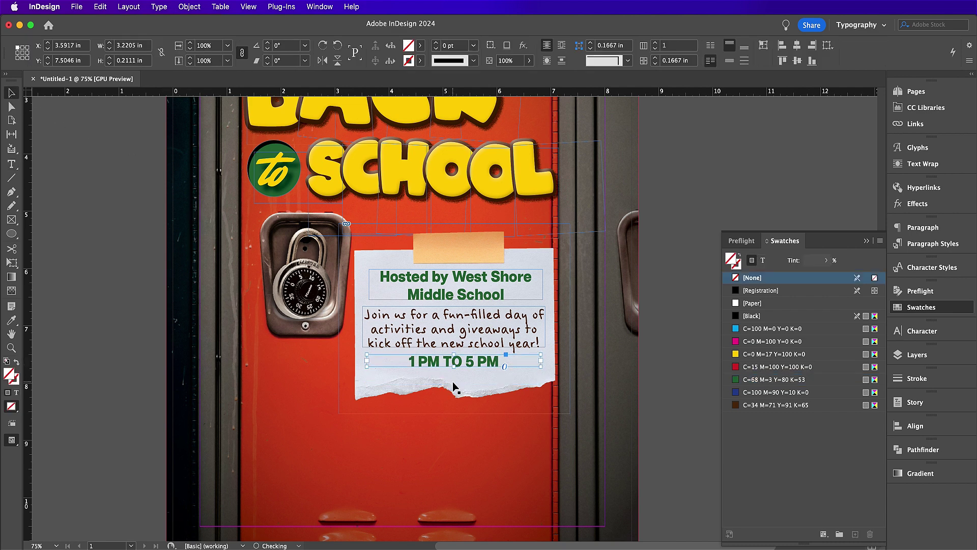
Step: Nudge the invitation text slightly down between the hosting line and the time line, and deselect it
left_click(444, 339)
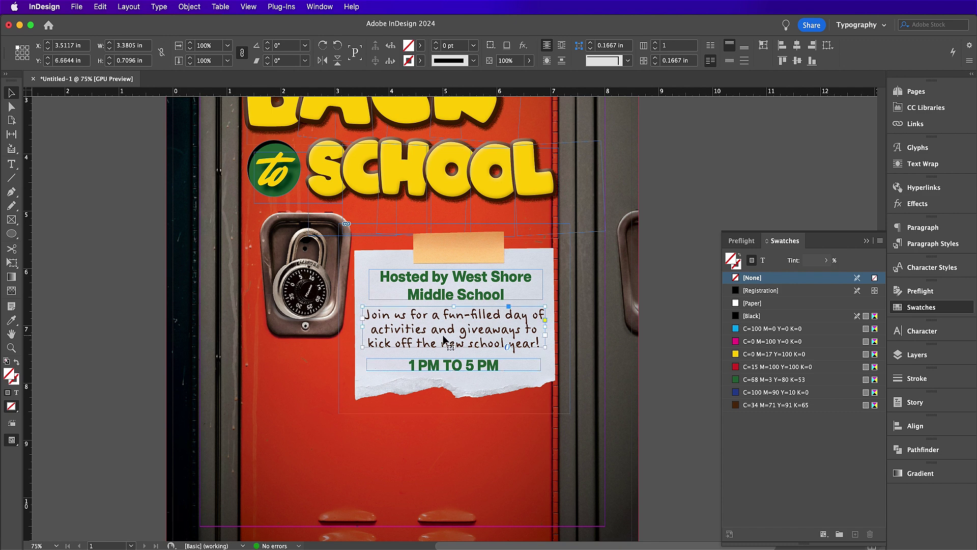
key("Down")
key("Down")
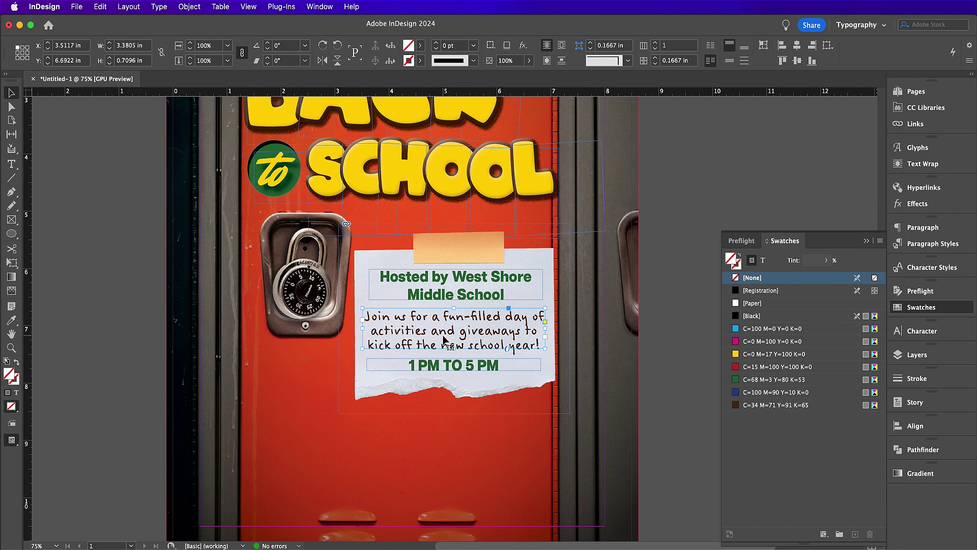
left_click(118, 374)
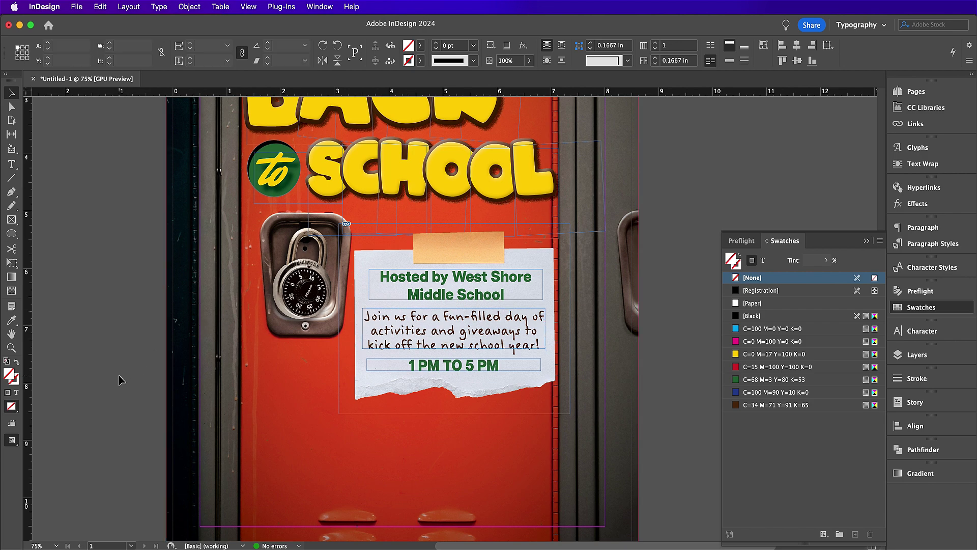
Step: Place Note_1.psd below the padlock at about 2.44 by 3.36 in
left_click(76, 6)
left_click(111, 179)
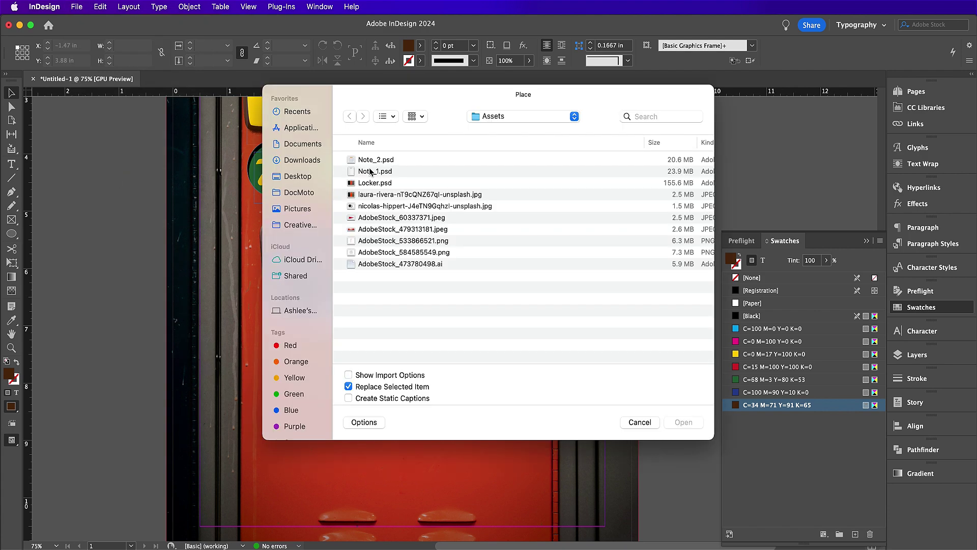
double_click(375, 171)
left_click_drag(252, 337, 376, 454)
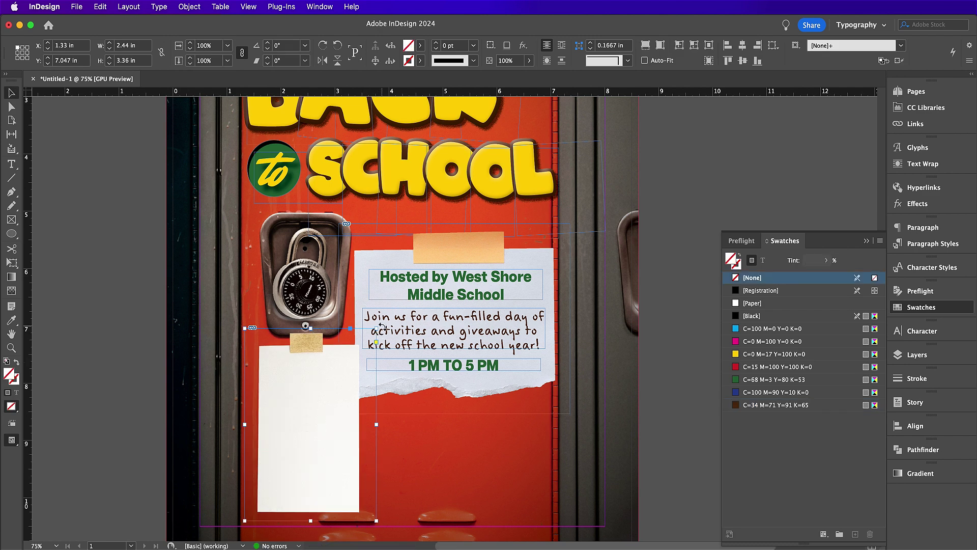
Step: Rotate the placed note 8° counterclockwise and nudge it down below the padlock
left_click_drag(241, 324, 234, 337)
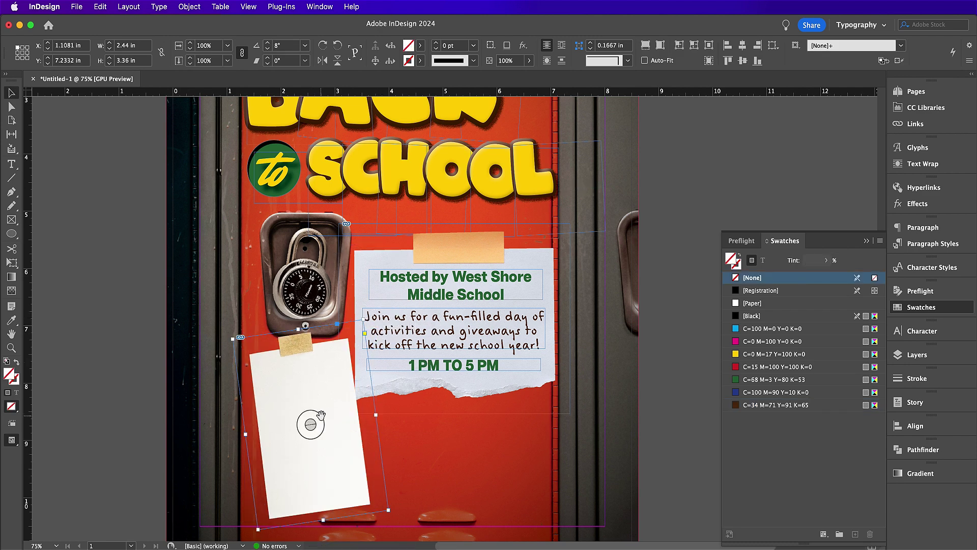
key("shift+Down")
key("shift+Down")
key("shift+Up")
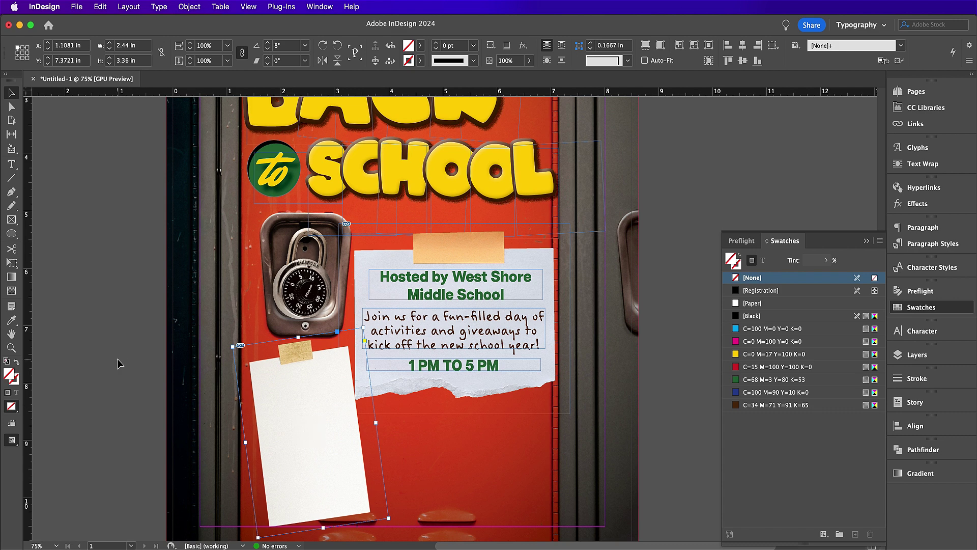
Step: Duplicate the handwritten invitation text onto the tilted note and replace its wording with "Saturday"
left_click(394, 324)
left_click_drag(393, 324, 304, 424)
double_click(304, 424)
key("super+a")
type("SA")
key("BackSpace")
type("aturday")
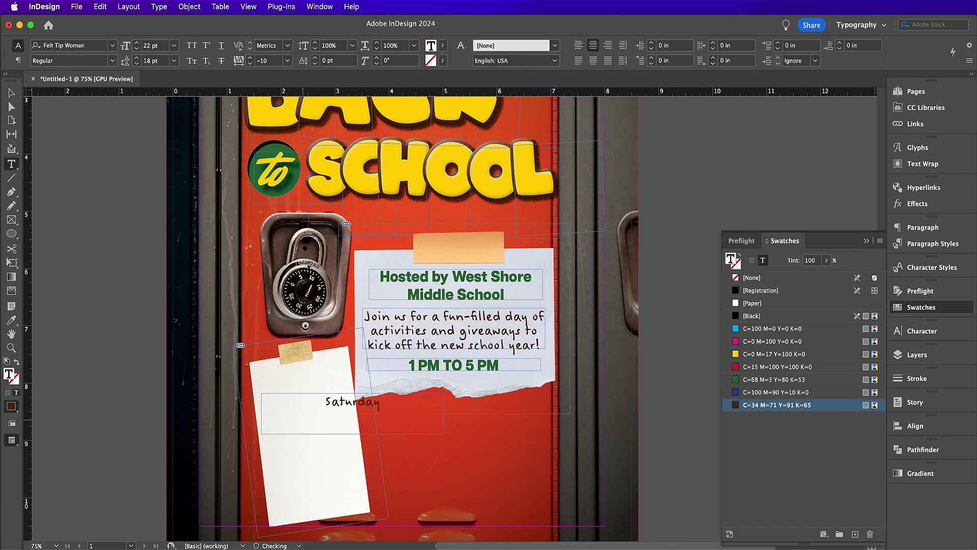
Step: Set the Saturday text's size to 28 pt
key("super+a")
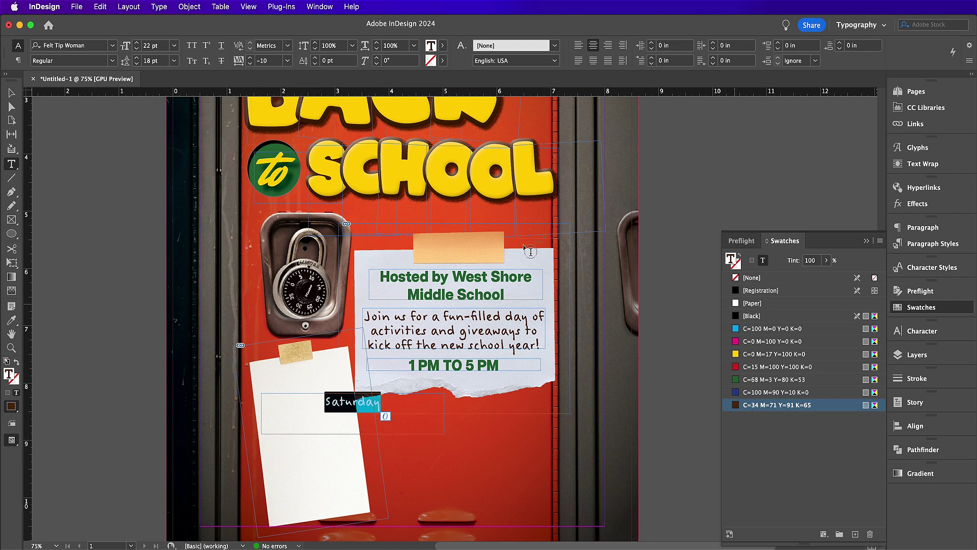
double_click(150, 46)
type("28")
key("Return")
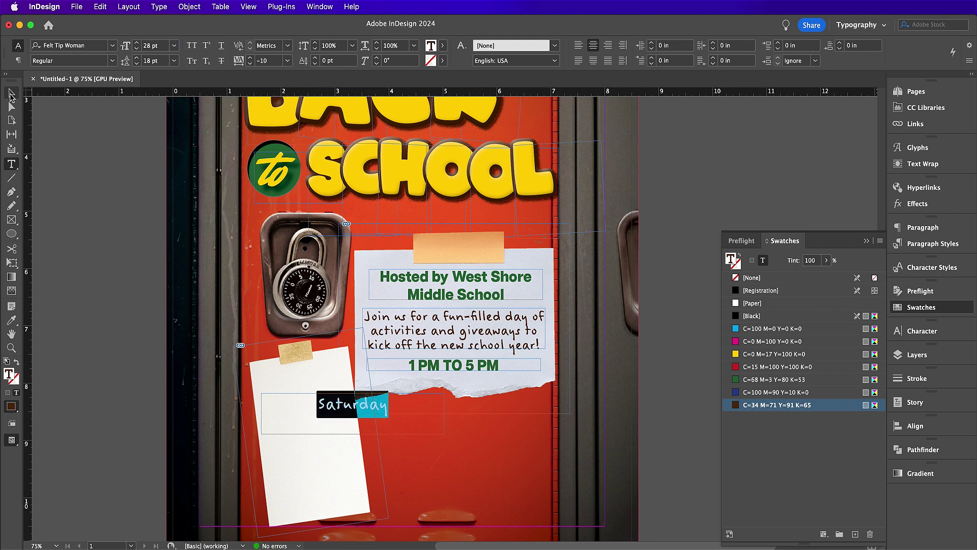
Step: Rotate the Saturday text 8°, position it below the tape on the tilted note and fit its frame's height to the text
left_click(10, 94)
left_click(307, 378)
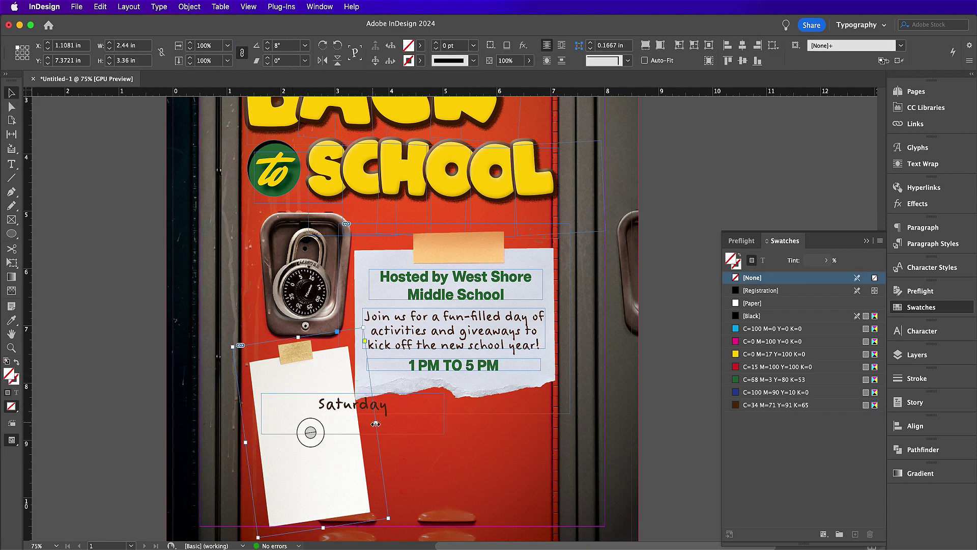
left_click(406, 433)
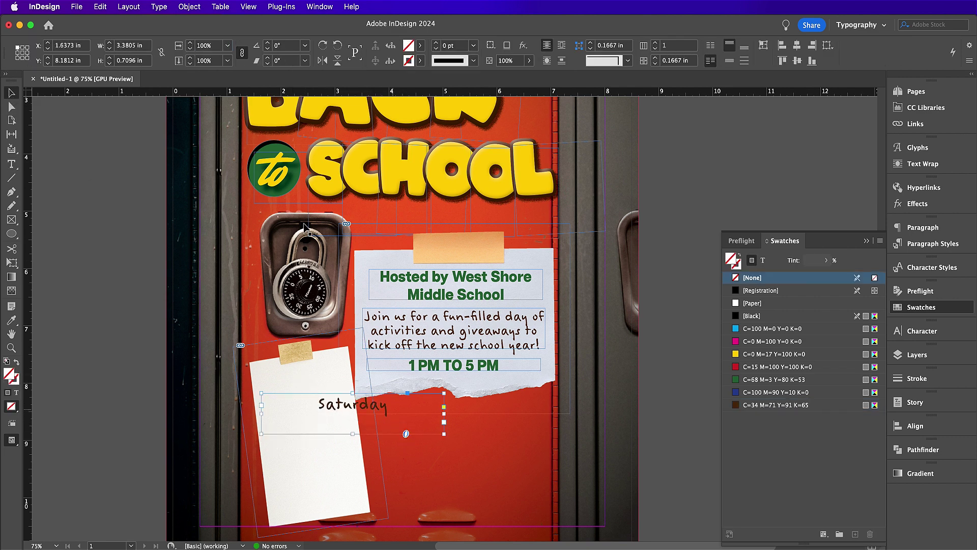
left_click(265, 46)
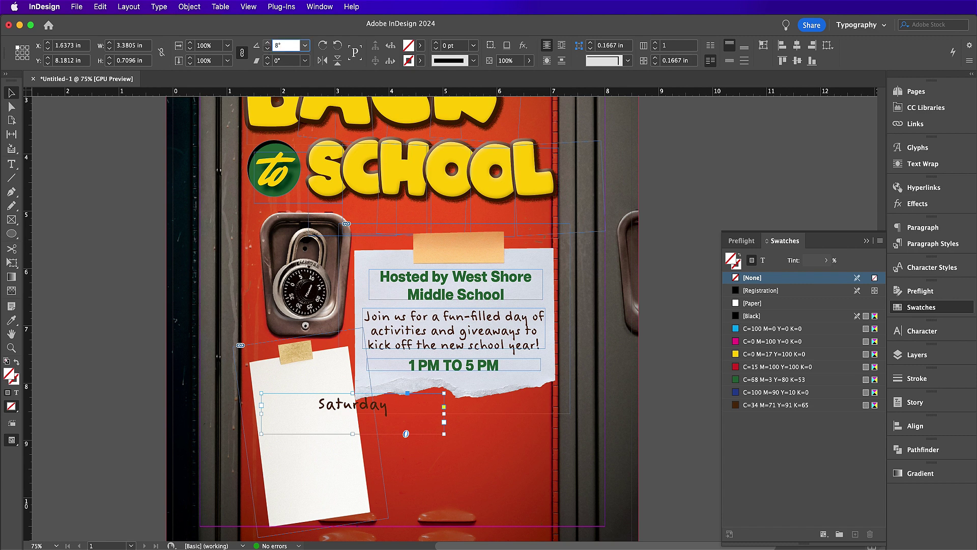
type("8")
key("Return")
left_click_drag(384, 400, 336, 391)
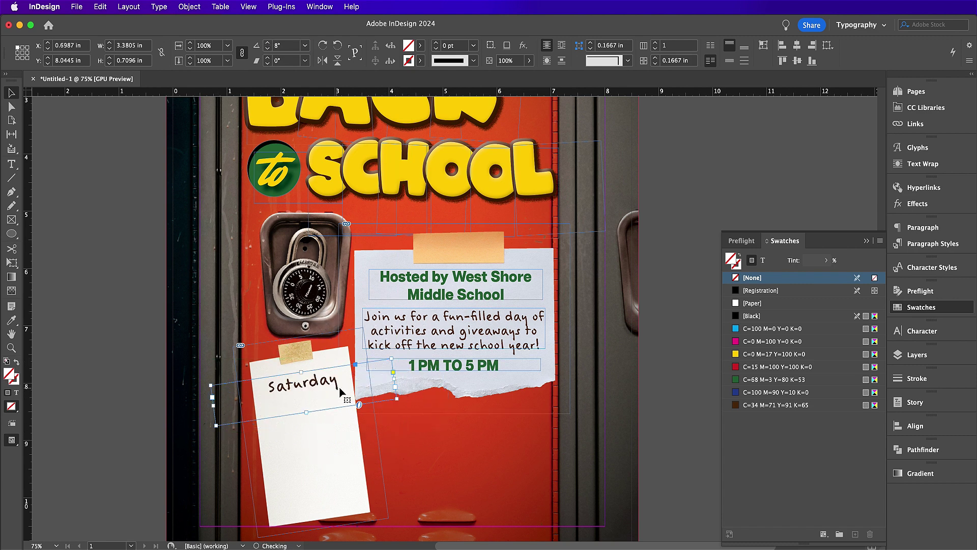
left_click(306, 412)
Step: Copy the "1 PM TO 5 PM" text onto the tilted note below Saturday and rotate the copy 8°
left_click(465, 368)
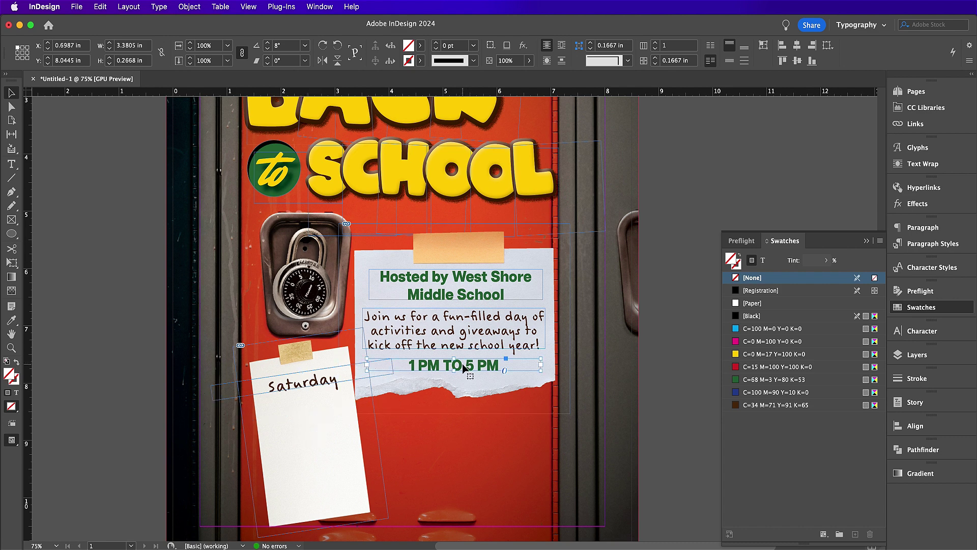
key("super+c")
key("super+v")
left_click_drag(440, 320, 303, 421)
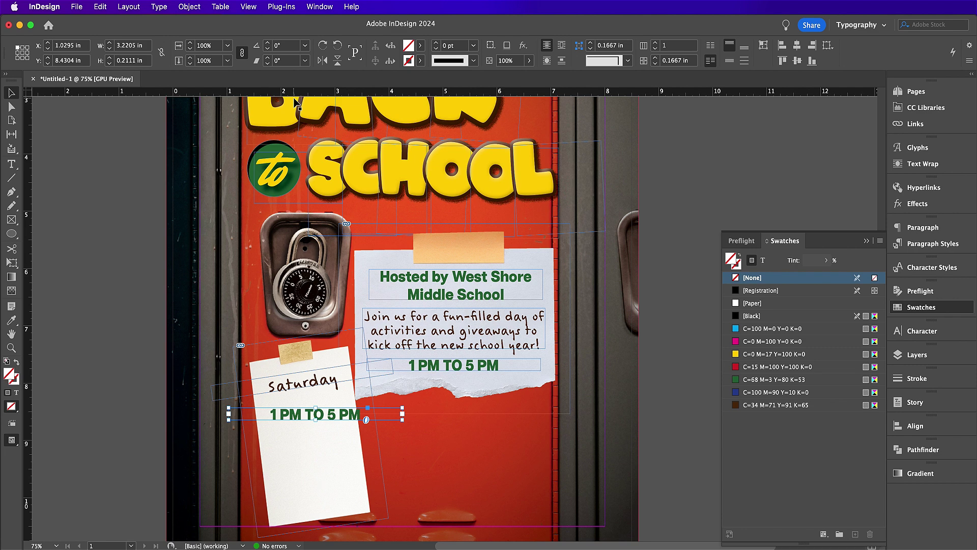
left_click(280, 46)
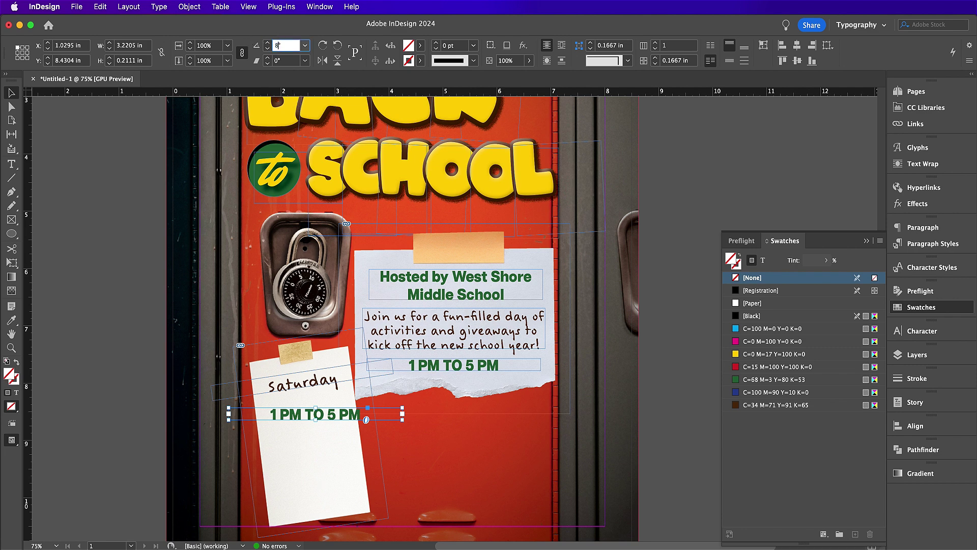
type("8")
key("Return")
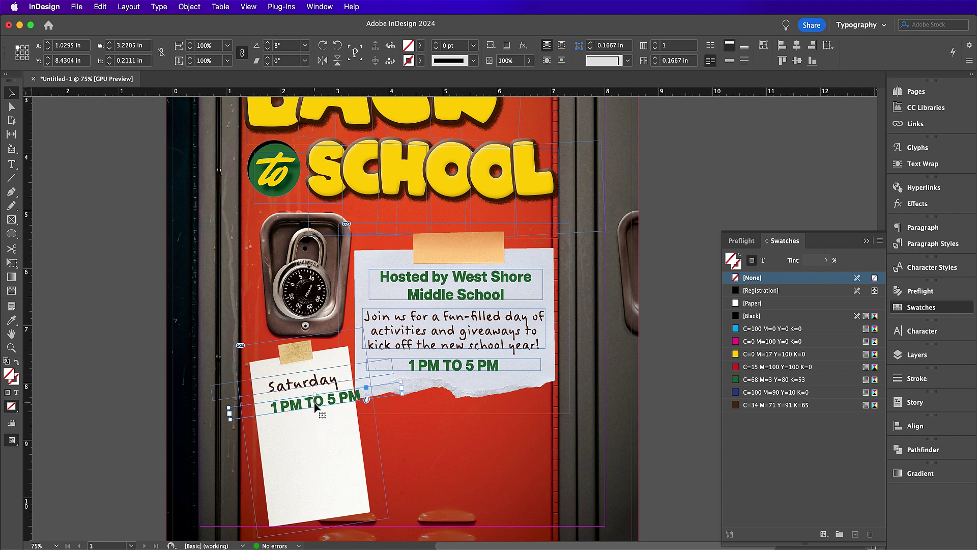
Step: Enlarge the copied text's frame to about 0.99 in high and replace its wording with "24"
left_click_drag(315, 405, 343, 446)
triple_click(337, 385)
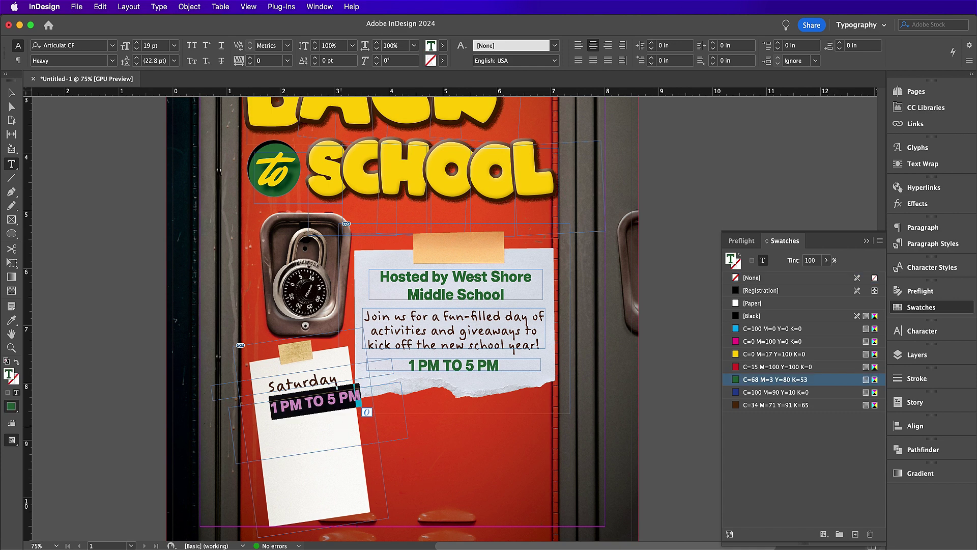
type("24")
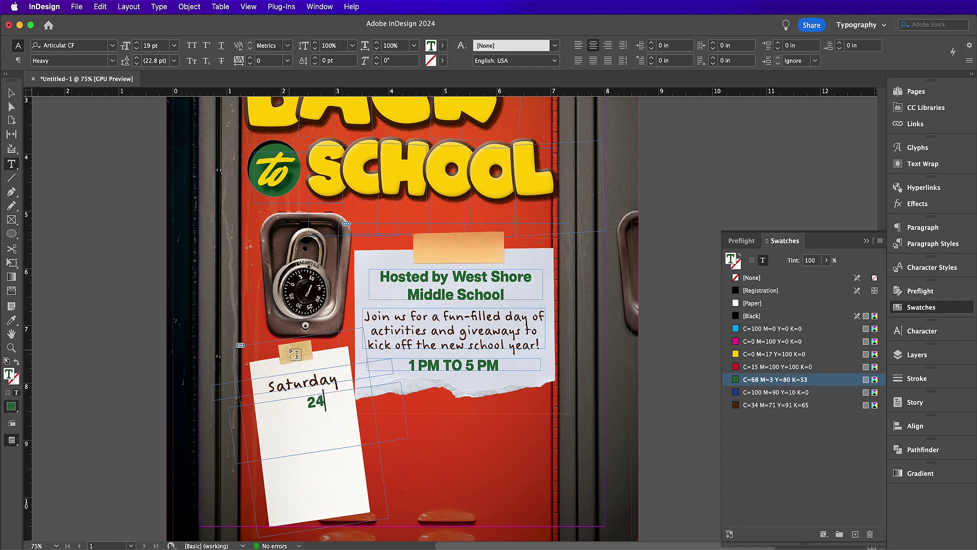
Step: Set the 24 to 61 pt and centre it on the tilted note beneath Saturday
key("shift+Home")
double_click(151, 49)
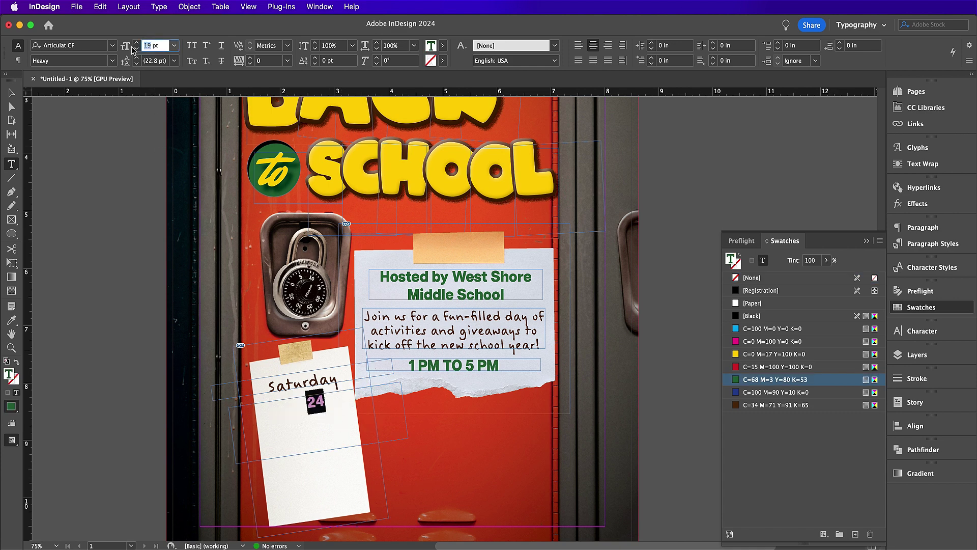
type("61")
key("Return")
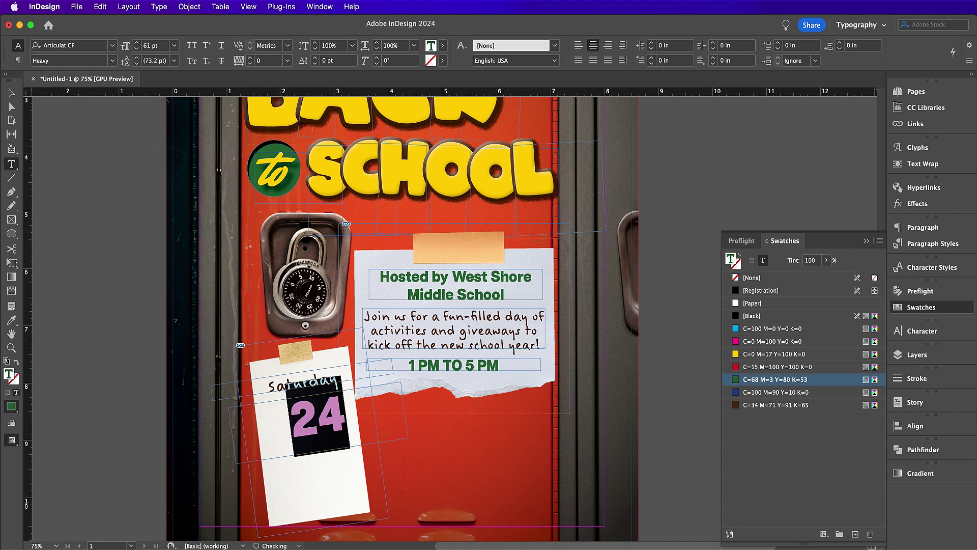
left_click(11, 92)
left_click_drag(334, 437, 319, 437)
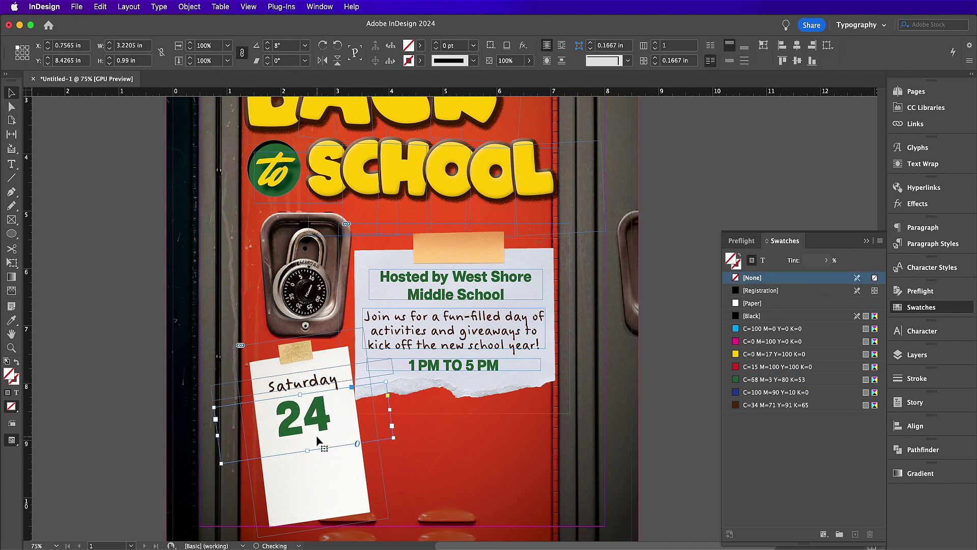
Step: Duplicate the Saturday text below the 24 and replace the copy's wording with "August"
left_click(309, 387)
left_click_drag(309, 387, 329, 452)
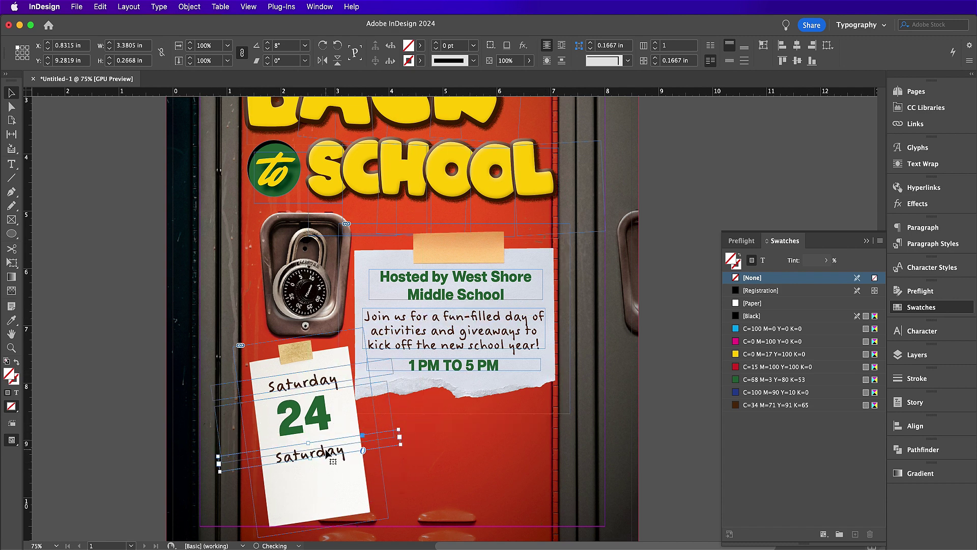
key("shift+Up")
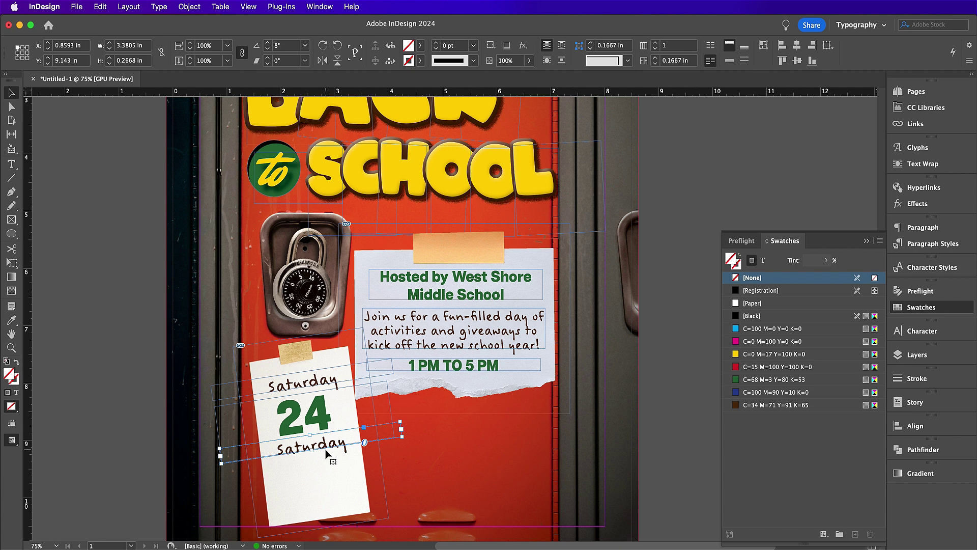
double_click(325, 449)
key("super+a")
type("August")
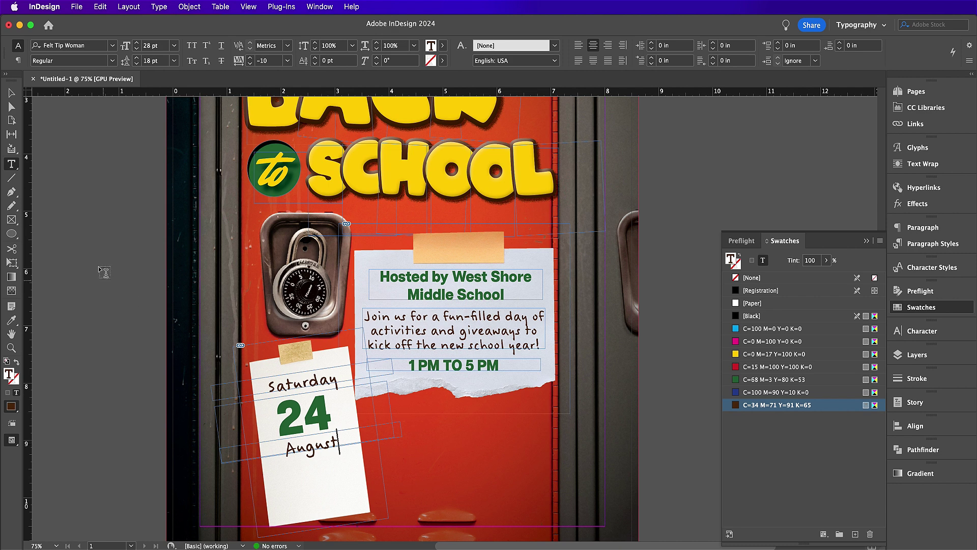
Step: Nudge the August text slightly up towards the 24
left_click(11, 98)
key("Up")
key("Up")
key("Up")
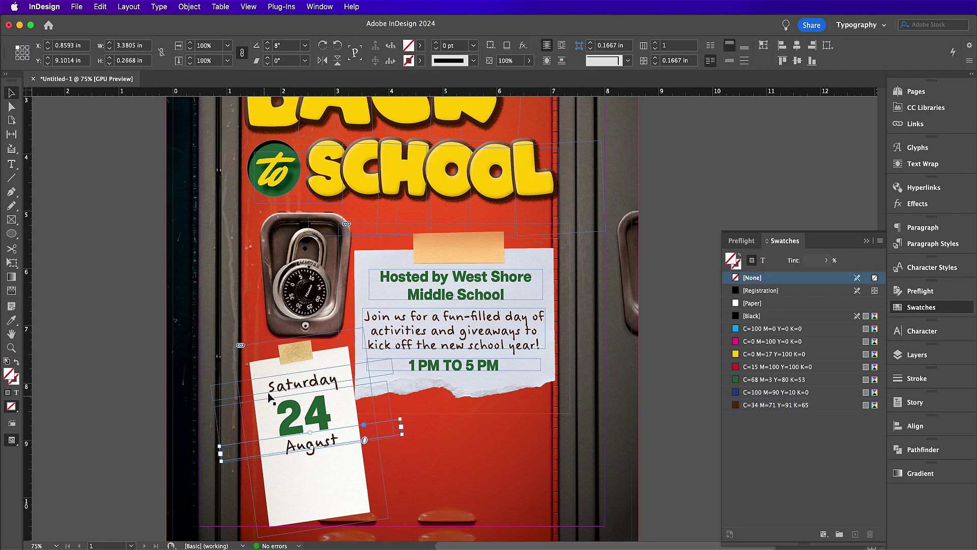
Step: Select the Saturday, 24 and August texts together and nudge them up on the tilted note
left_click(310, 424, "shift")
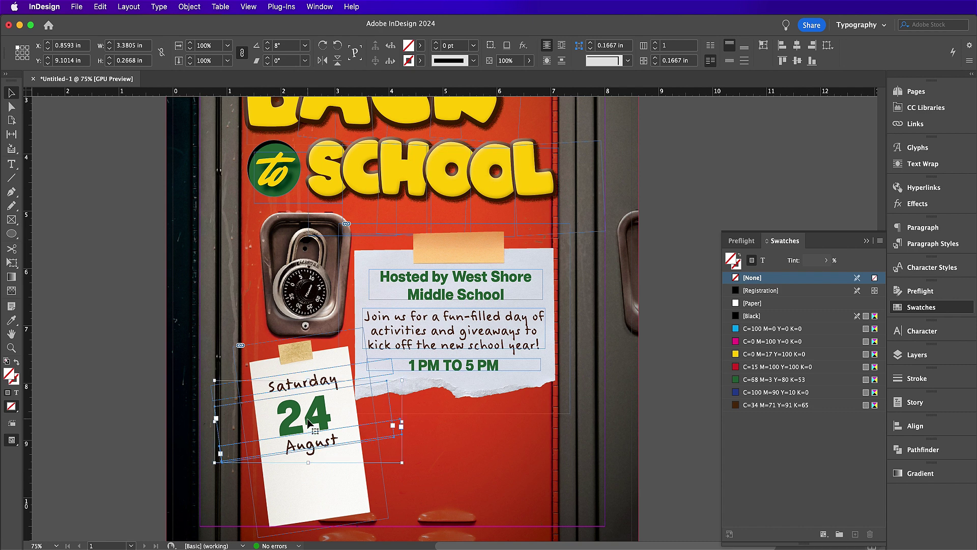
left_click(298, 386, "shift")
key("Up")
key("Up")
key("Up")
key("Up")
key("Up")
key("Up")
key("Up")
key("Up")
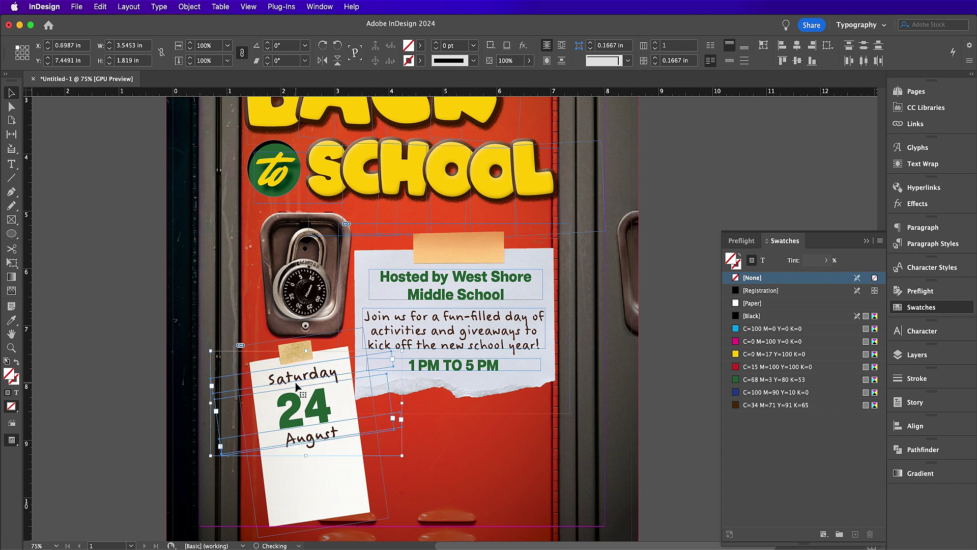
Step: Deselect the date texts, switch to Photoshop and open AdobeStock_60337371.jpeg from the Assets folder
left_click(154, 401)
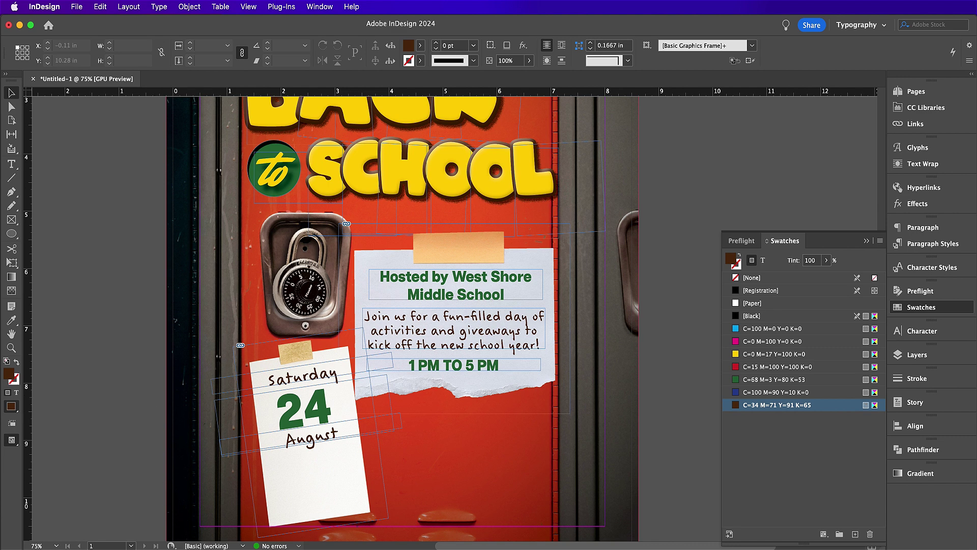
left_click(431, 547)
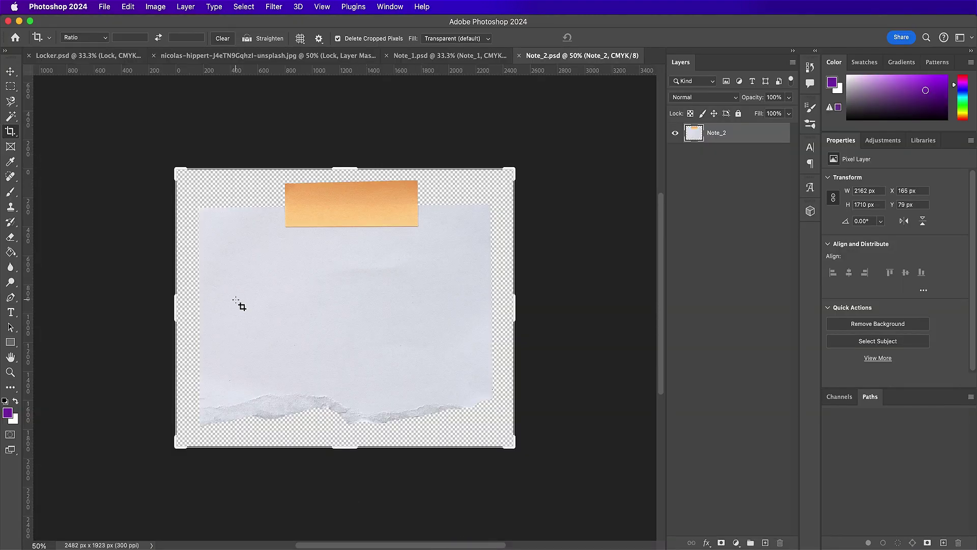
key("super+o")
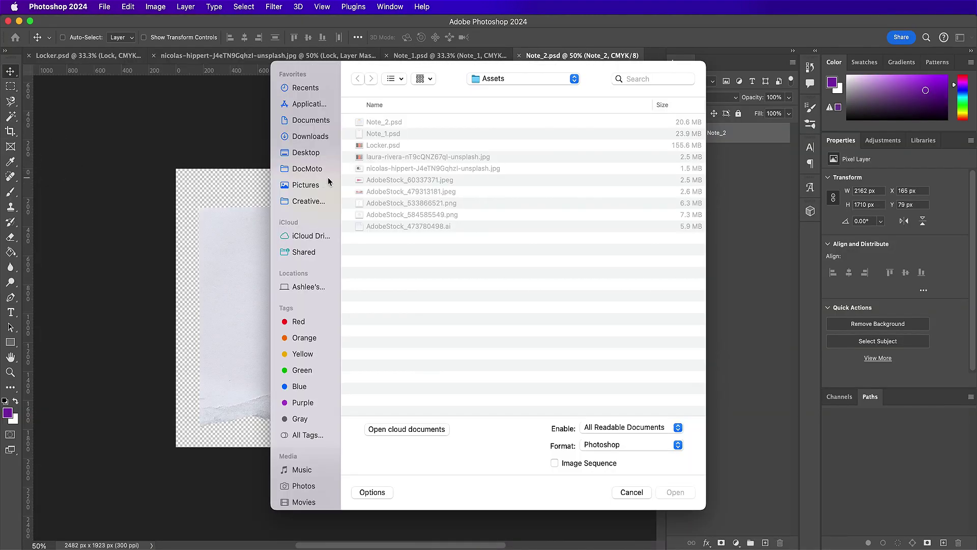
double_click(393, 180)
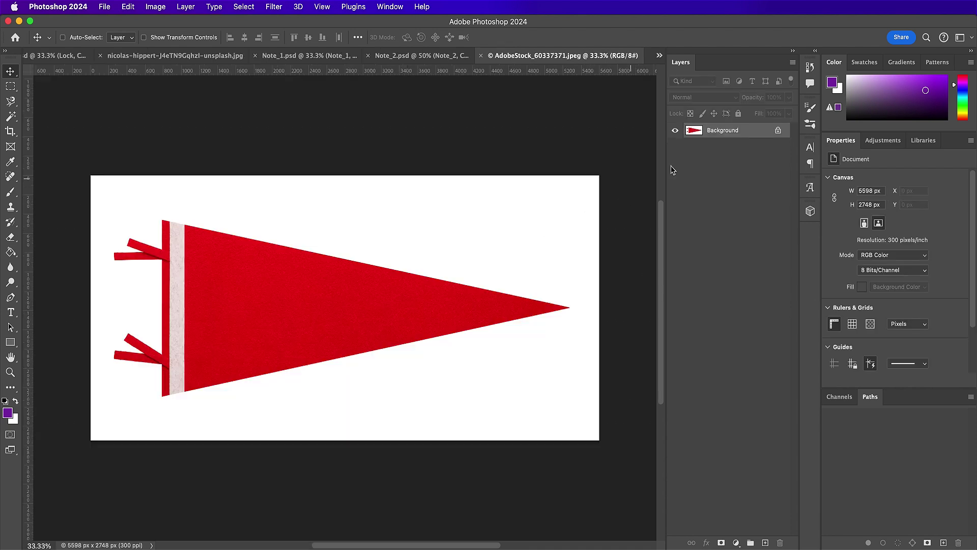
Step: Turn the locked background into a regular layer named Flag
double_click(729, 130)
type("Flag")
key("Return")
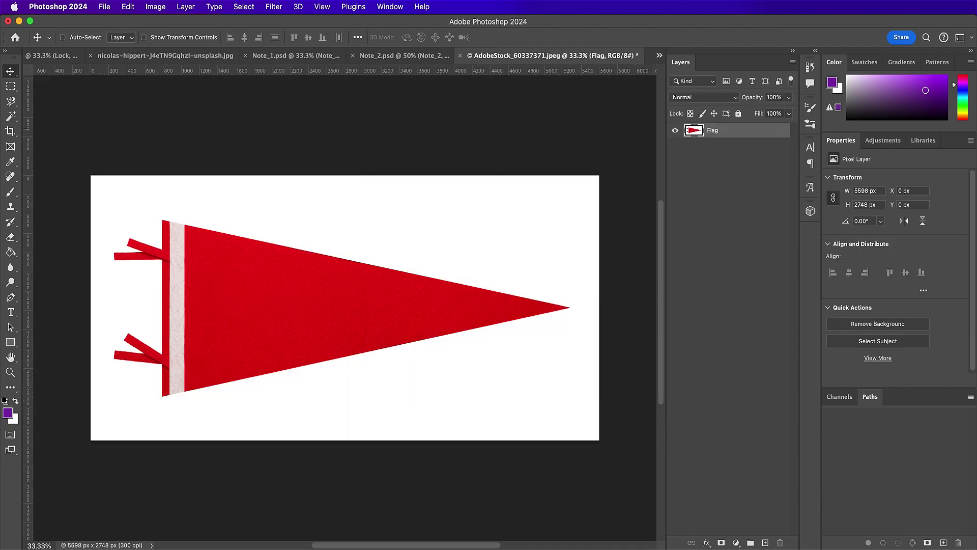
Step: Select the pennant with Select Subject and mask out the white background around it
left_click(244, 7)
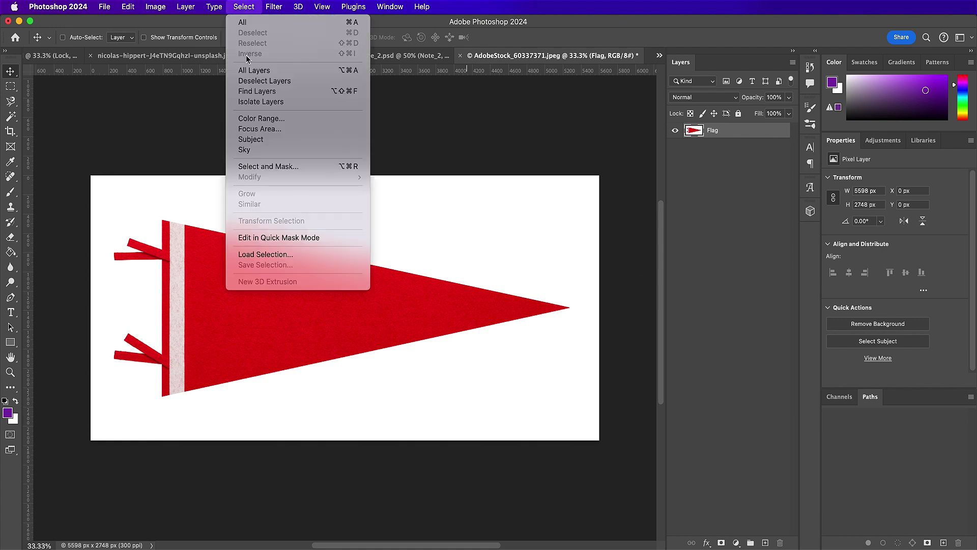
left_click(252, 139)
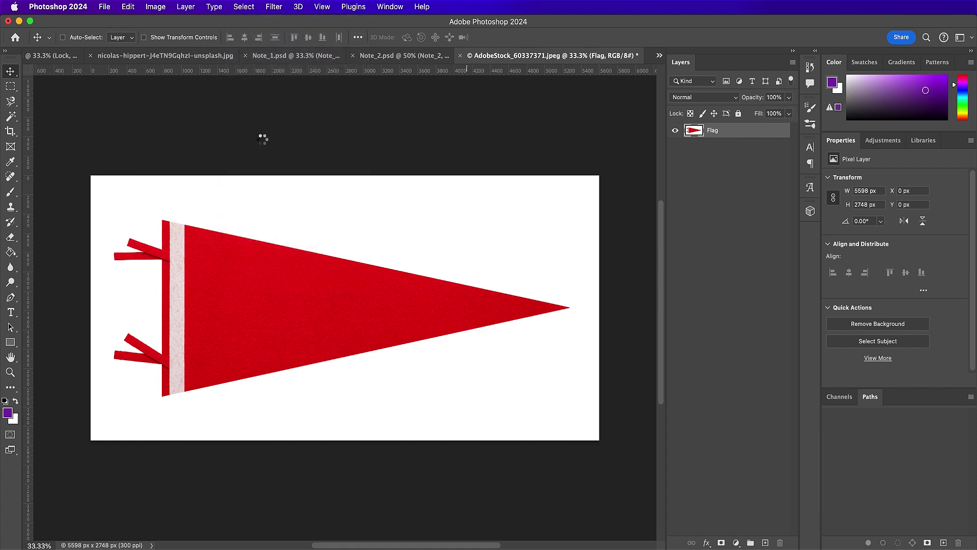
left_click(721, 543)
Step: Convert the flag image to CMYK color mode, accepting the default profile
left_click(162, 6)
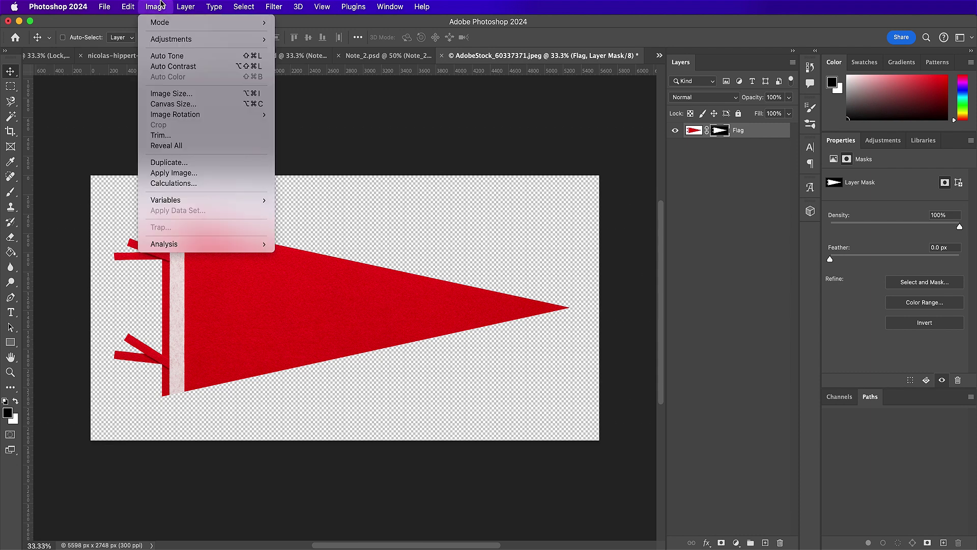
mouse_move(252, 24)
left_click(321, 74)
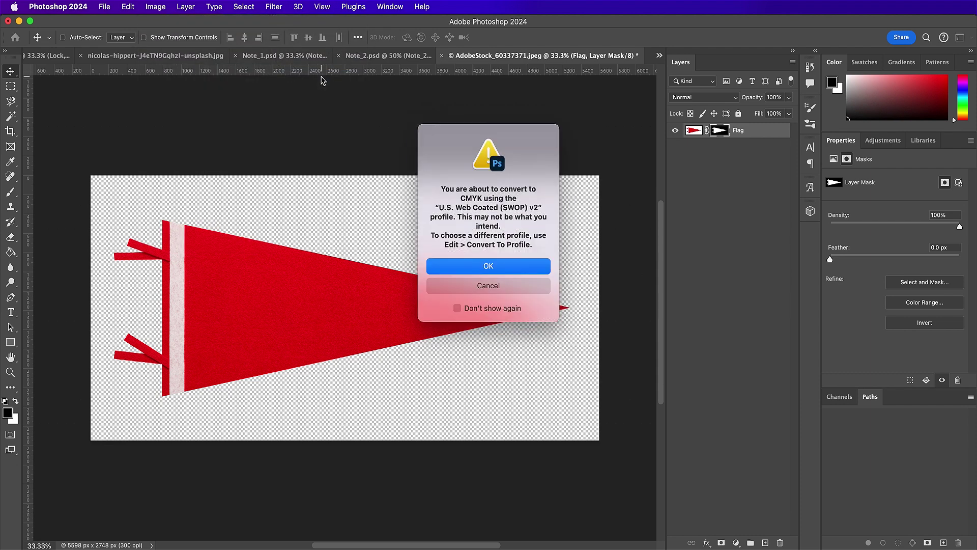
key("Return")
Step: Check the flag document's image size and resolution
left_click(152, 6)
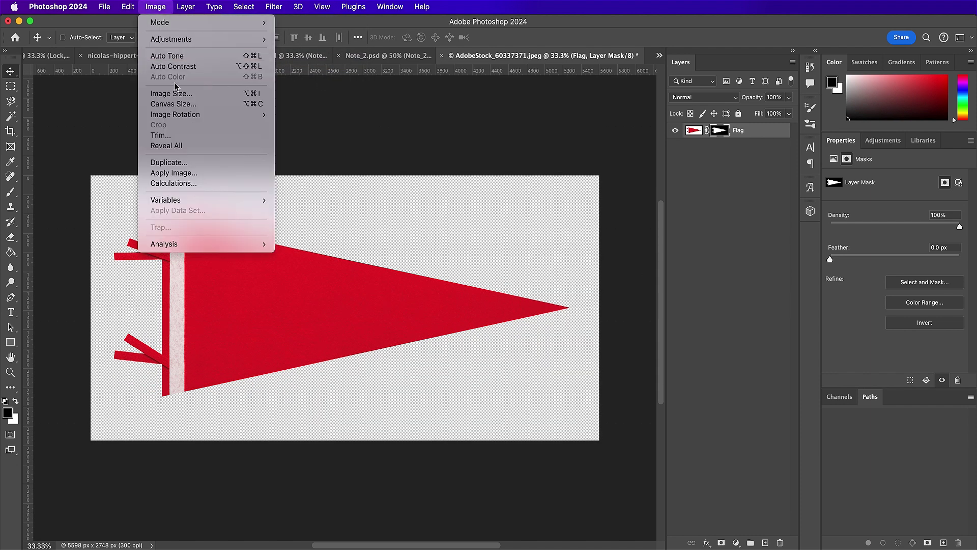
left_click(178, 94)
left_click(285, 466)
Step: Add a solid color fill layer in green, hex 409645, above the Flag layer
left_click(736, 543)
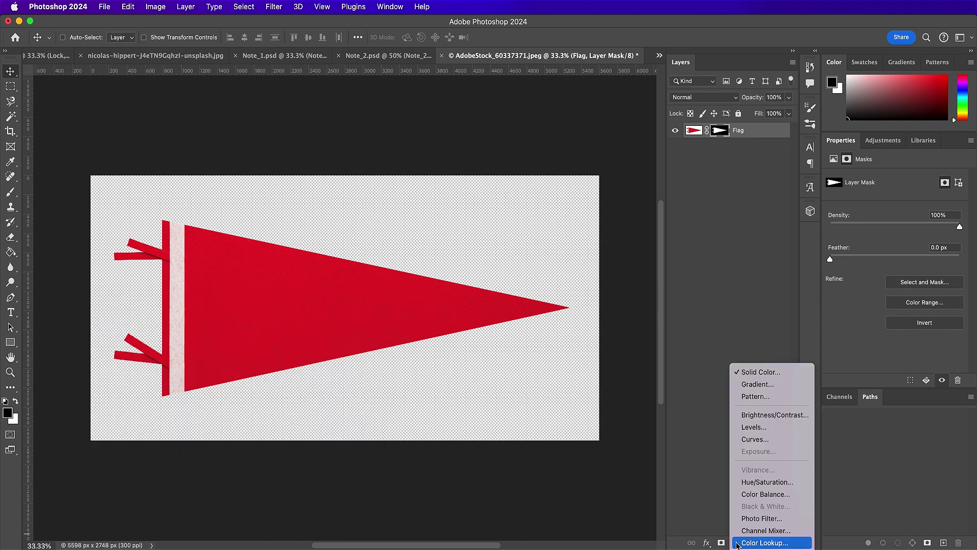
left_click(757, 372)
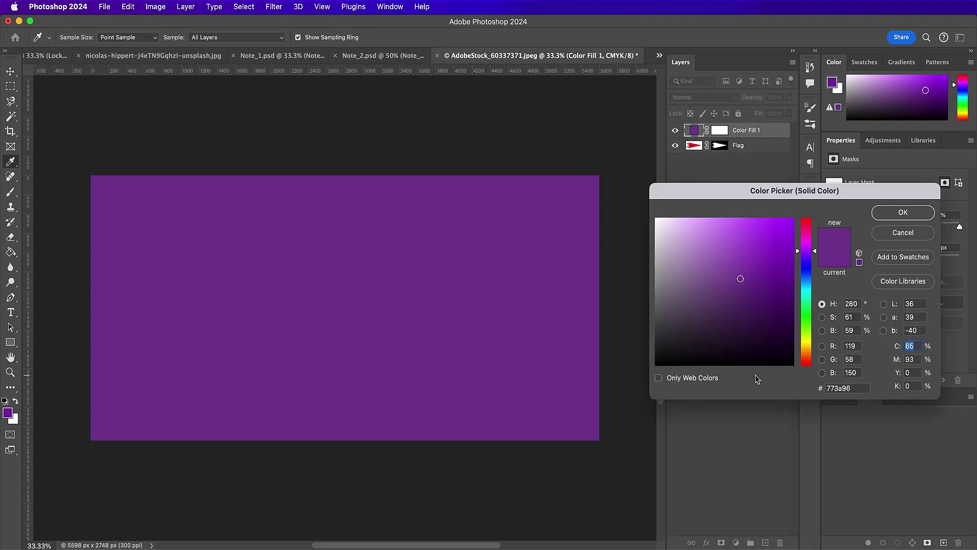
left_click(851, 388)
type("409")
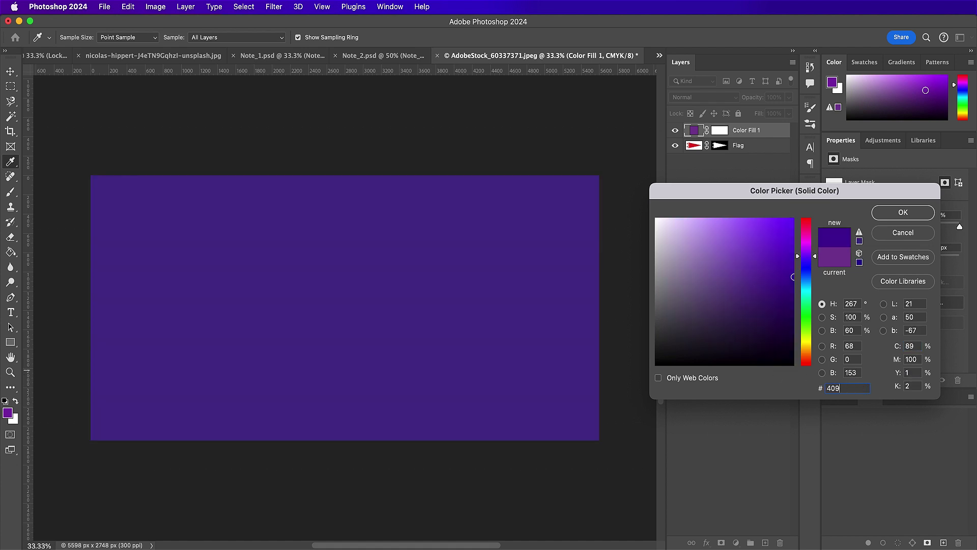
type("645")
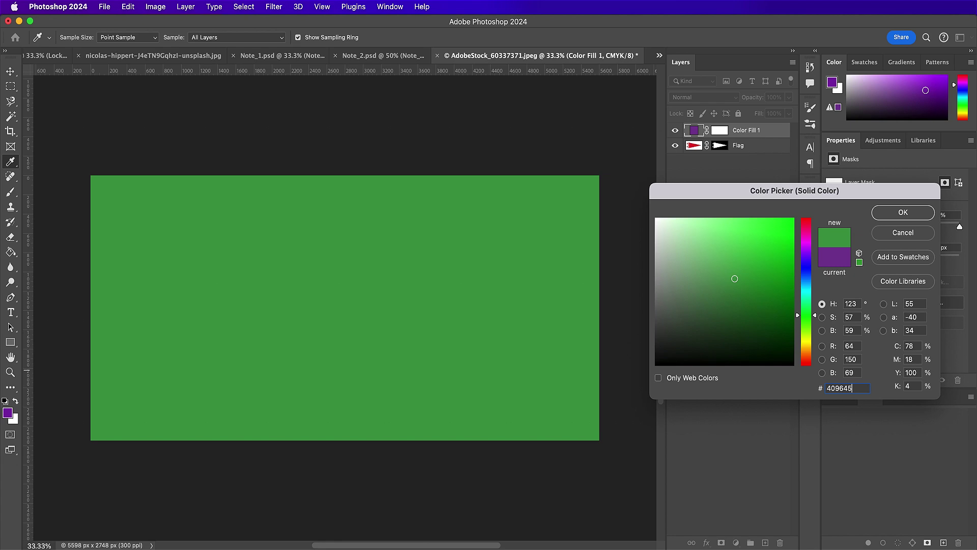
key("Return")
Step: Clip the green fill layer to the Flag layer and set its blend mode to Hue
right_click(771, 131)
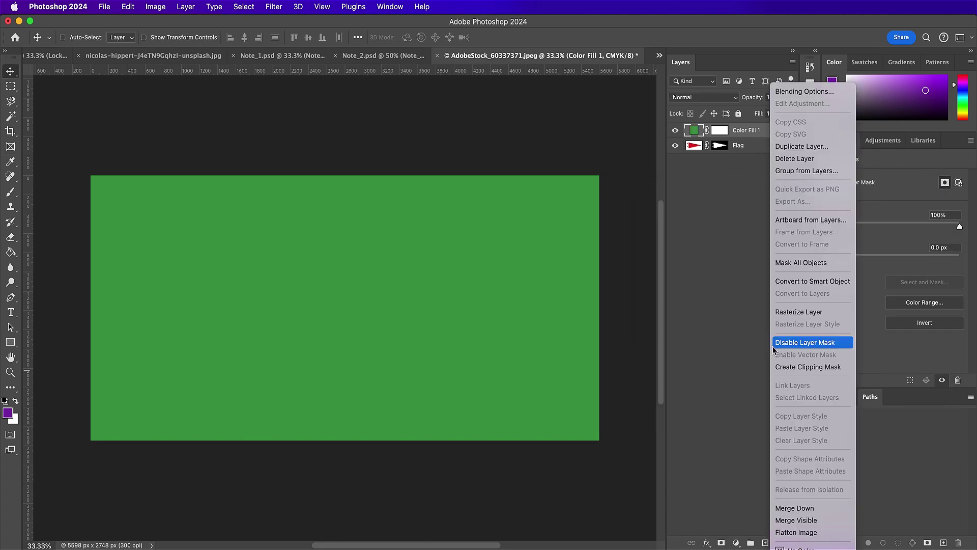
left_click(783, 366)
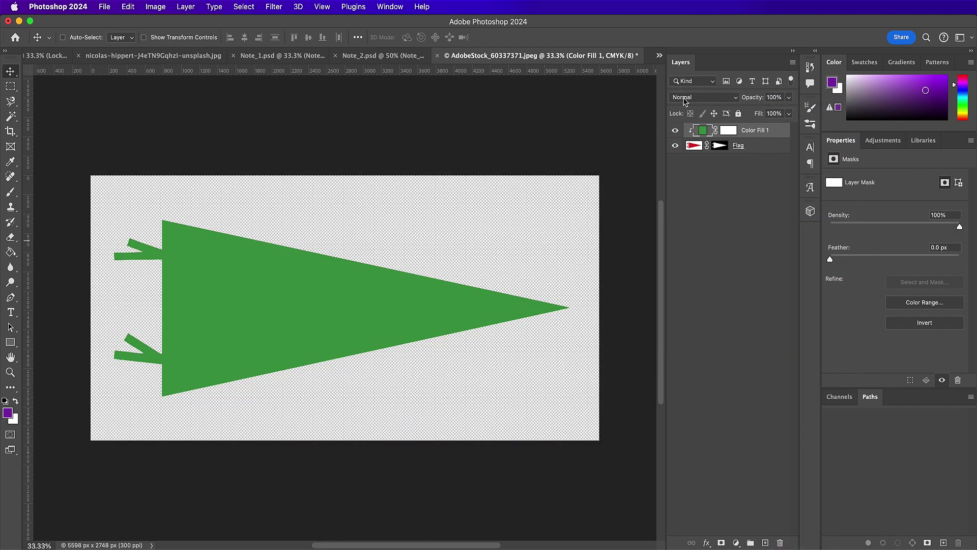
left_click(685, 98)
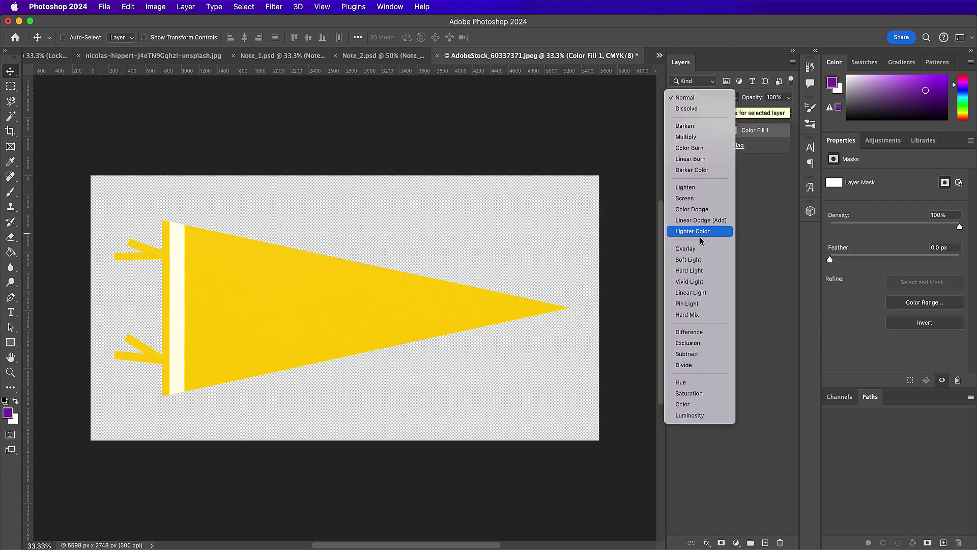
left_click(688, 383)
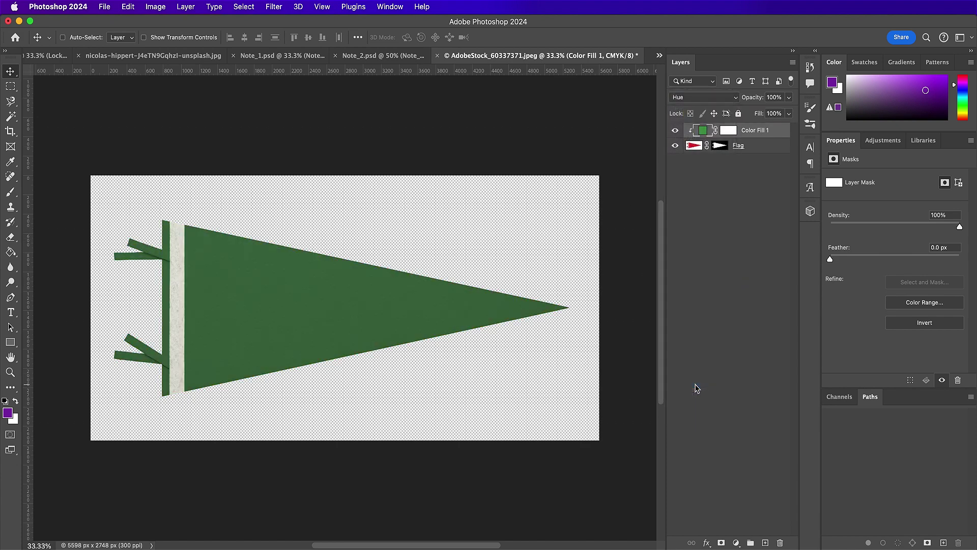
Step: Save the recolored pennant as Flag.psd in the Assets folder with Maximize Compatibility on
left_click(107, 8)
left_click(141, 134)
type("Flag")
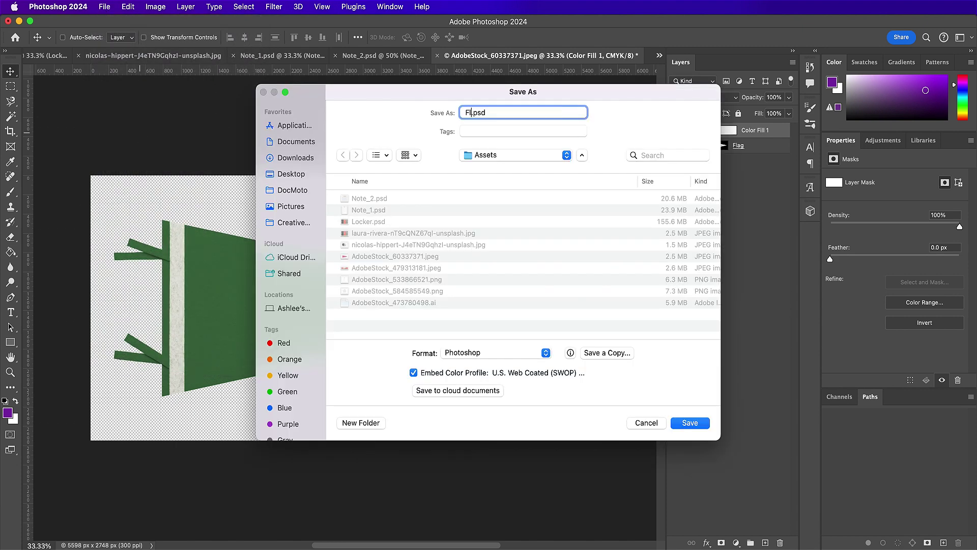
key("Return")
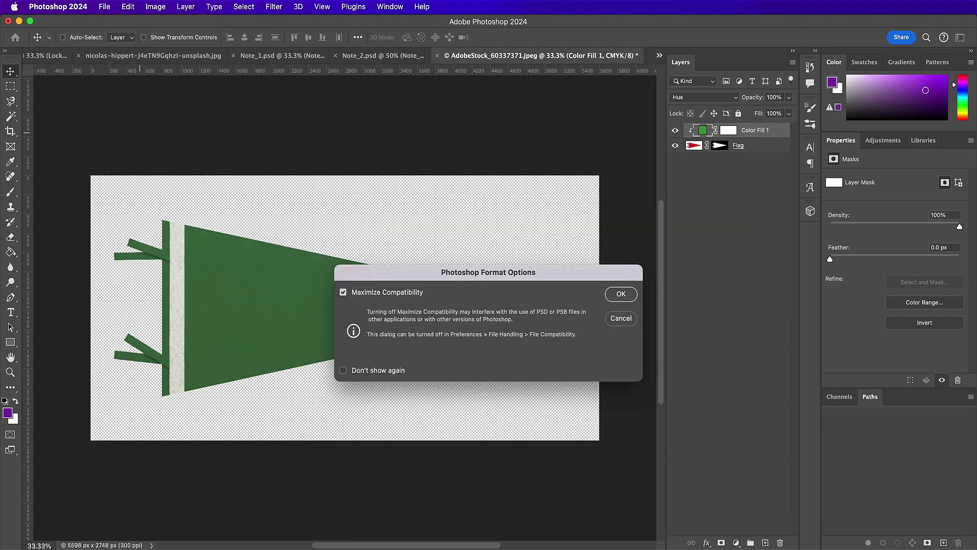
key("Return")
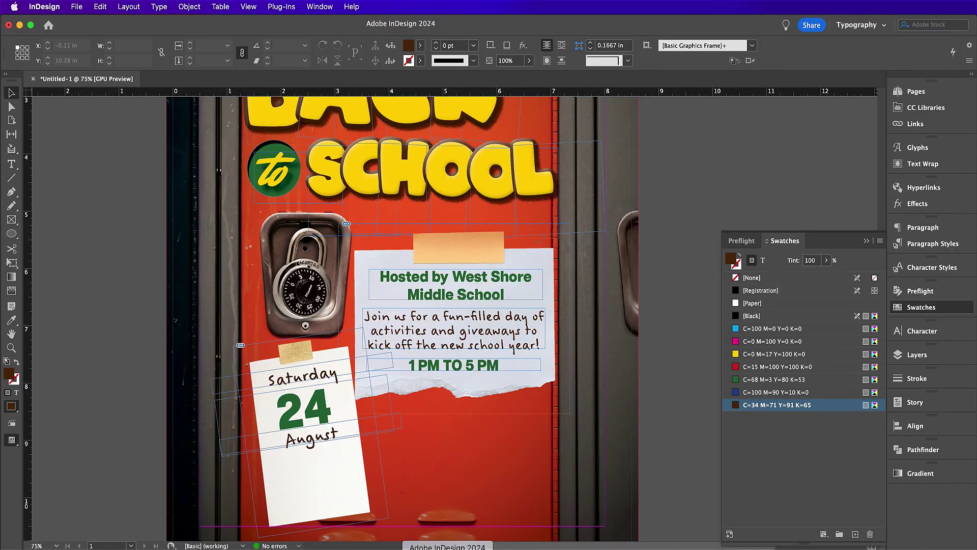
Step: In the InDesign flyer, place Flag.psd across the lower part of the page, about 9 in wide
left_click(76, 6)
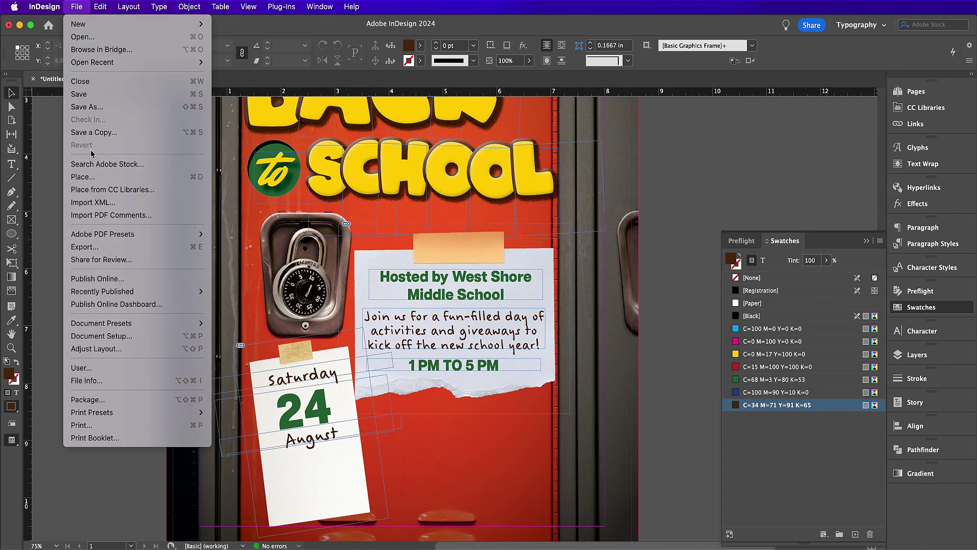
left_click(95, 179)
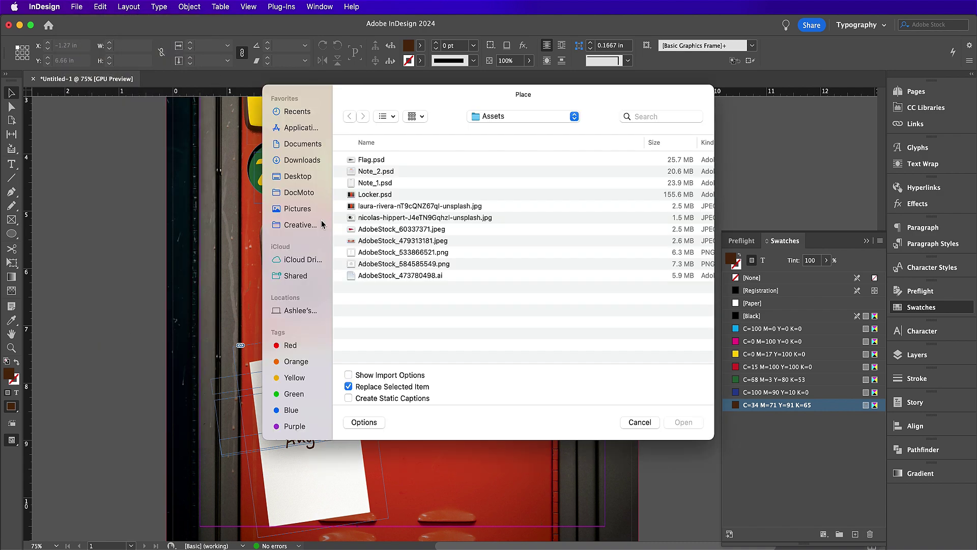
double_click(368, 161)
left_click_drag(138, 394, 621, 436)
scroll(621, 436, "down", 3)
scroll(621, 432, "down", 1)
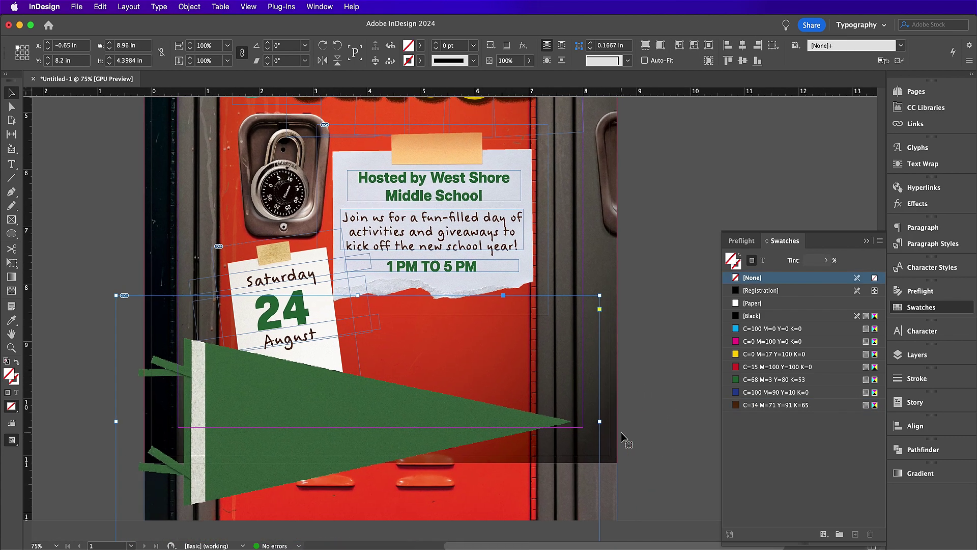
Step: Rotate the flag 8° and position it over the lower end of the date note, extending past the page's lower edge
left_click_drag(603, 291, 581, 262)
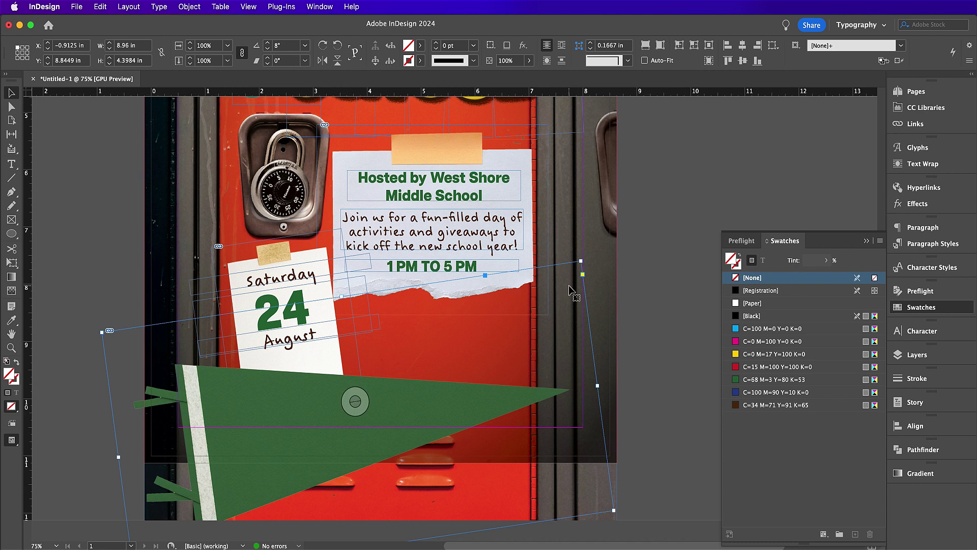
left_click_drag(473, 413, 486, 396)
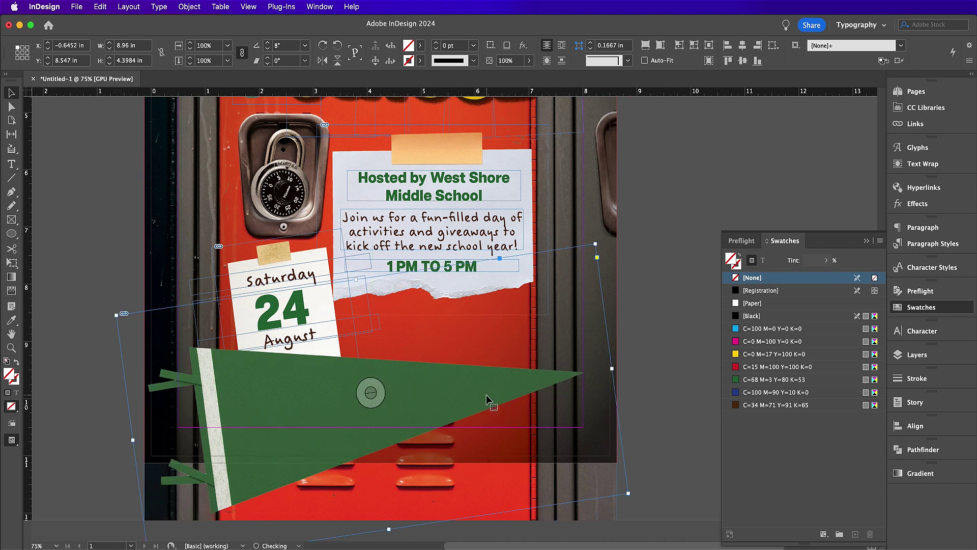
key("Down")
key("Down")
key("Down")
key("Down")
key("Down")
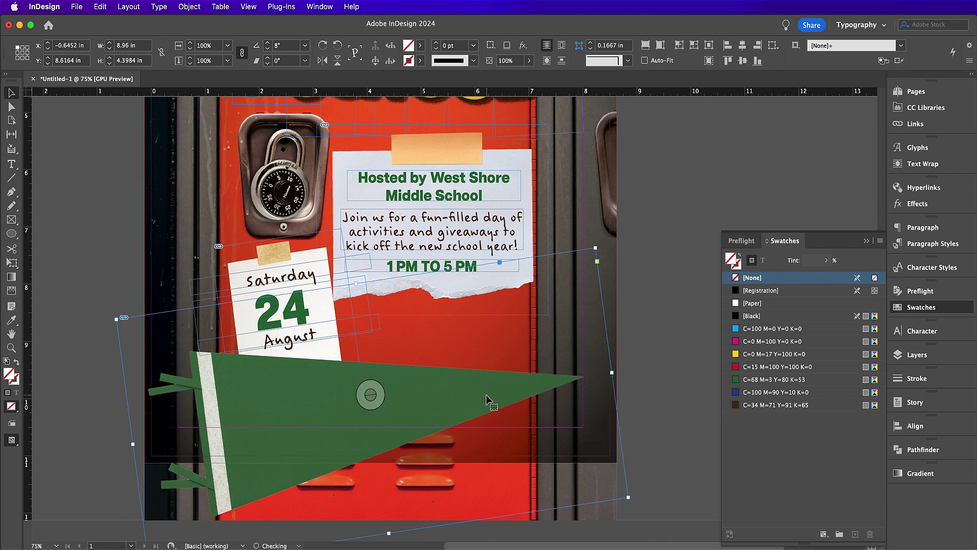
Step: Send the flag backward, then the date note so it sits behind the flag, and preview the flyer without guides
key("super+bracketleft")
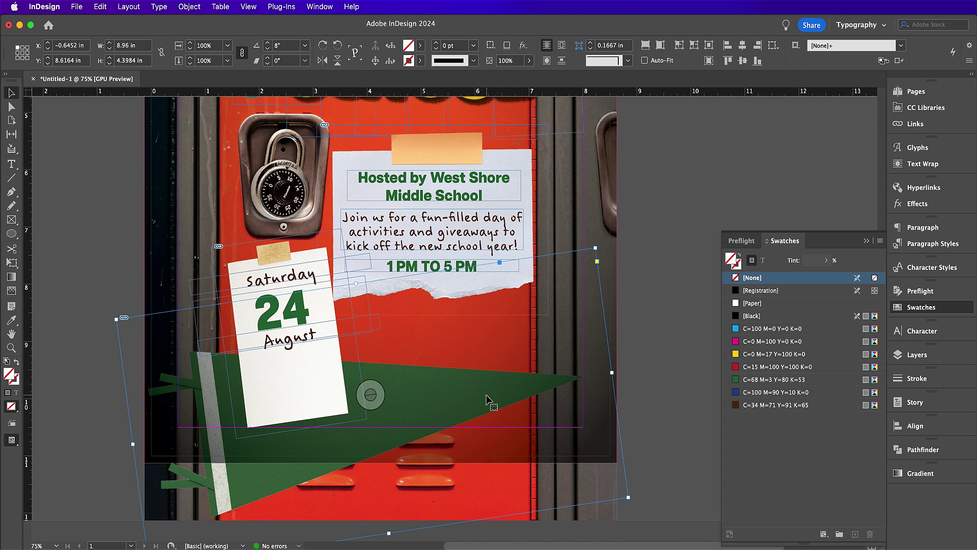
left_click(235, 253)
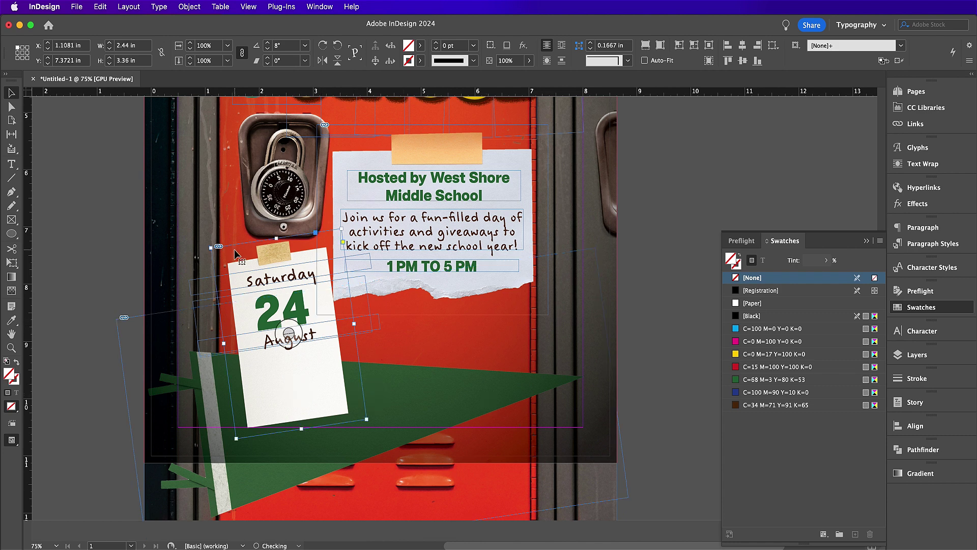
key("super+bracketleft")
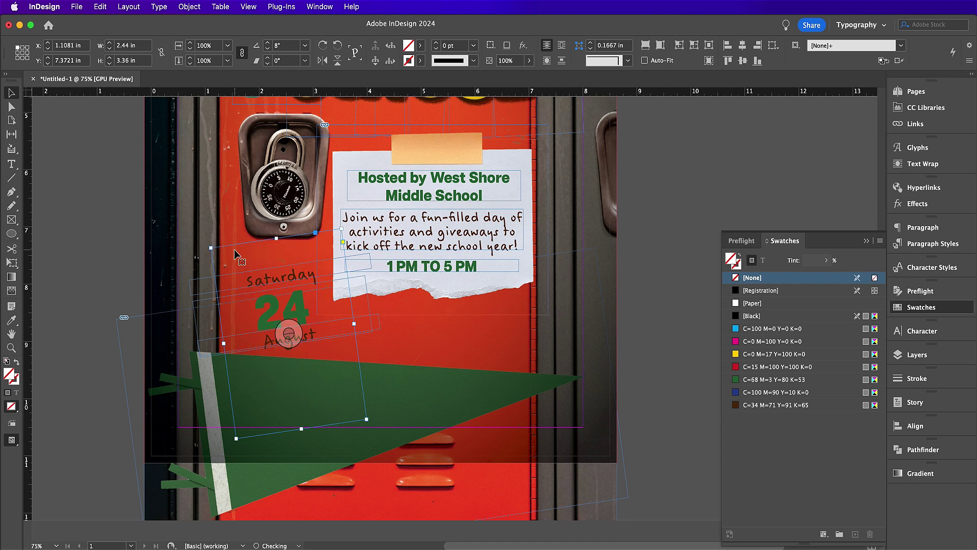
left_click(90, 326)
key("w")
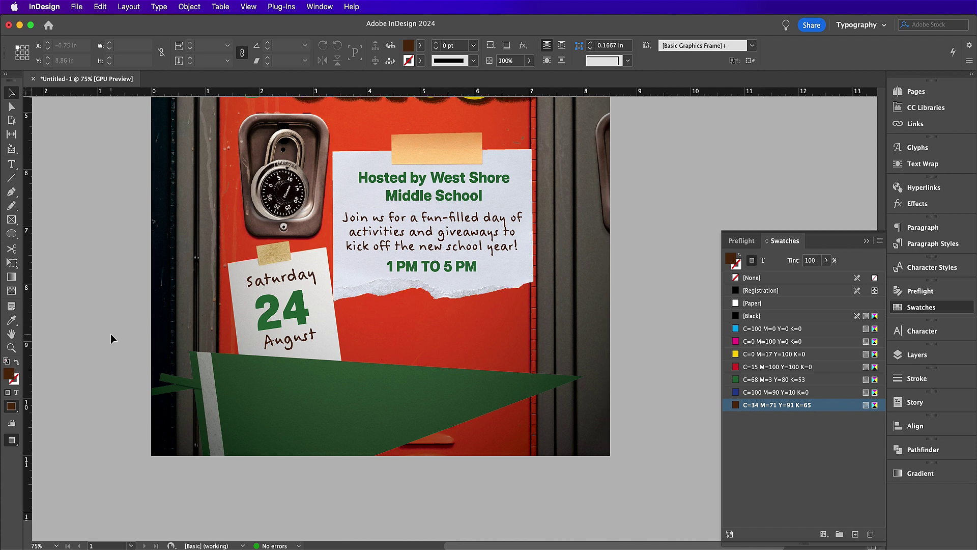
key("t")
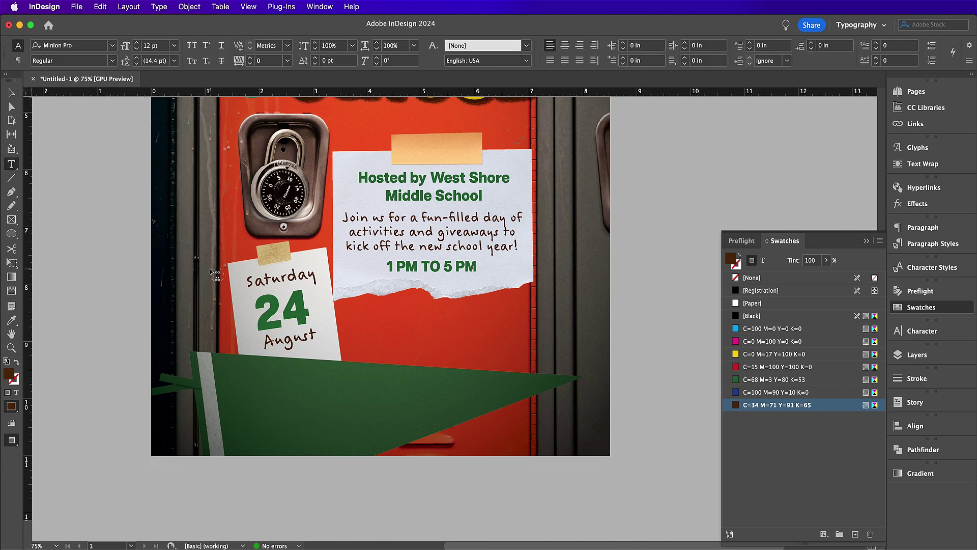
left_click_drag(295, 388, 487, 450)
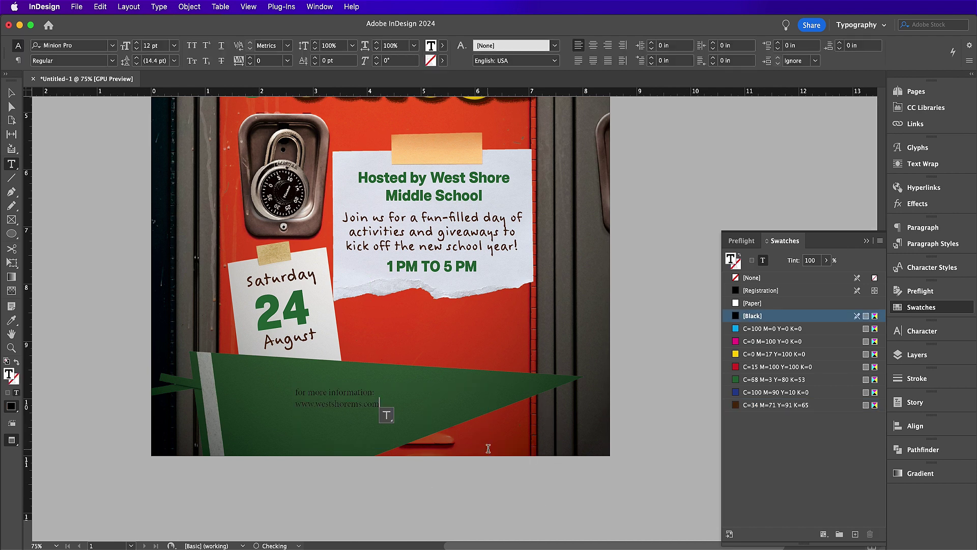
type("for more information: www.westshorems.com")
Step: Center-align both lines of the contact text on the flag
key("ctrl+a")
left_click(923, 227)
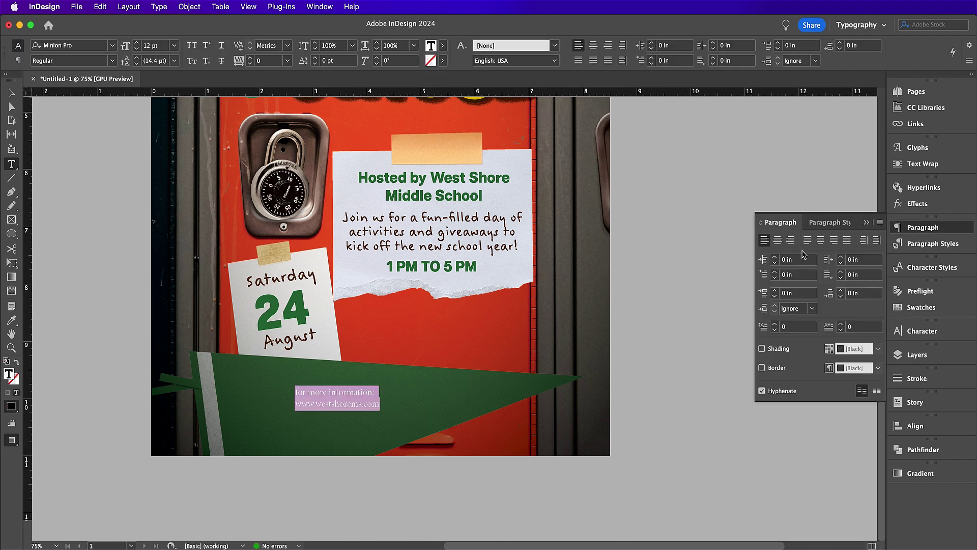
left_click(777, 240)
Step: Set the "for more information:" line in ARCO at 20 pt and color it with the yellow C=0 M=17 Y=100 K=0 swatch
left_click(922, 331)
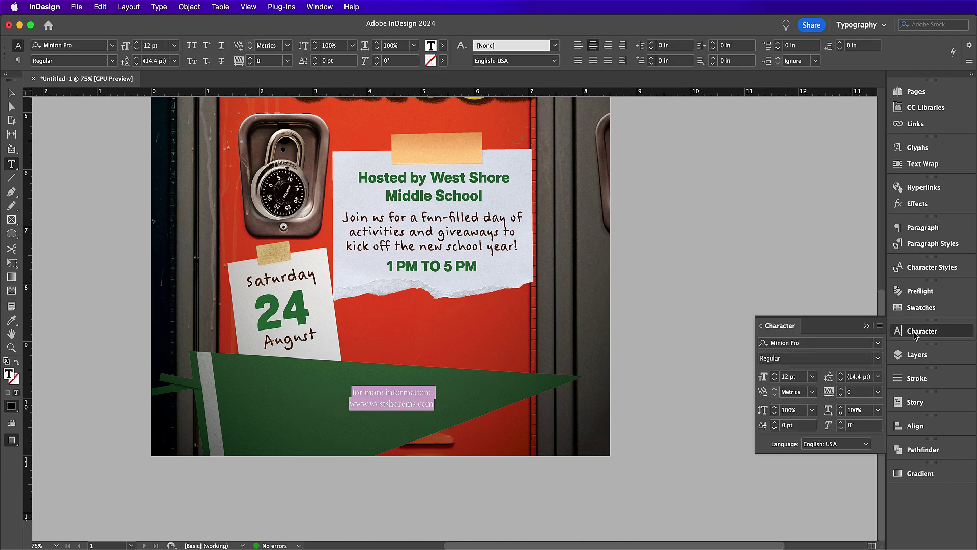
left_click_drag(434, 392, 338, 371)
left_click(809, 345)
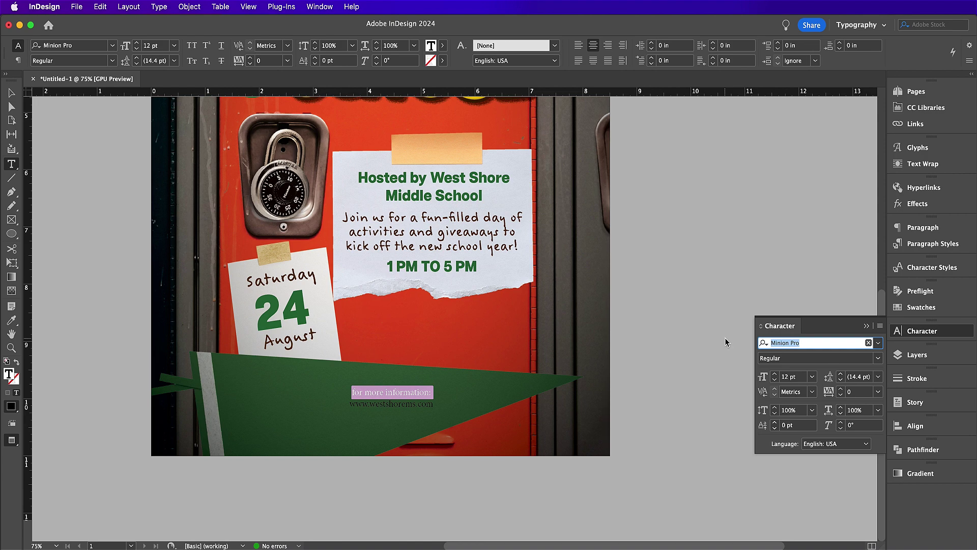
type("arco")
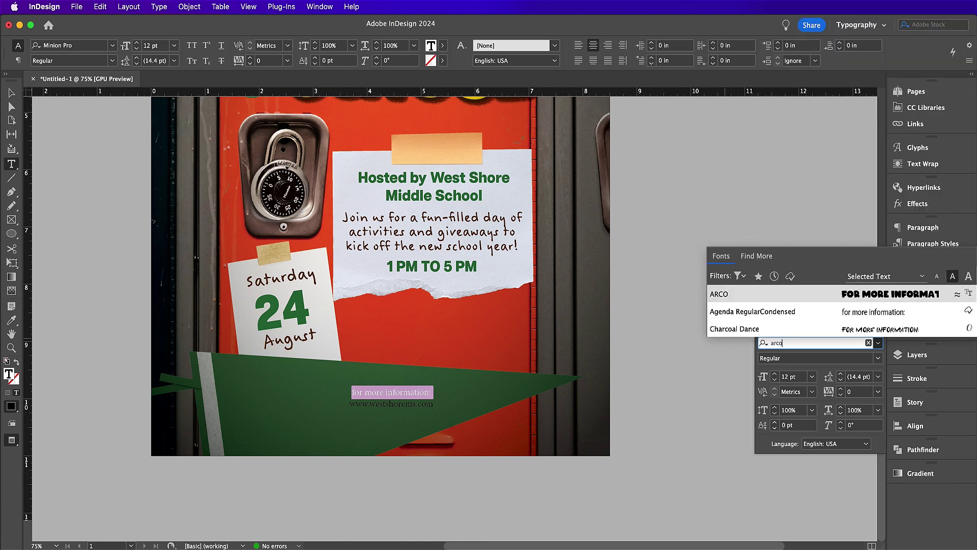
key("Return")
double_click(789, 377)
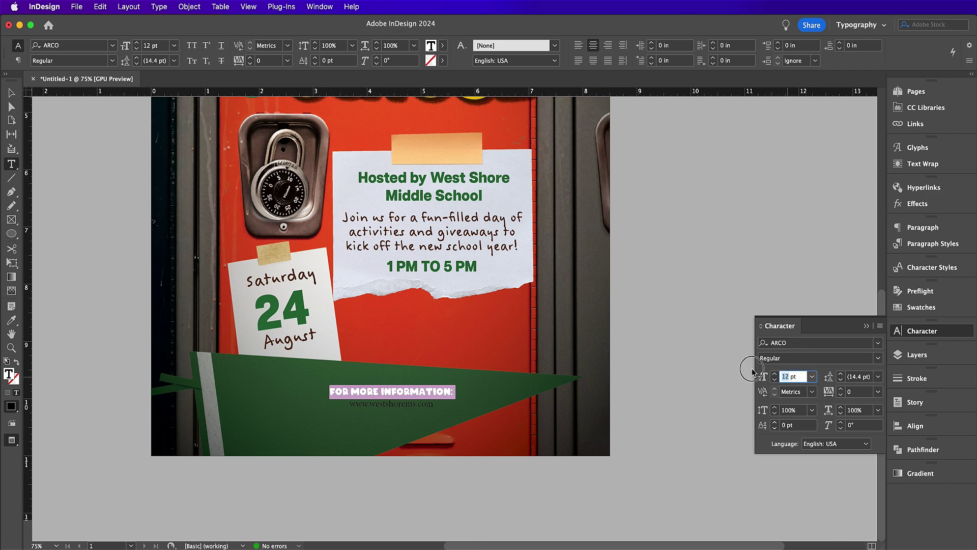
type("20")
key("Return")
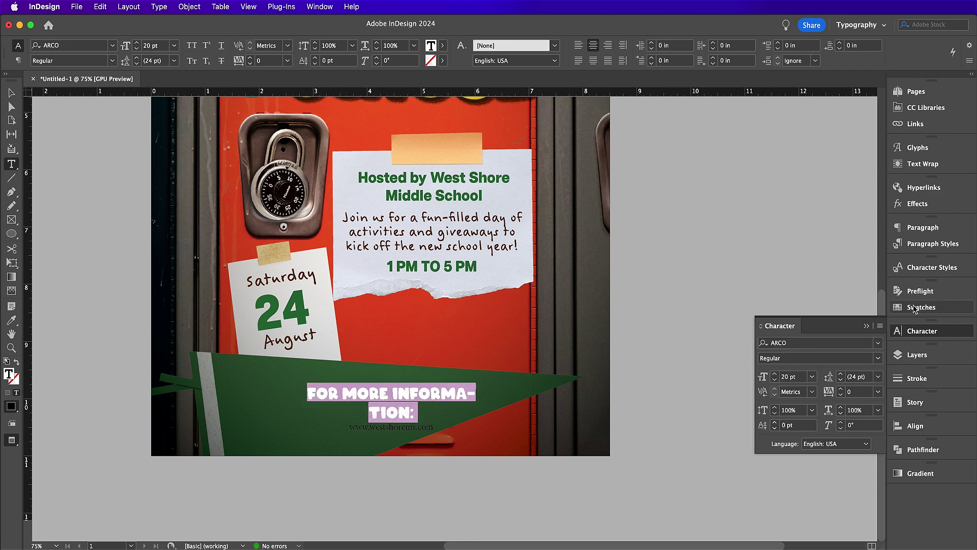
left_click(914, 309)
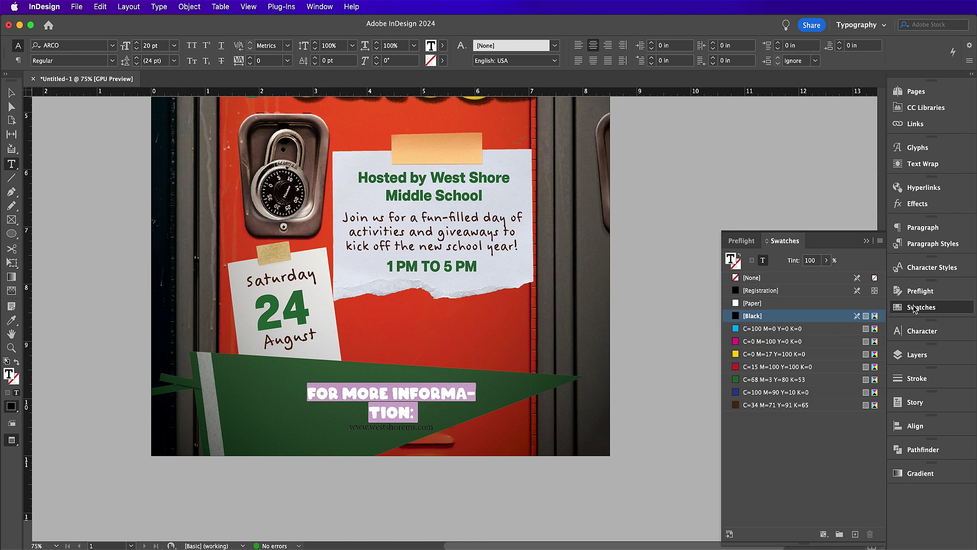
left_click(756, 357)
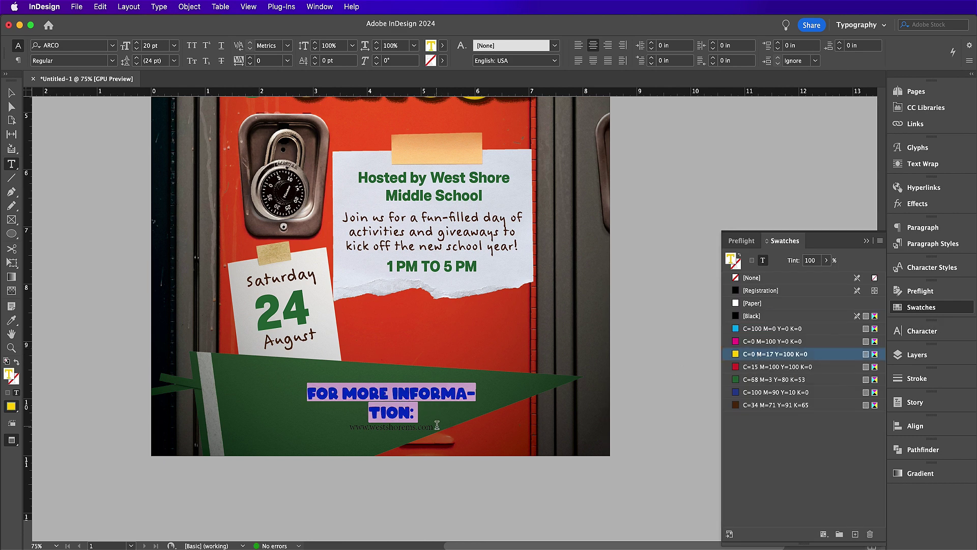
left_click_drag(436, 425, 332, 425)
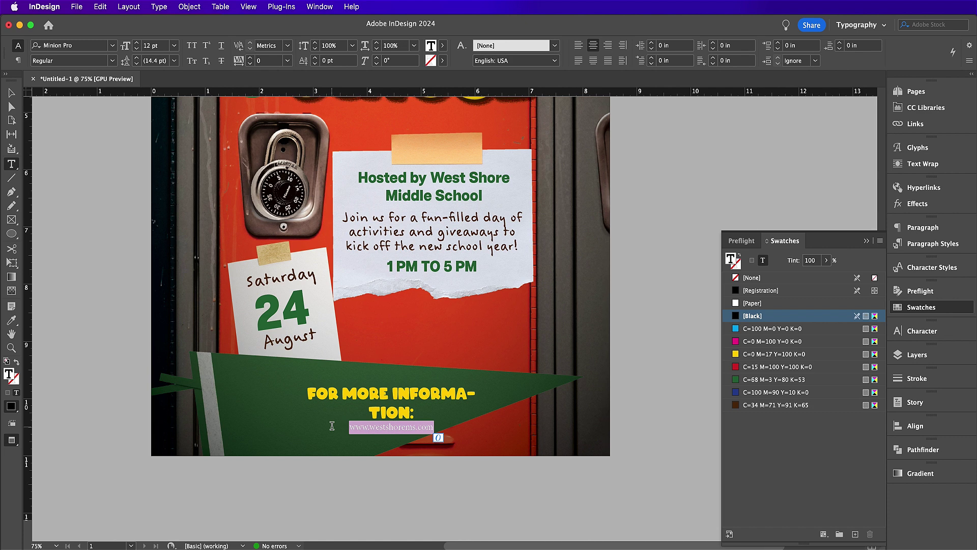
left_click(745, 305)
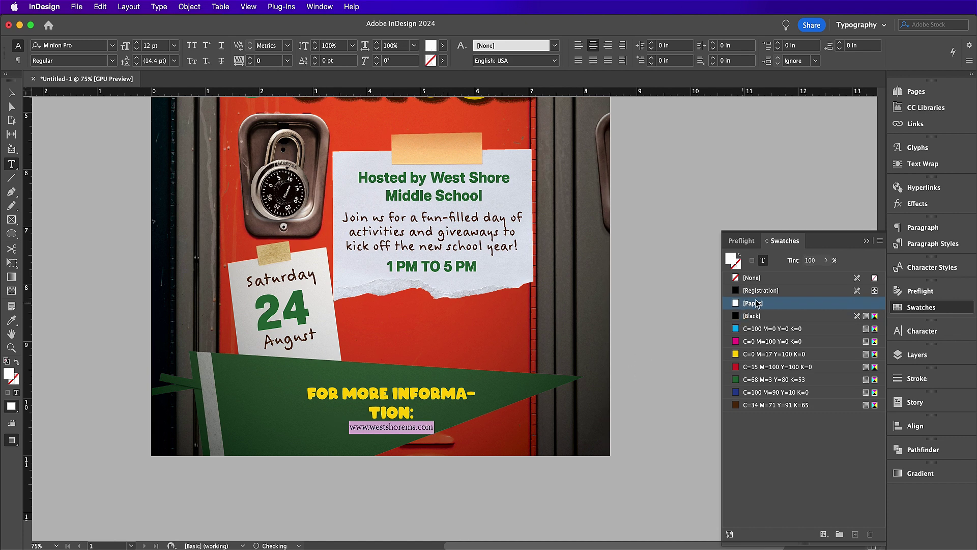
left_click(923, 332)
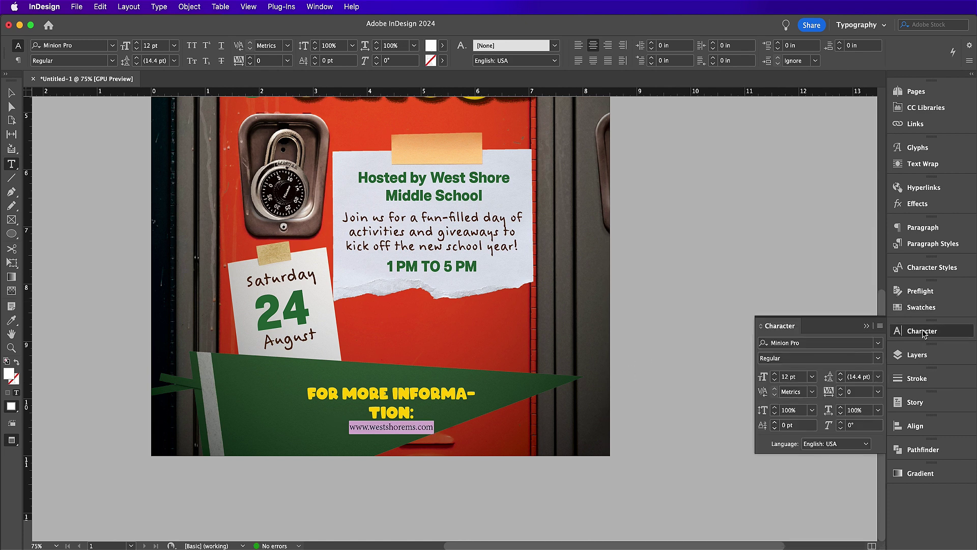
left_click_drag(803, 343, 758, 339)
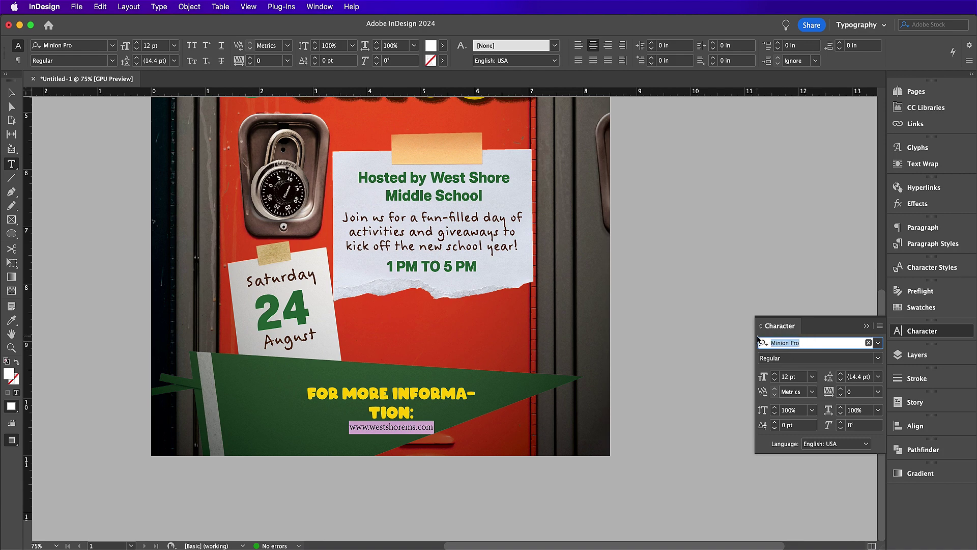
type("felt t")
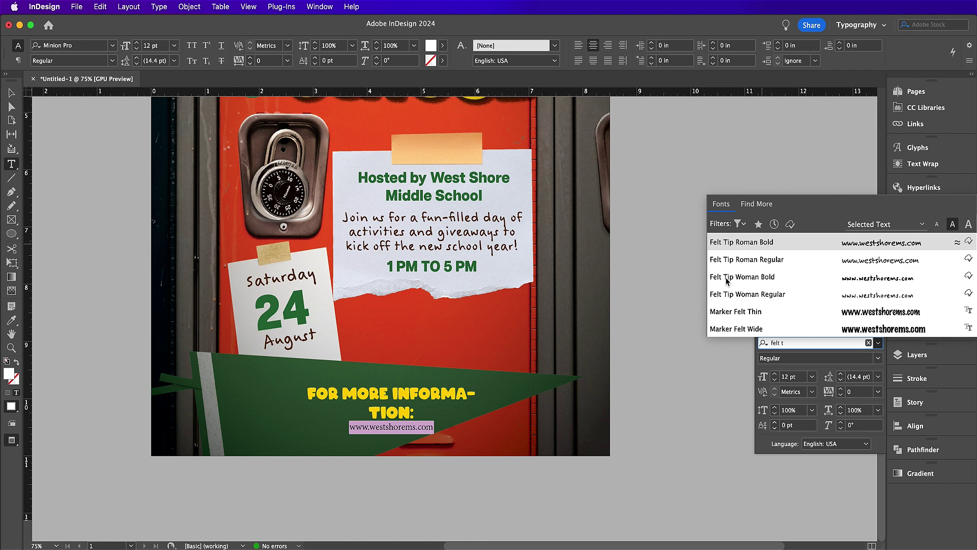
key("Tab")
key("Tab")
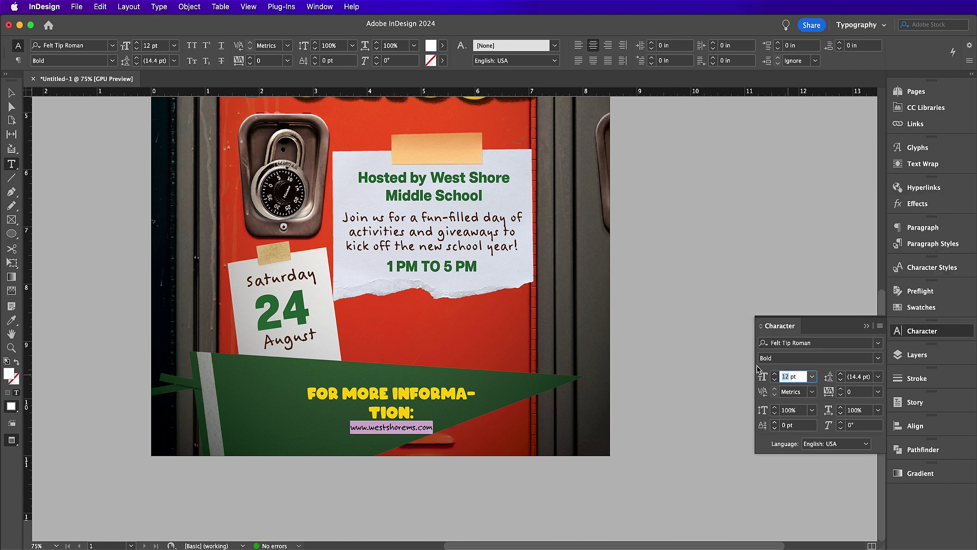
type("20")
key("Return")
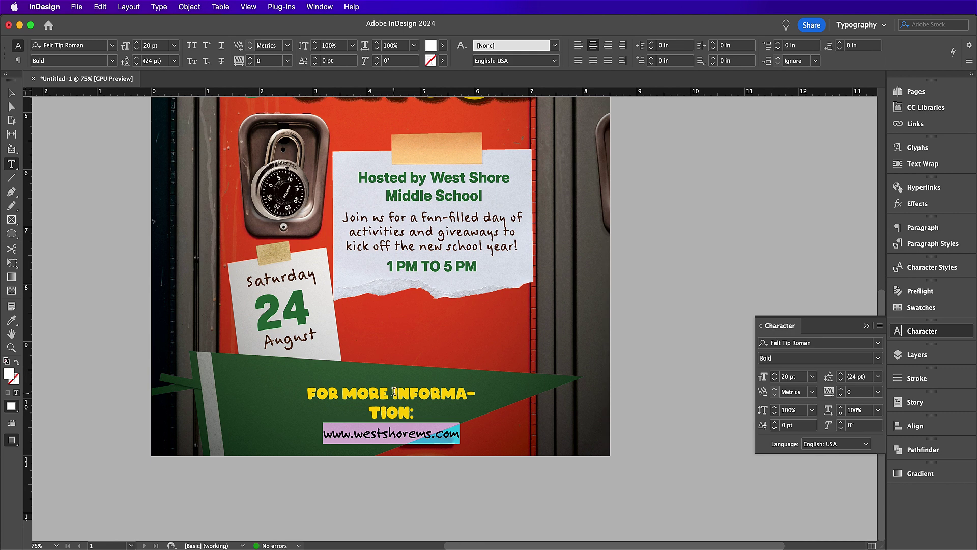
Step: Break the heading before "information:" and move the text frame toward the flag's wide end, to about X 2.01 in, Y 9.6 in
left_click(394, 392)
key("shift+Return")
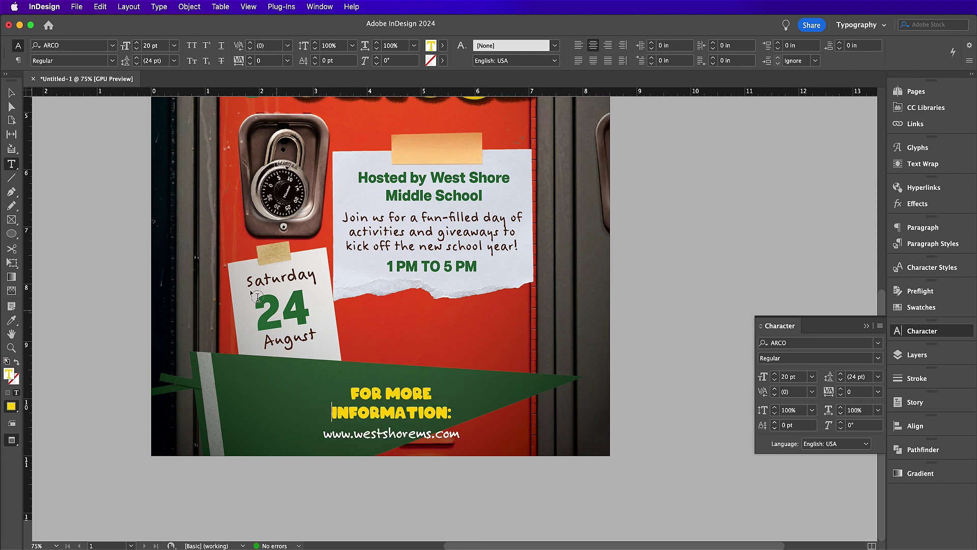
left_click(9, 92)
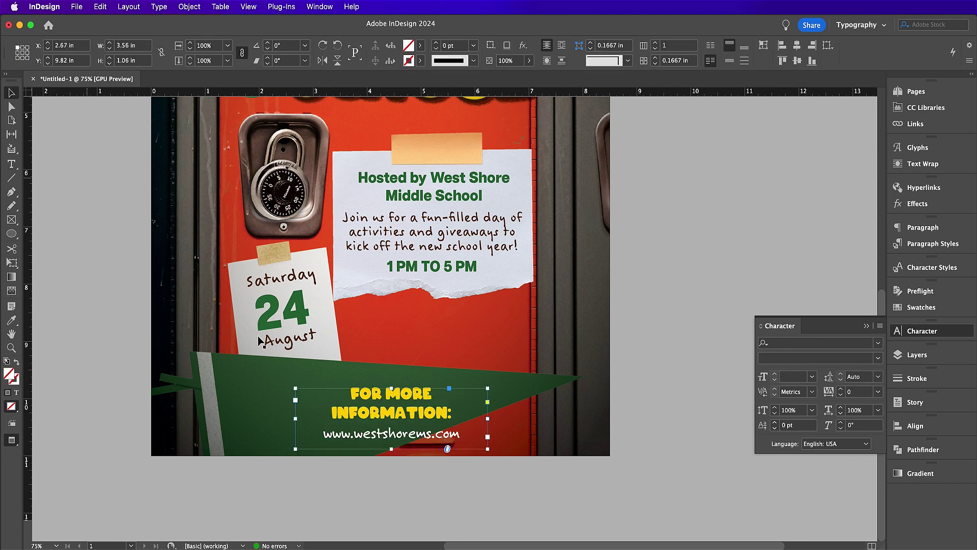
left_click_drag(399, 435, 351, 422)
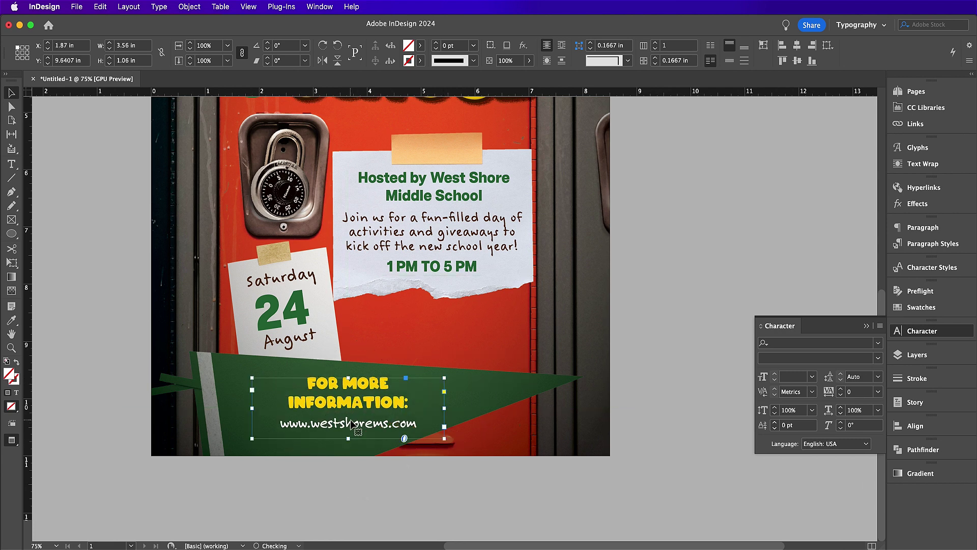
key("shift+Right")
key("Up")
key("Up")
key("Up")
key("Up")
key("Up")
key("Up")
key("Up")
key("Down")
key("Down")
key("Down")
key("Down")
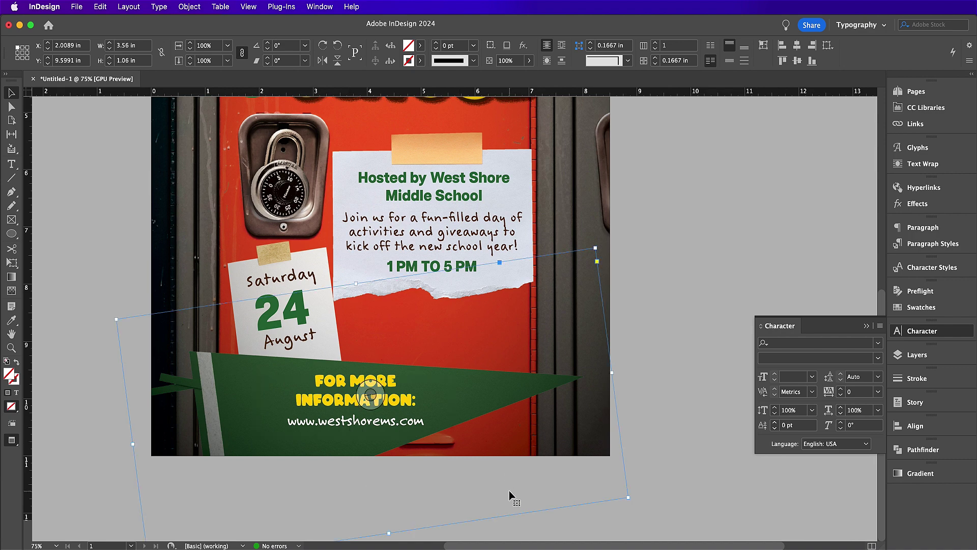
left_click(701, 473)
key("super+minus")
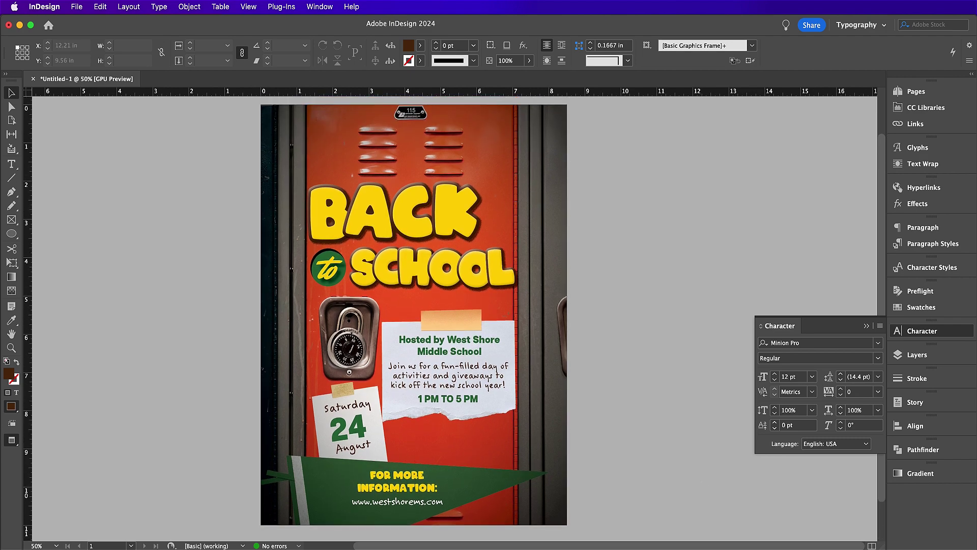
Step: Switch to Illustrator and open AdobeStock_473780498.ai, retaining the 9-slice scaling option for symbols
left_click(483, 547)
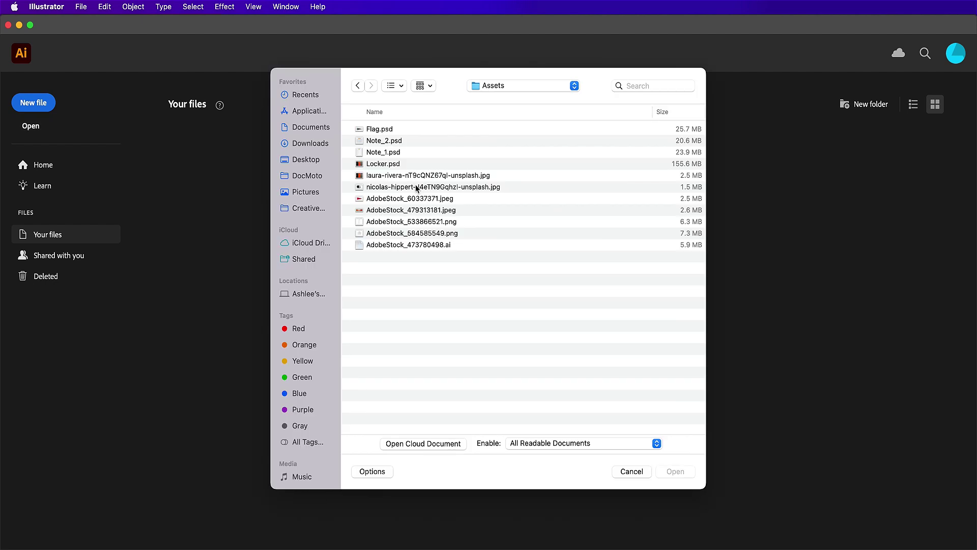
double_click(422, 246)
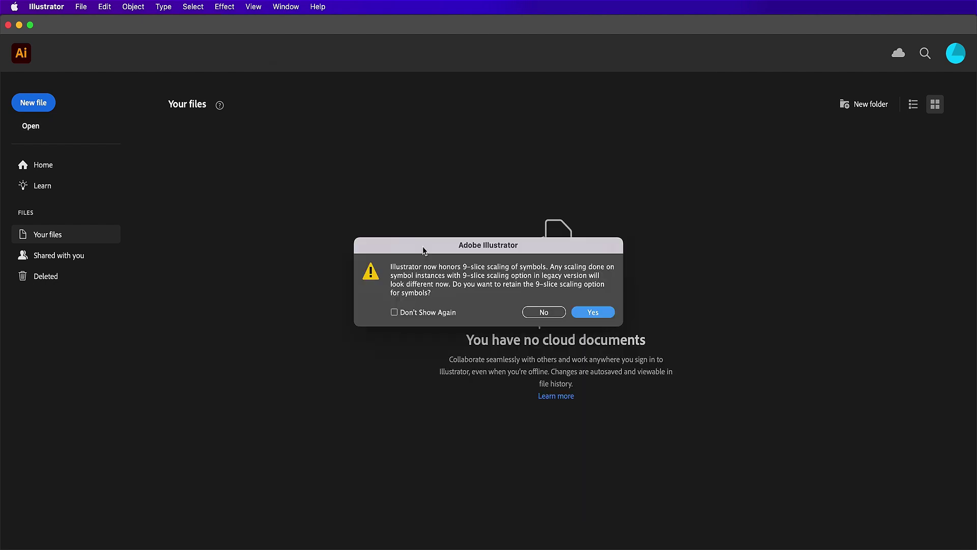
left_click(609, 314)
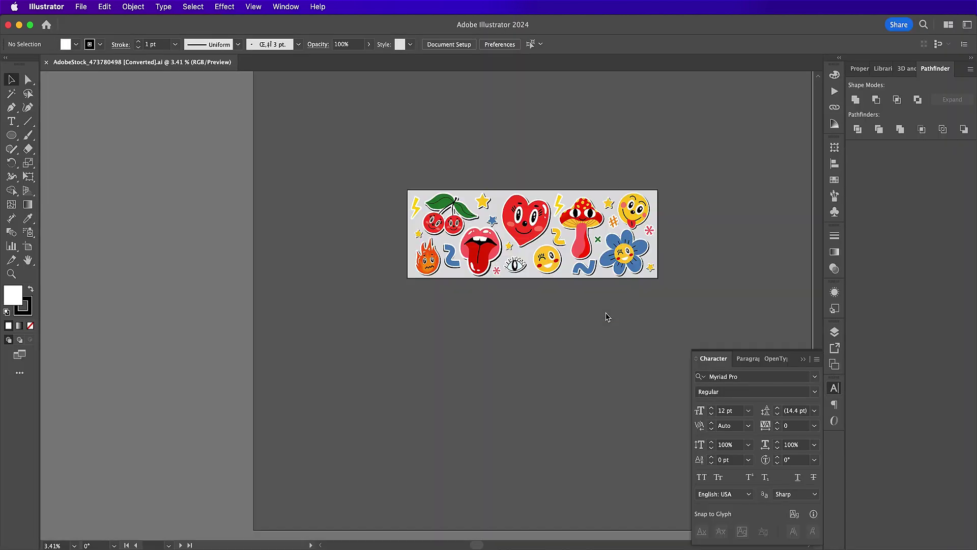
Step: Copy the mushroom sticker from the Illustrator artwork and paste it into the InDesign flyer
left_click(577, 228)
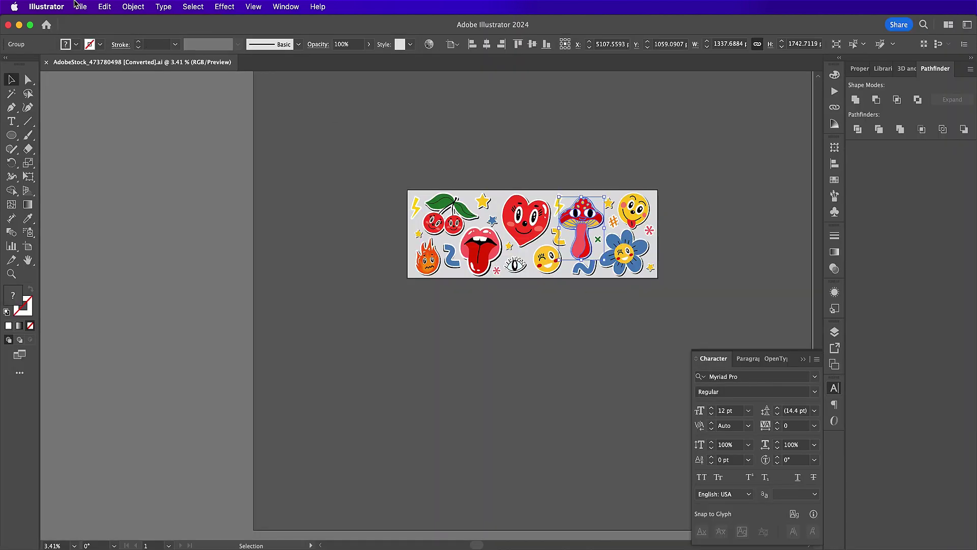
left_click(102, 7)
left_click(110, 67)
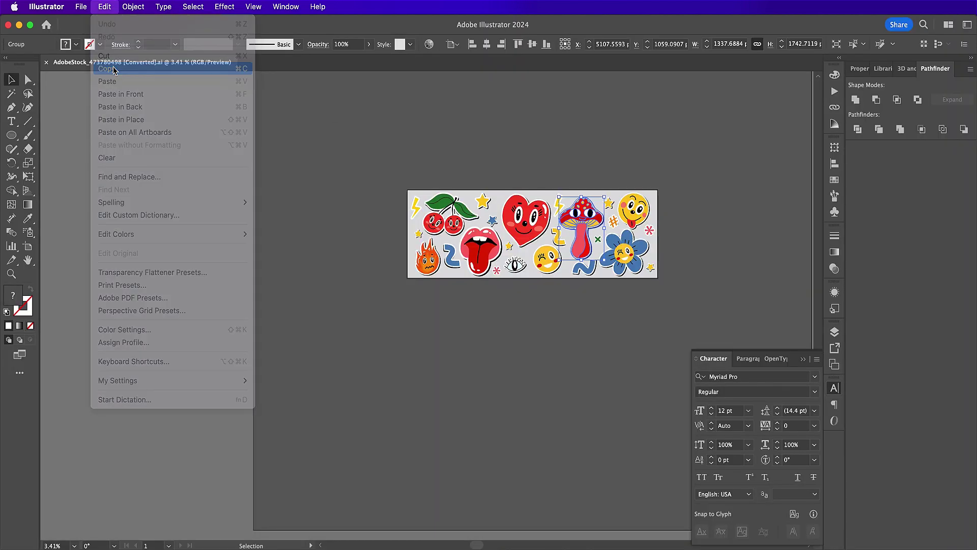
key("super+Tab")
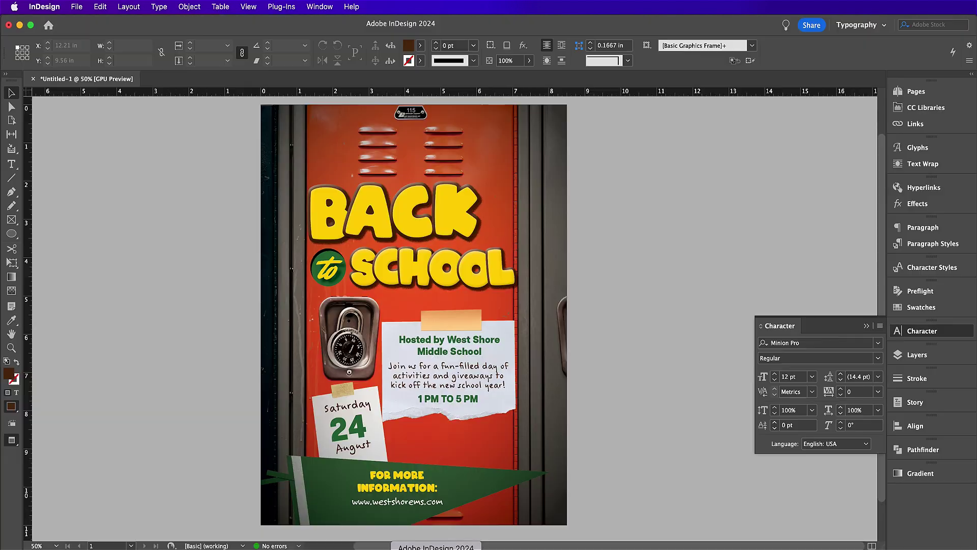
key("super+v")
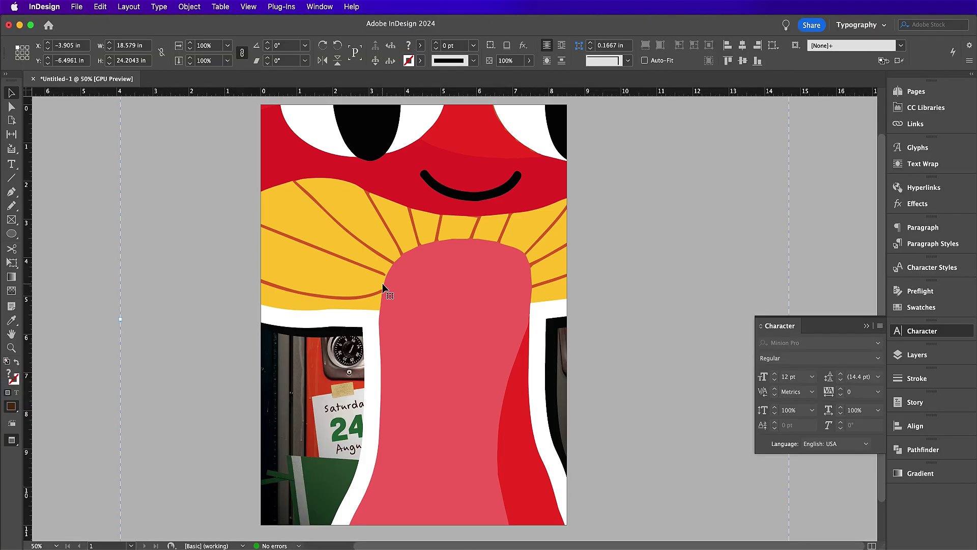
Step: Scale the pasted mushroom to 25% and move it over the upper part of the flyer, around the "BACK" title
left_click(227, 45)
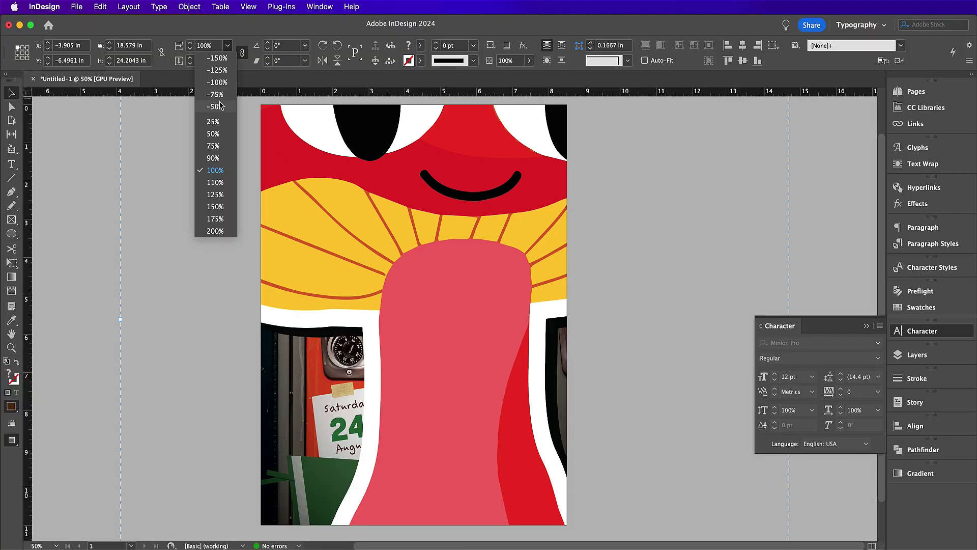
left_click(213, 122)
scroll(215, 125, "up", 3)
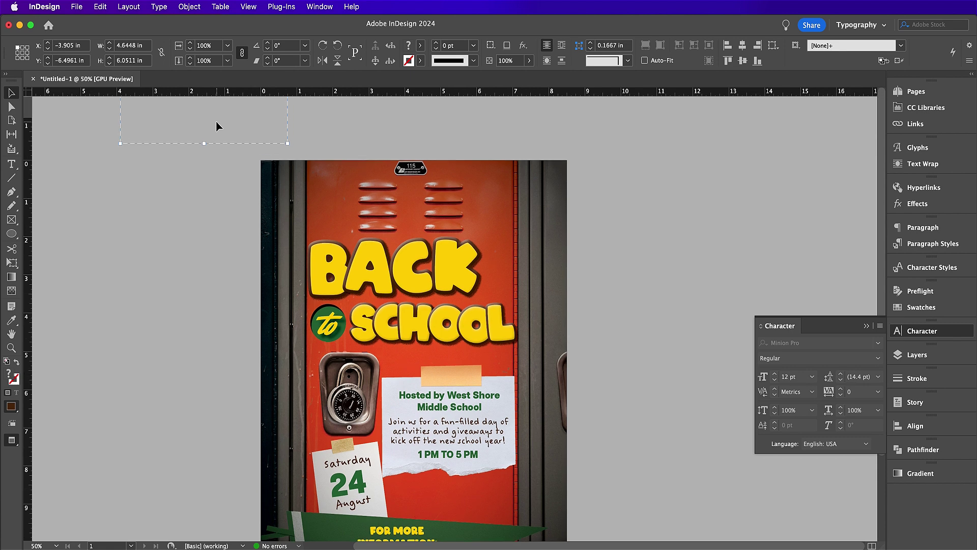
key("shift+Down")
key("shift+Down")
key("shift+Down")
key("shift+Down")
key("shift+Down")
key("shift+Down")
key("shift+Down")
key("shift+Down")
key("shift+Down")
left_click_drag(202, 124, 351, 241)
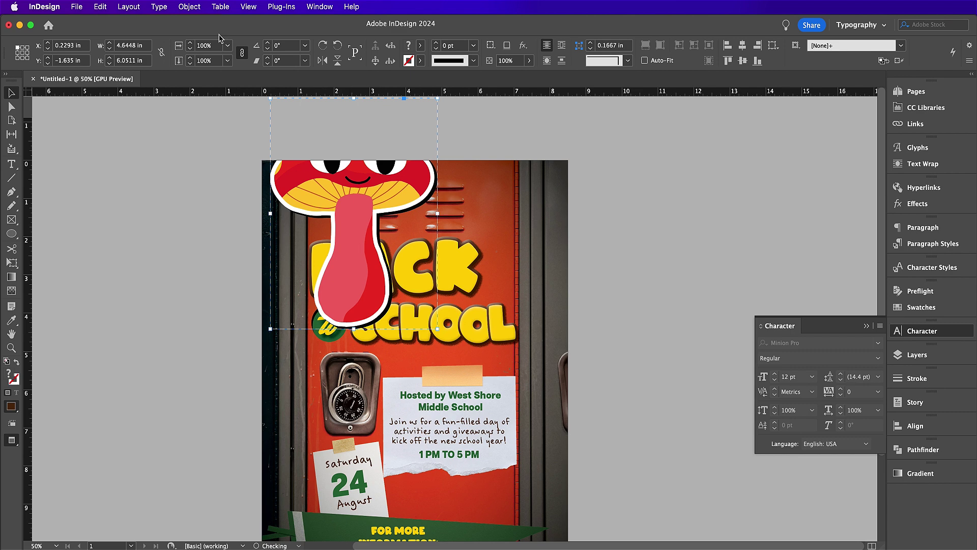
Step: Scale the mushroom down further to about 2 in wide by 2.6 in high
left_click(208, 45)
type("65.6")
key("Return")
type("65.6")
key("Return")
Step: Position the mushroom above the "B" of "BACK", rotate it to -22°, and send it backward behind the title
left_click_drag(314, 177, 348, 245)
left_click_drag(379, 165, 396, 186)
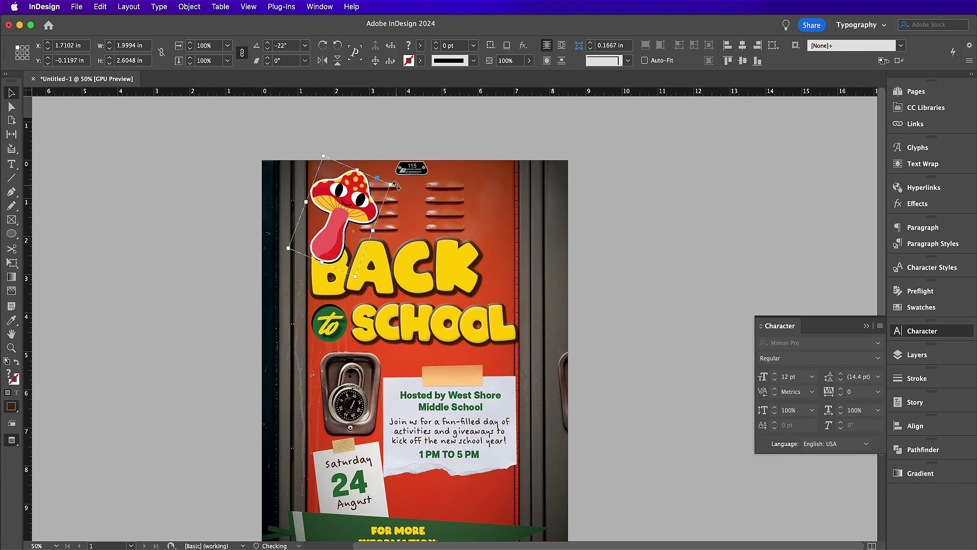
key("super+bracketleft")
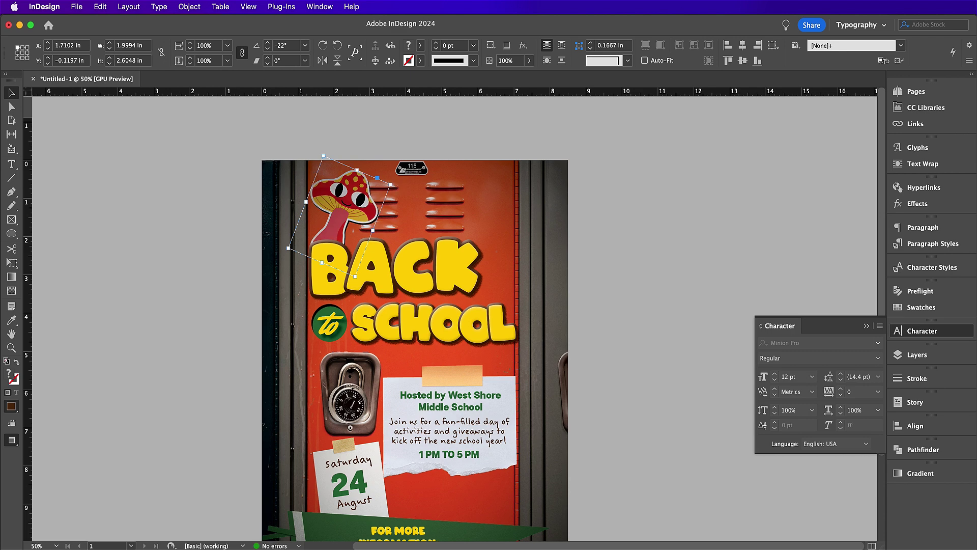
Step: Copy the small blue star sticker from the Illustrator artwork and paste it into the InDesign flyer
left_click(475, 547)
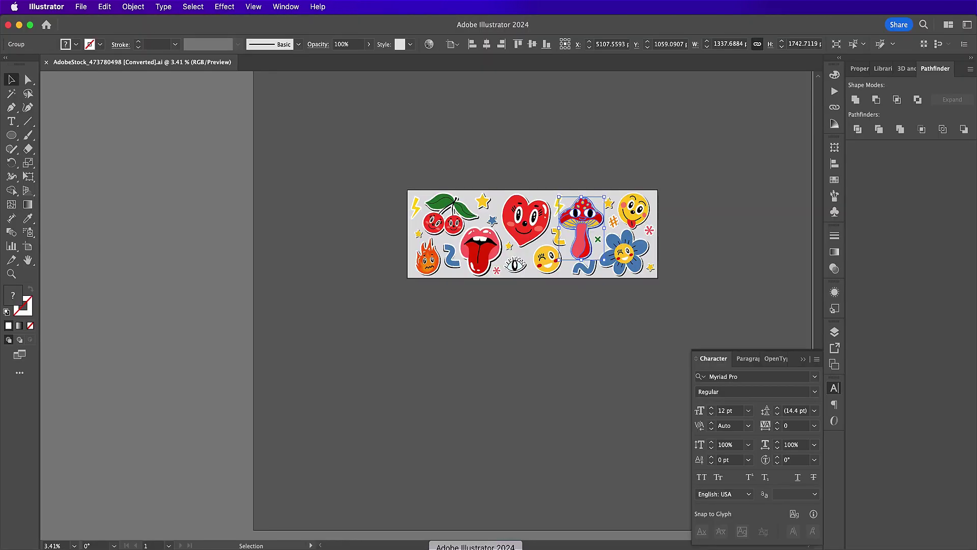
left_click(492, 220)
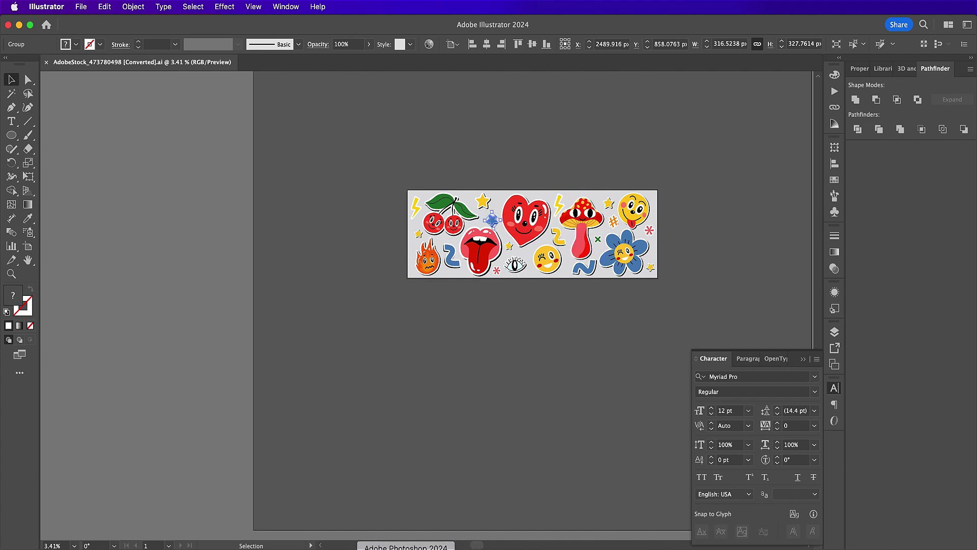
left_click(462, 547)
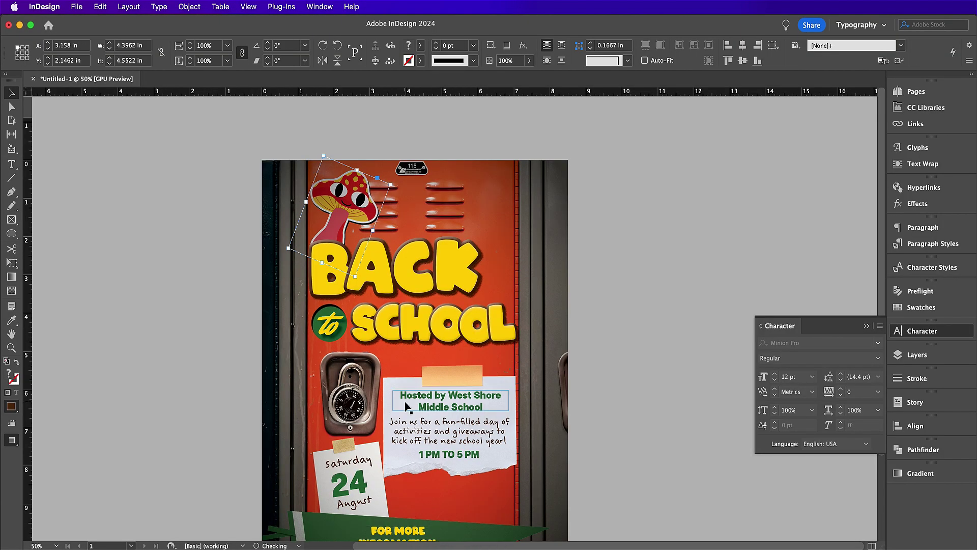
key("super+v")
Step: Scale the blue star down to about 0.58 by 0.60 in and place it below "SCHOOL", above the event details note
left_click(227, 47)
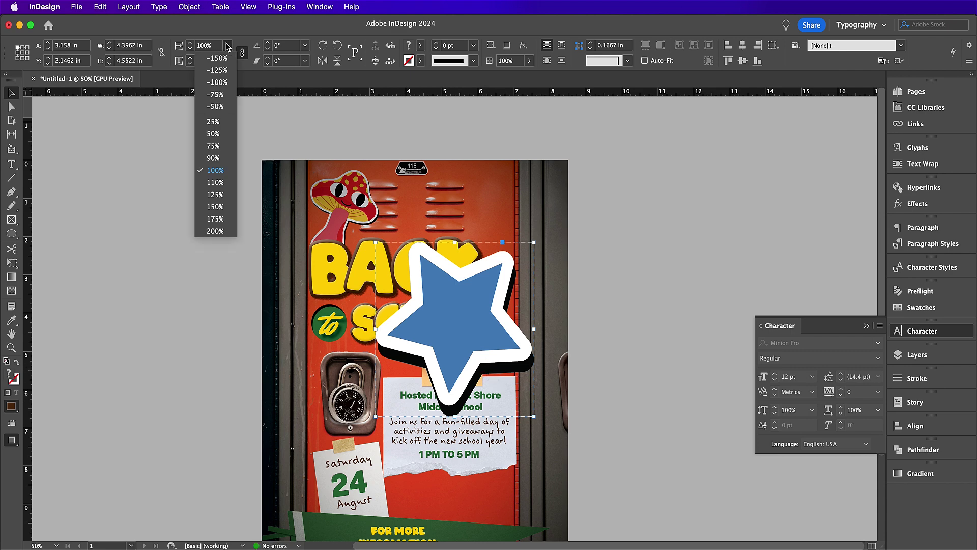
left_click(218, 130)
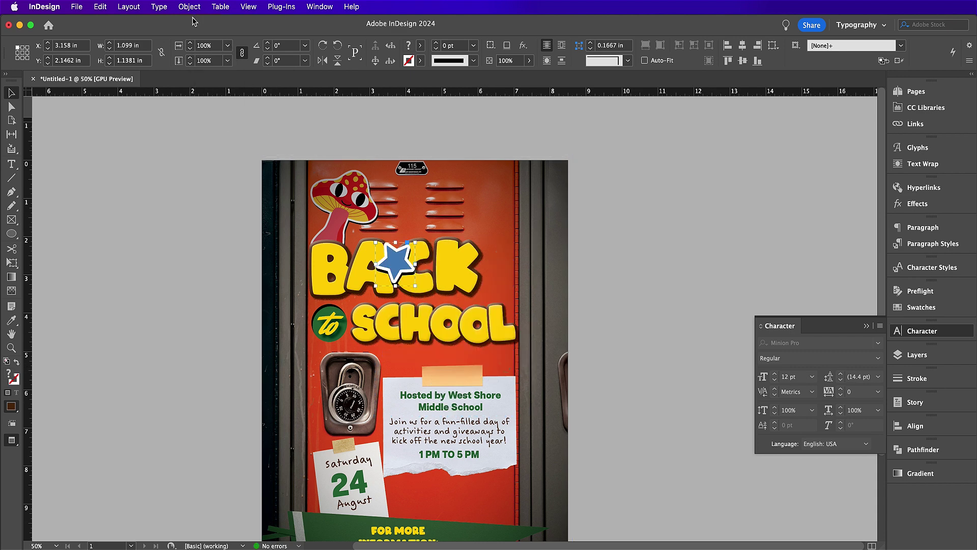
left_click(203, 47)
key("shift+Down")
key("shift+Down")
key("shift+Down")
key("shift+Down")
key("shift+Down")
key("shift+Down")
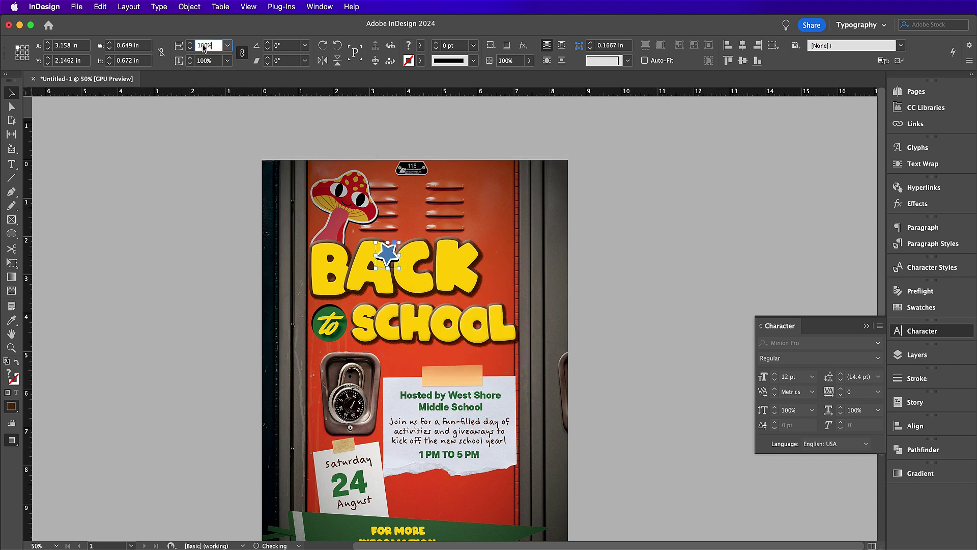
left_click_drag(391, 256, 406, 361)
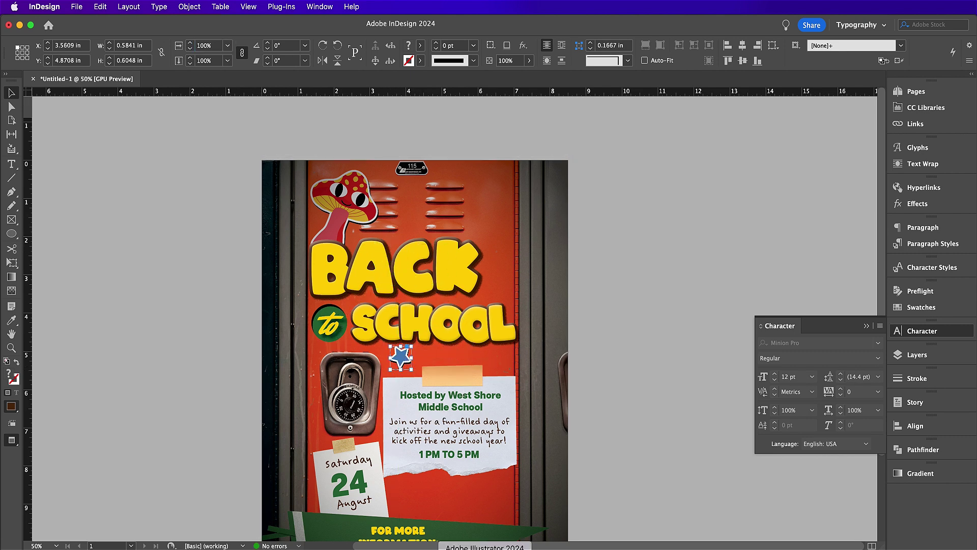
Step: Shrink the winking smiley in the Illustrator artwork to about 453 by 435 px and copy it into the InDesign flyer
left_click(484, 548)
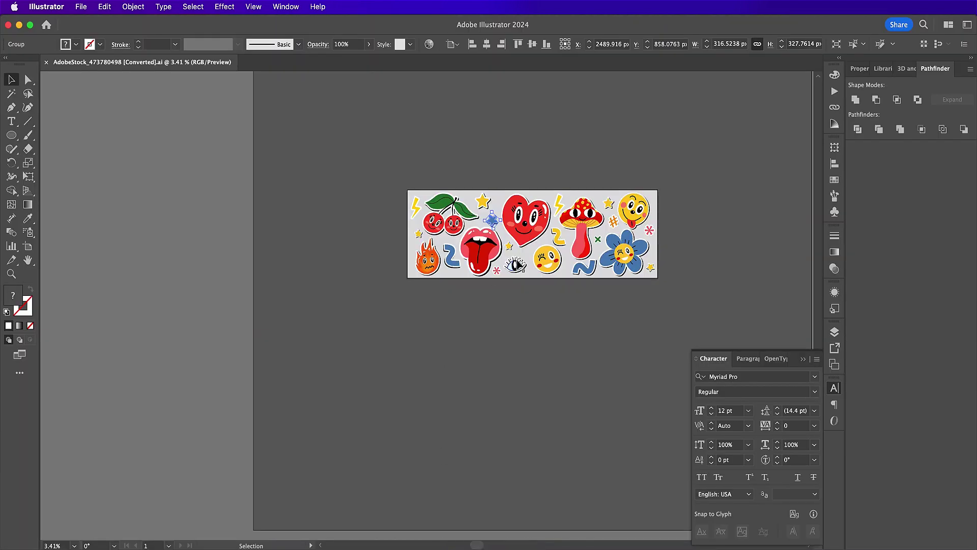
left_click(544, 262)
left_click_drag(554, 252, 556, 250)
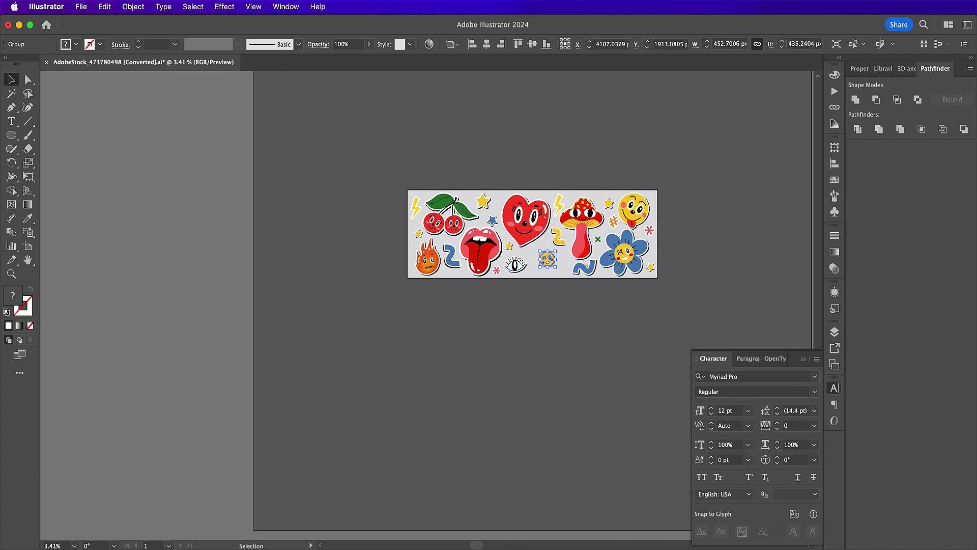
left_click(447, 549)
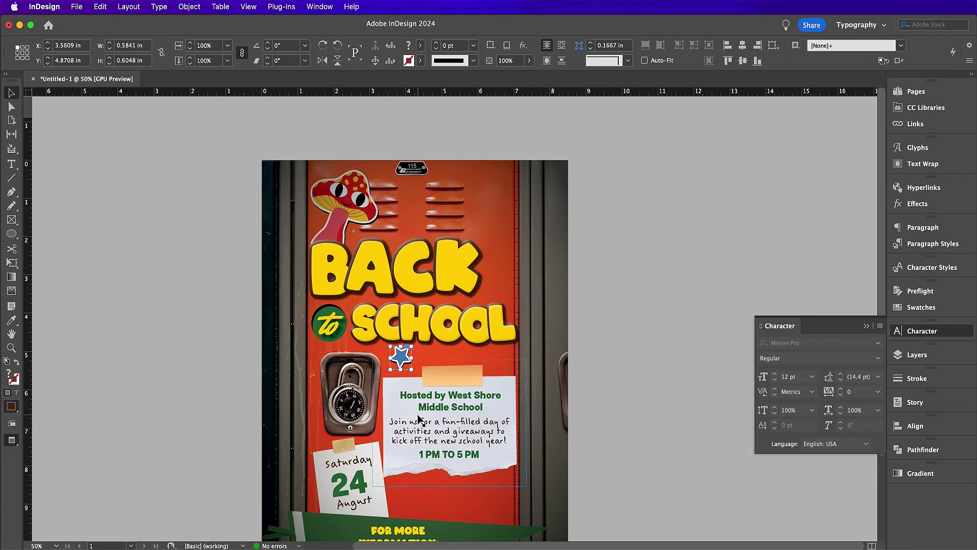
key("super+v")
scroll(419, 417, "down", 1)
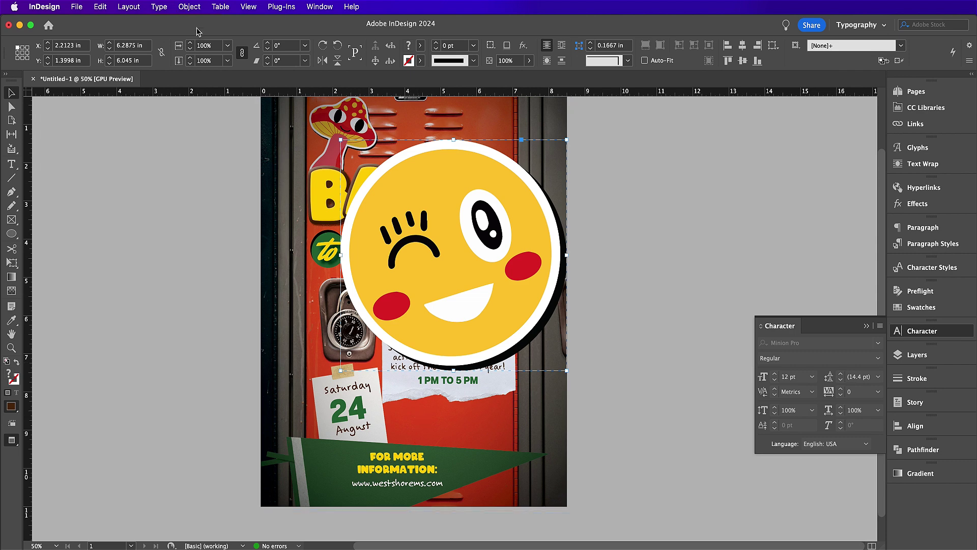
Step: Scale the winking smiley to 25% and place it between the event details note and the green pennant
left_click(228, 47)
left_click(222, 128)
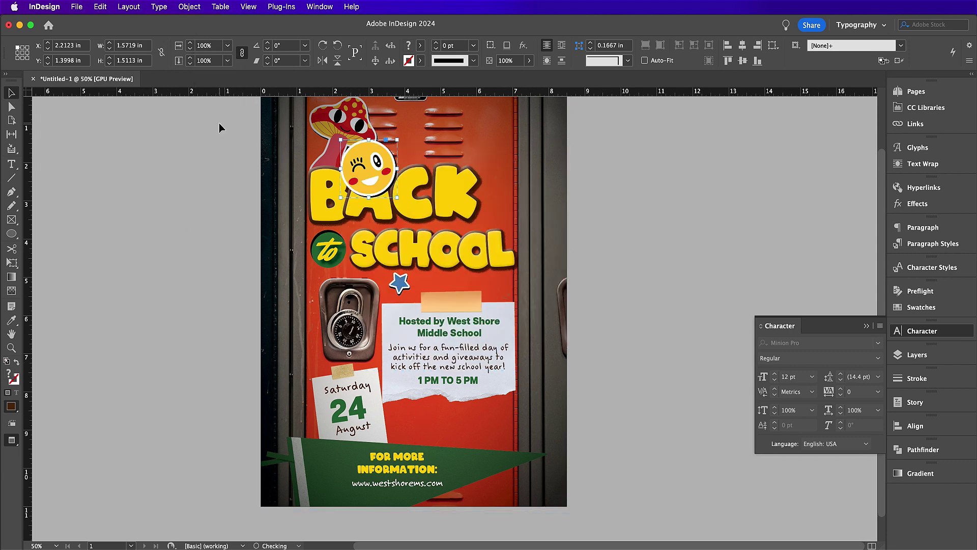
left_click_drag(382, 178, 444, 429)
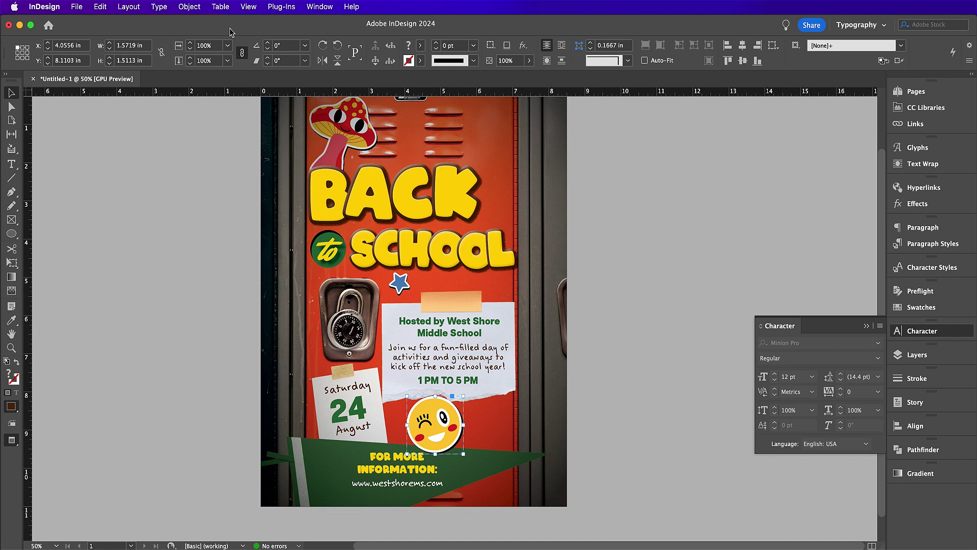
key("shift+Up")
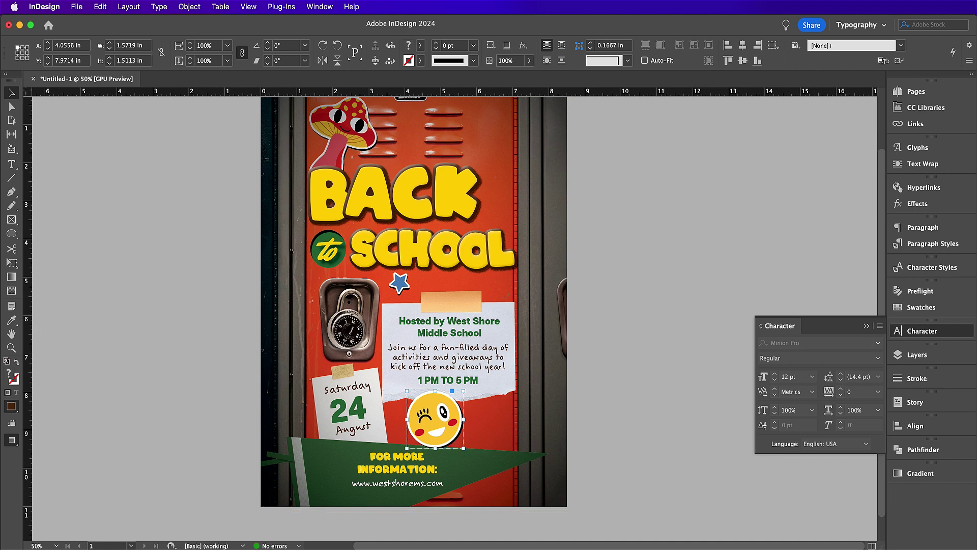
Step: Shrink the blue flower in the Illustrator artwork to about 941 by 833 px and copy it into the InDesign flyer
key("super+Tab")
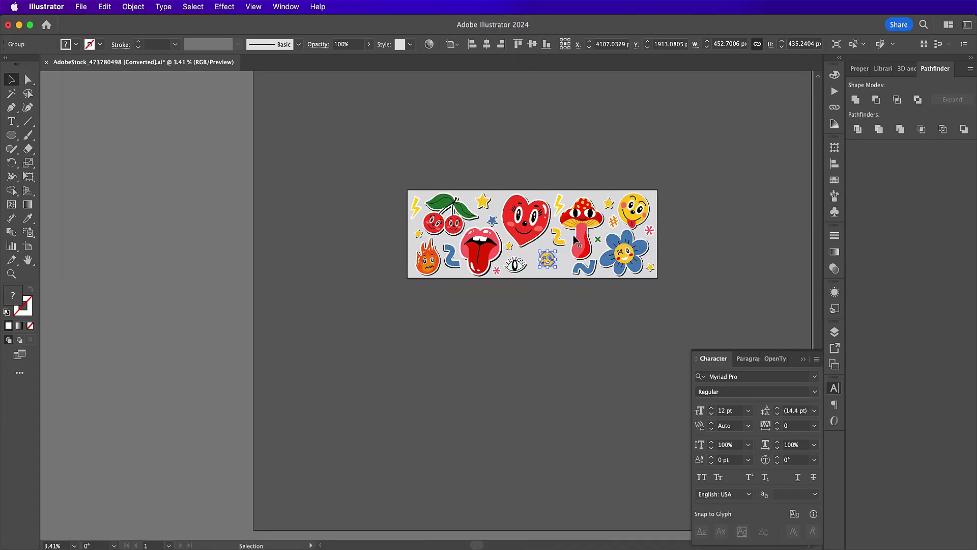
left_click(629, 253)
key("super+equal")
key("super+equal")
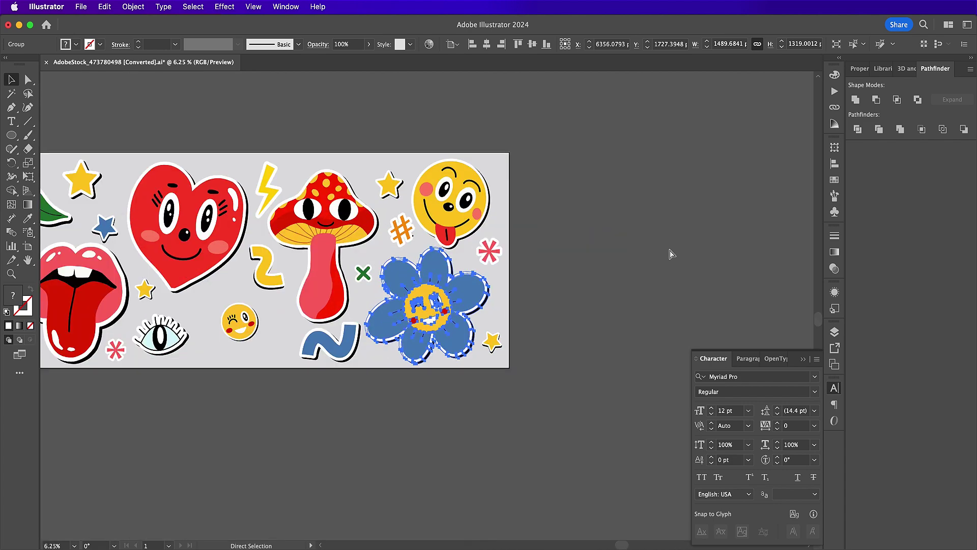
key("super+equal")
left_click_drag(490, 366, 464, 350)
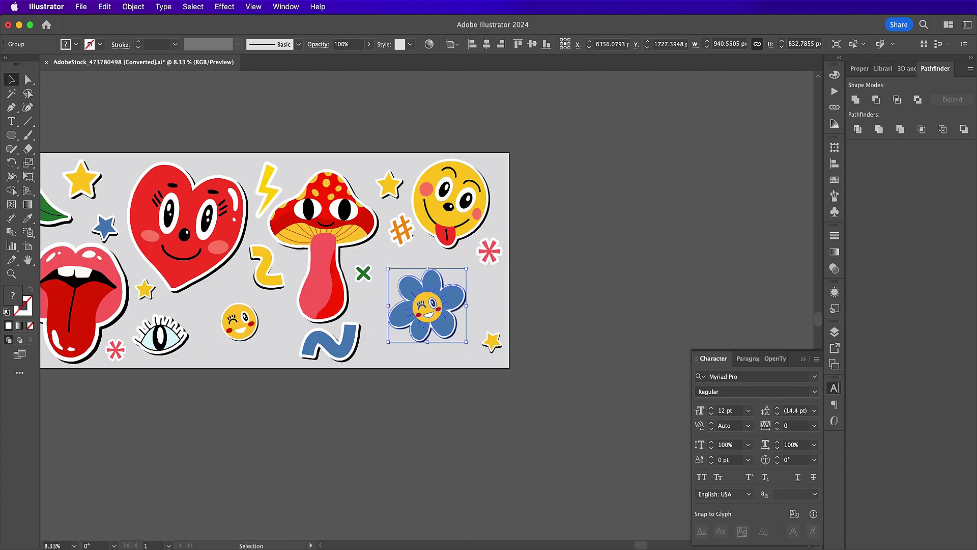
left_click(455, 548)
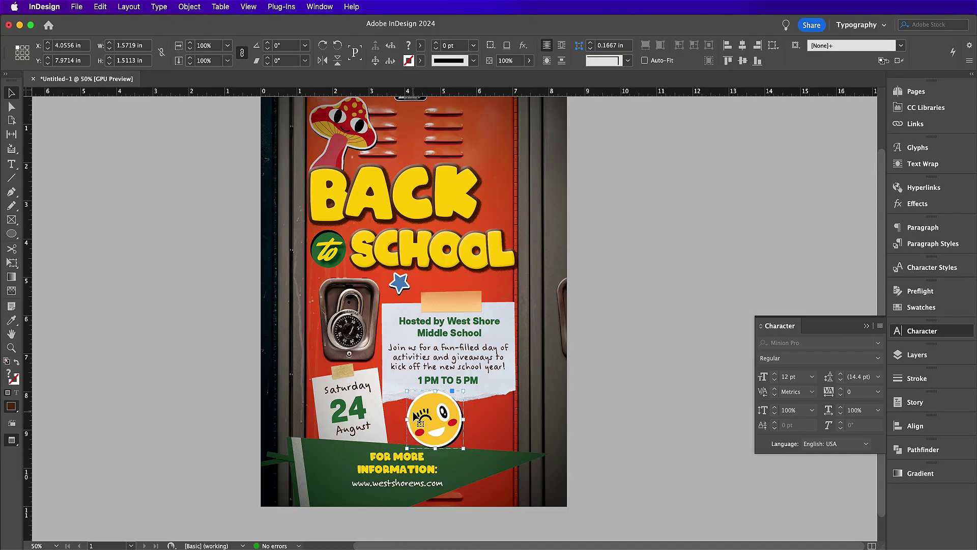
key("super+v")
Step: Scale the pasted flower to 25% and move it over the pennant's tip
left_click(228, 46)
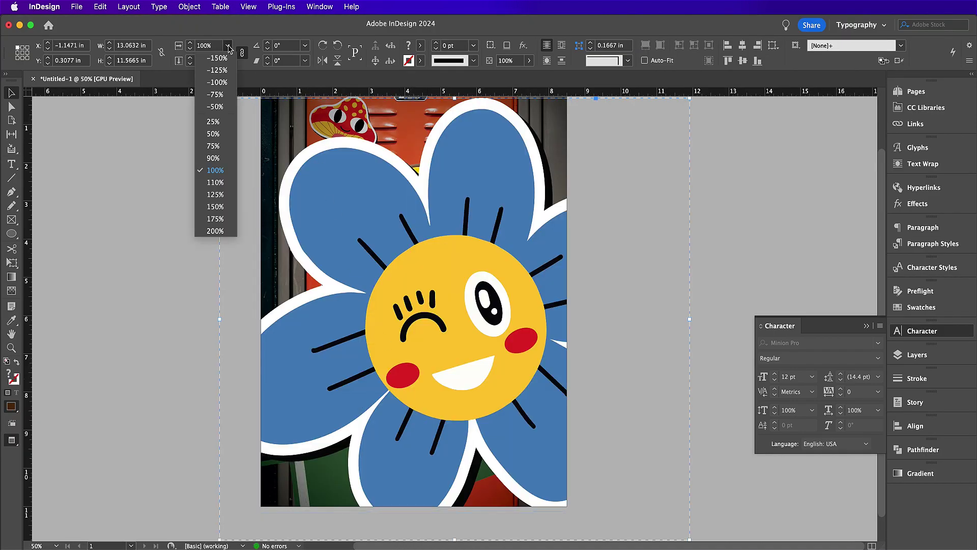
left_click(214, 122)
left_click_drag(288, 192, 515, 471)
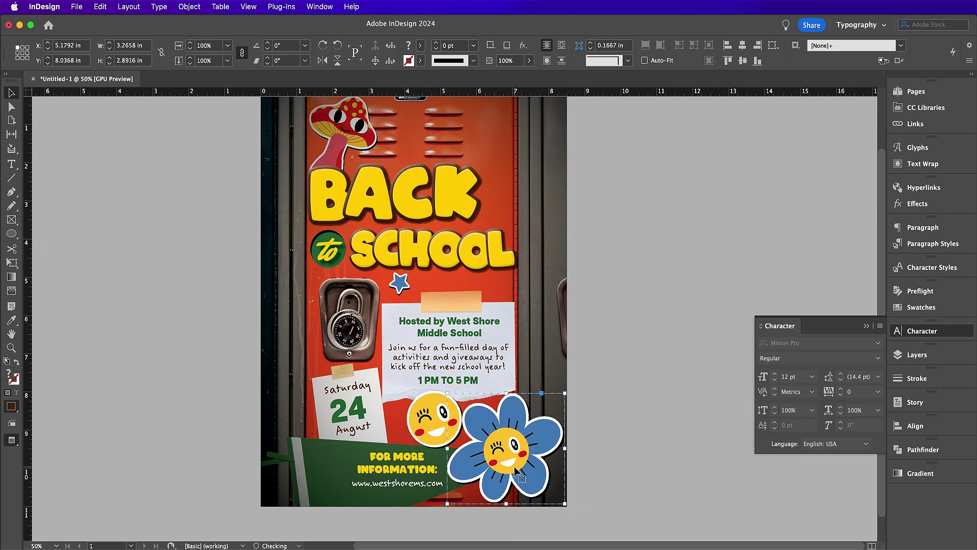
Step: Scale the flower down further to about 2.4 by 2.1 in and reposition it at the pennant's tip, clear of the smiley
left_click(212, 45)
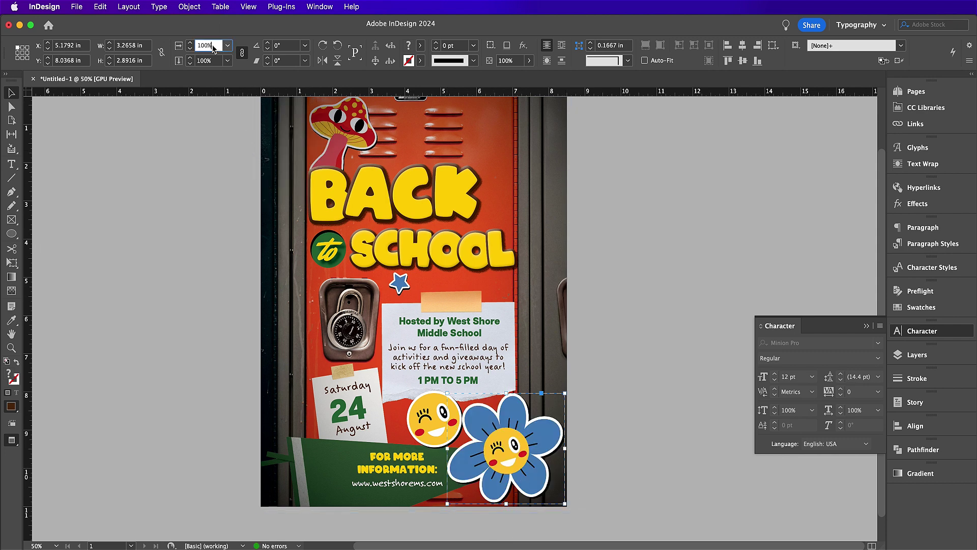
key("shift+Down")
key("shift+Down")
key("shift+Down")
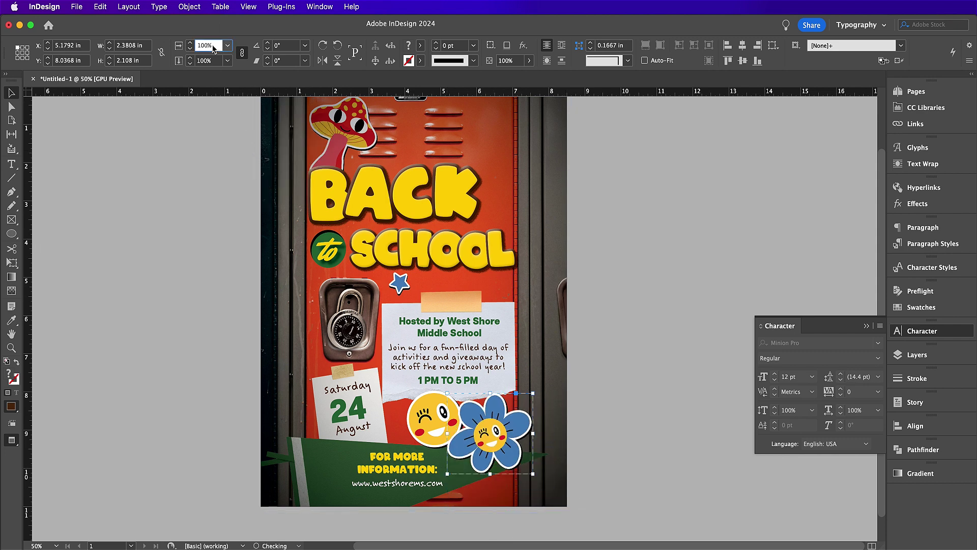
left_click_drag(497, 442, 523, 464)
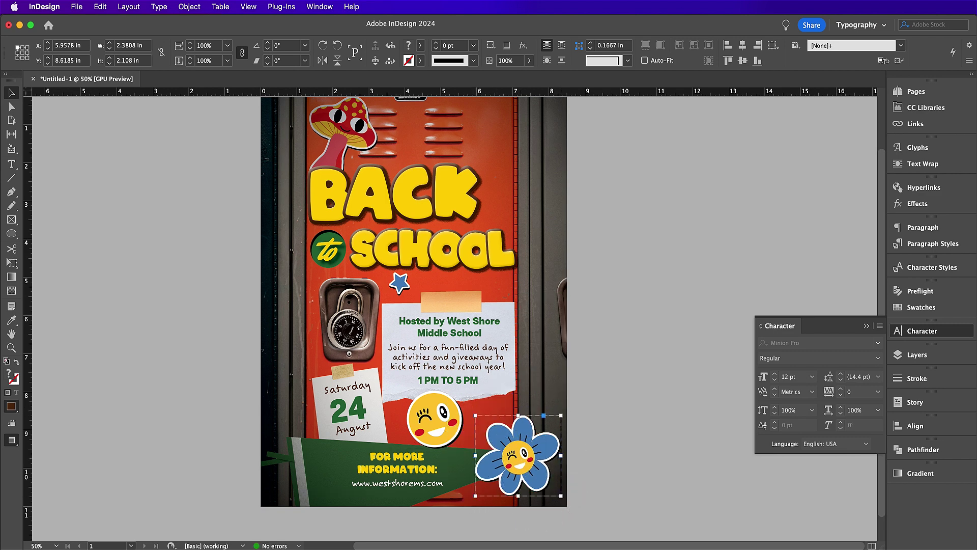
Step: Copy the lightning bolt beside the mushroom in the Illustrator artwork and paste it into the InDesign flyer
key("super+Tab")
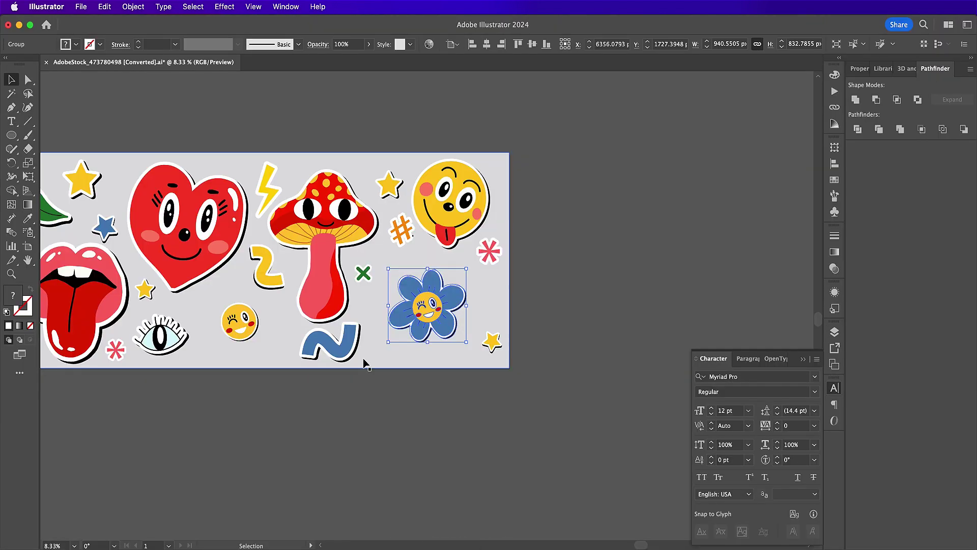
left_click(269, 195)
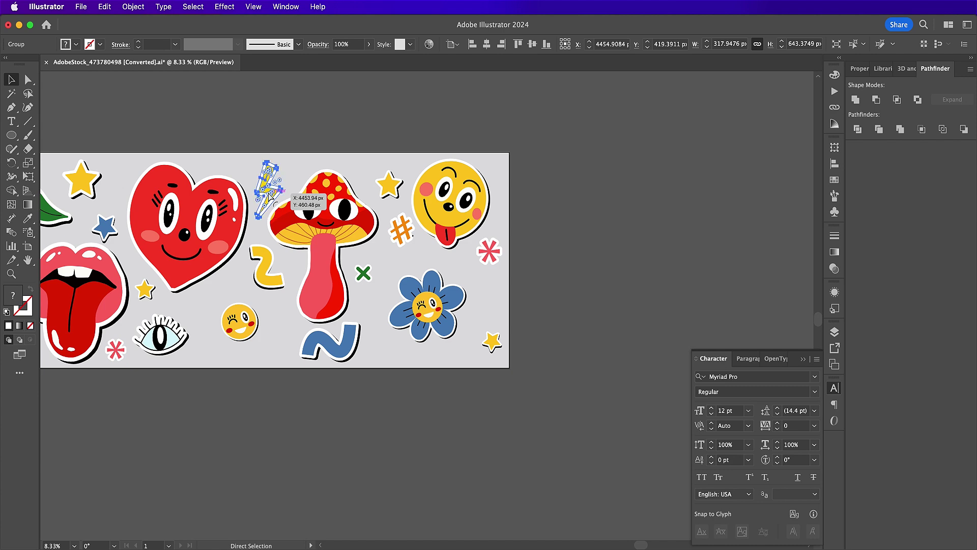
left_click_drag(269, 195, 269, 195)
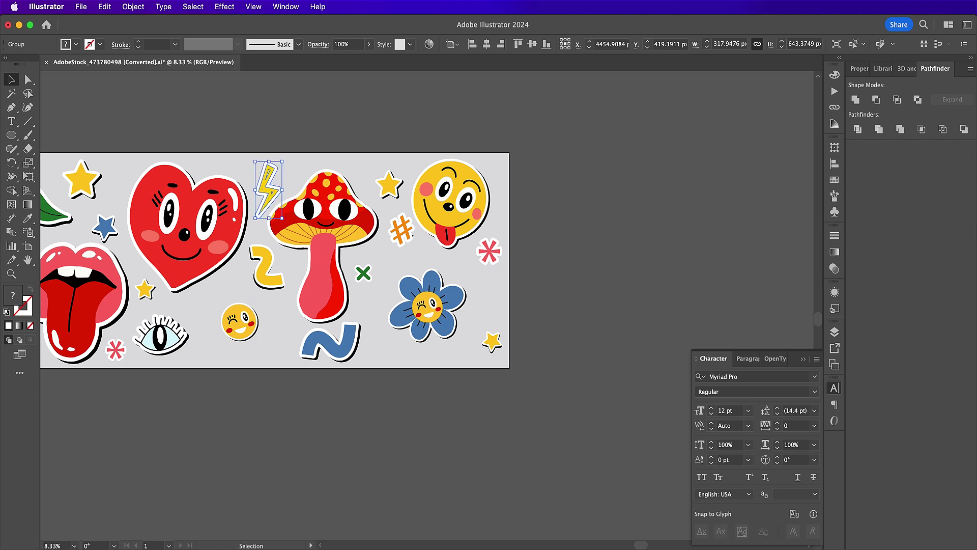
key("super+Tab")
key("super+v")
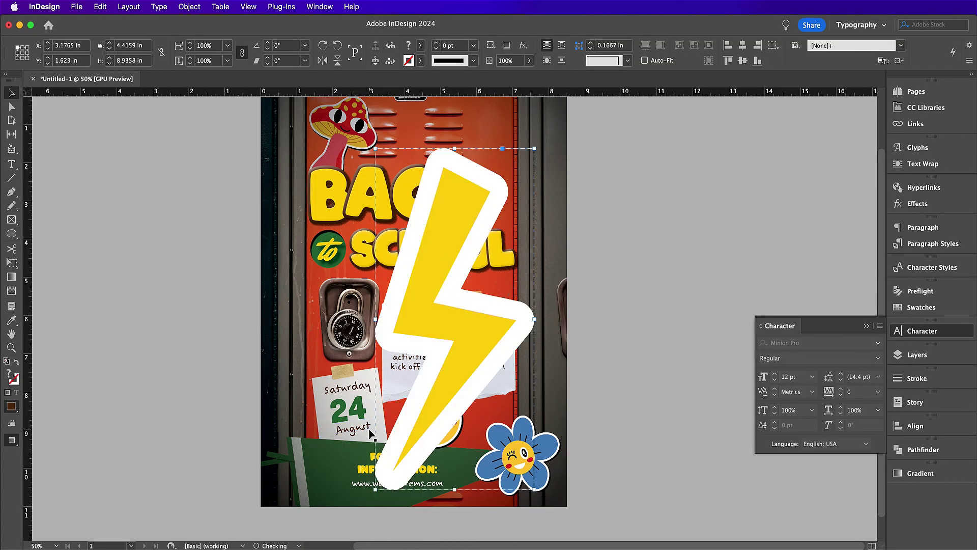
Step: Scale the lightning bolt to 25%, then reduce it further to about 0.8 by 1.63 in
left_click(228, 45)
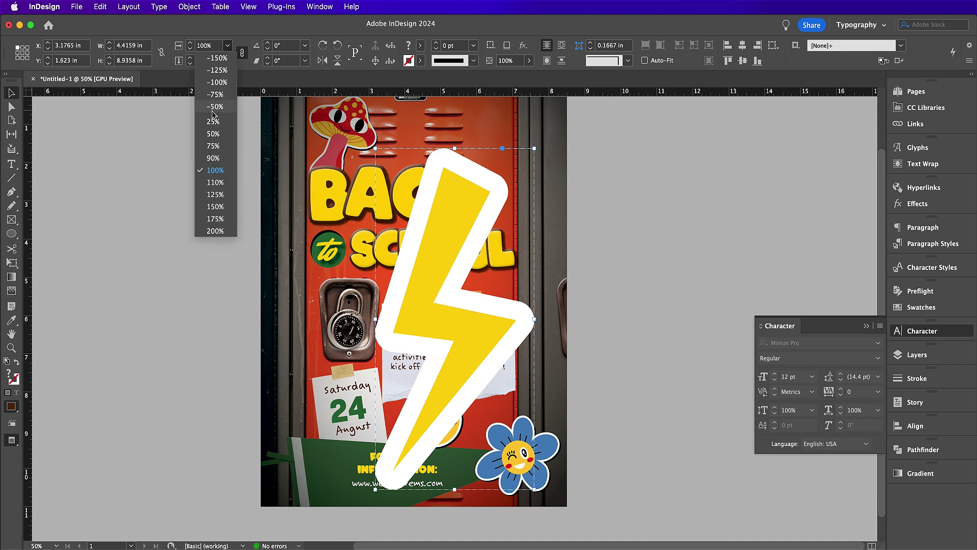
left_click(213, 121)
left_click(213, 45)
key("Down")
key("Down")
key("Down")
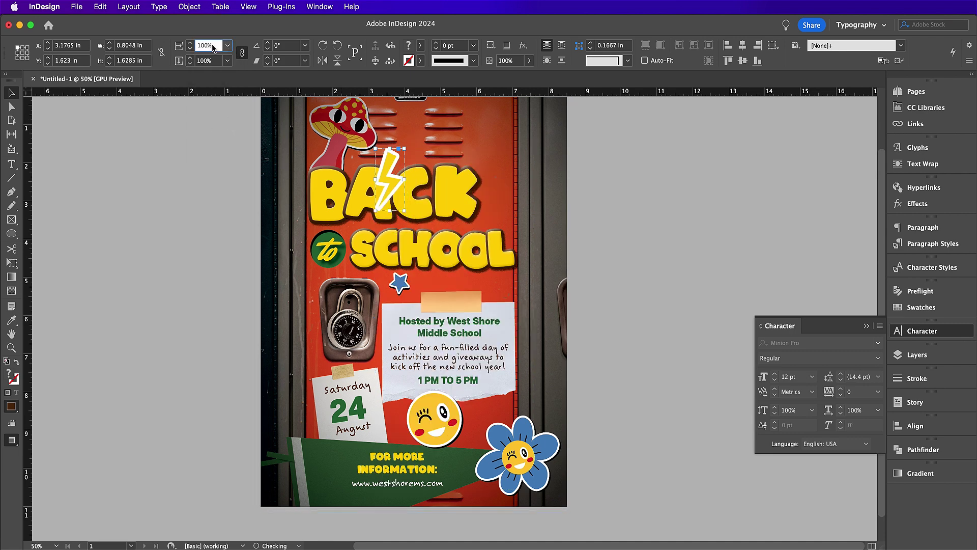
Step: Move the lightning bolt onto the pennant beside the "FOR MORE INFORMATION:" text and arrange its stacking order in front of the pennant
left_click(390, 181)
left_click_drag(386, 169, 330, 471)
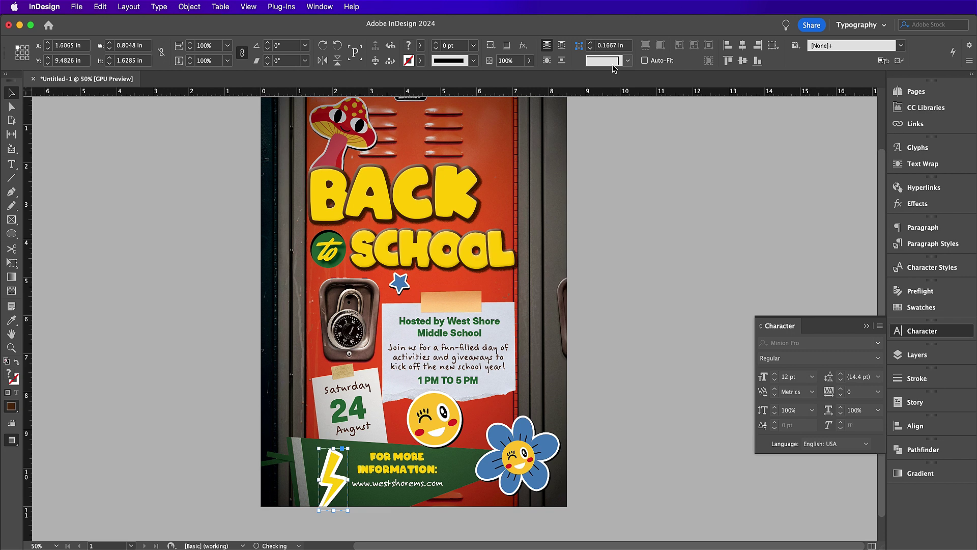
key("super+shift+bracketleft")
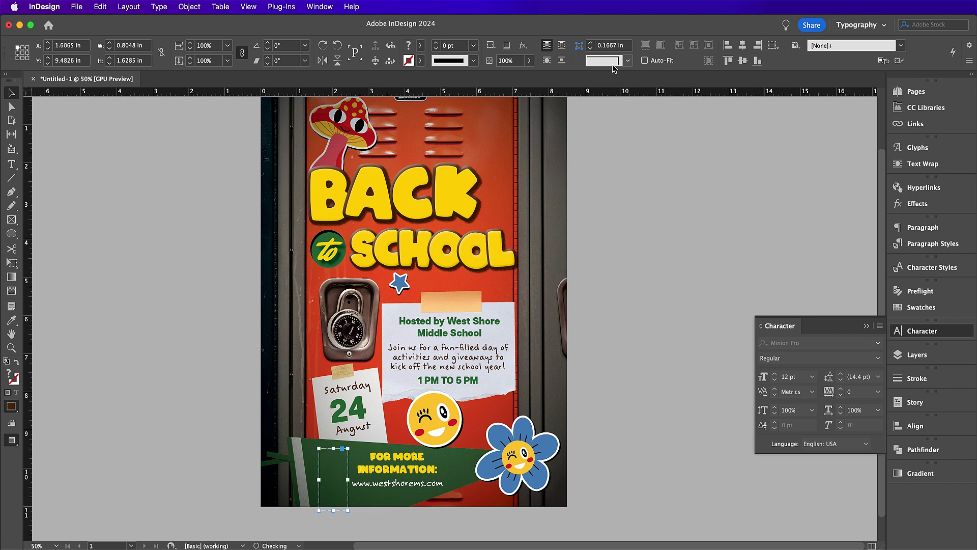
key("super+shift+bracketright")
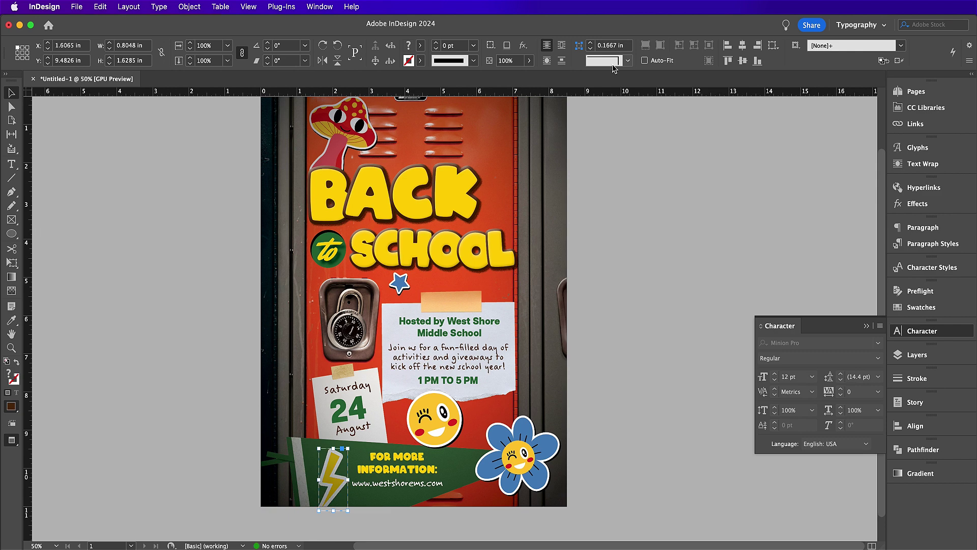
Step: Add a drop shadow to the lightning bolt with a distance of 0.0625 in, then deselect it
left_click(523, 45)
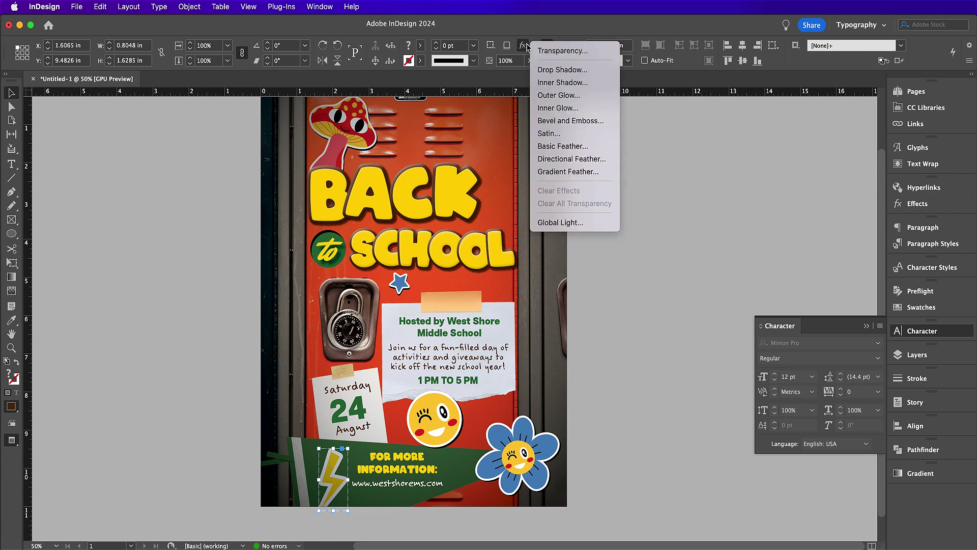
left_click(547, 71)
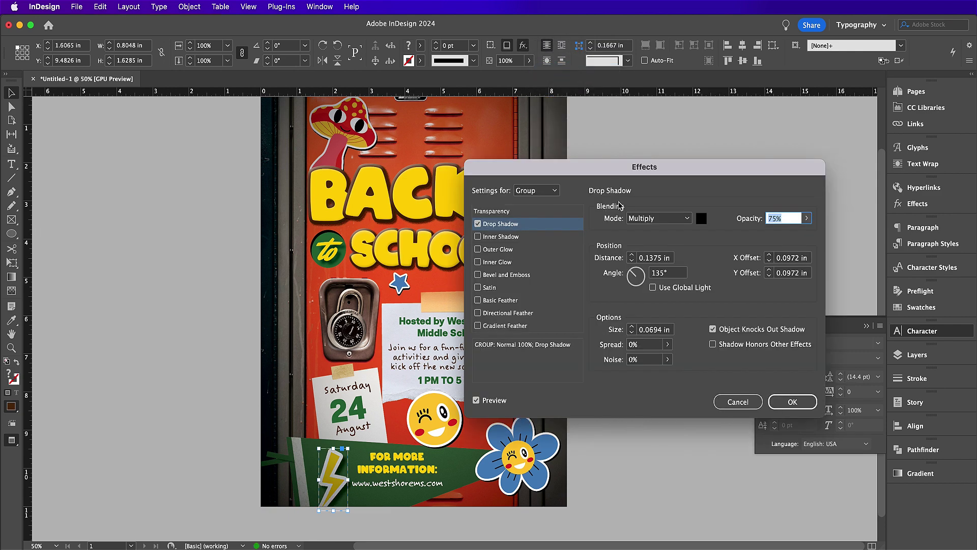
left_click(632, 260)
left_click(632, 261)
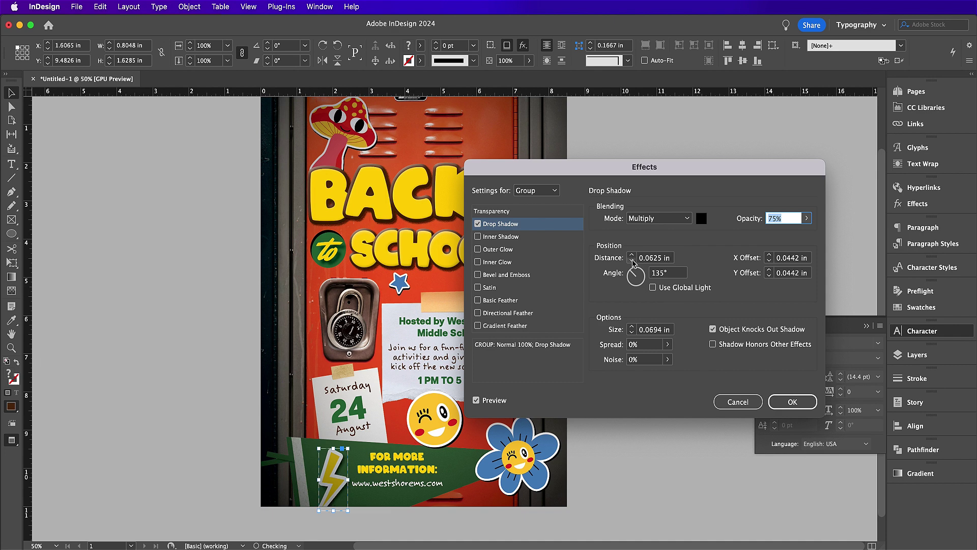
key("Return")
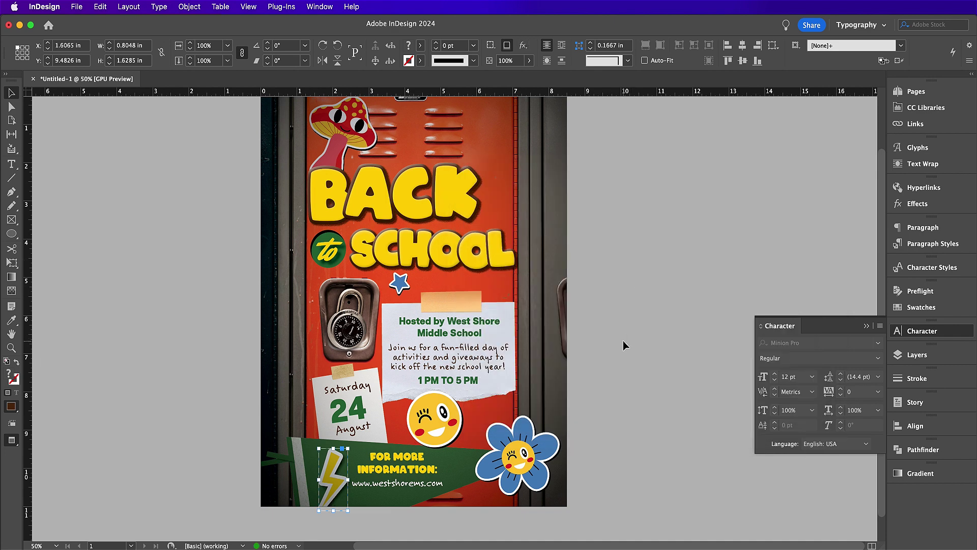
left_click(622, 341)
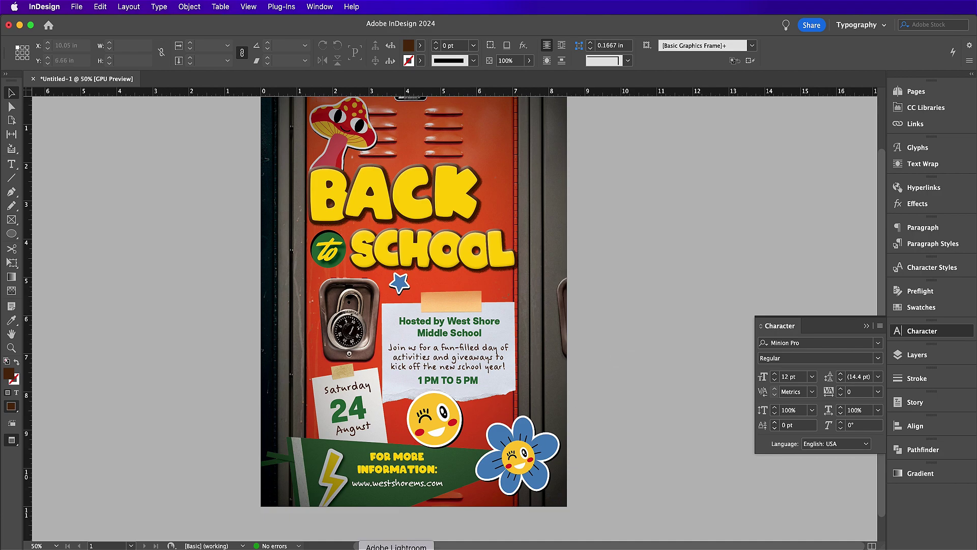
Step: Switch to Photoshop, open AdobeStock_479313181.jpeg from the Assets folder and check its image size and resolution
left_click(432, 547)
key("super+o")
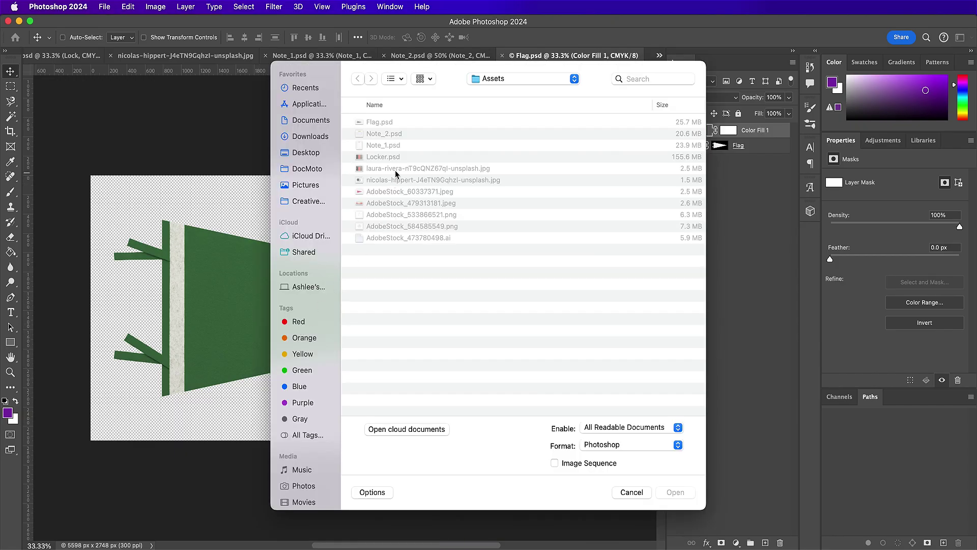
double_click(400, 202)
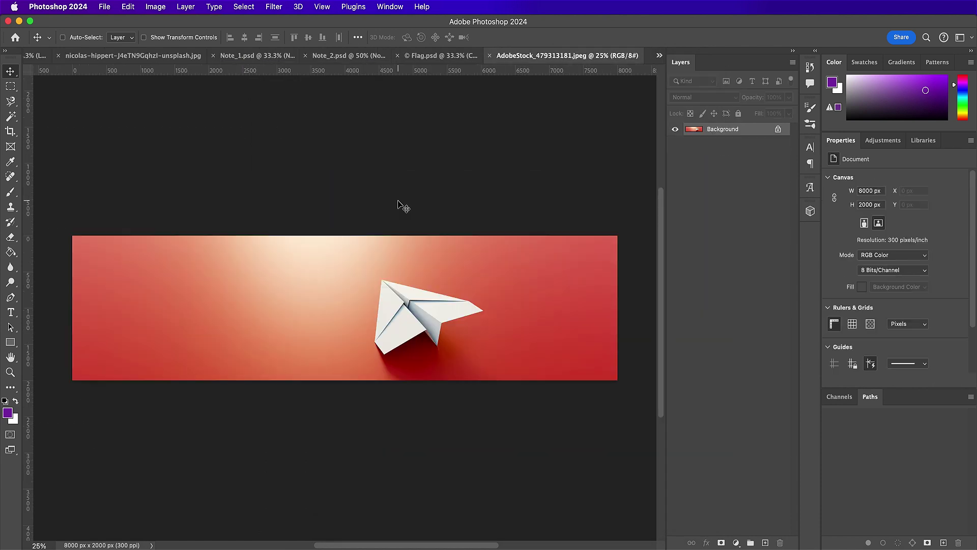
left_click(162, 7)
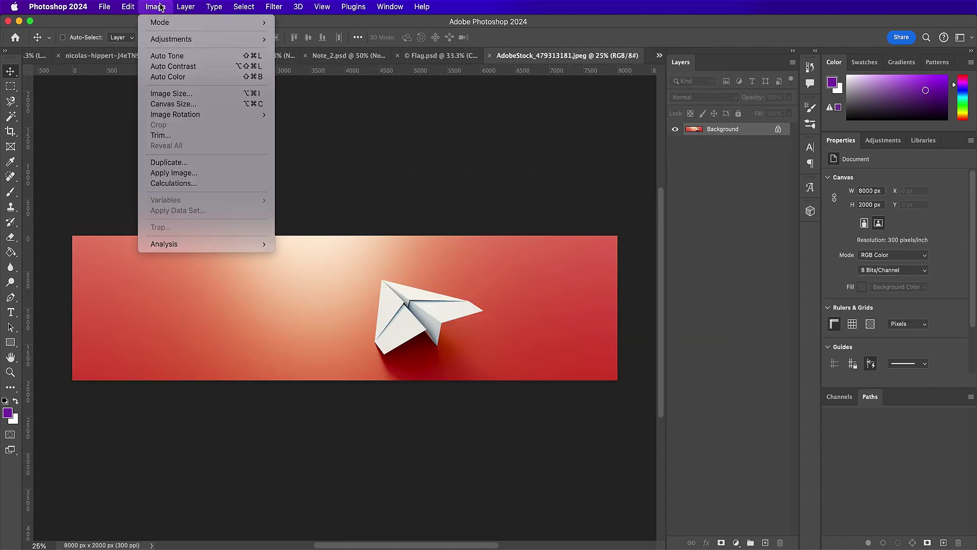
left_click(171, 93)
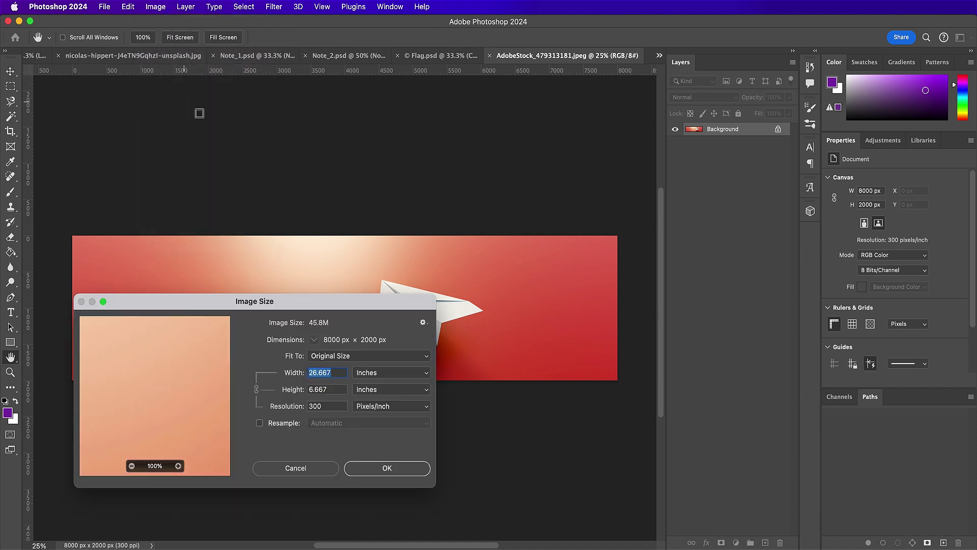
left_click(319, 472)
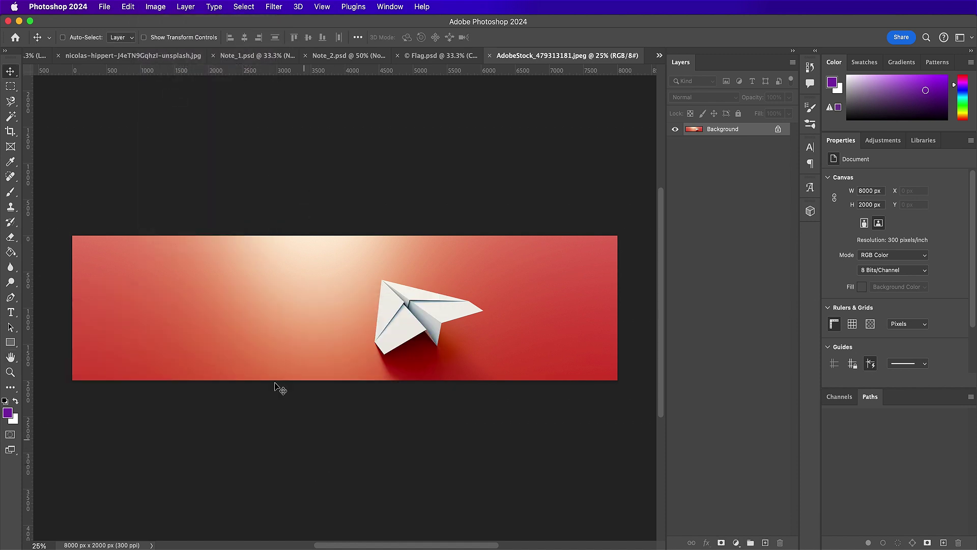
Step: Convert the paper plane image to CMYK color and automatically select the plane as the subject
left_click(162, 7)
mouse_move(173, 18)
left_click(288, 75)
key("Return")
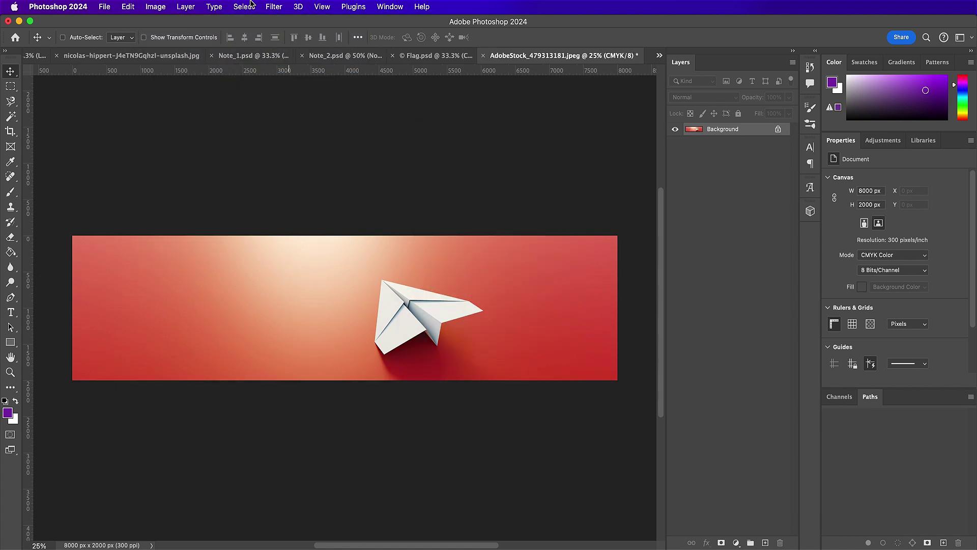
left_click(250, 4)
left_click(265, 143)
Step: Draw a closed Pen path outside the short lower-left edge of the paper plane, enclosing the stray background there
key("super+equal")
key("super+equal")
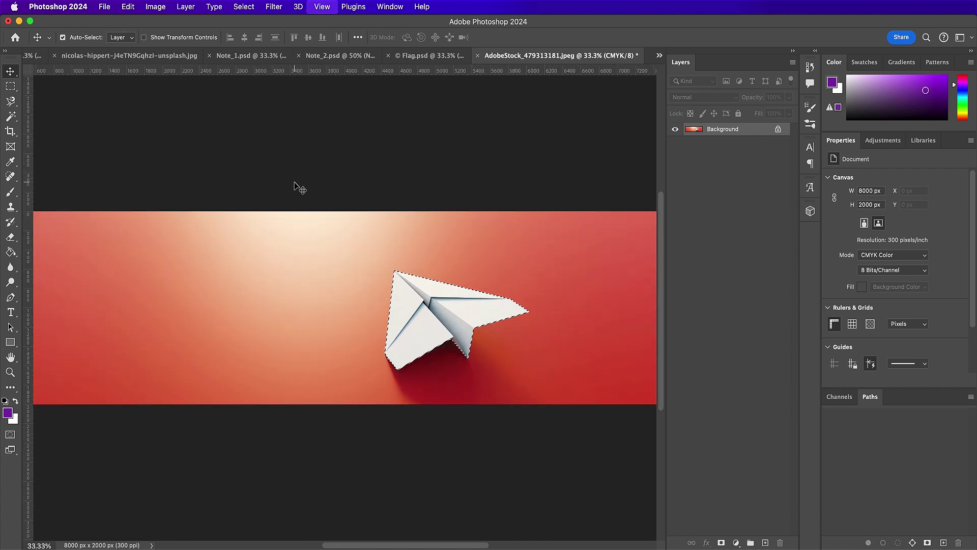
key("super+equal")
key("super+equal")
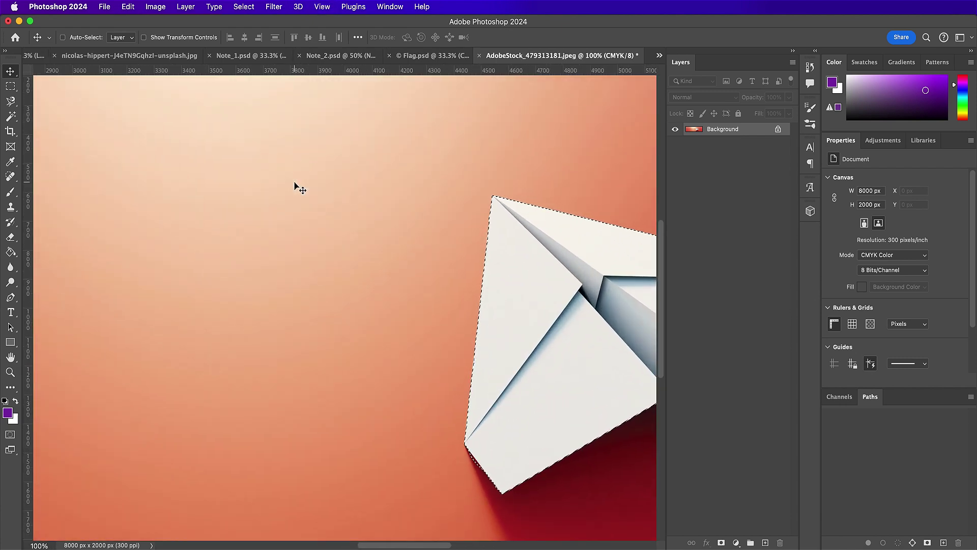
key("p")
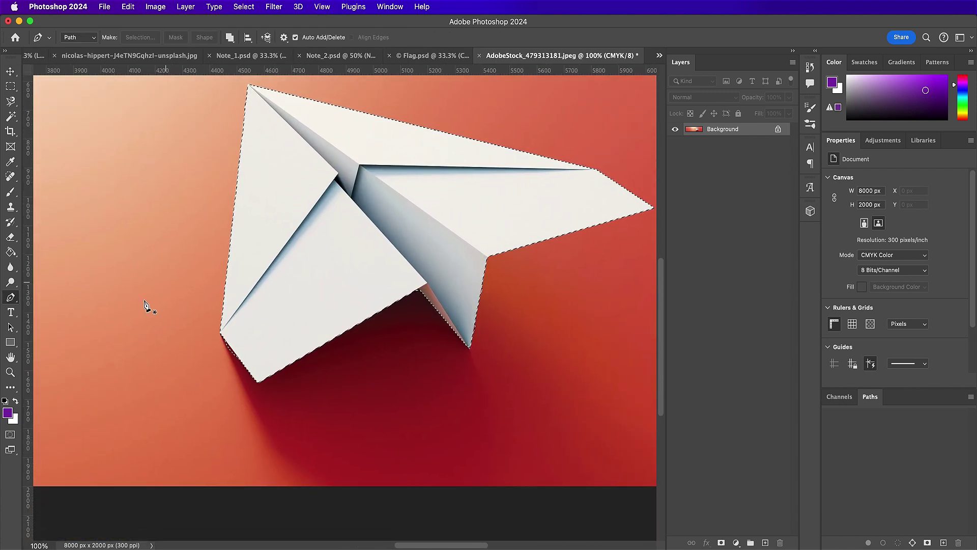
left_click(194, 321)
left_click(221, 334)
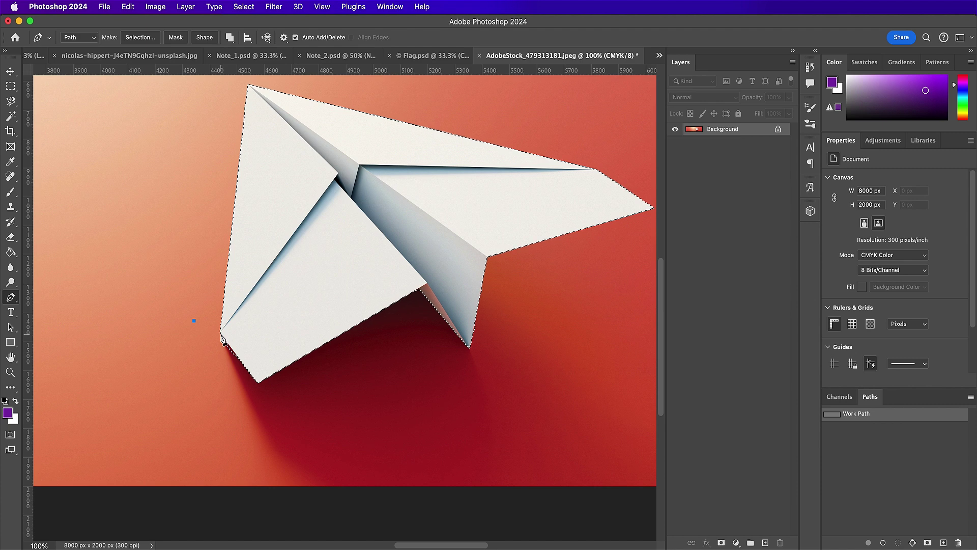
left_click_drag(259, 386, 200, 389)
left_click(195, 322)
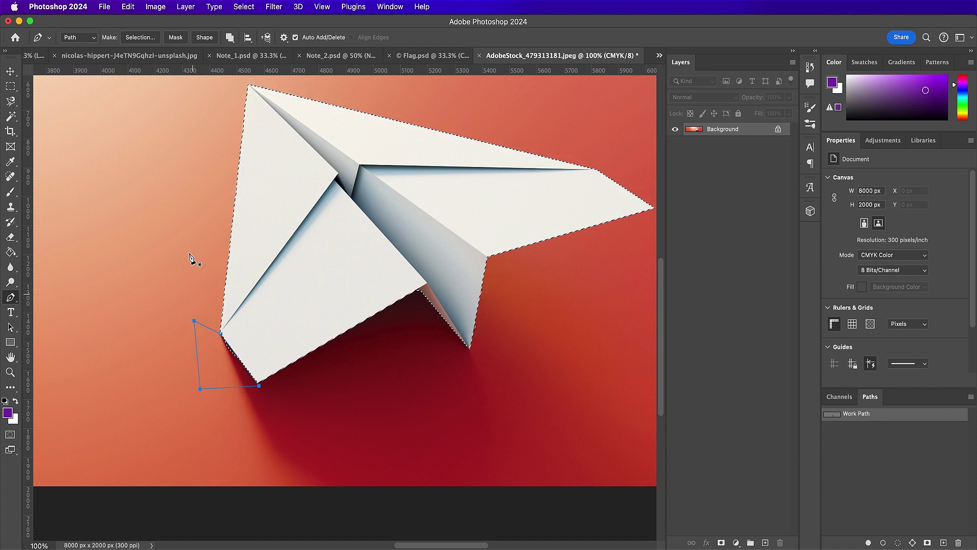
Step: Subtract the path from the plane selection with a 0-pixel feather and add a layer mask from the selection
left_click(141, 39)
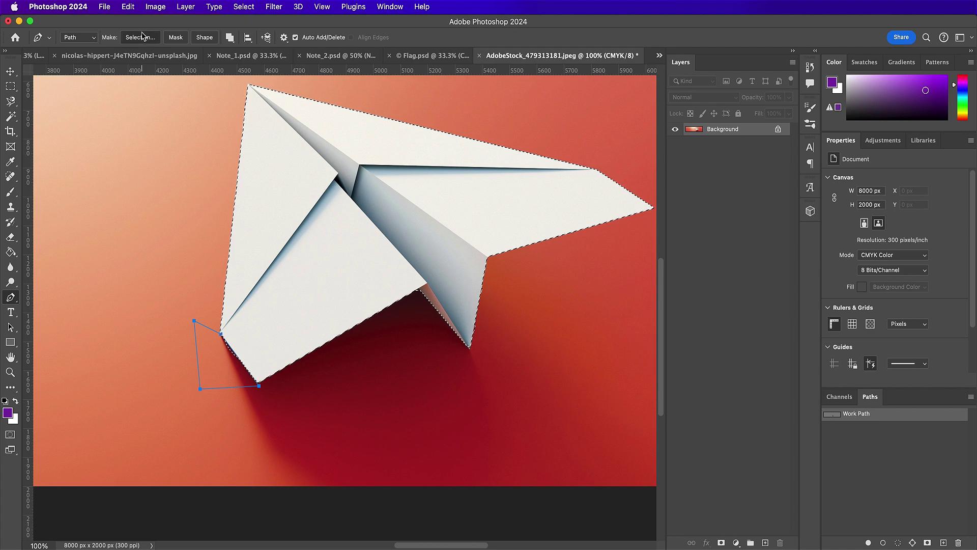
left_click(445, 369)
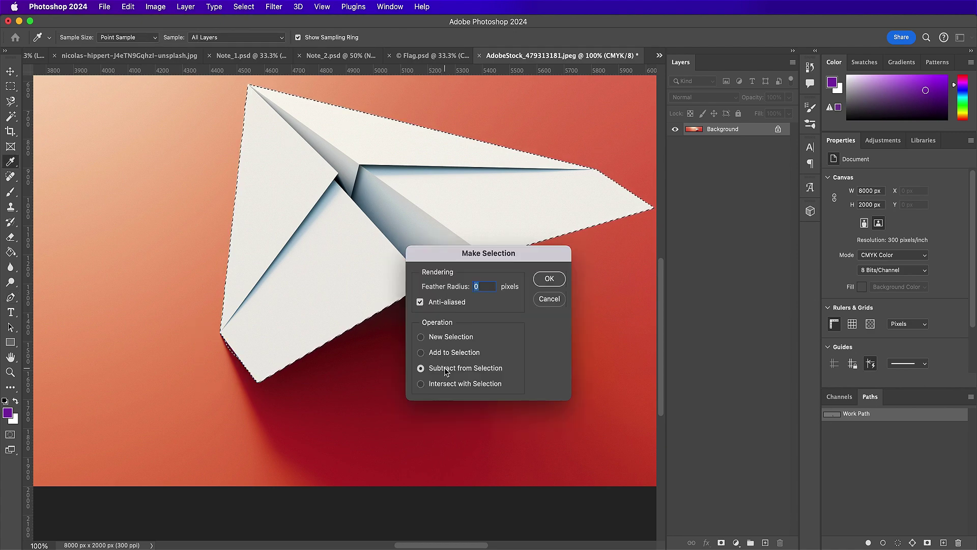
key("Return")
left_click(722, 541)
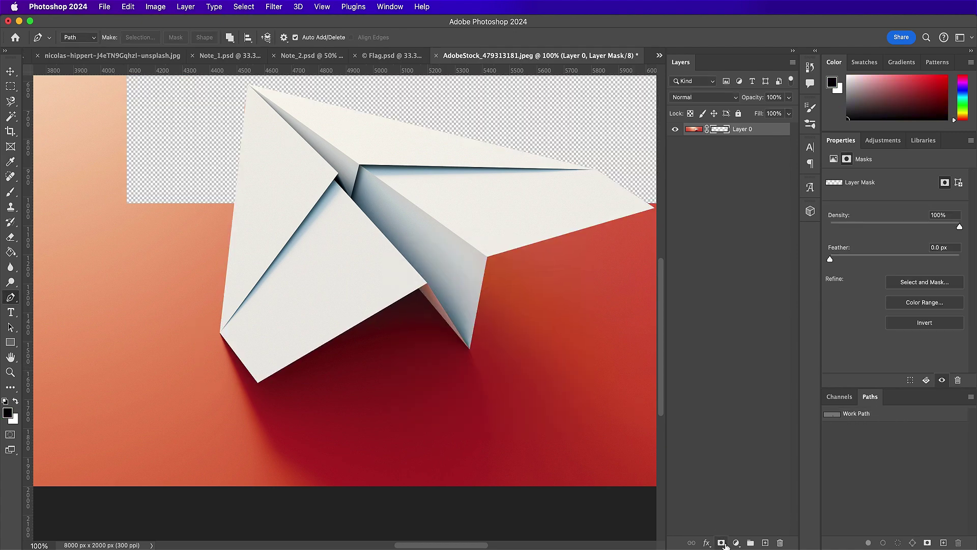
Step: Trace a closed Pen path along the right edge of the plane's lower fin and turn it into a new selection
key("super+equal")
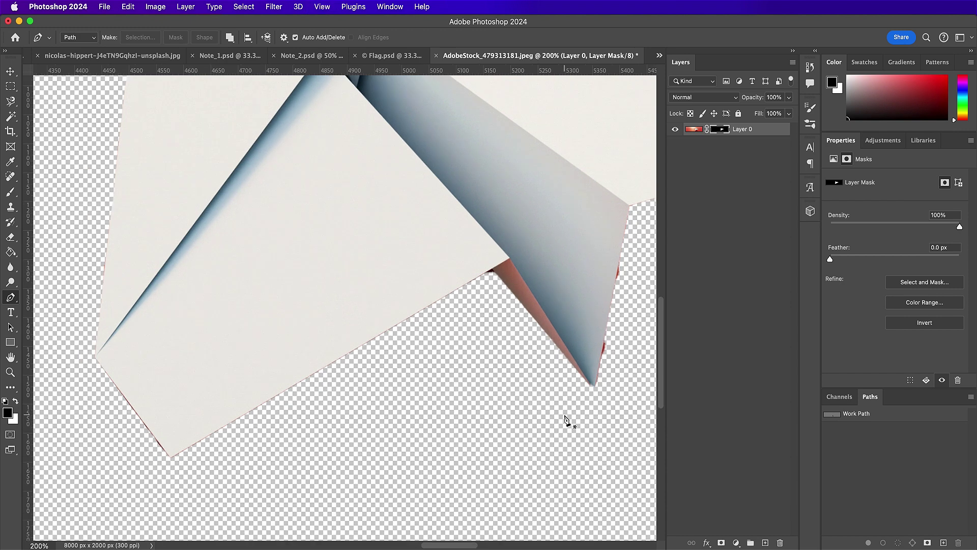
scroll(564, 420, "right", 5)
left_click(501, 244)
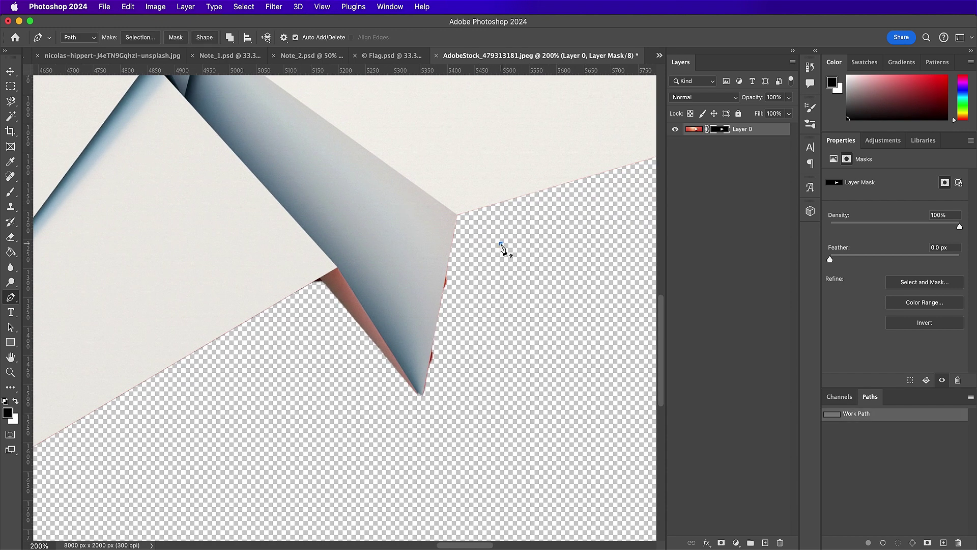
left_click(457, 216)
left_click_drag(423, 397, 506, 392)
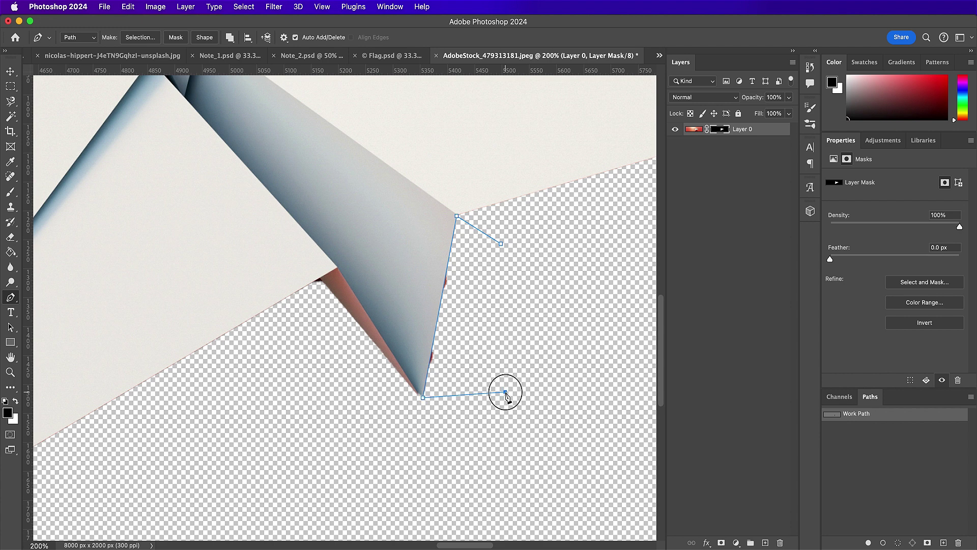
left_click(500, 243)
left_click(140, 37)
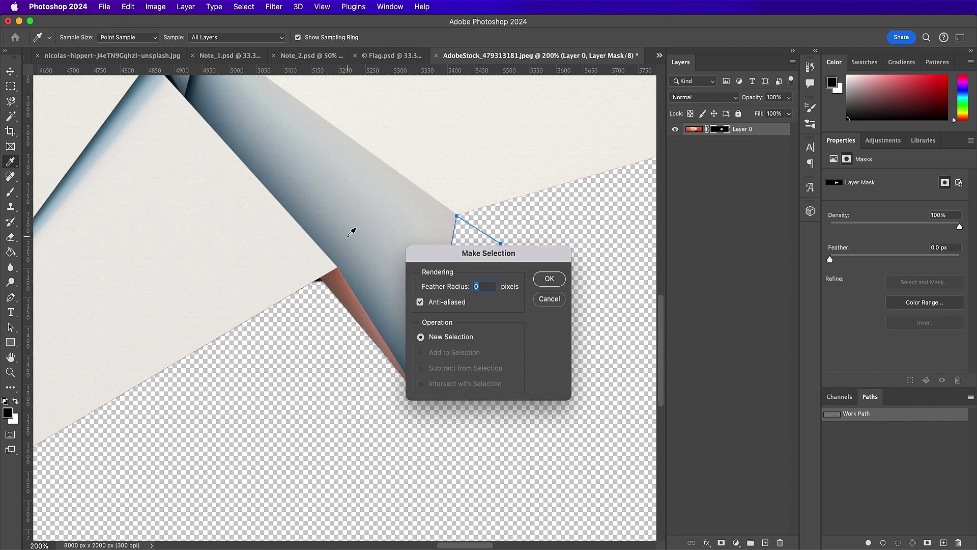
key("Return")
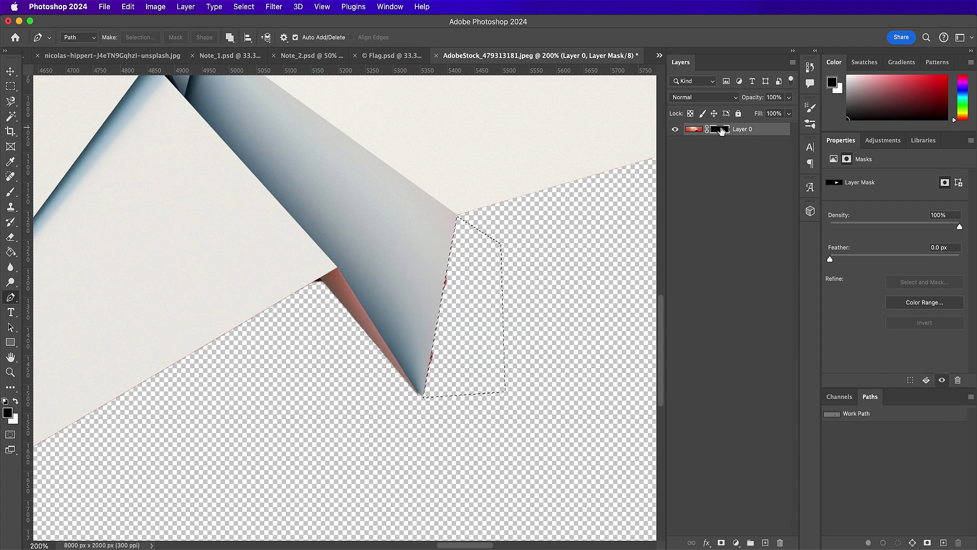
Step: Mask out the red fringe inside the selection with a black Soft Round brush of 140 px, then deselect
key("b")
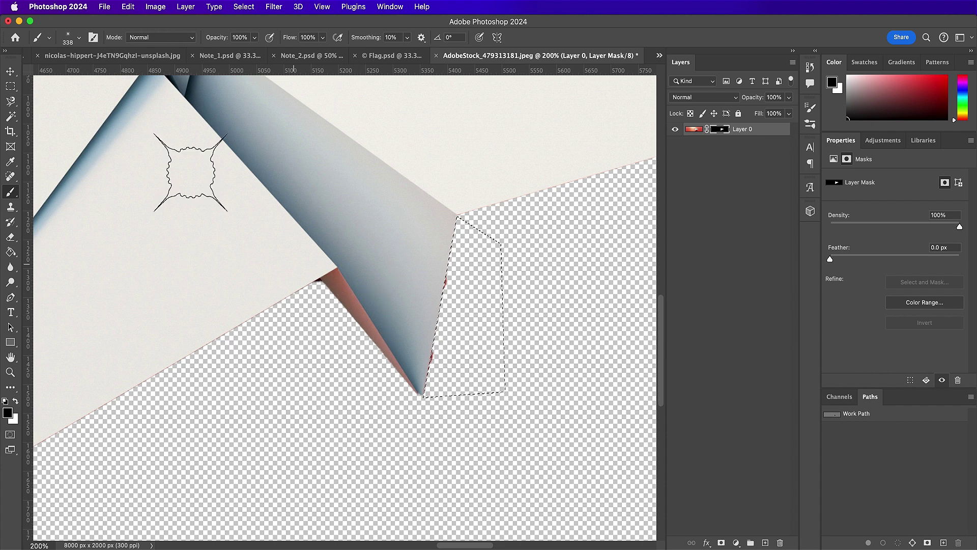
left_click(79, 37)
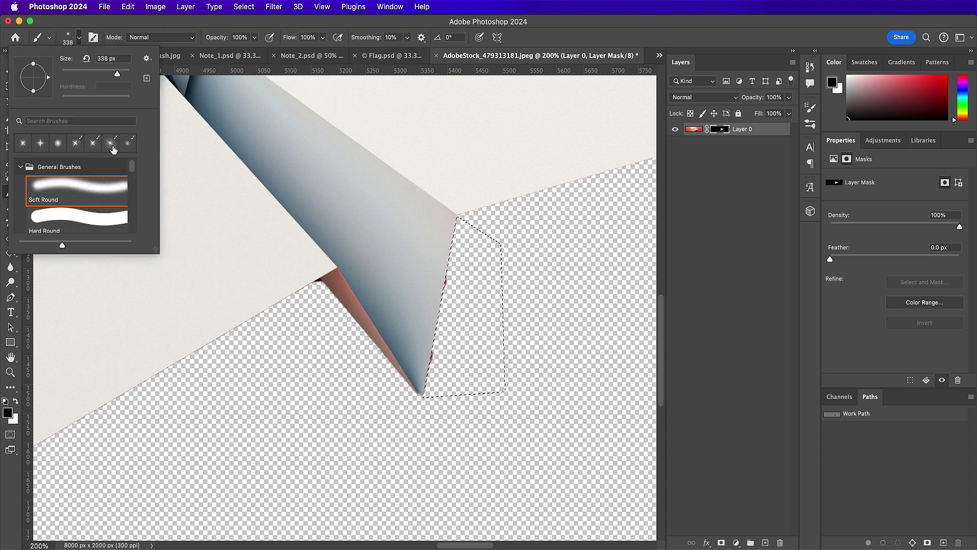
left_click(82, 185)
left_click(104, 73)
left_click(438, 361)
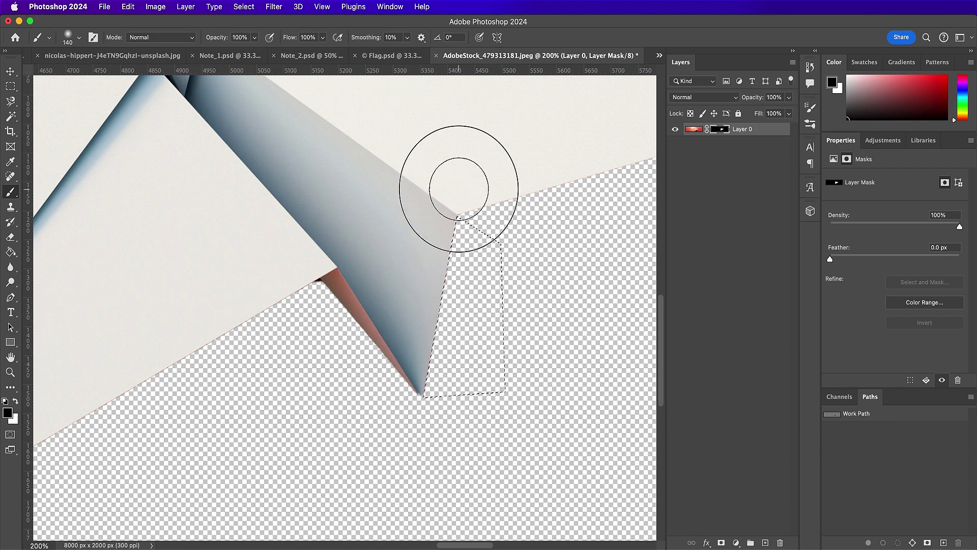
key("m")
key("super+d")
Step: Crop the canvas closely around the paper plane to about 1944 x 1240 px
key("super+minus")
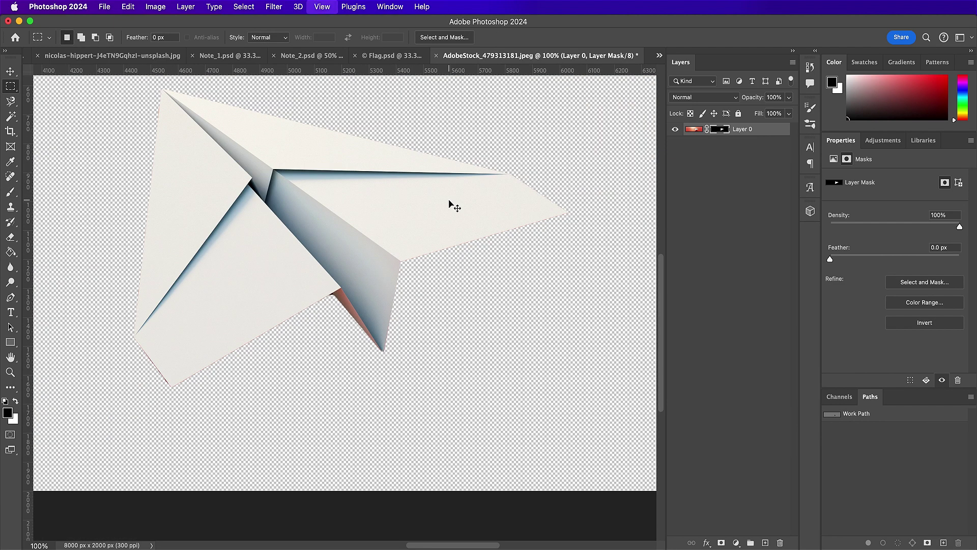
key("super+minus")
key("super+minus")
key("super+minus")
key("c")
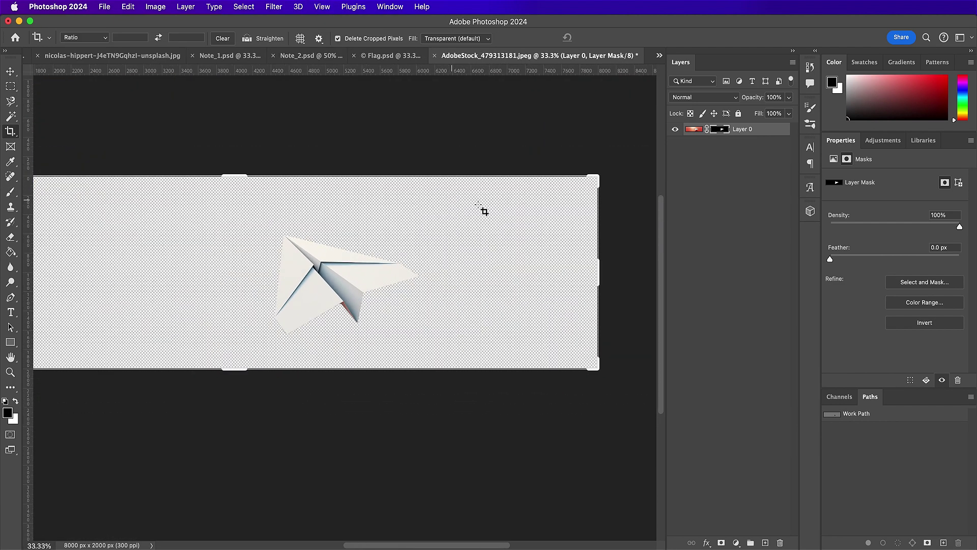
left_click_drag(596, 271, 513, 271)
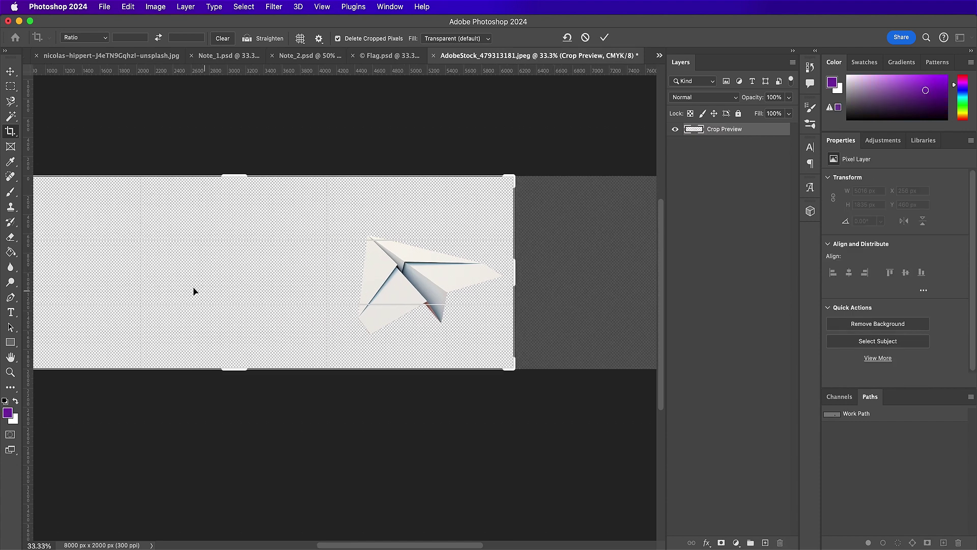
left_click_drag(46, 277, 237, 318)
left_click_drag(319, 177, 321, 200)
left_click_drag(330, 347, 328, 332)
left_click(604, 38)
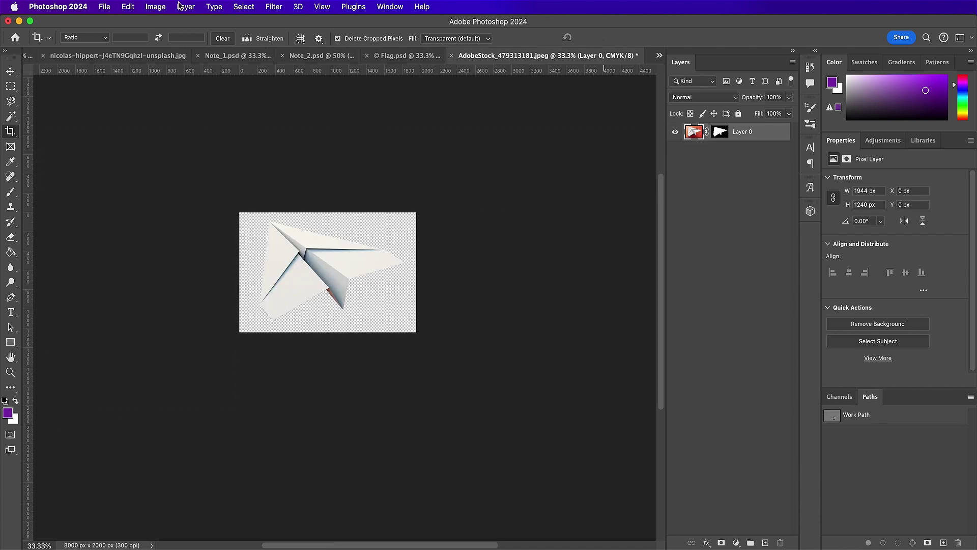
Step: Save the cutout as PaperPlane.psd
left_click(104, 7)
left_click(127, 137)
type("PaperPlane")
key("Return")
key("Return")
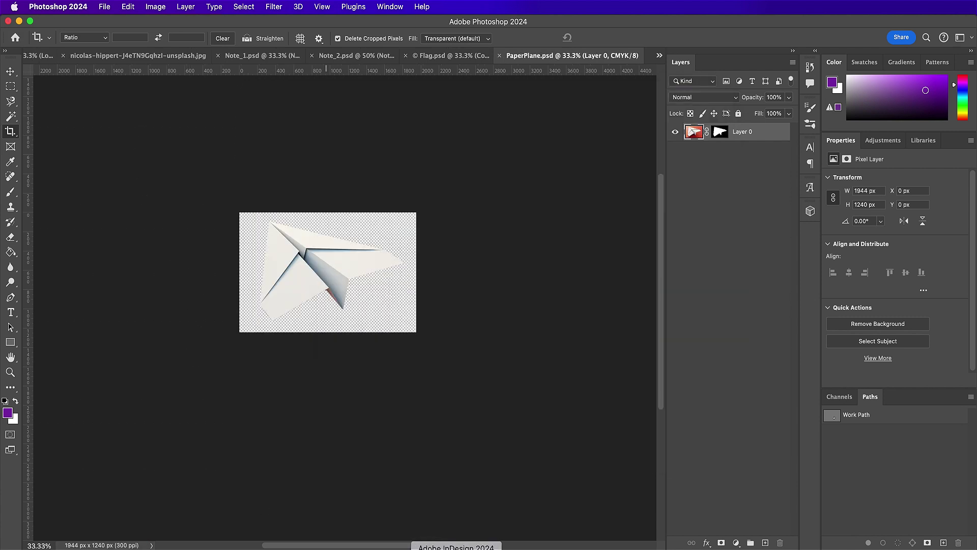
Step: Switch to InDesign and place PaperPlane.psd over the upper part of the flyer at about 4.99 x 3.18 in
left_click(457, 547)
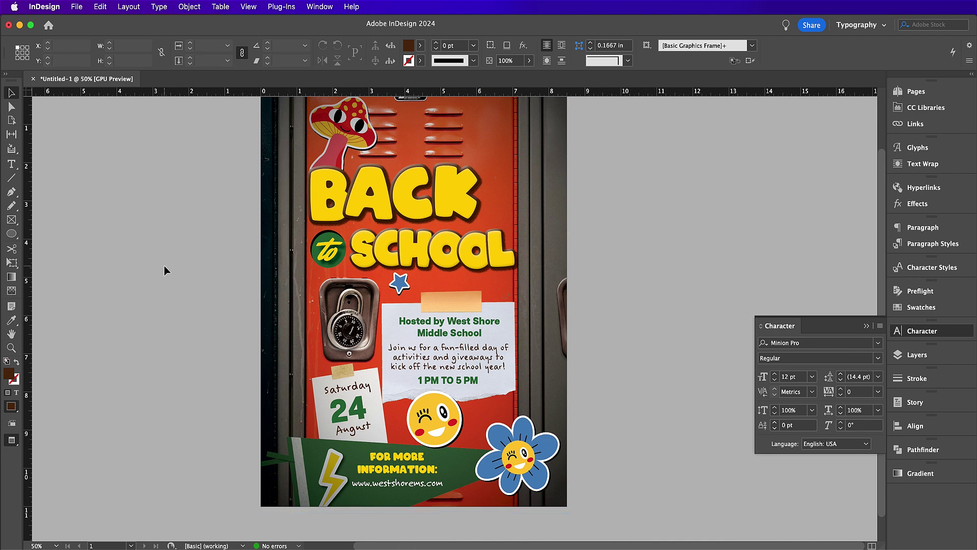
scroll(165, 271, "up", 2)
left_click(81, 6)
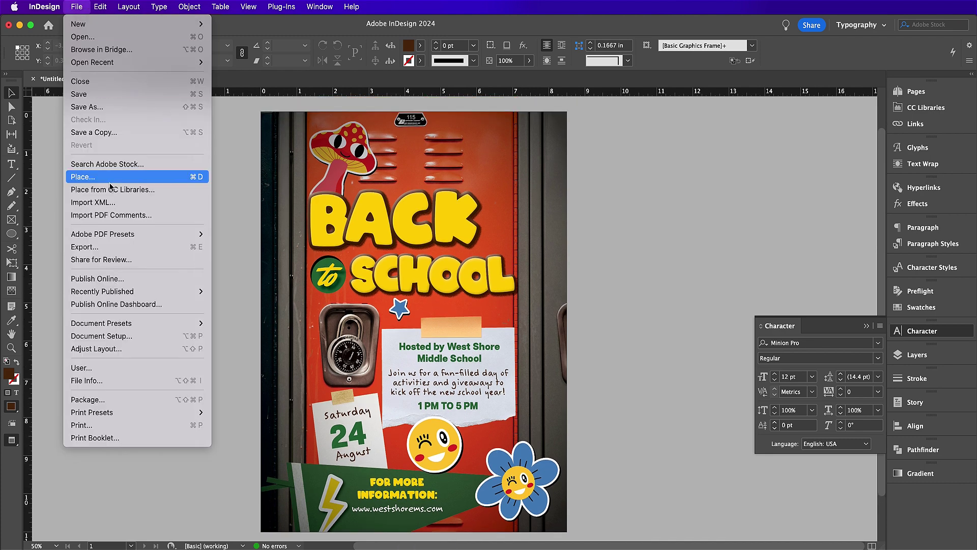
left_click(113, 182)
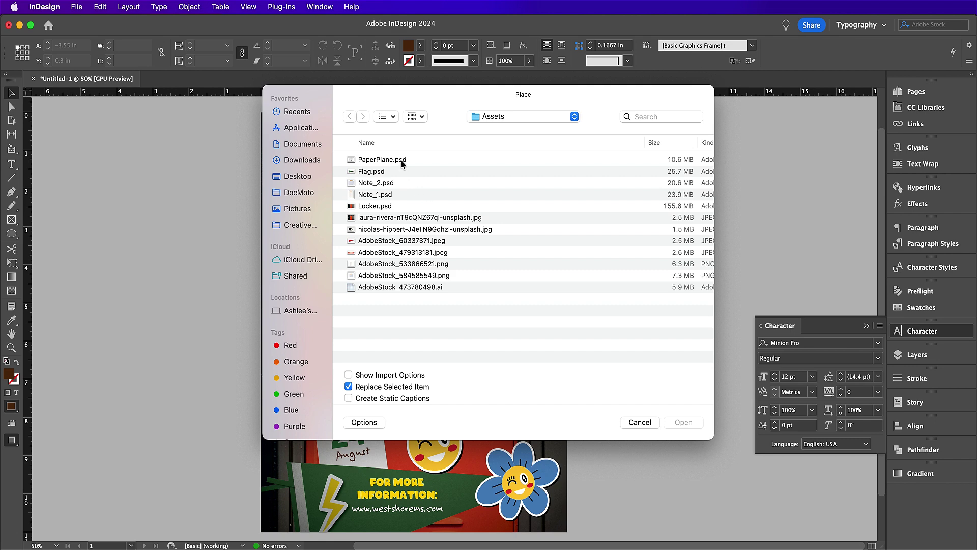
left_click(402, 160)
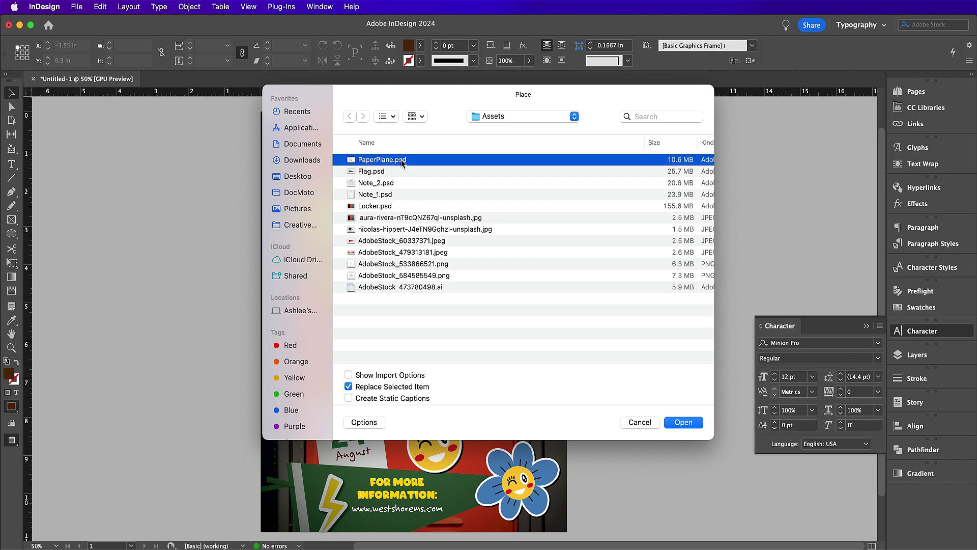
double_click(402, 161)
left_click_drag(410, 116, 588, 253)
Step: Position the paper plane over the flyer's upper right edge at about X 5.24 in and Y 0.07 in
left_click_drag(464, 205, 506, 202)
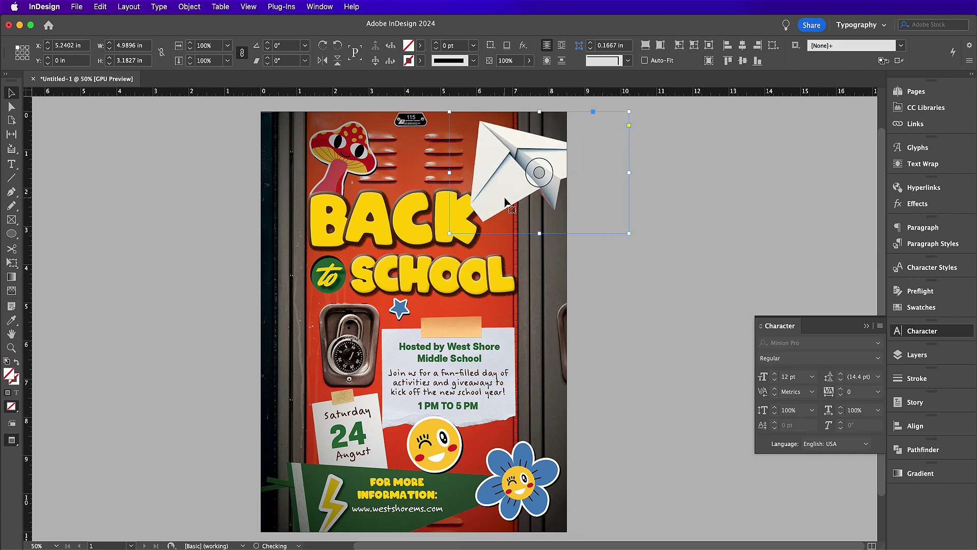
key("Down")
key("Down")
key("Down")
key("Down")
key("Down")
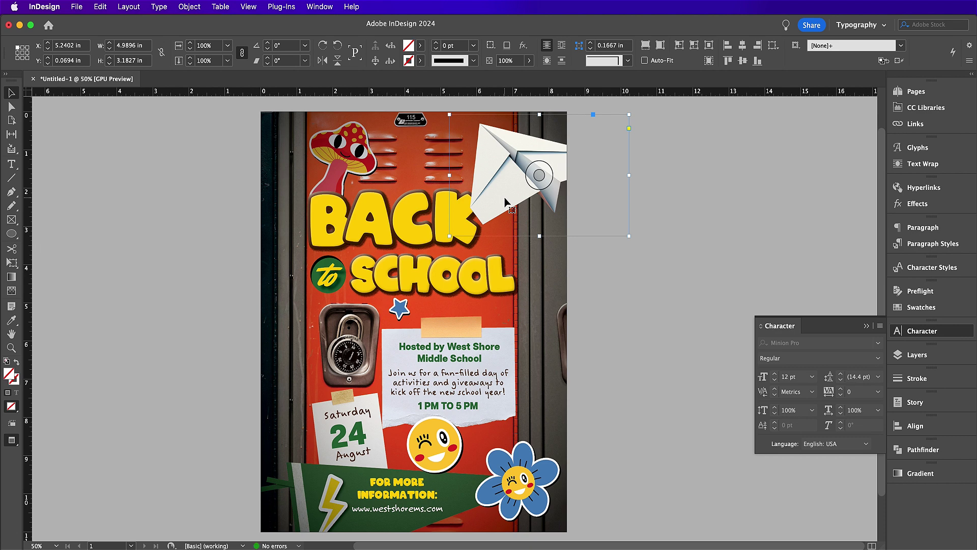
Step: Add a drop shadow to the paper plane with a distance of 2.4375 in
left_click(522, 45)
left_click(562, 69)
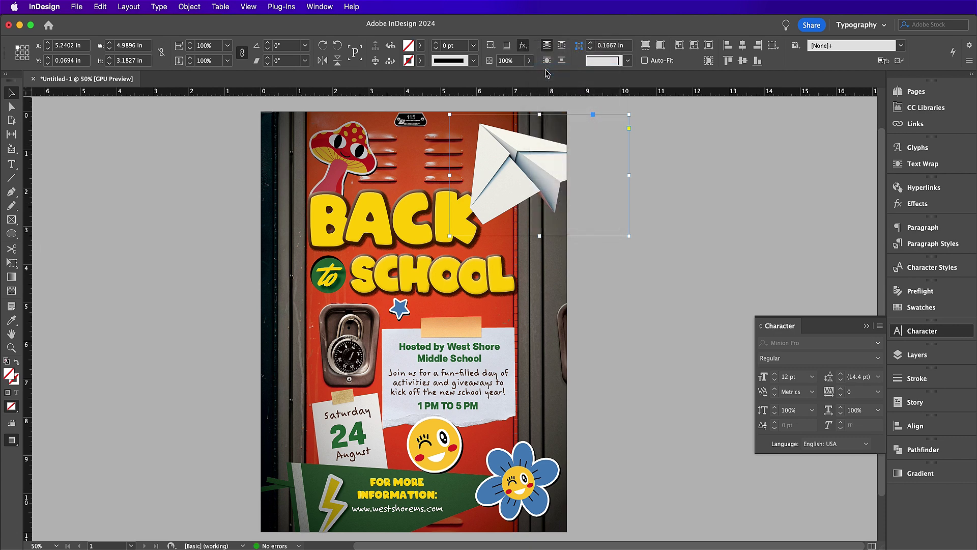
left_click_drag(579, 167, 165, 195)
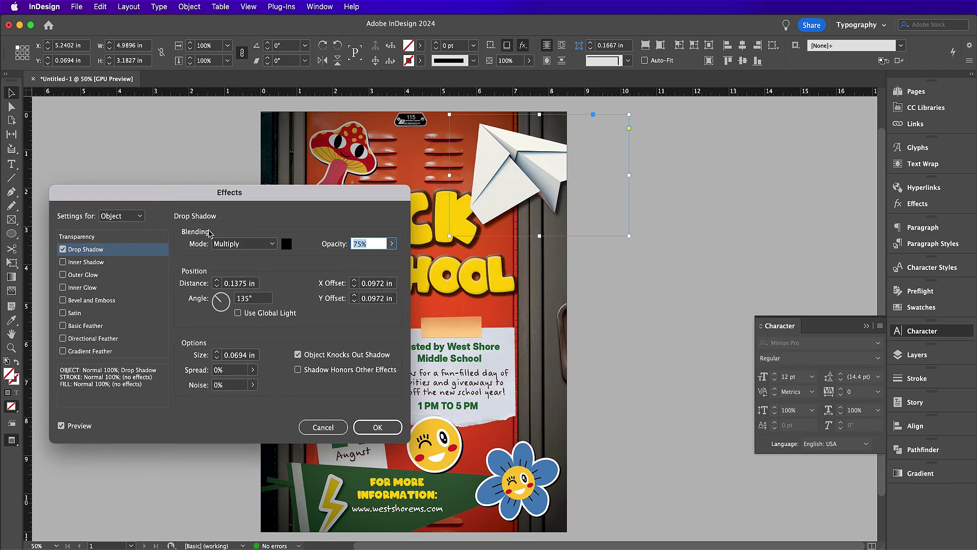
left_click(217, 281)
left_click(218, 281)
left_click(217, 281)
left_click(217, 281)
left_click(217, 281)
double_click(243, 284)
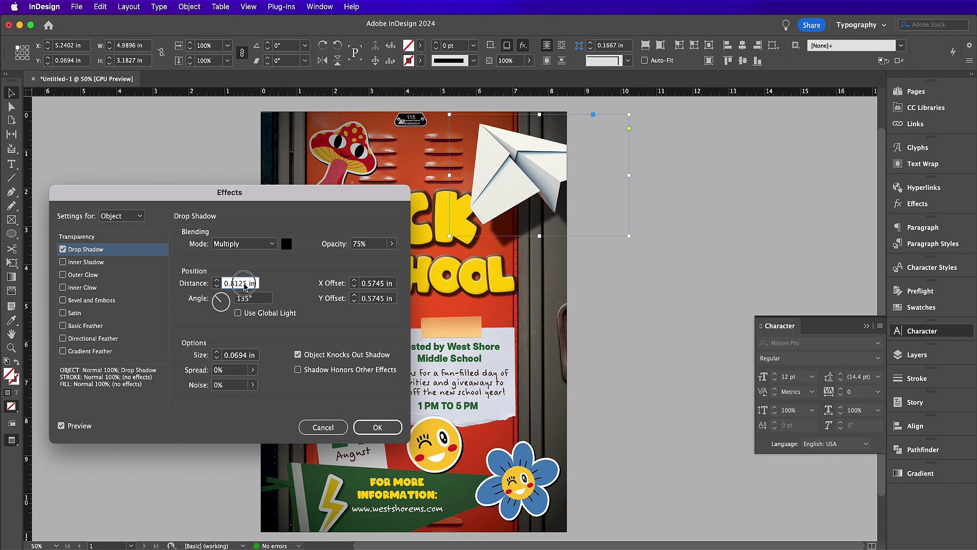
type("2.4375")
left_click(381, 284)
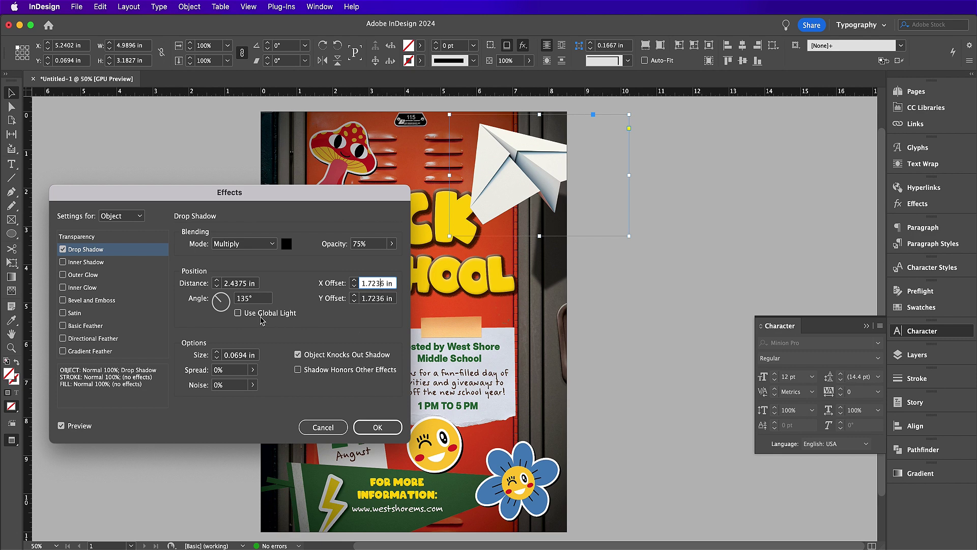
Step: Make the plane's shadow use global light, set its size to 0.5625 in, apply the effect and deselect the plane
left_click(237, 313)
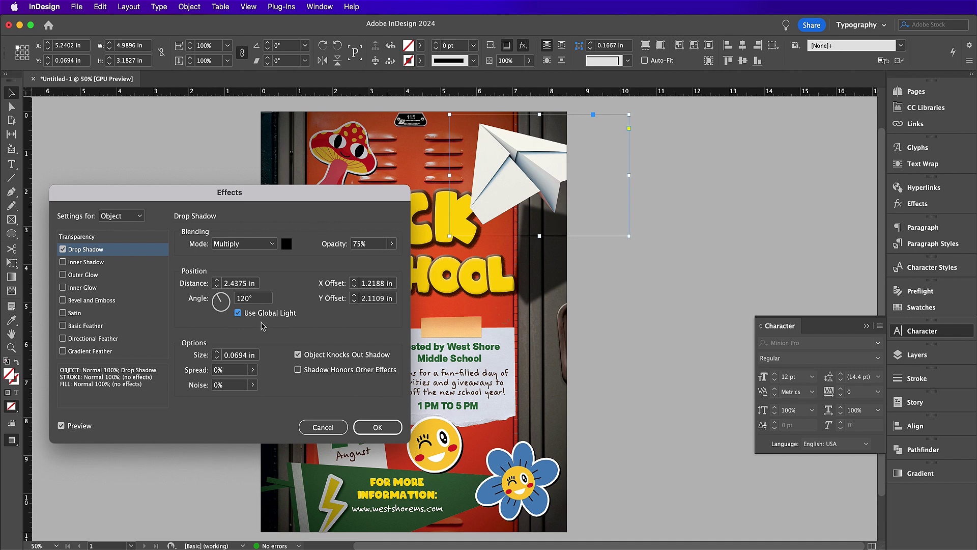
double_click(232, 360)
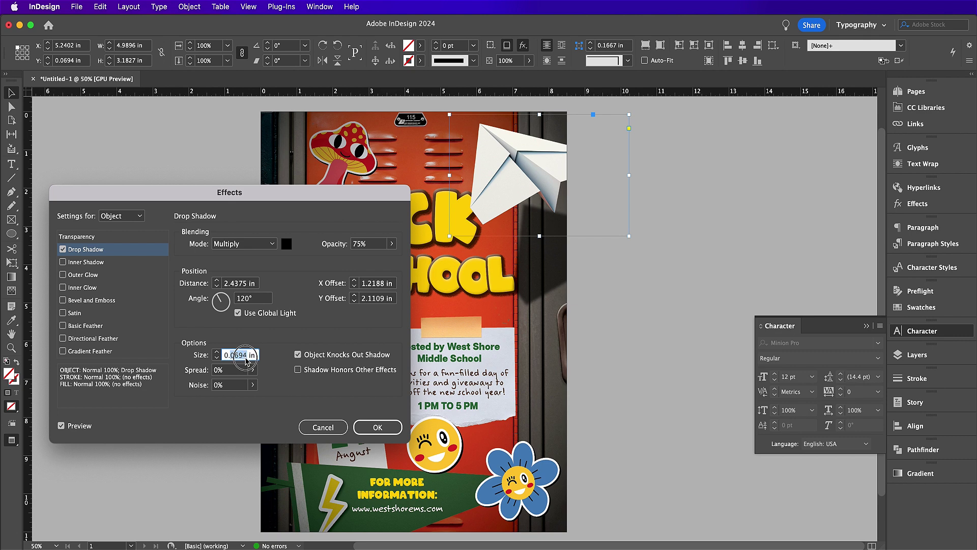
type("0.5625")
double_click(240, 371)
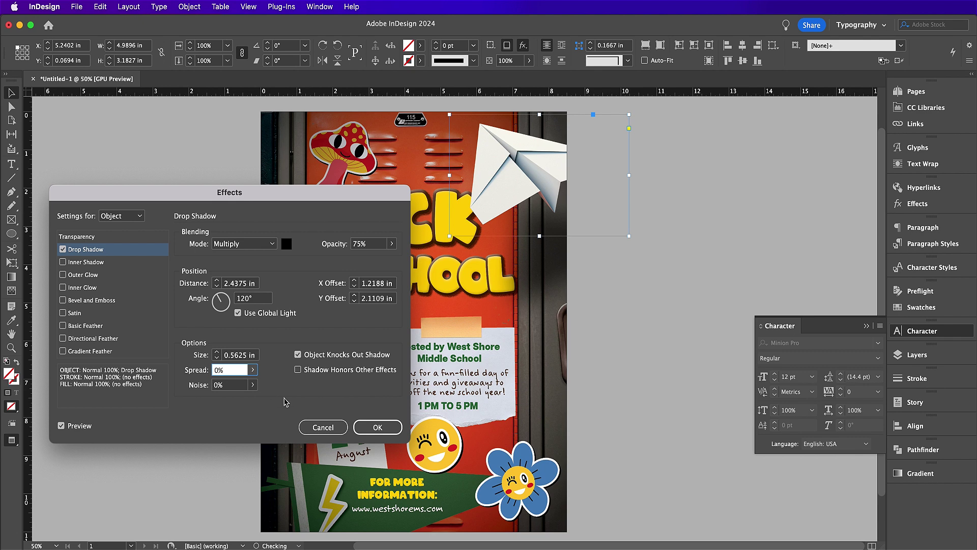
left_click(363, 430)
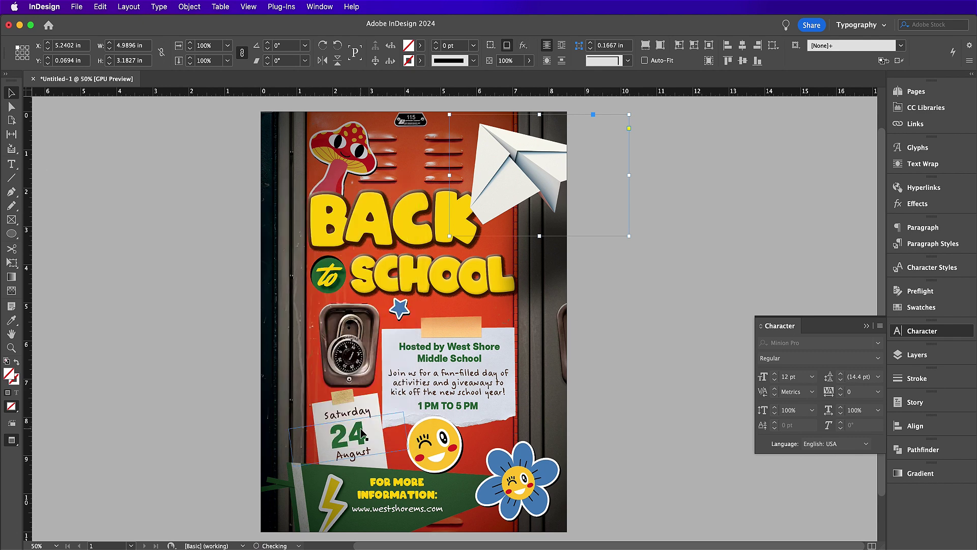
left_click(626, 427)
scroll(626, 430, "down", 1)
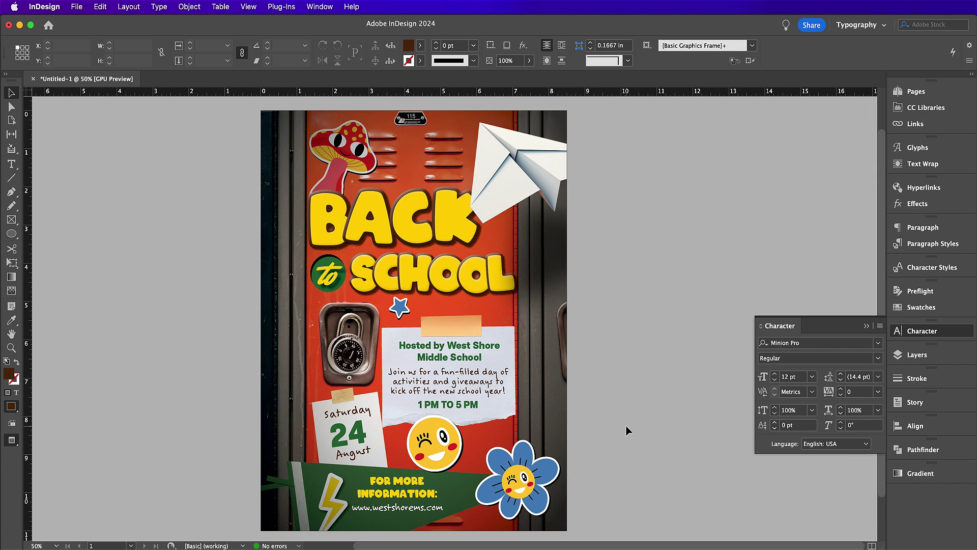
Step: Select the blue flower sticker and the round smiley sticker one after the other
left_click(514, 479)
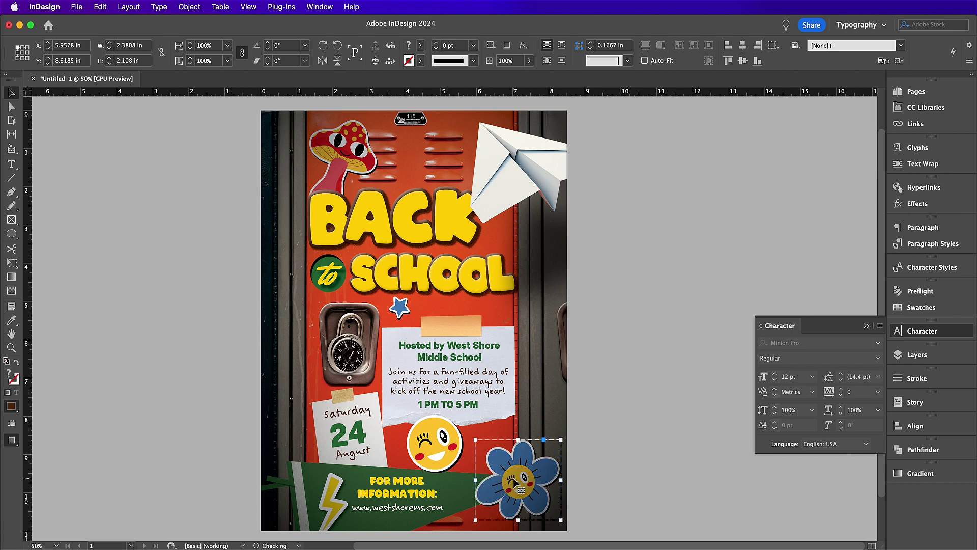
left_click(453, 458)
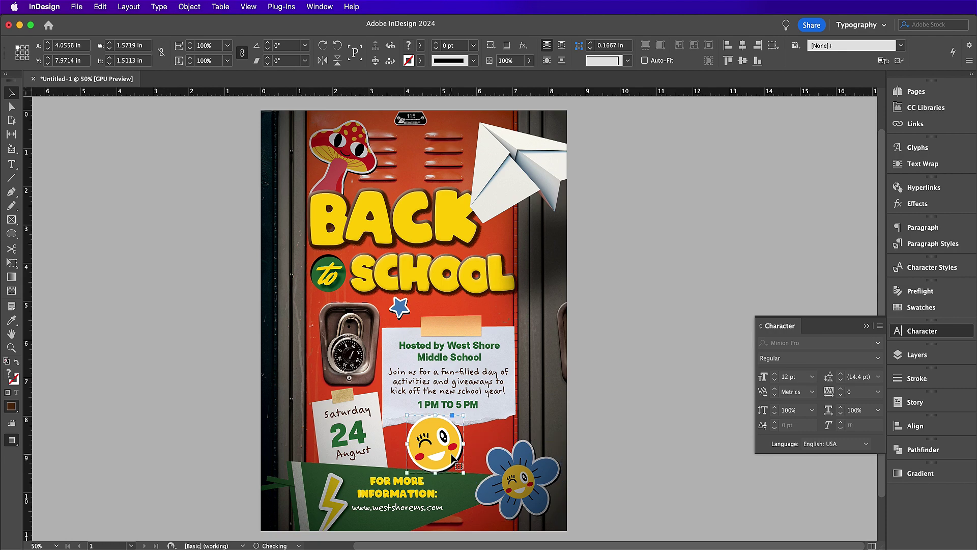